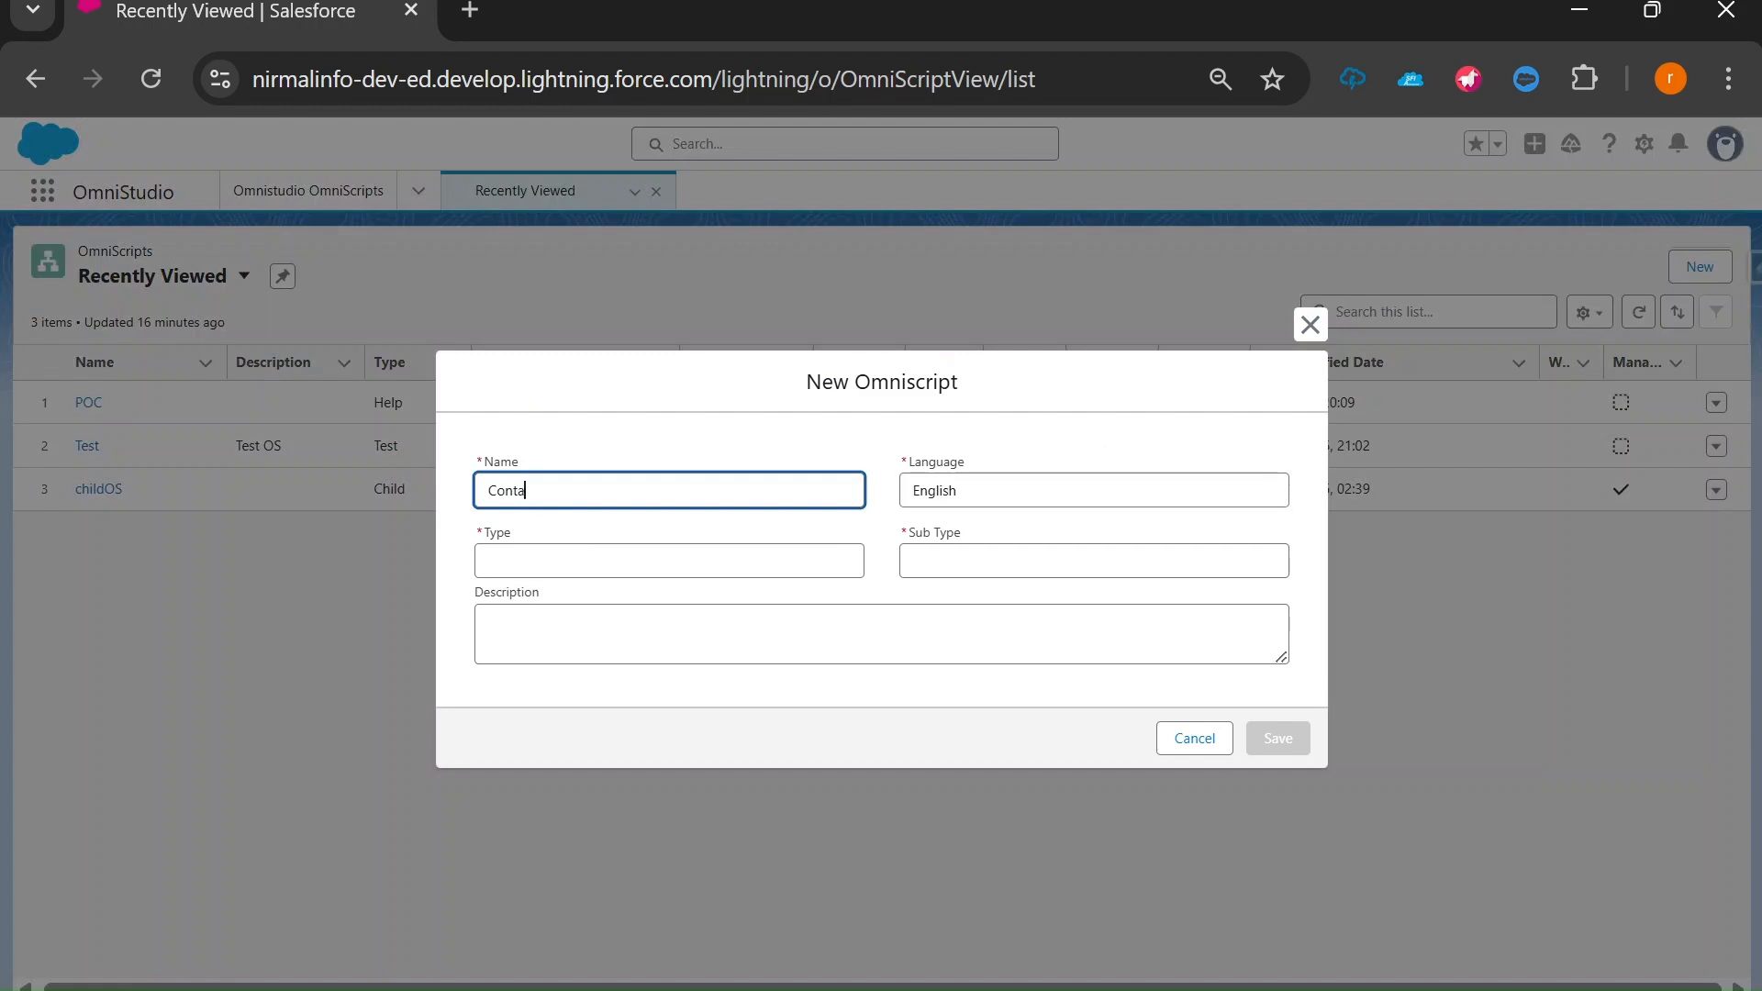
Finish the name ContactUs, set Type to Create and Sub Type to ContactUsForm.
{"action": "type", "text": "Us"}
{"action": "key", "text": "Tab"}
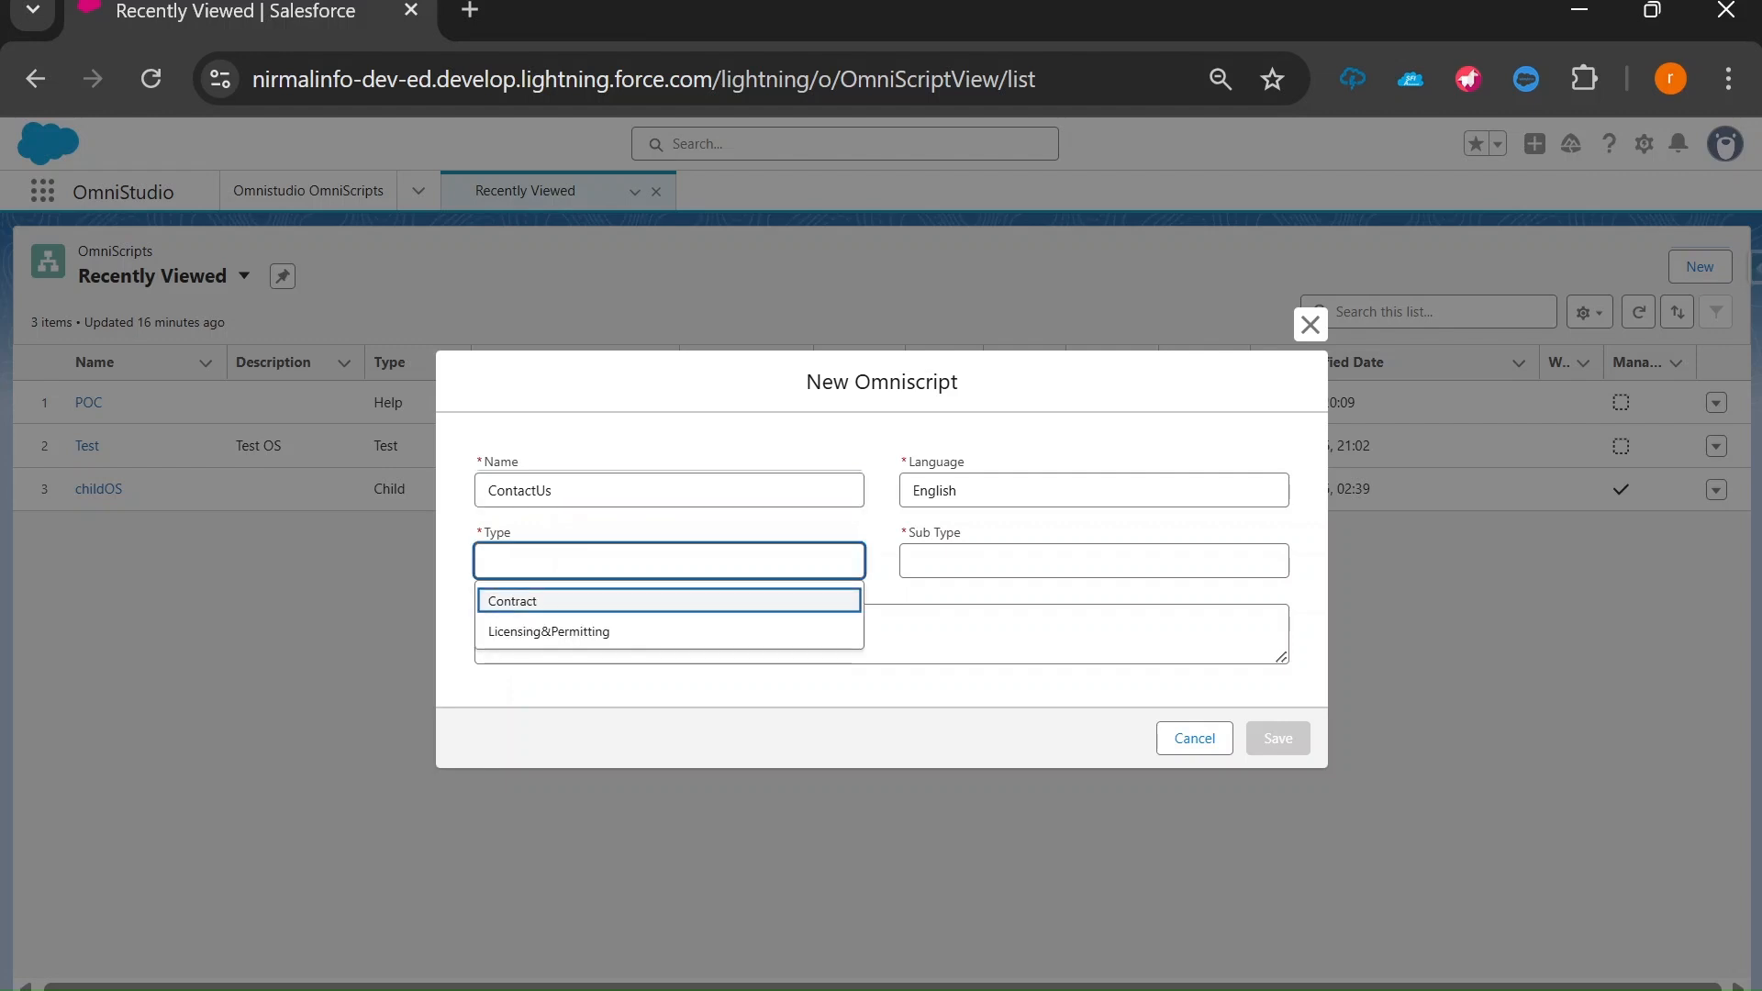
{"action": "type", "text": "Create"}
{"action": "left_click", "coordinate": [896, 569]}
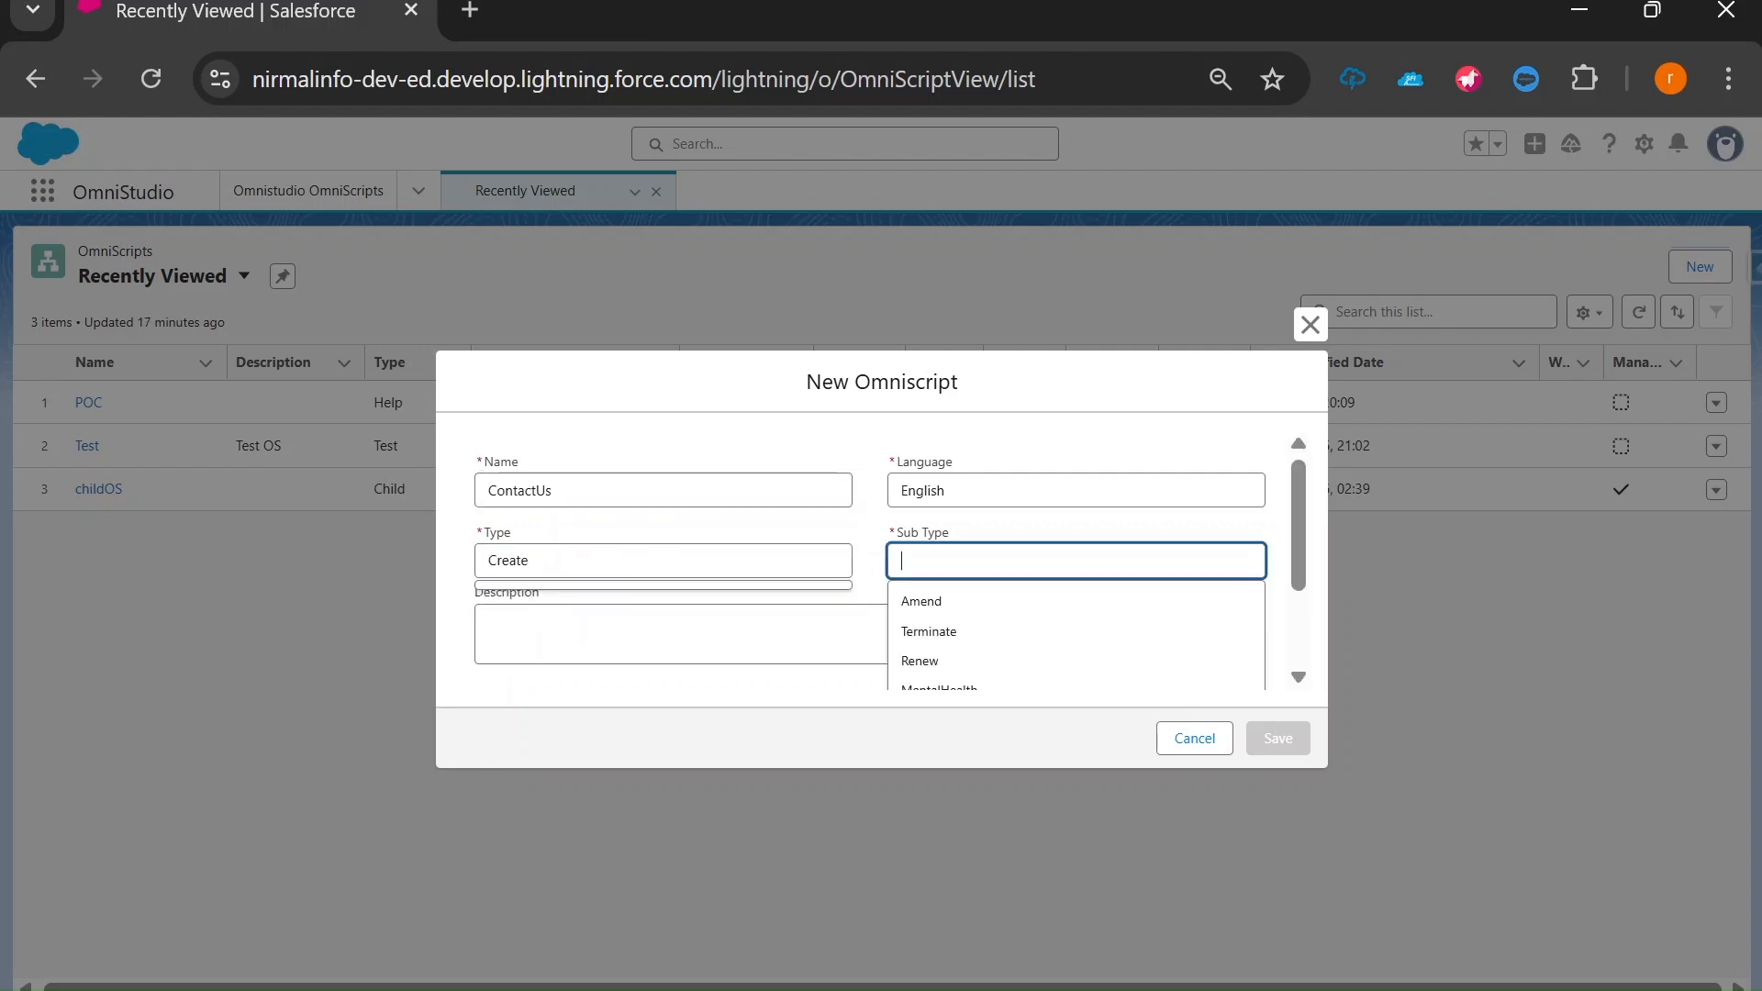
{"action": "type", "text": "ContactUs"}
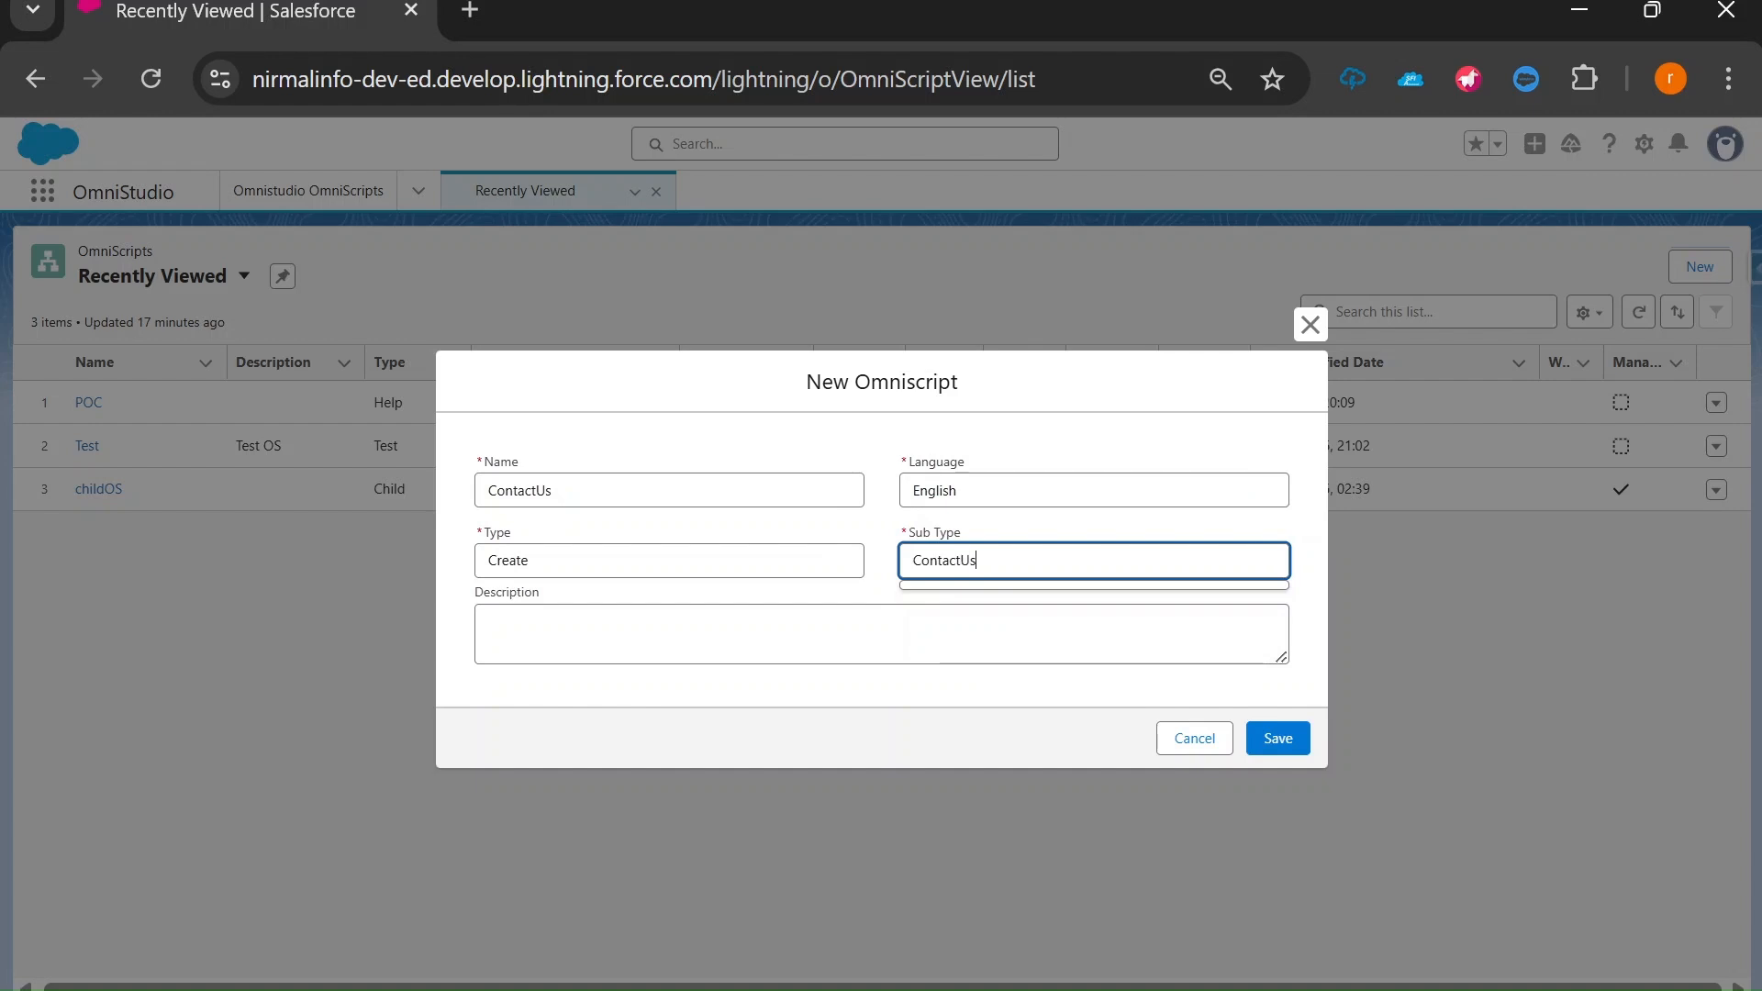
{"action": "type", "text": "Form"}
Enter the description 'This OS is used for Contact Us Form', correcting the typos.
{"action": "key", "text": "Tab"}
{"action": "type", "text": "T"}
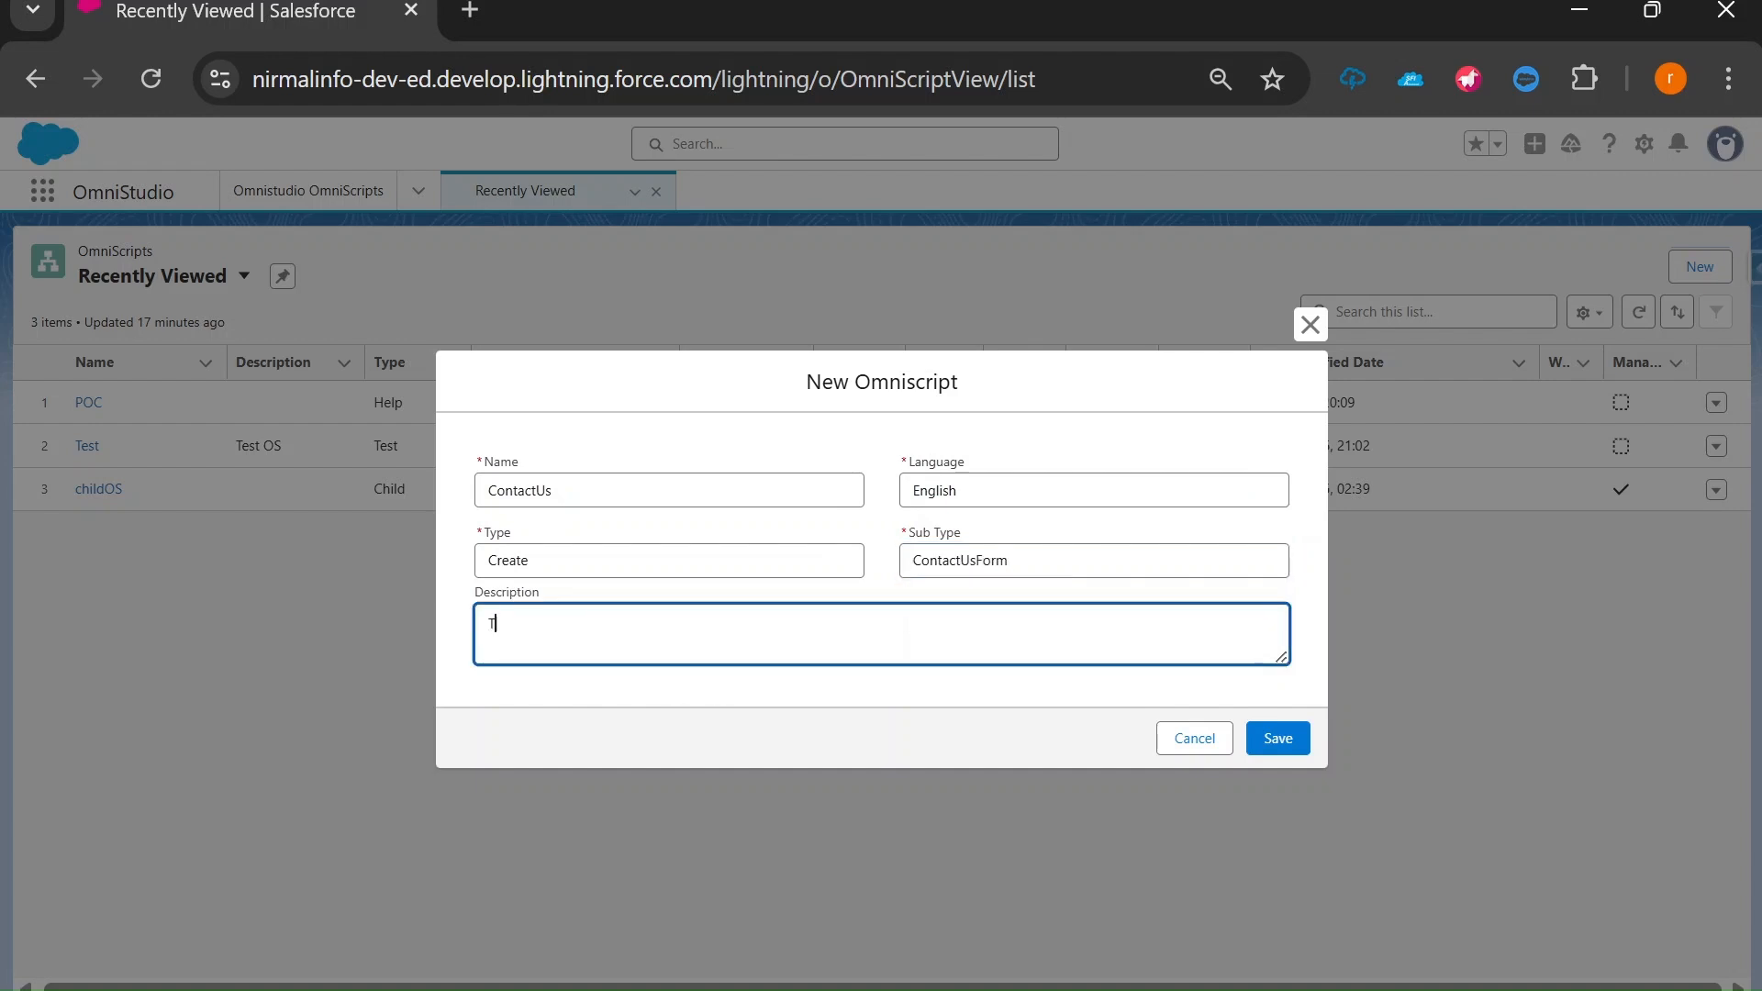
{"action": "type", "text": "his OS is sed fo"}
{"action": "key", "text": "BackSpace"}
{"action": "type", "text": "used for COntact Is From"}
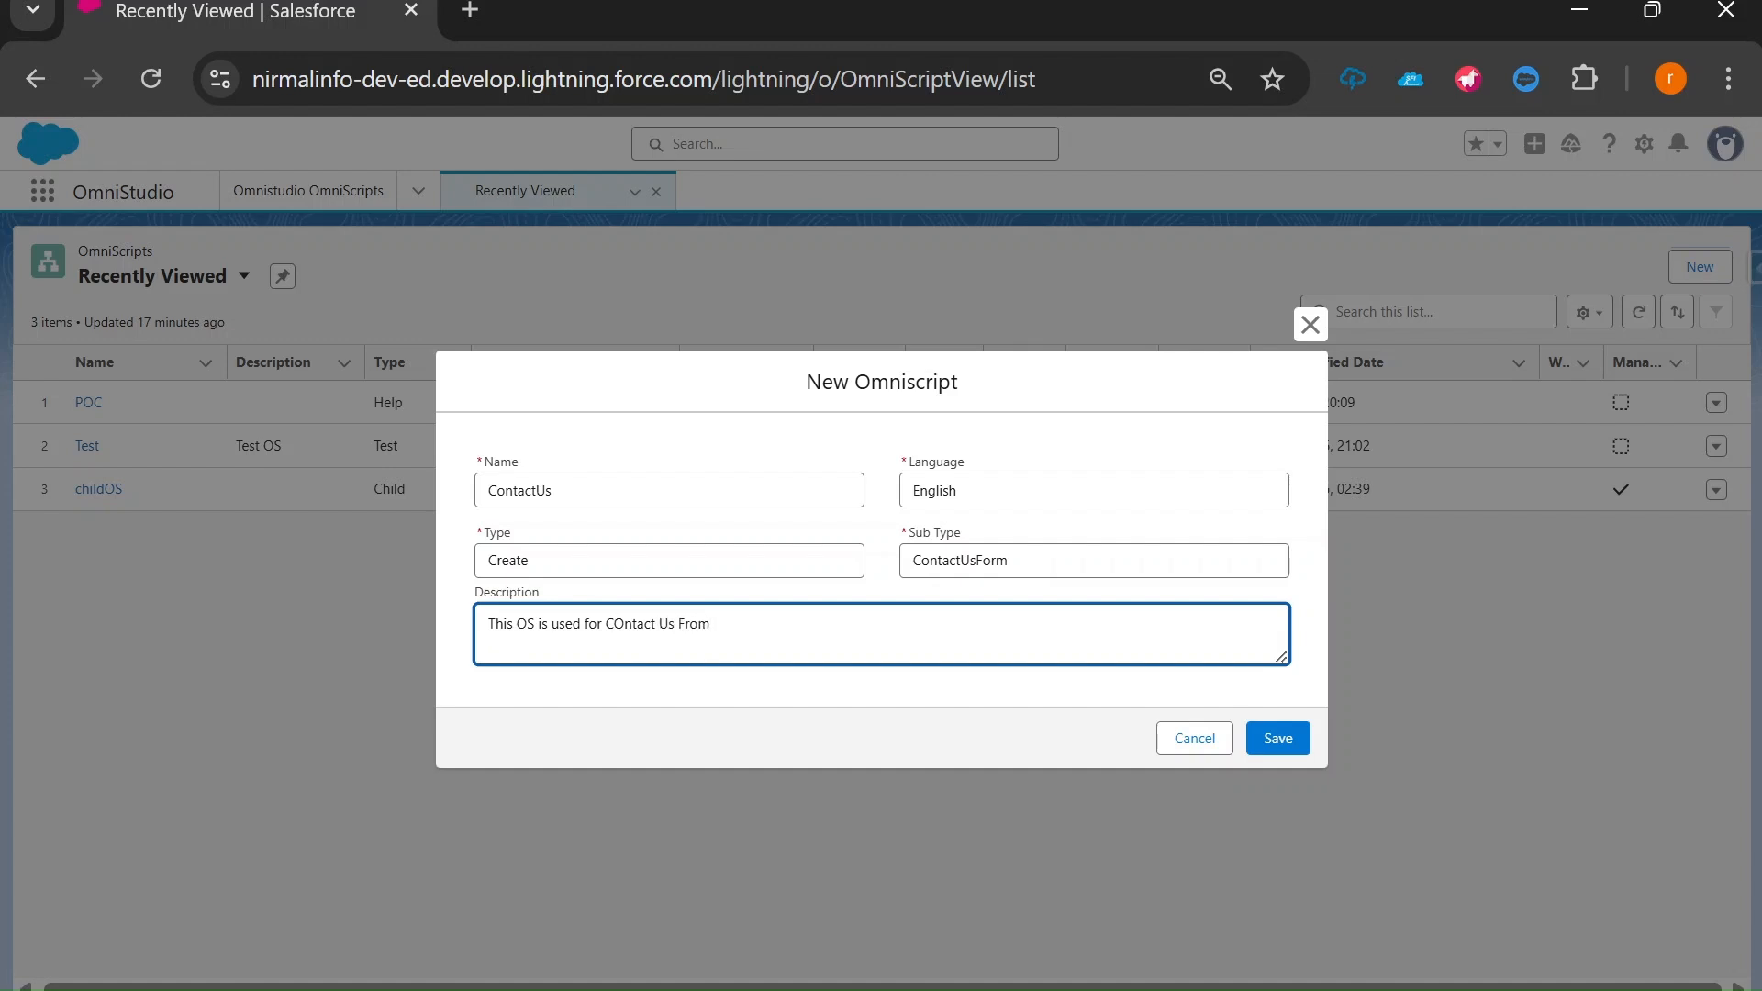
{"action": "key", "text": "BackSpace"}
{"action": "type", "text": "o"}
{"action": "left_click", "coordinate": [695, 624]}
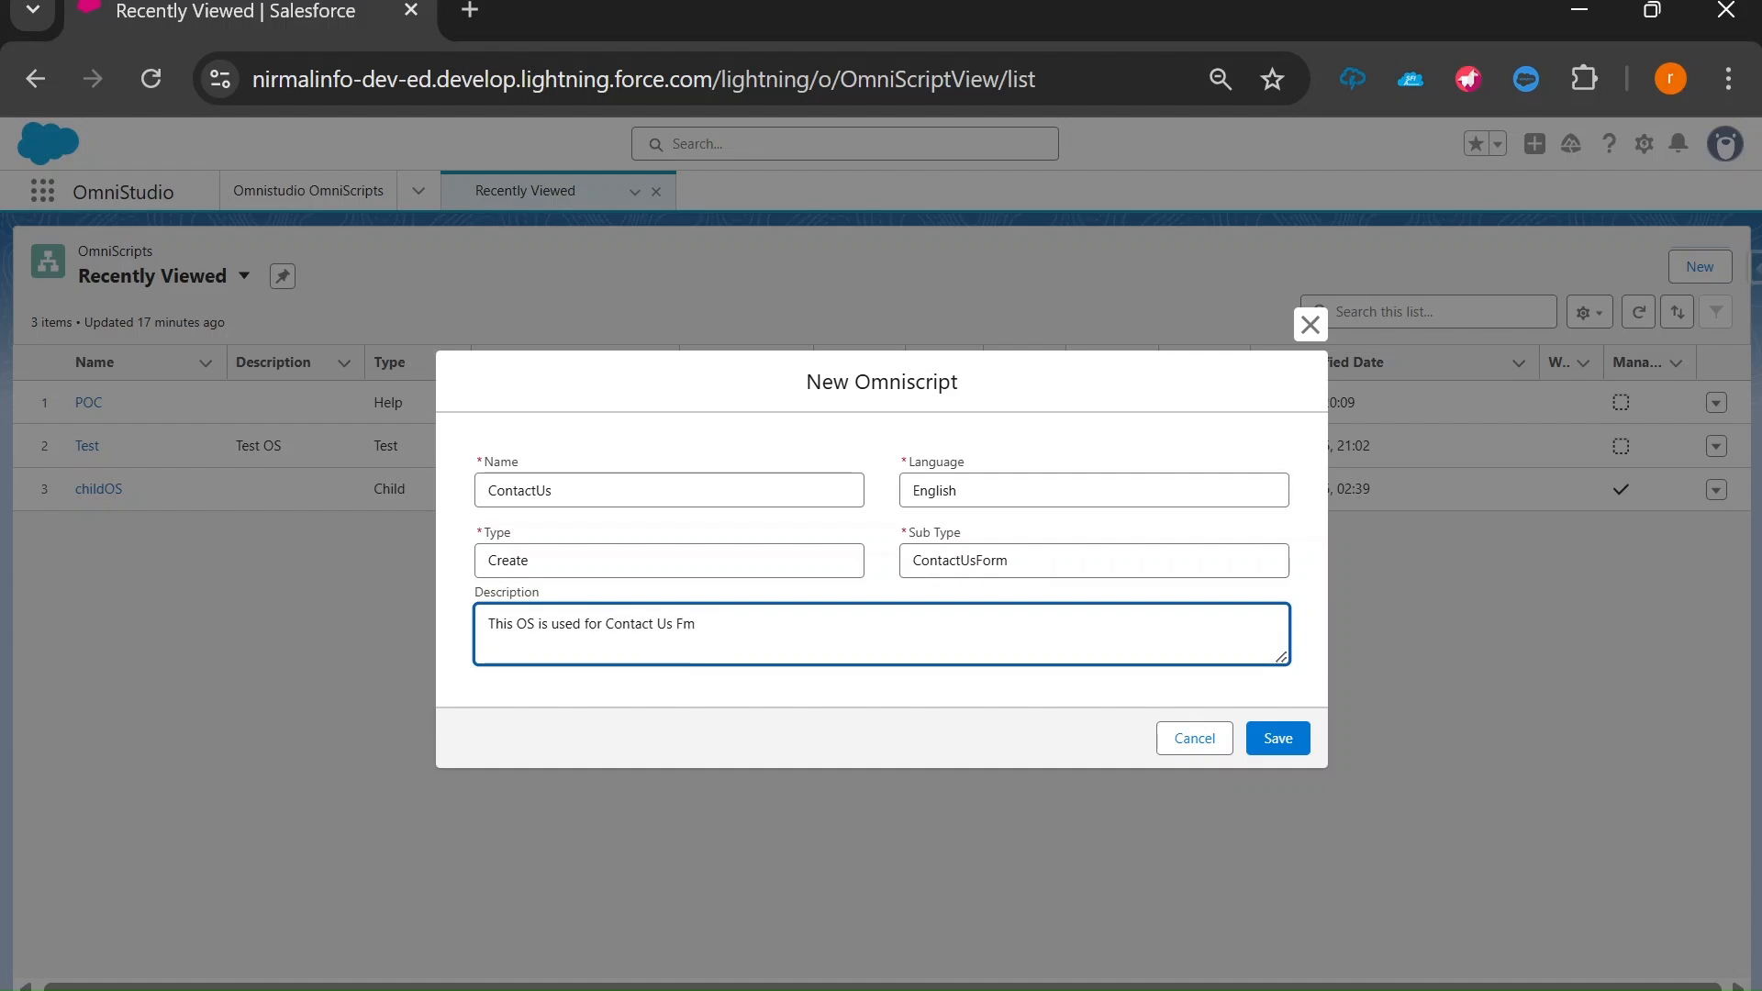
{"action": "type", "text": "or"}
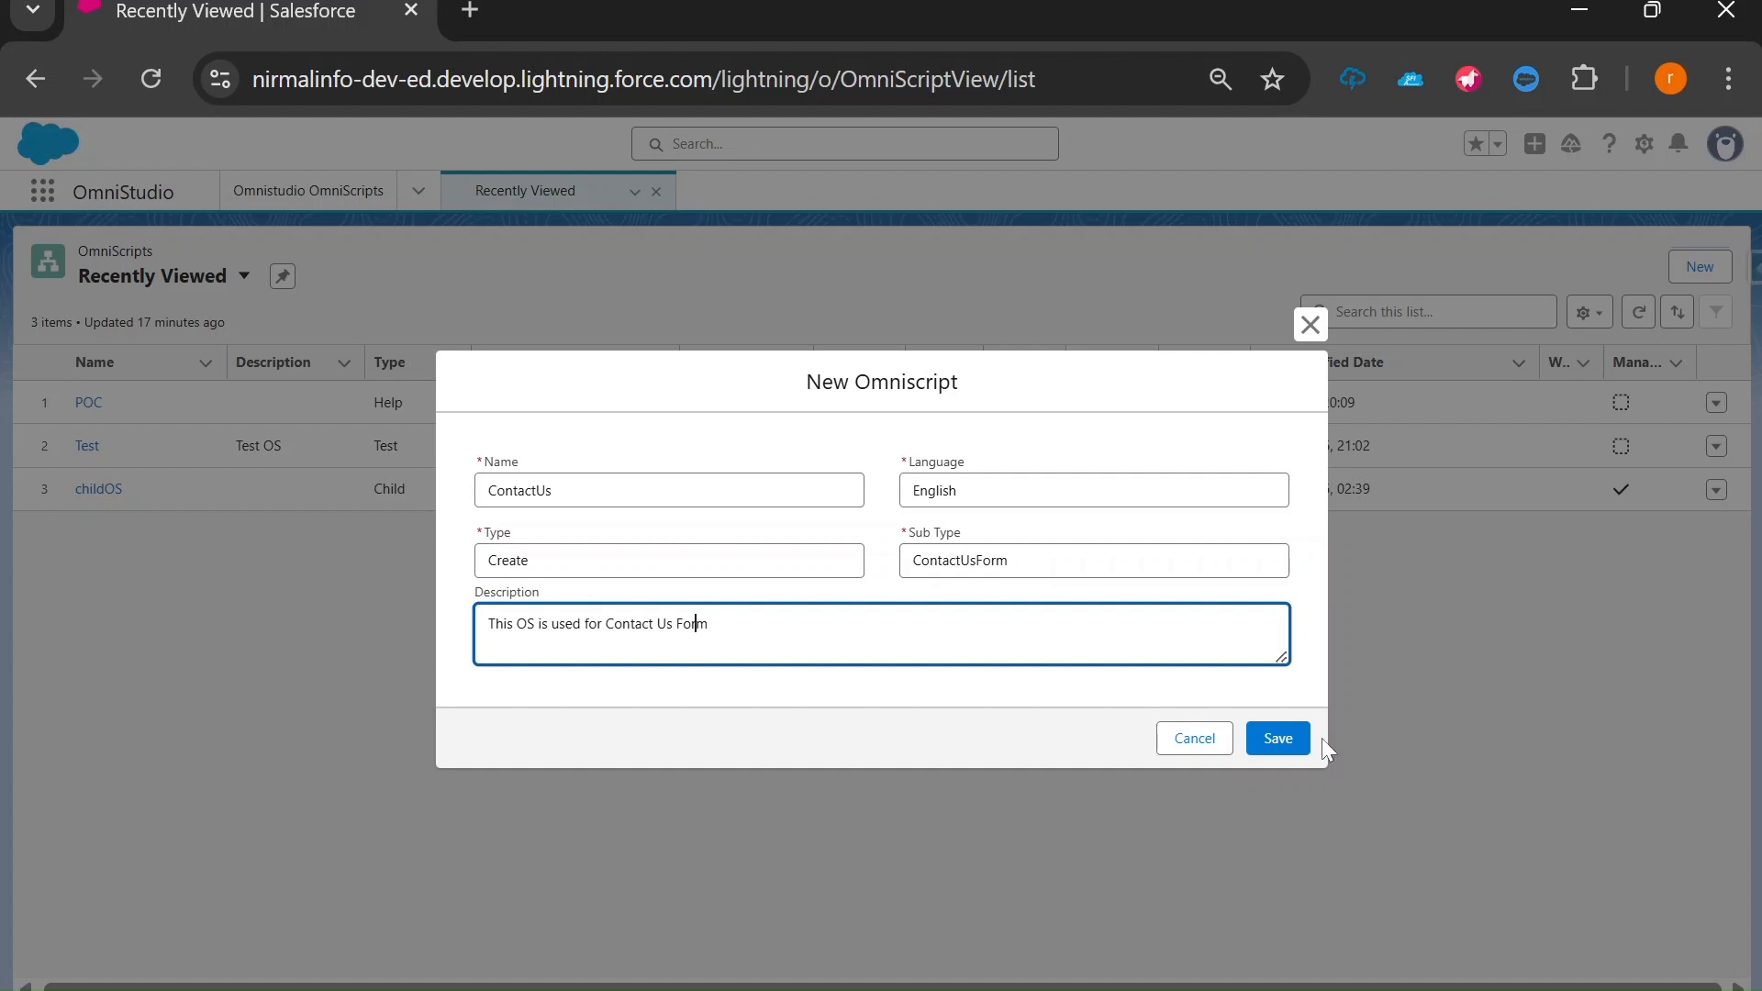
Save the new OmniScript and expand Step 1, checking it against the form mockup slide.
{"action": "left_click", "coordinate": [1278, 740]}
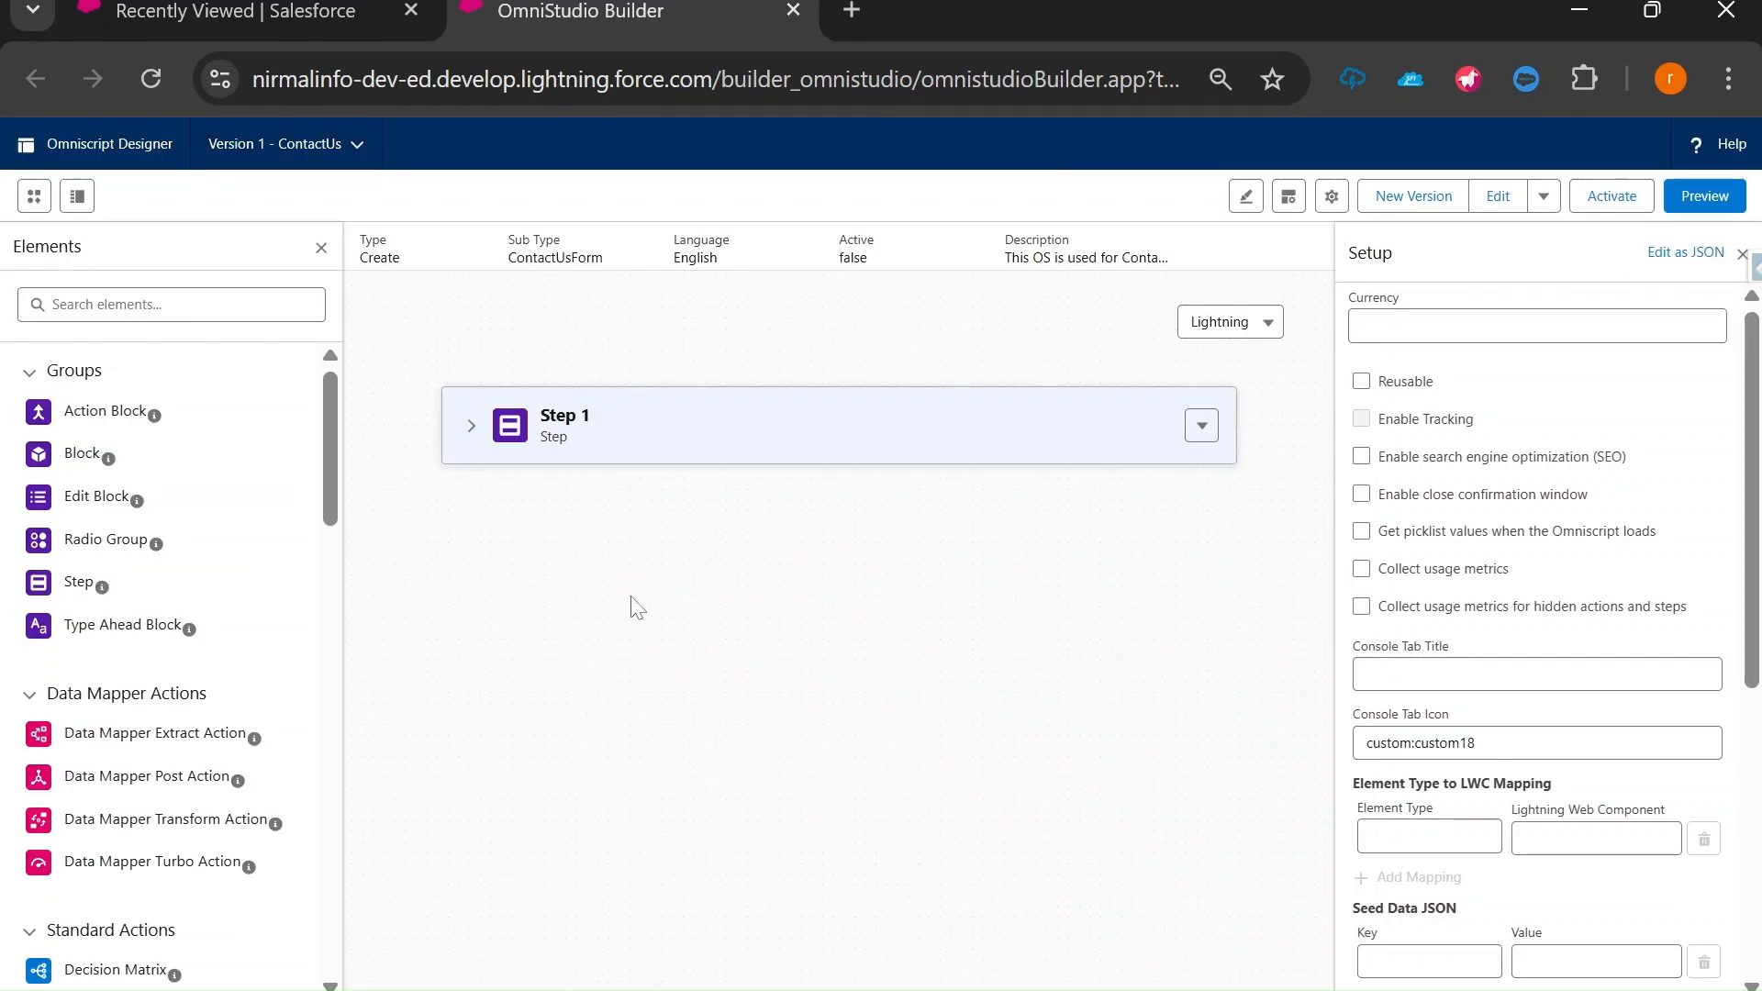
{"action": "key", "text": "alt+Tab"}
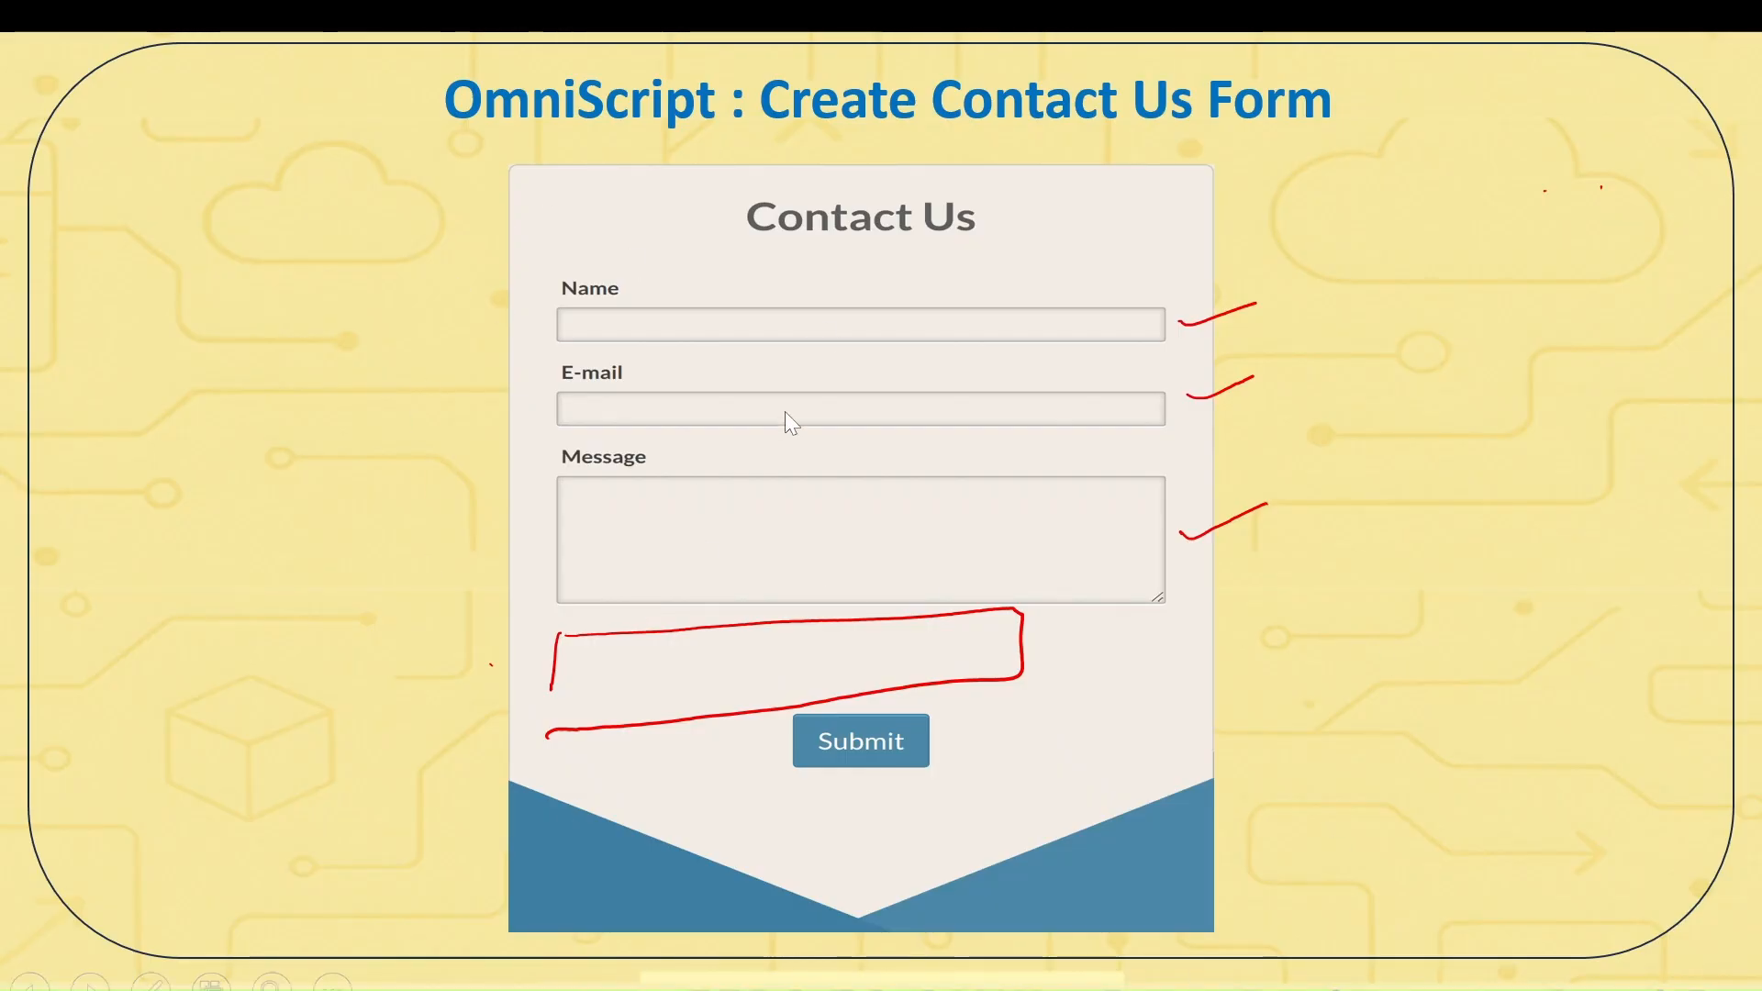
{"action": "key", "text": "alt+Tab"}
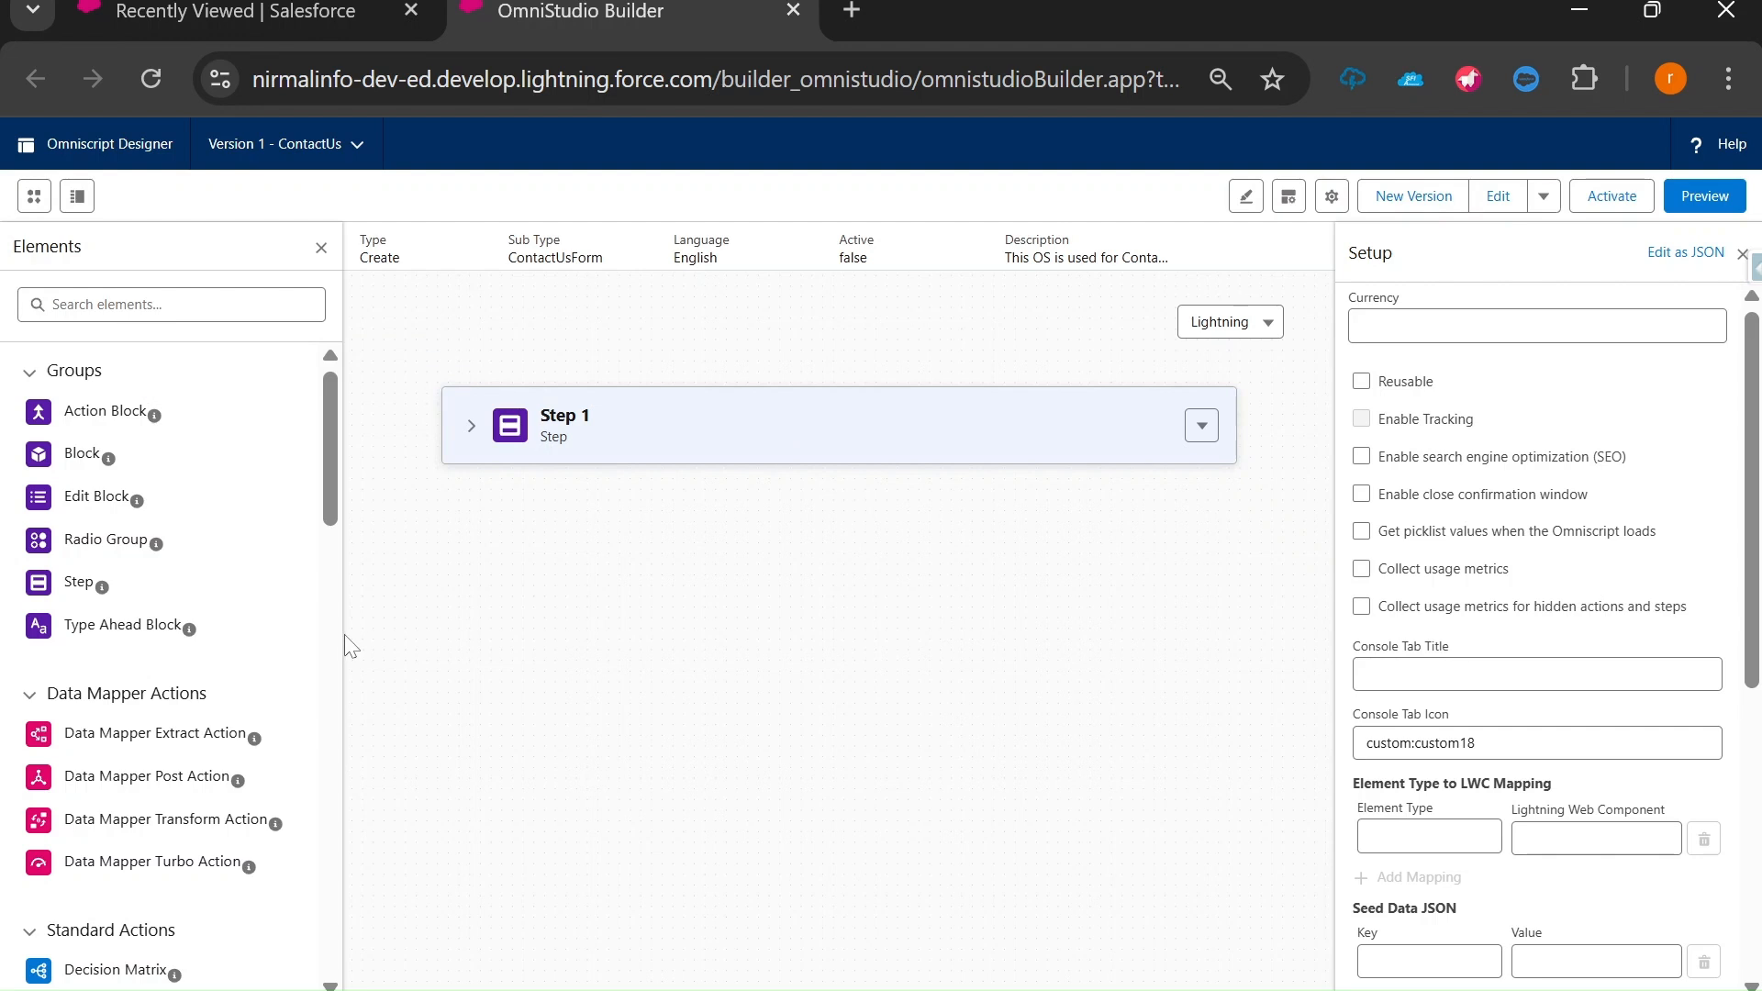
{"action": "left_click", "coordinate": [466, 445]}
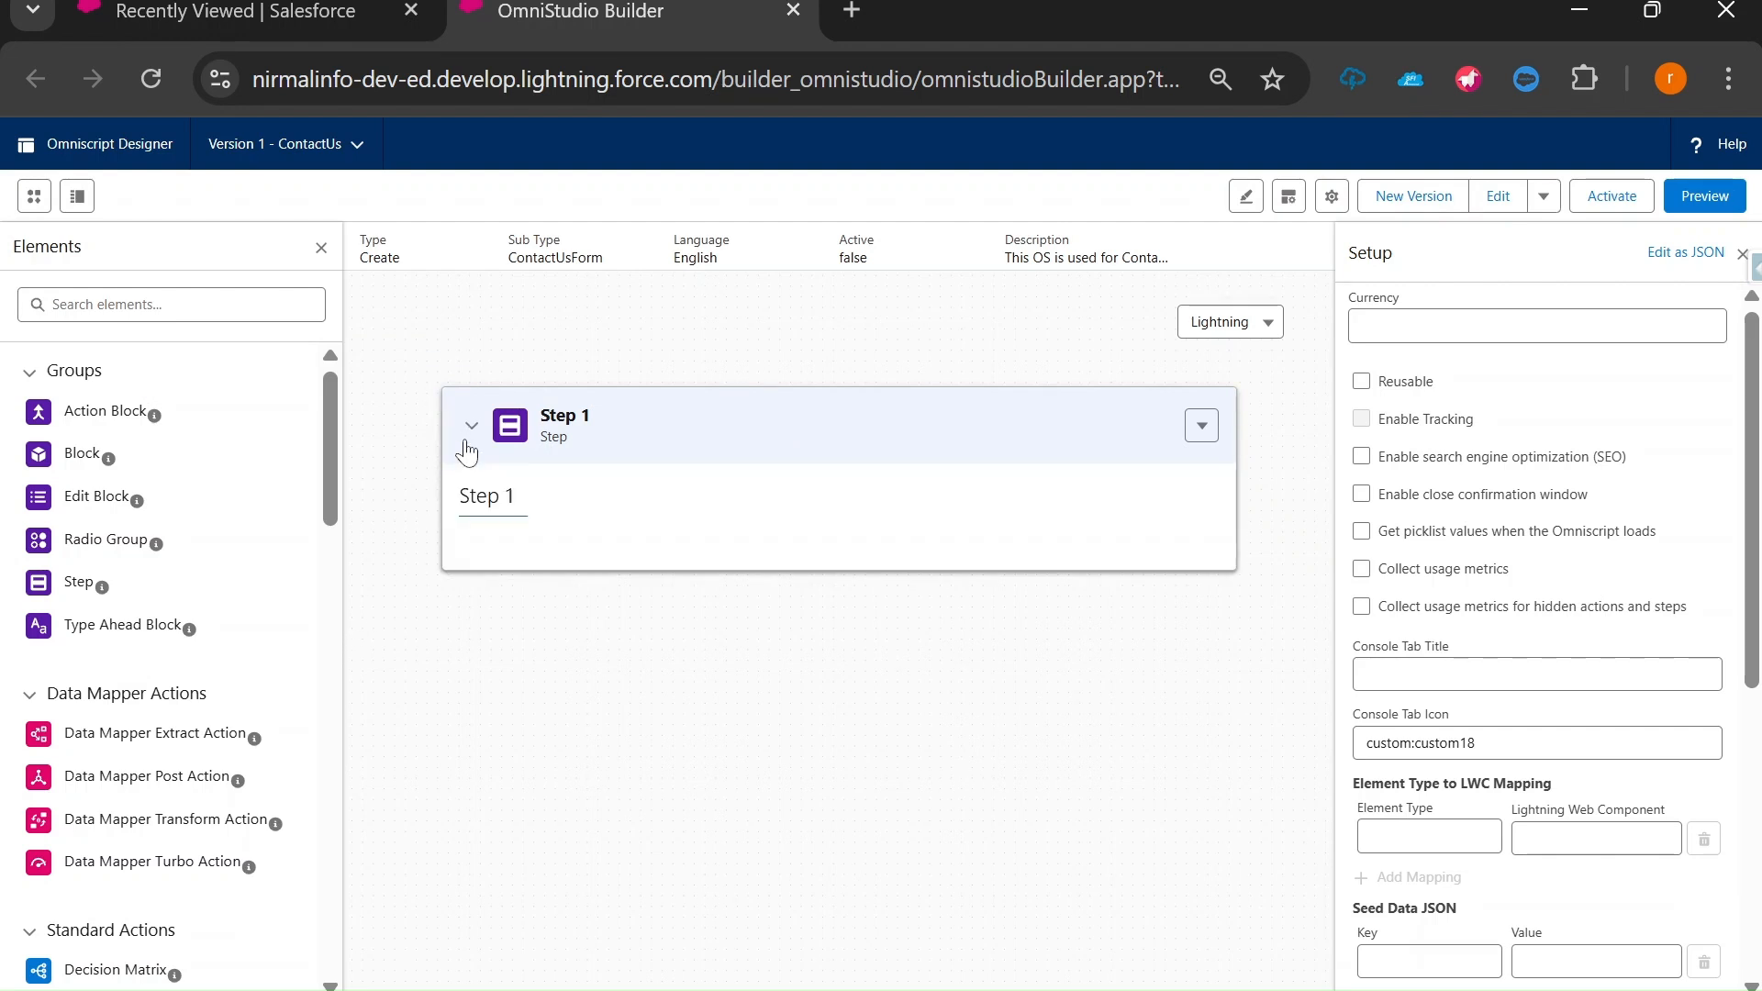
{"action": "key", "text": "alt+Tab"}
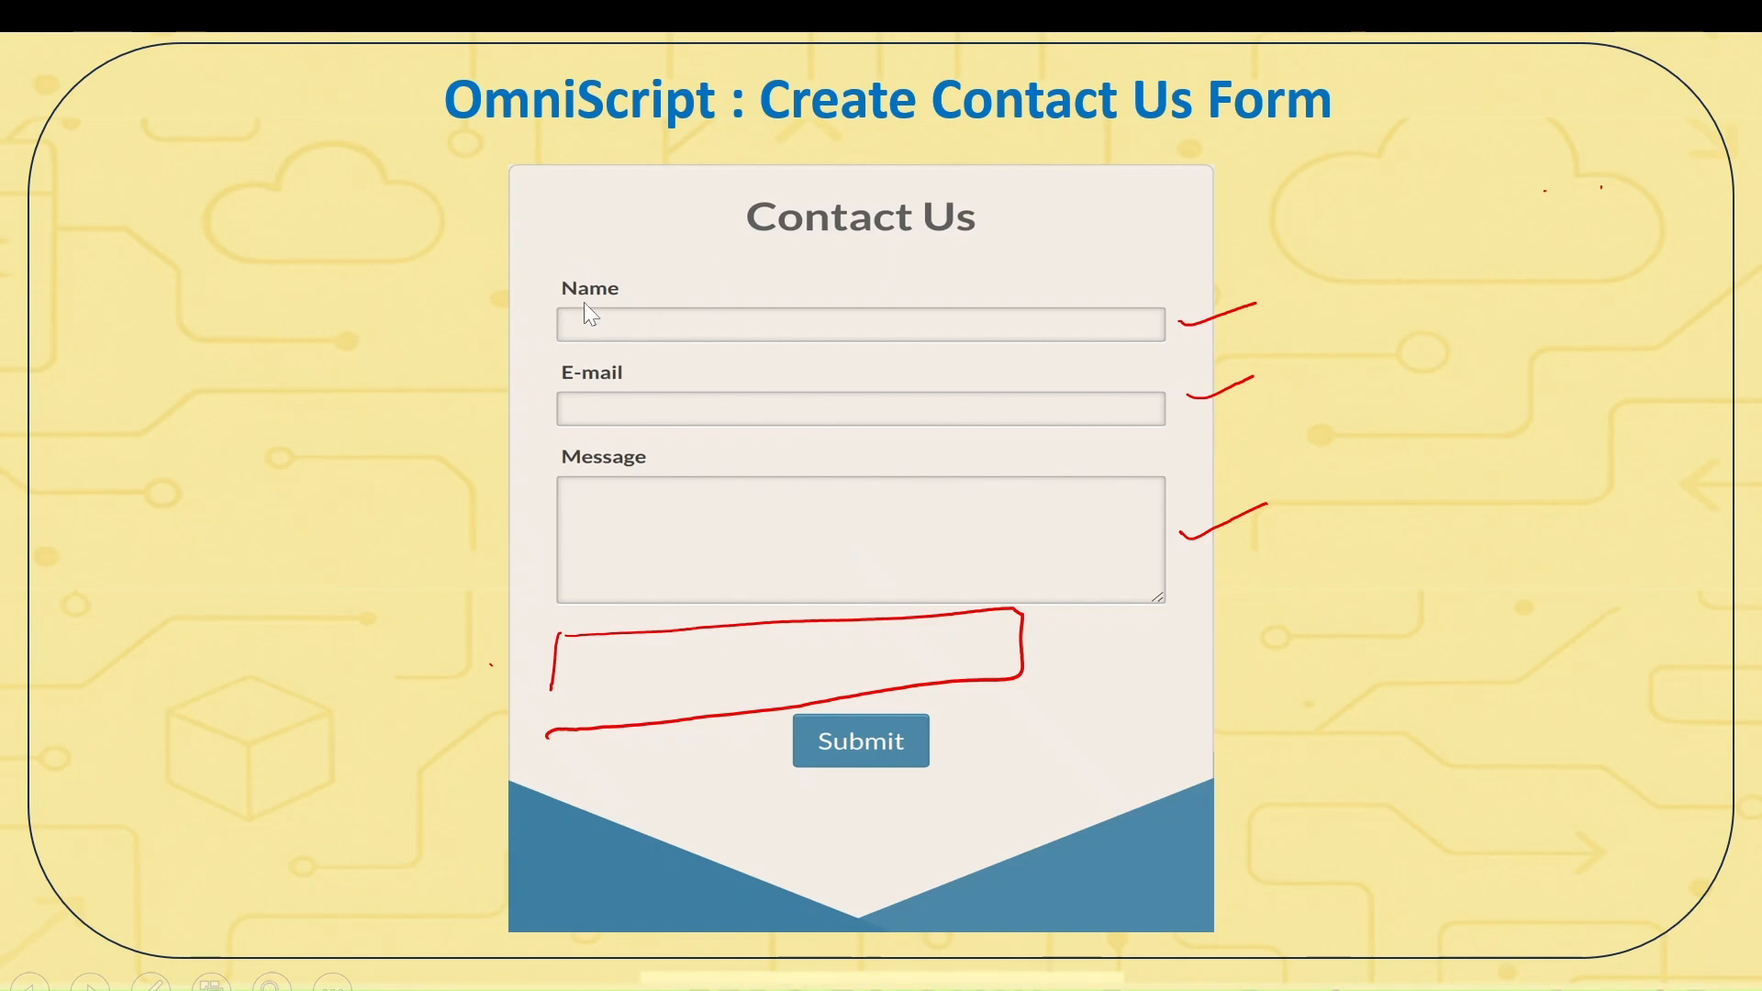
{"action": "key", "text": "alt+Tab"}
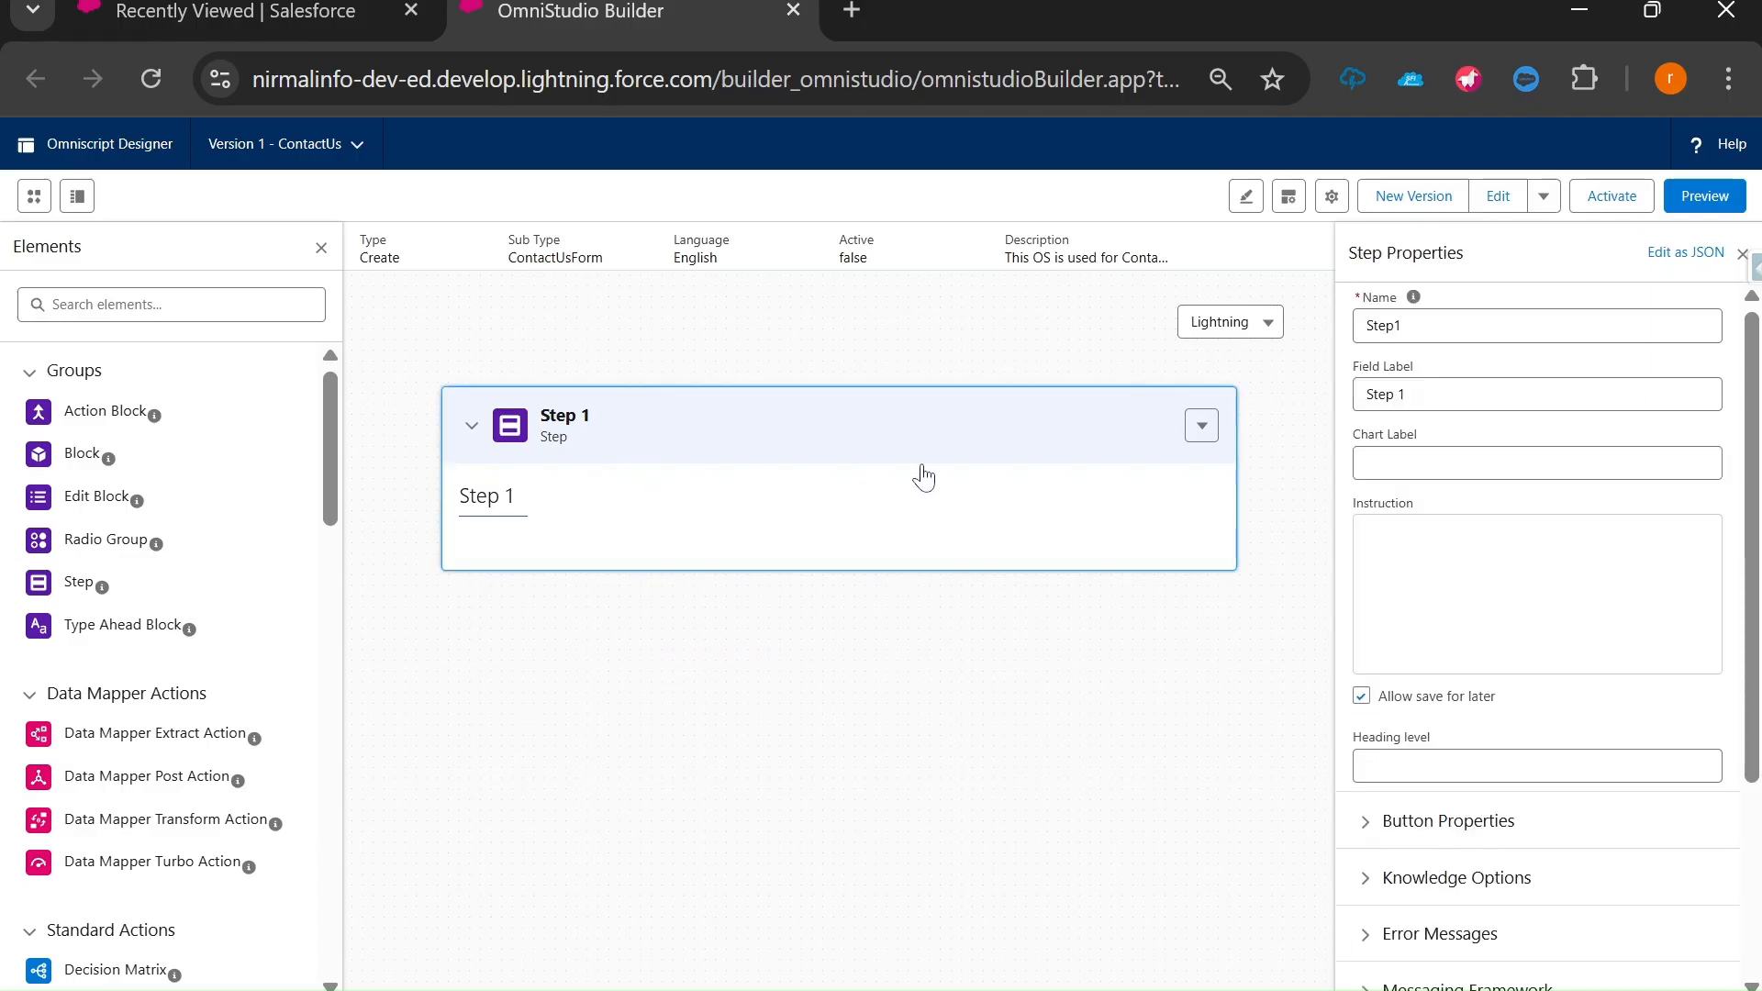
Relabel Step 1 as 'Contact Us' in its Step Properties.
{"action": "left_click_drag", "start_coordinate": [1449, 394], "coordinate": [1333, 406]}
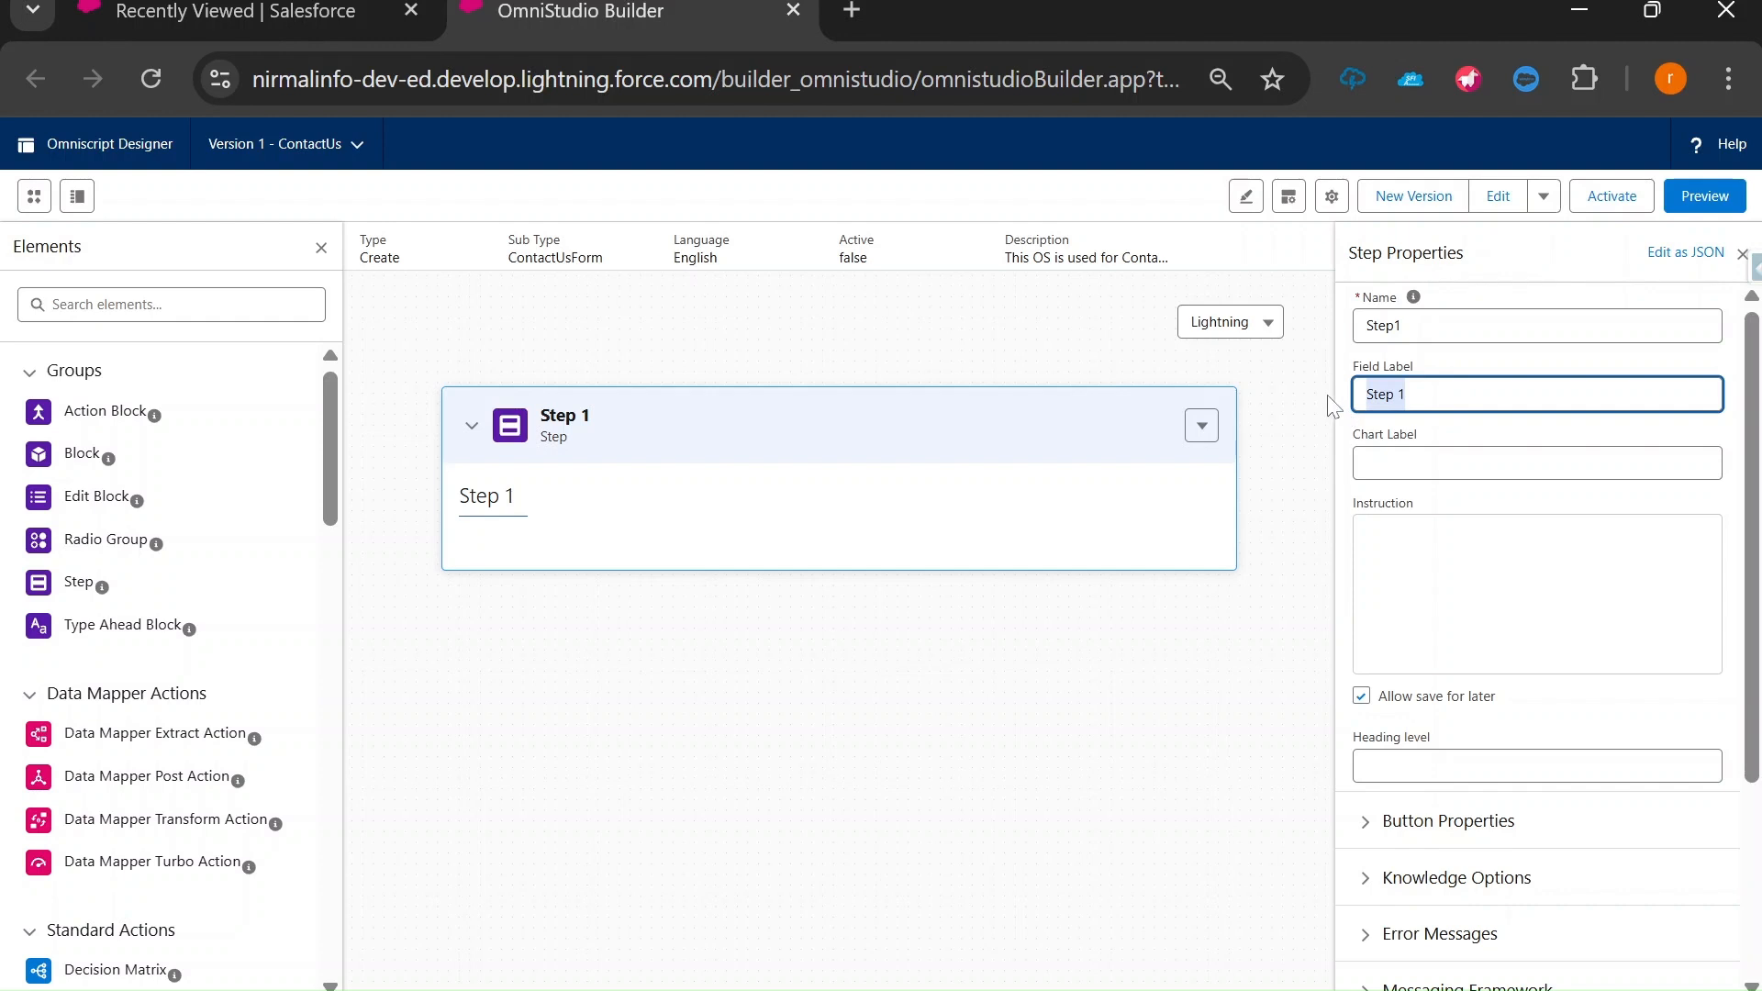
{"action": "type", "text": "Cn"}
{"action": "key", "text": "BackSpace"}
{"action": "type", "text": "o"}
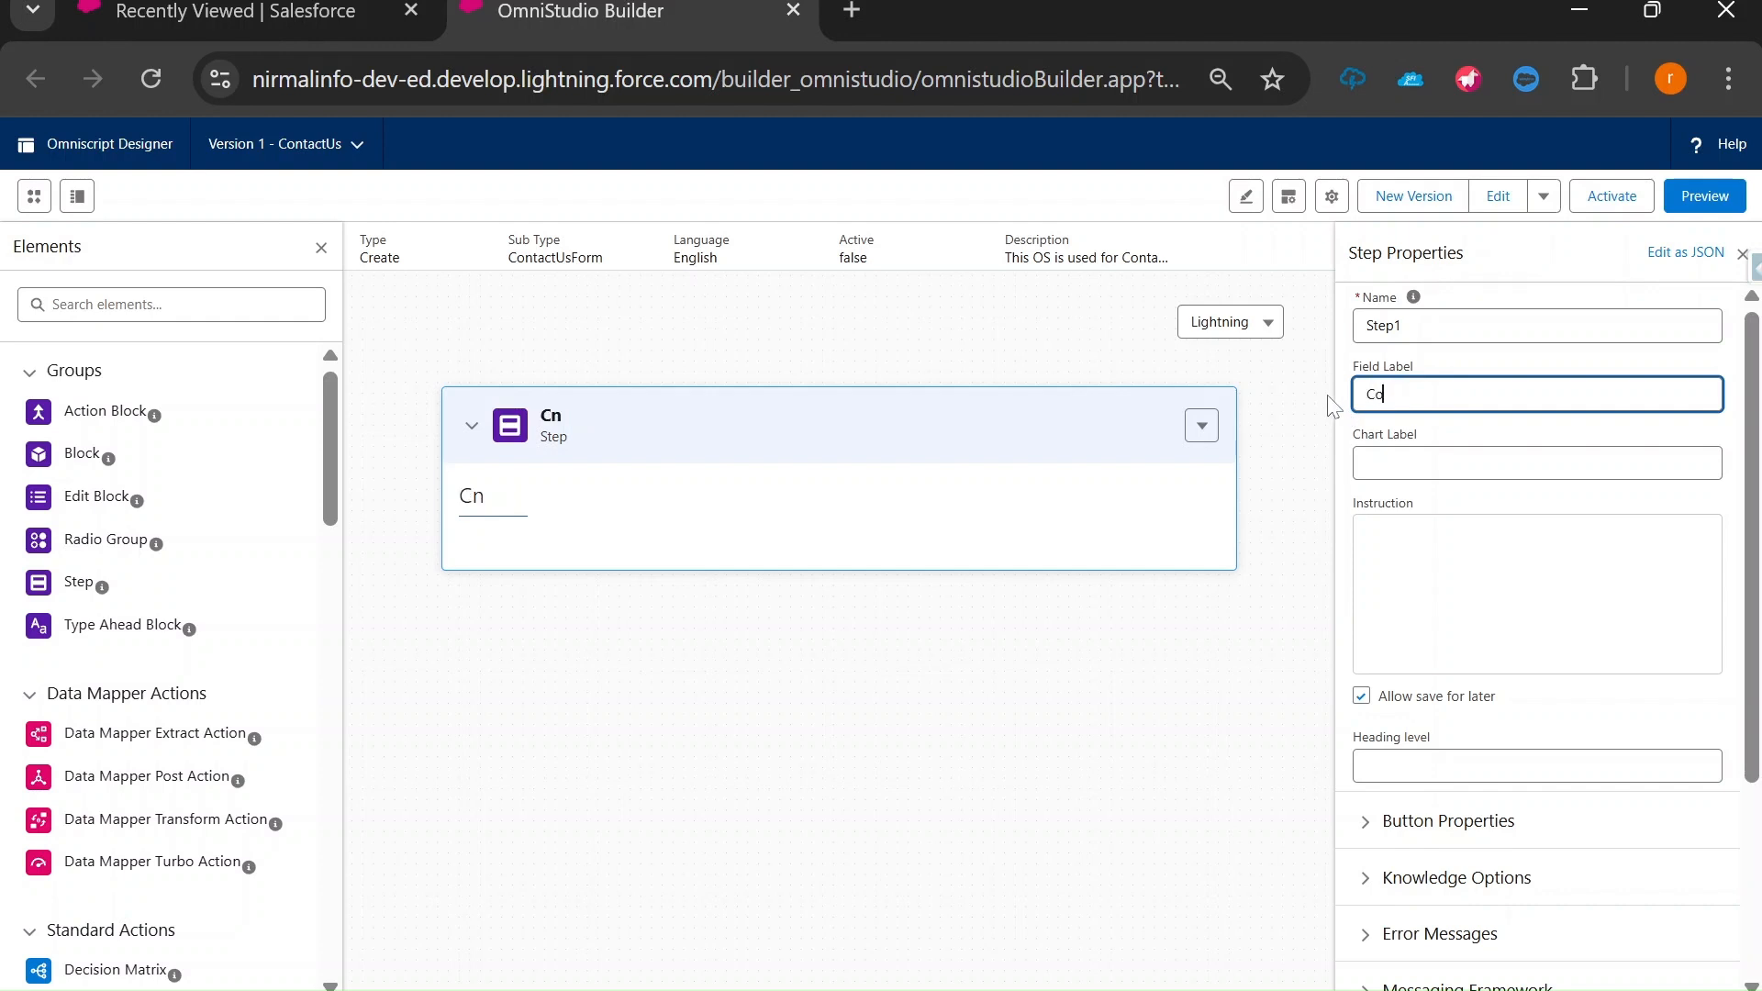
{"action": "type", "text": "ntactUs"}
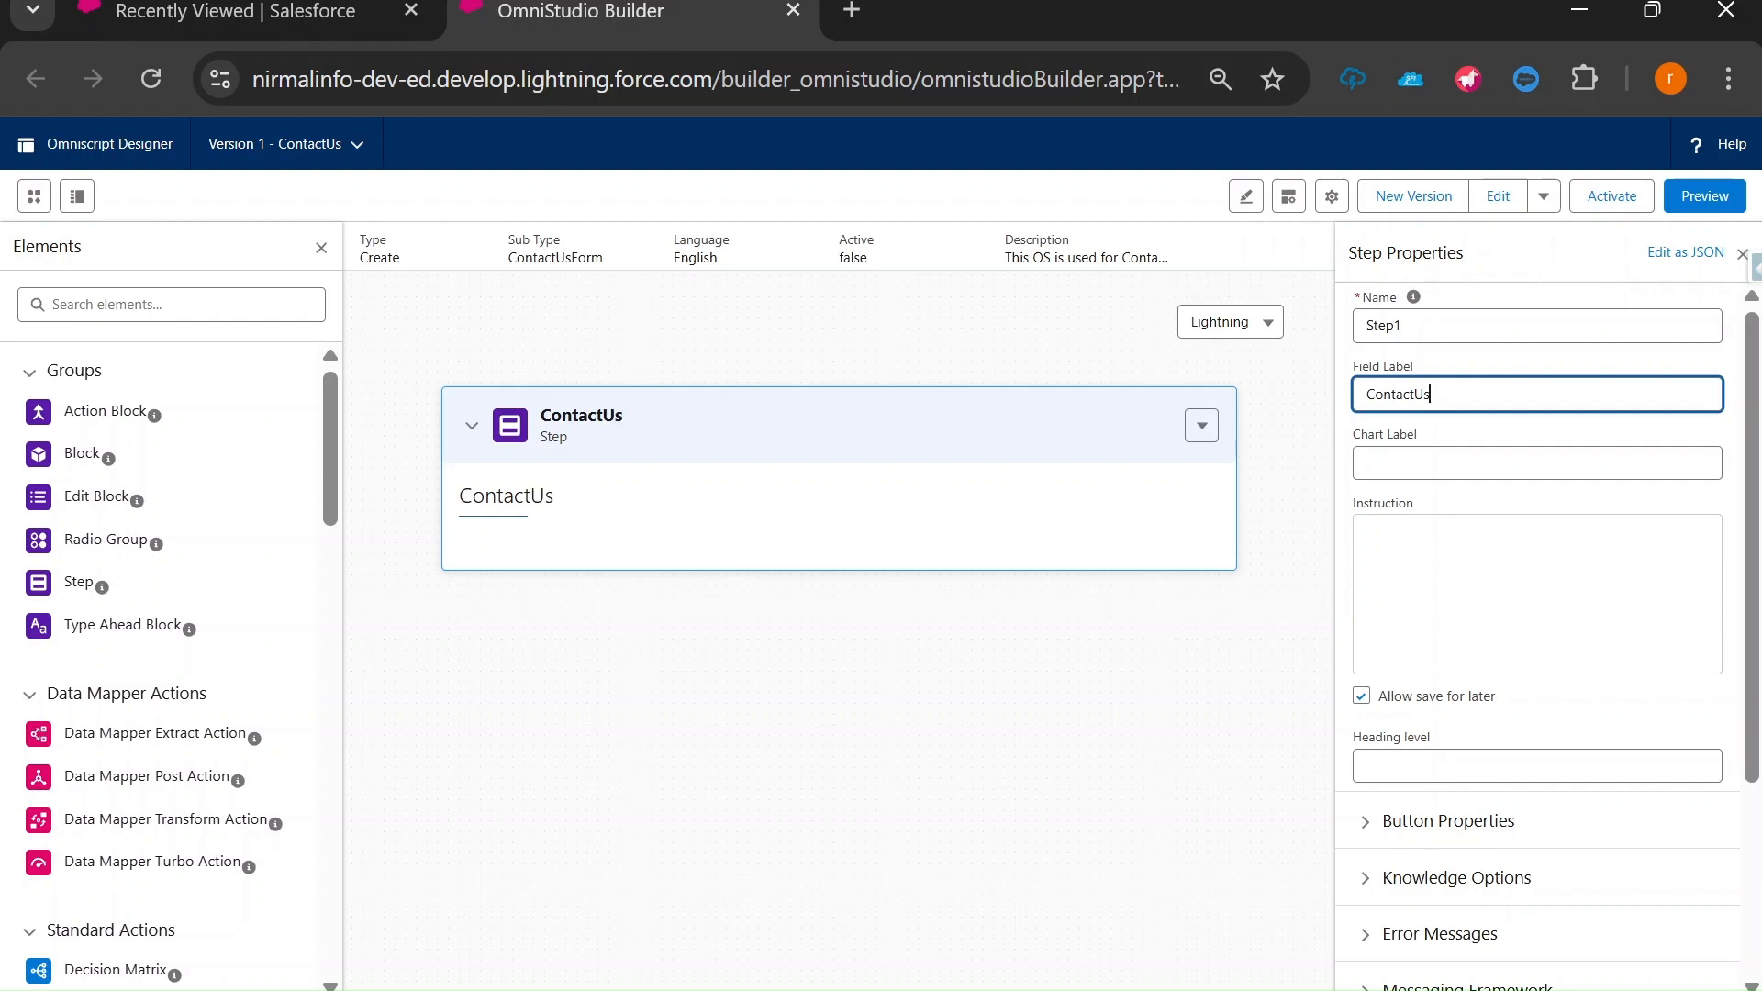
{"action": "left_click", "coordinate": [655, 526]}
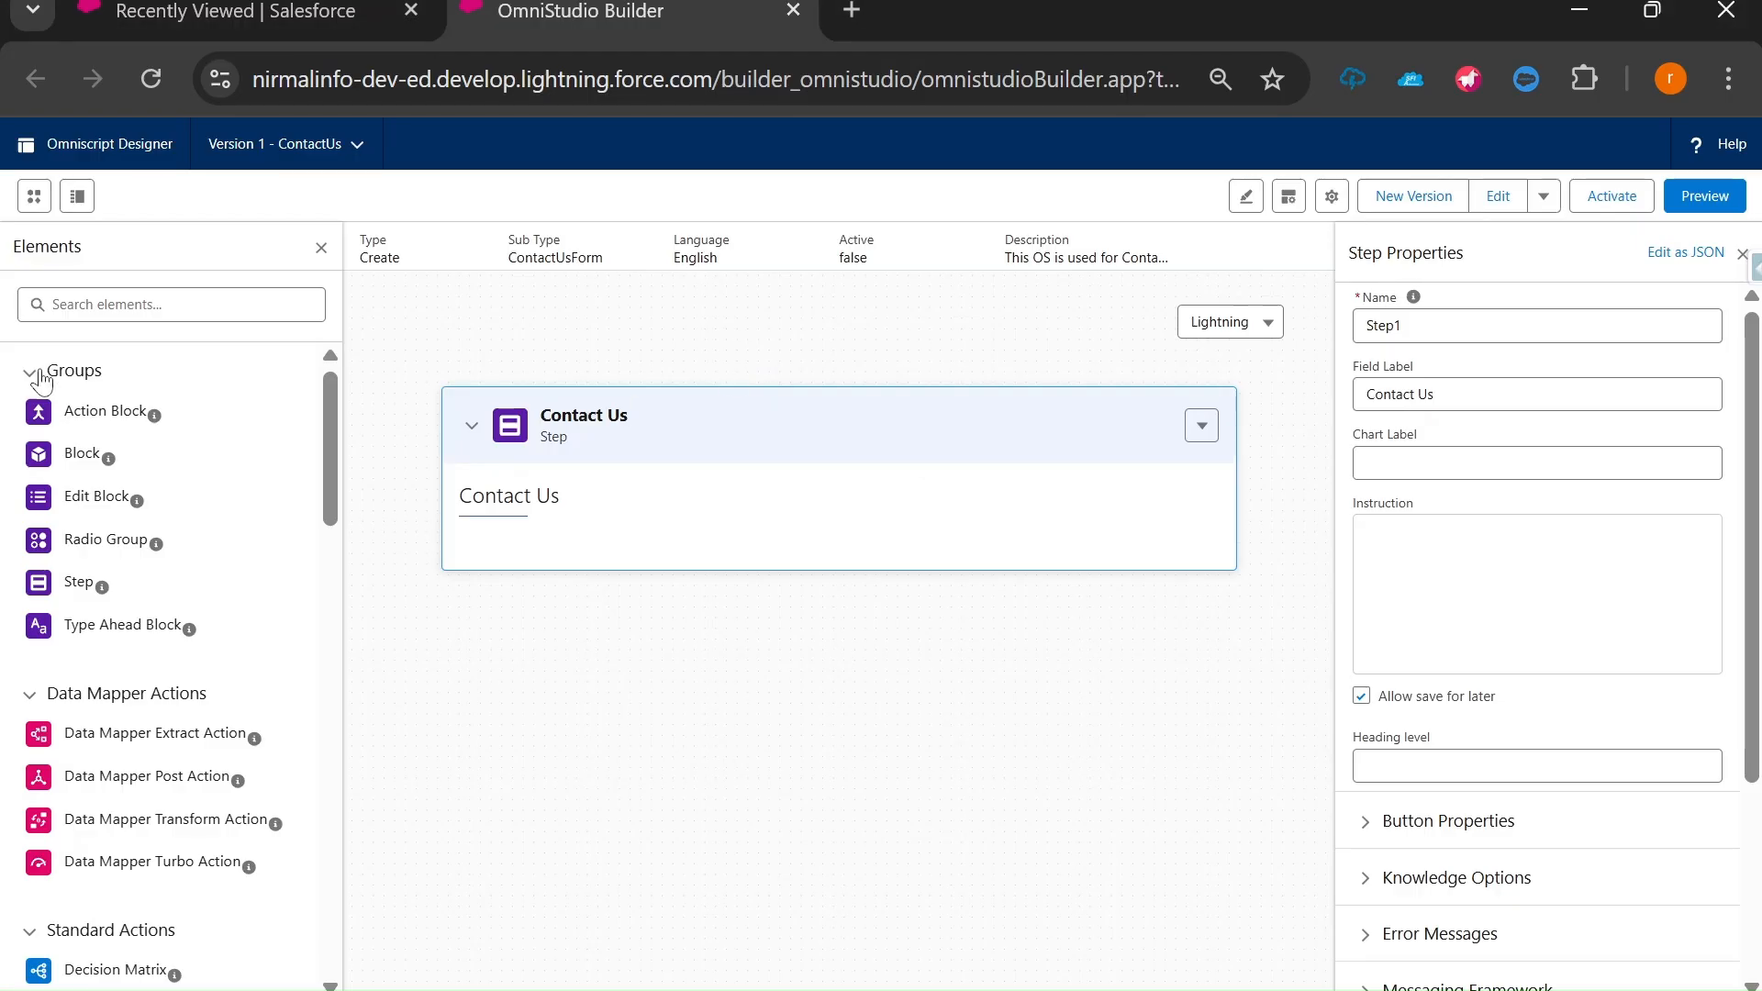
Drag an Input Text element into the Contact Us step and give it the label Name.
{"action": "left_click", "coordinate": [137, 304]}
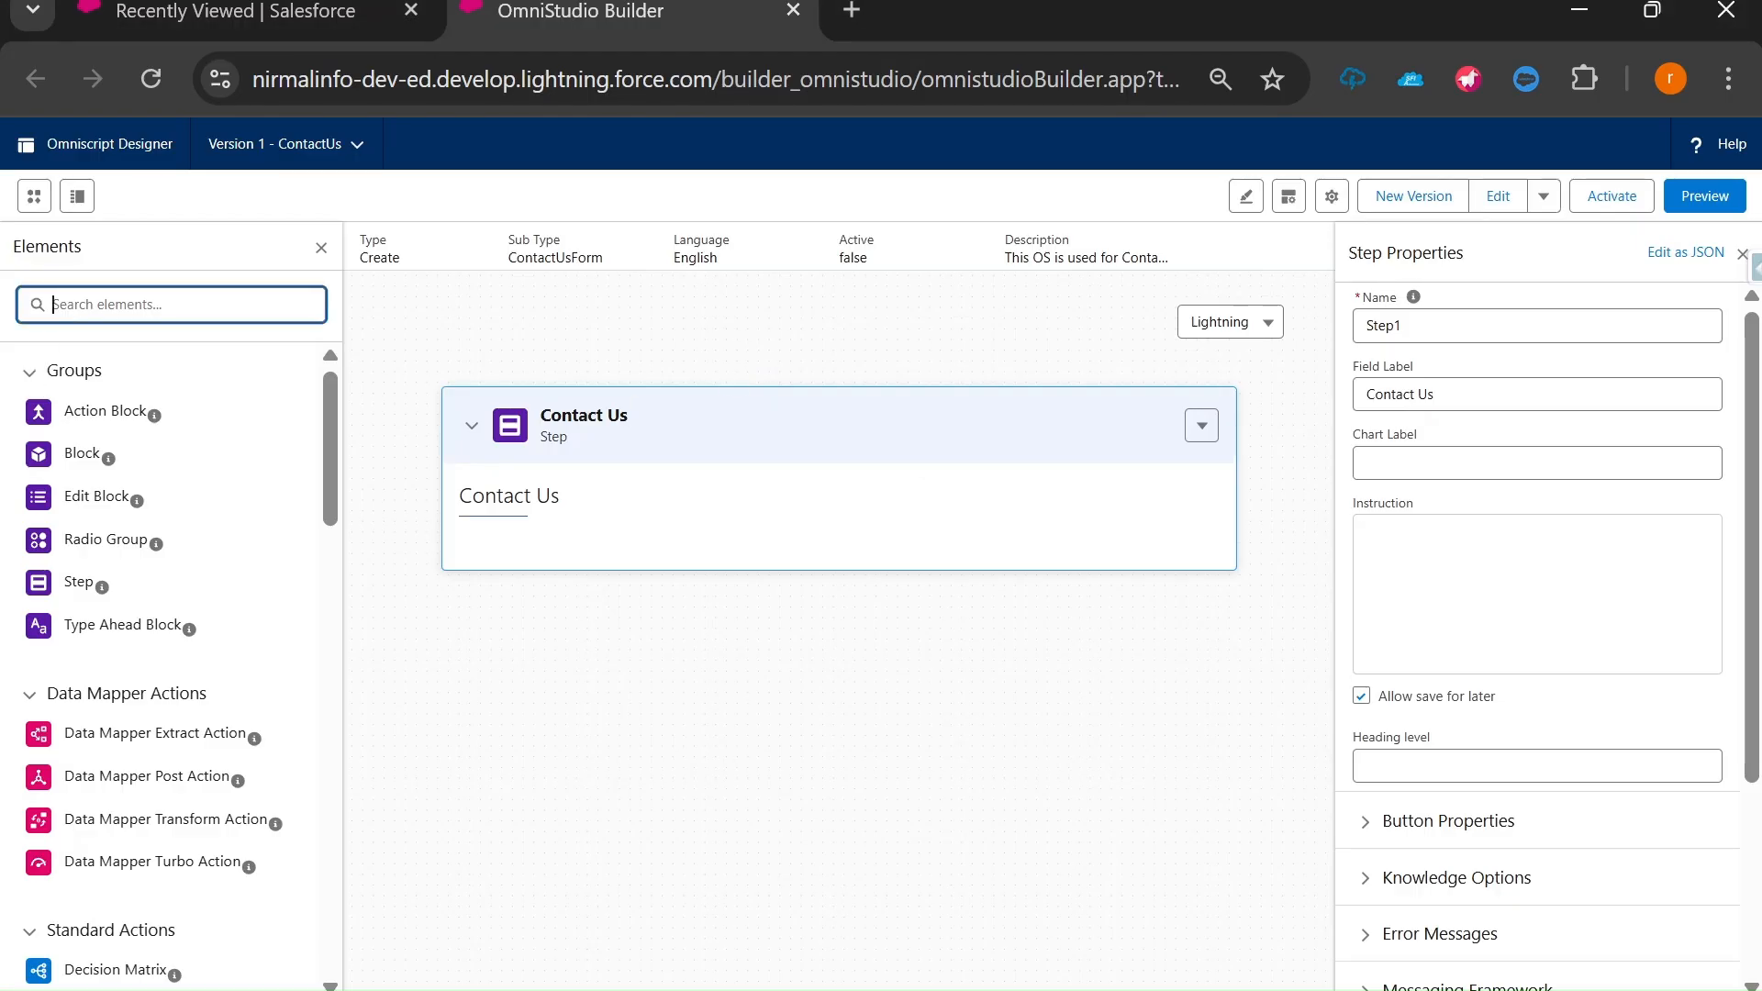
{"action": "type", "text": "Text"}
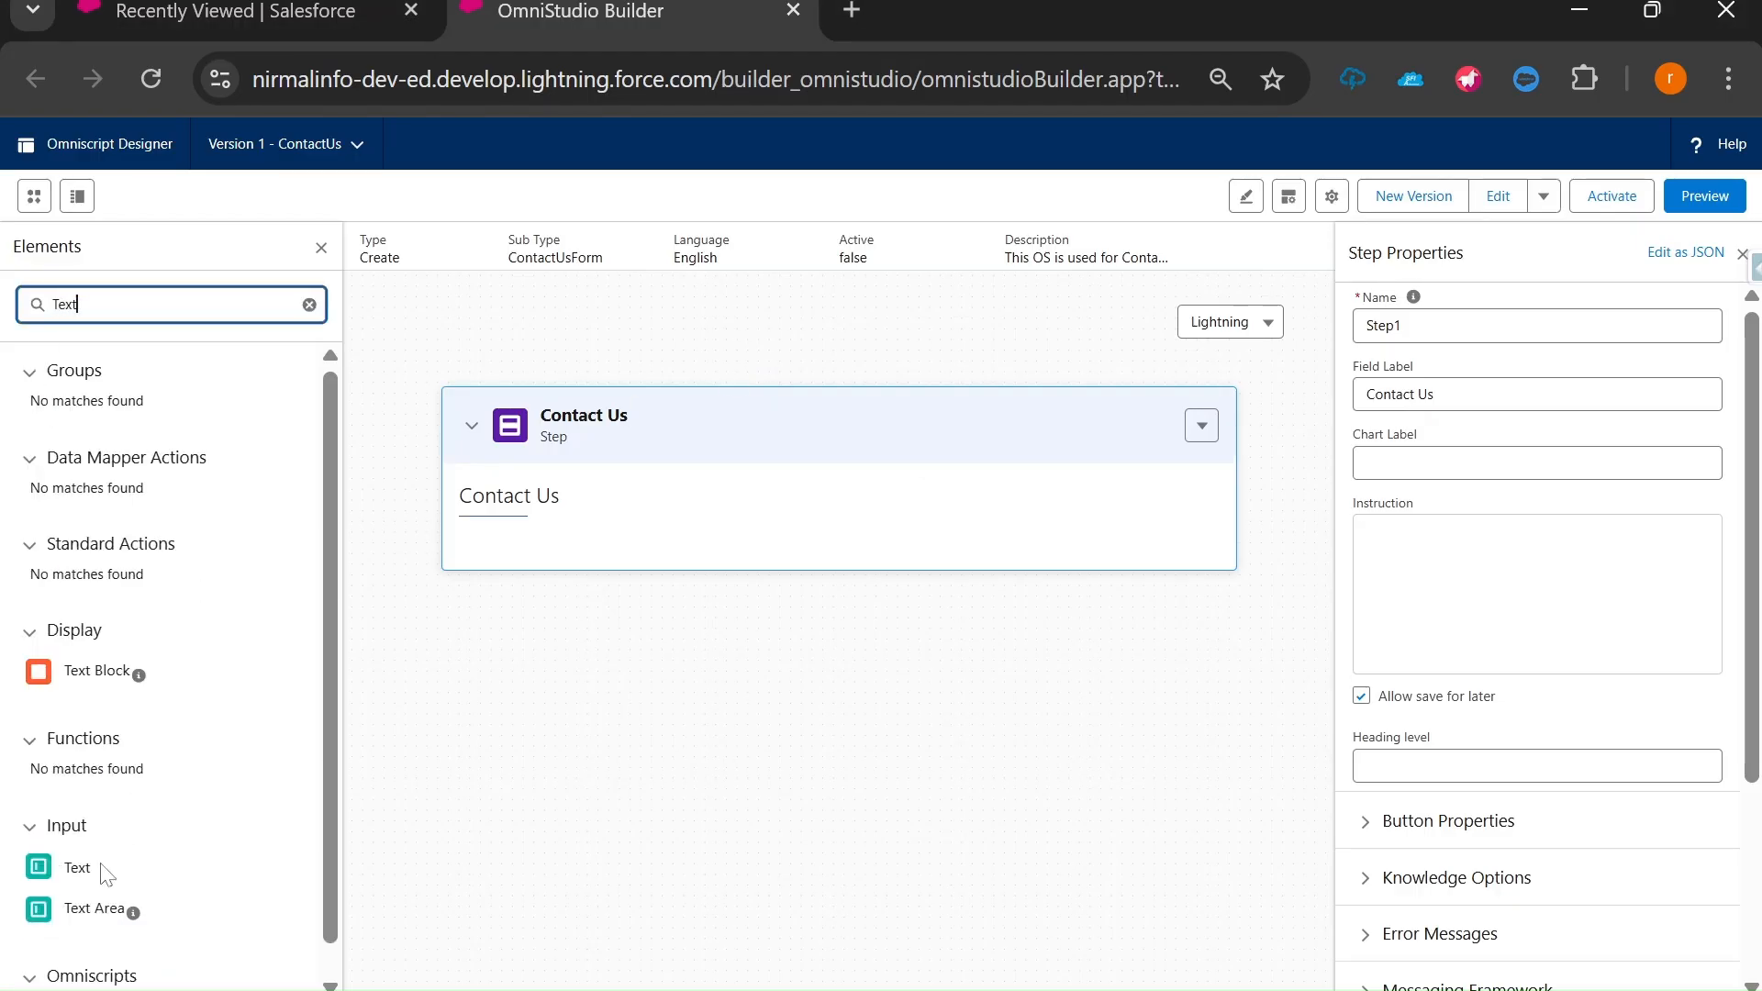
{"action": "left_click_drag", "start_coordinate": [82, 867], "coordinate": [555, 545]}
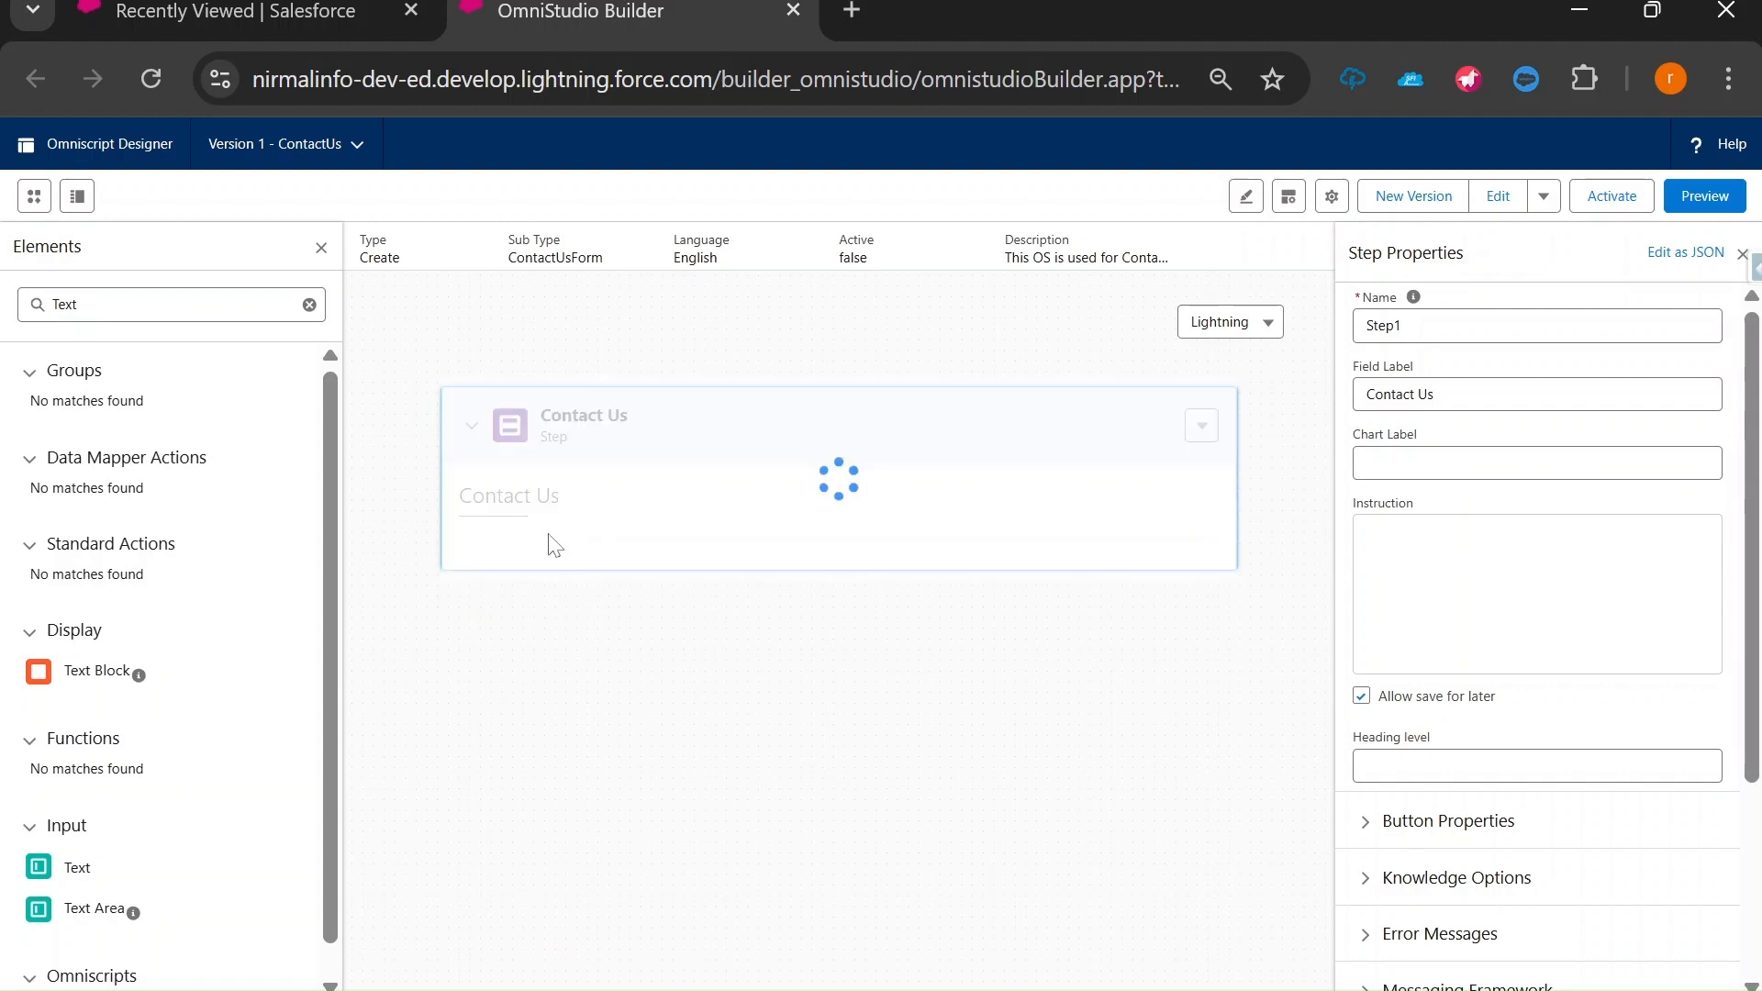
{"action": "left_click_drag", "start_coordinate": [1400, 394], "coordinate": [1341, 380]}
{"action": "type", "text": "Name"}
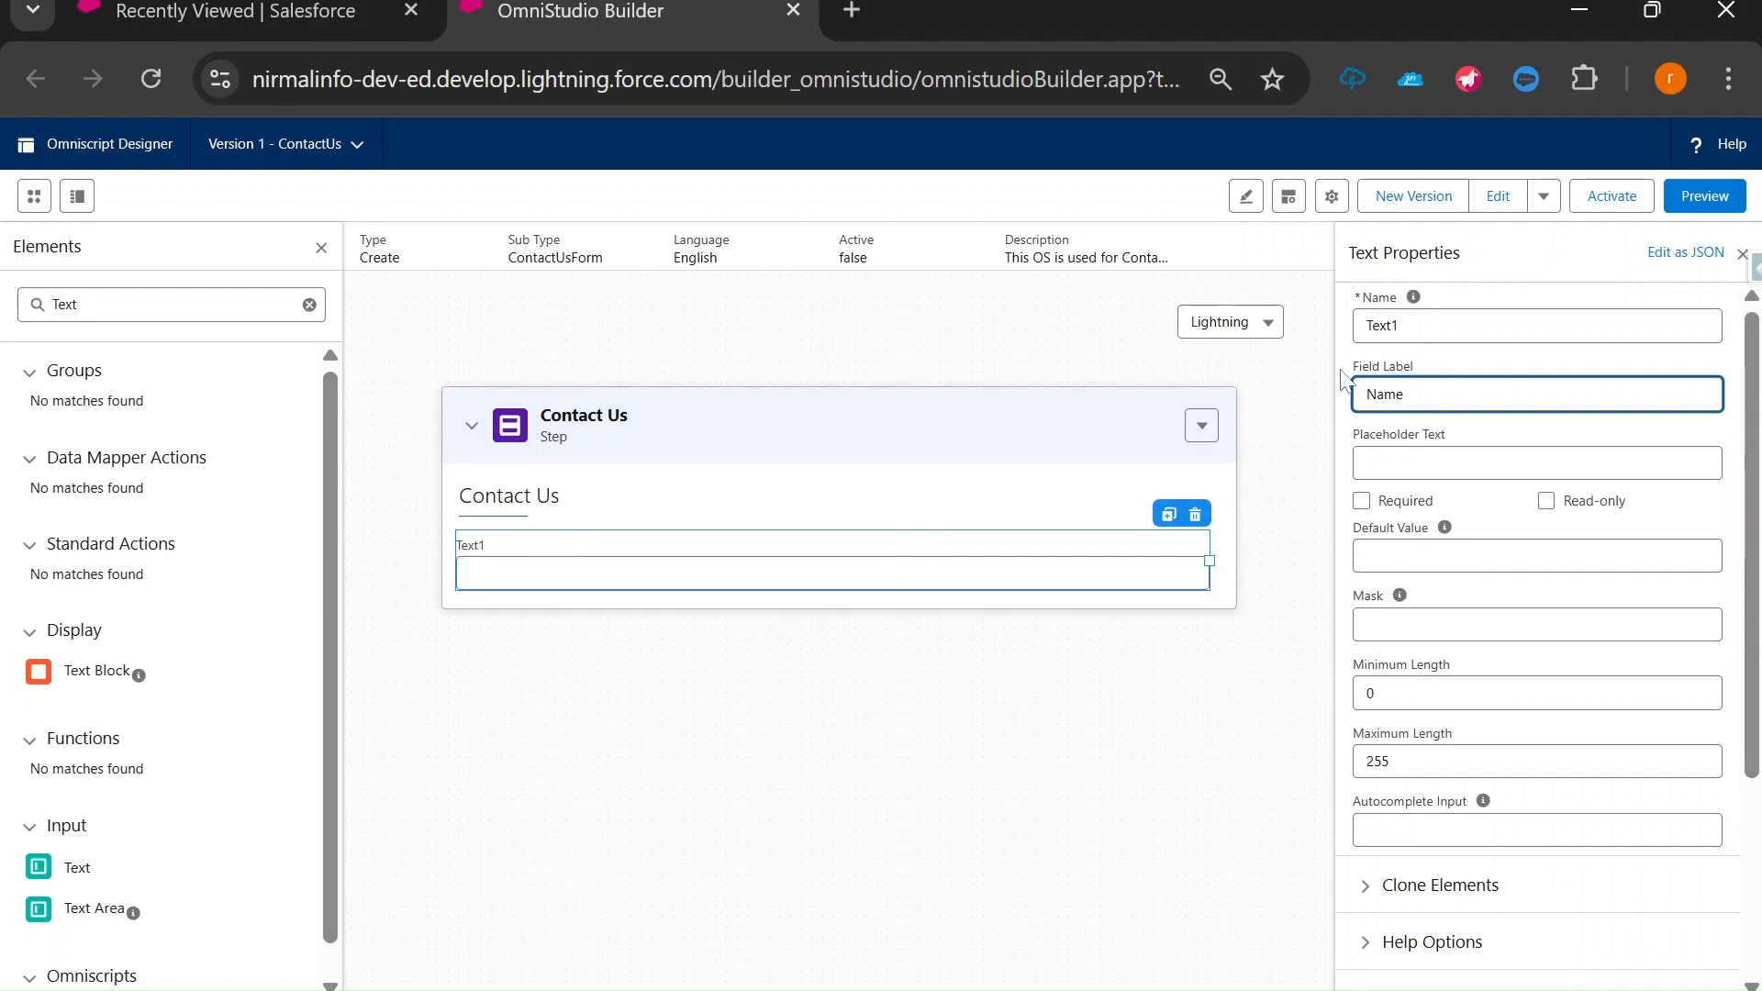
{"action": "left_click", "coordinate": [409, 571]}
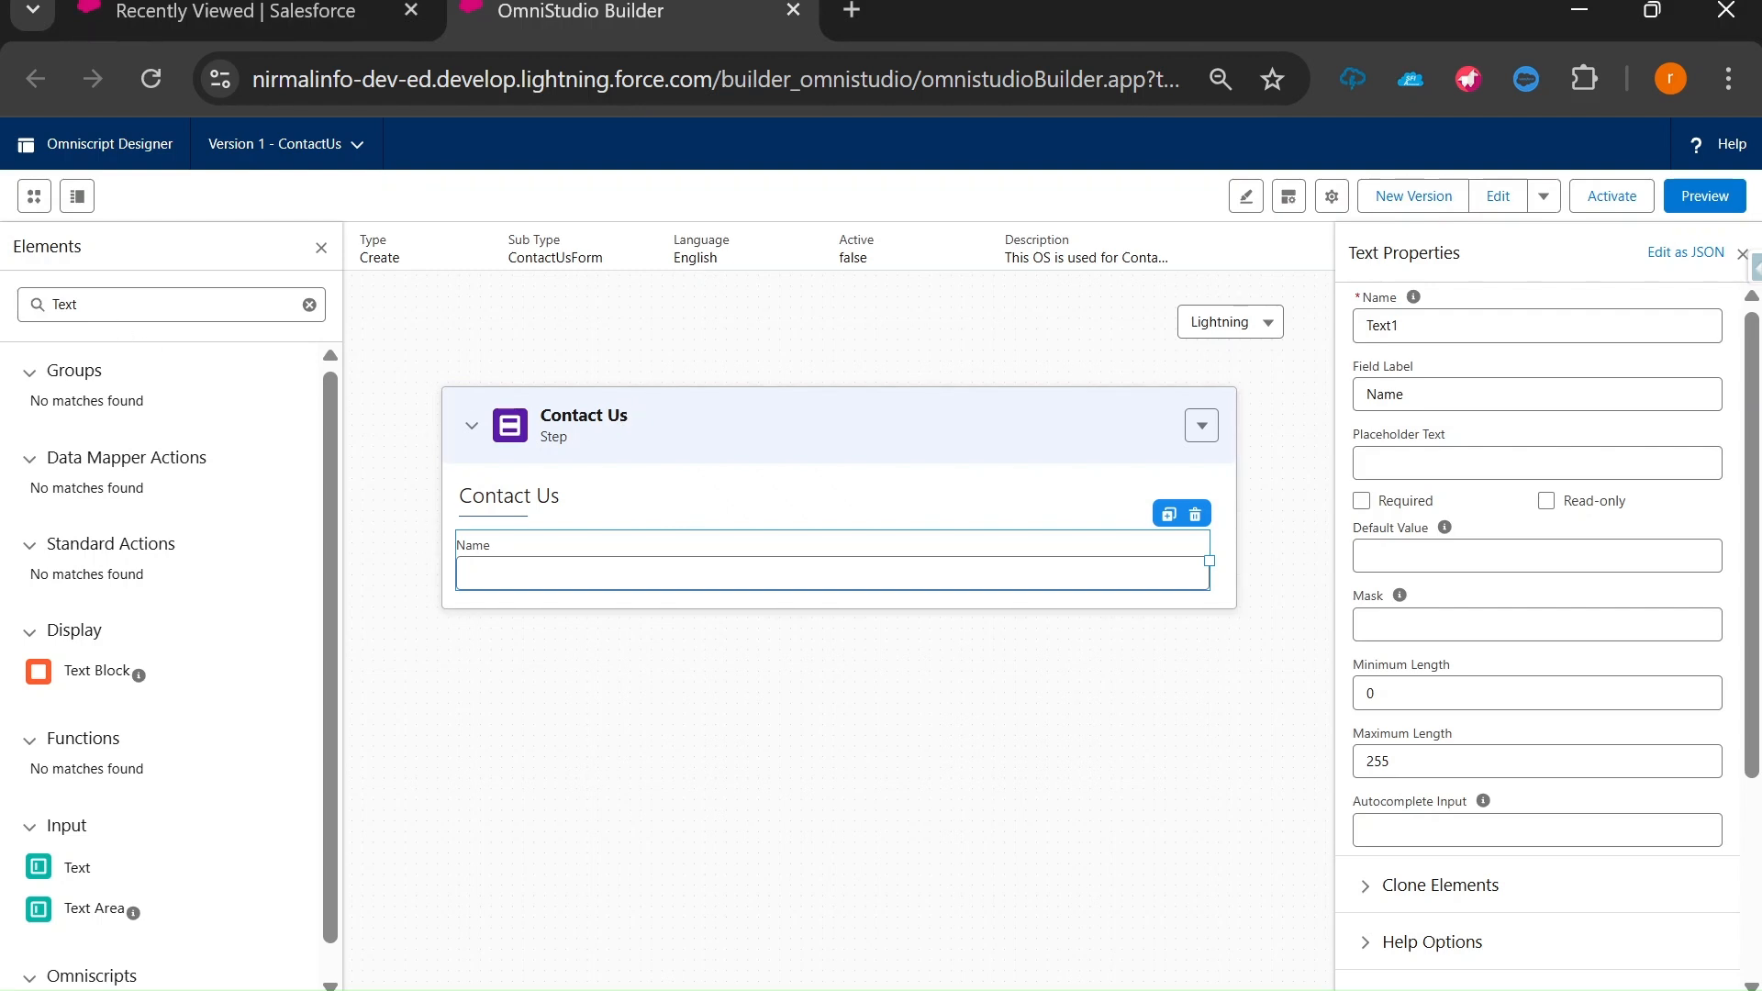
Add an Email input below Name and rename its element from Email1 to Email.
{"action": "double_click", "coordinate": [64, 304]}
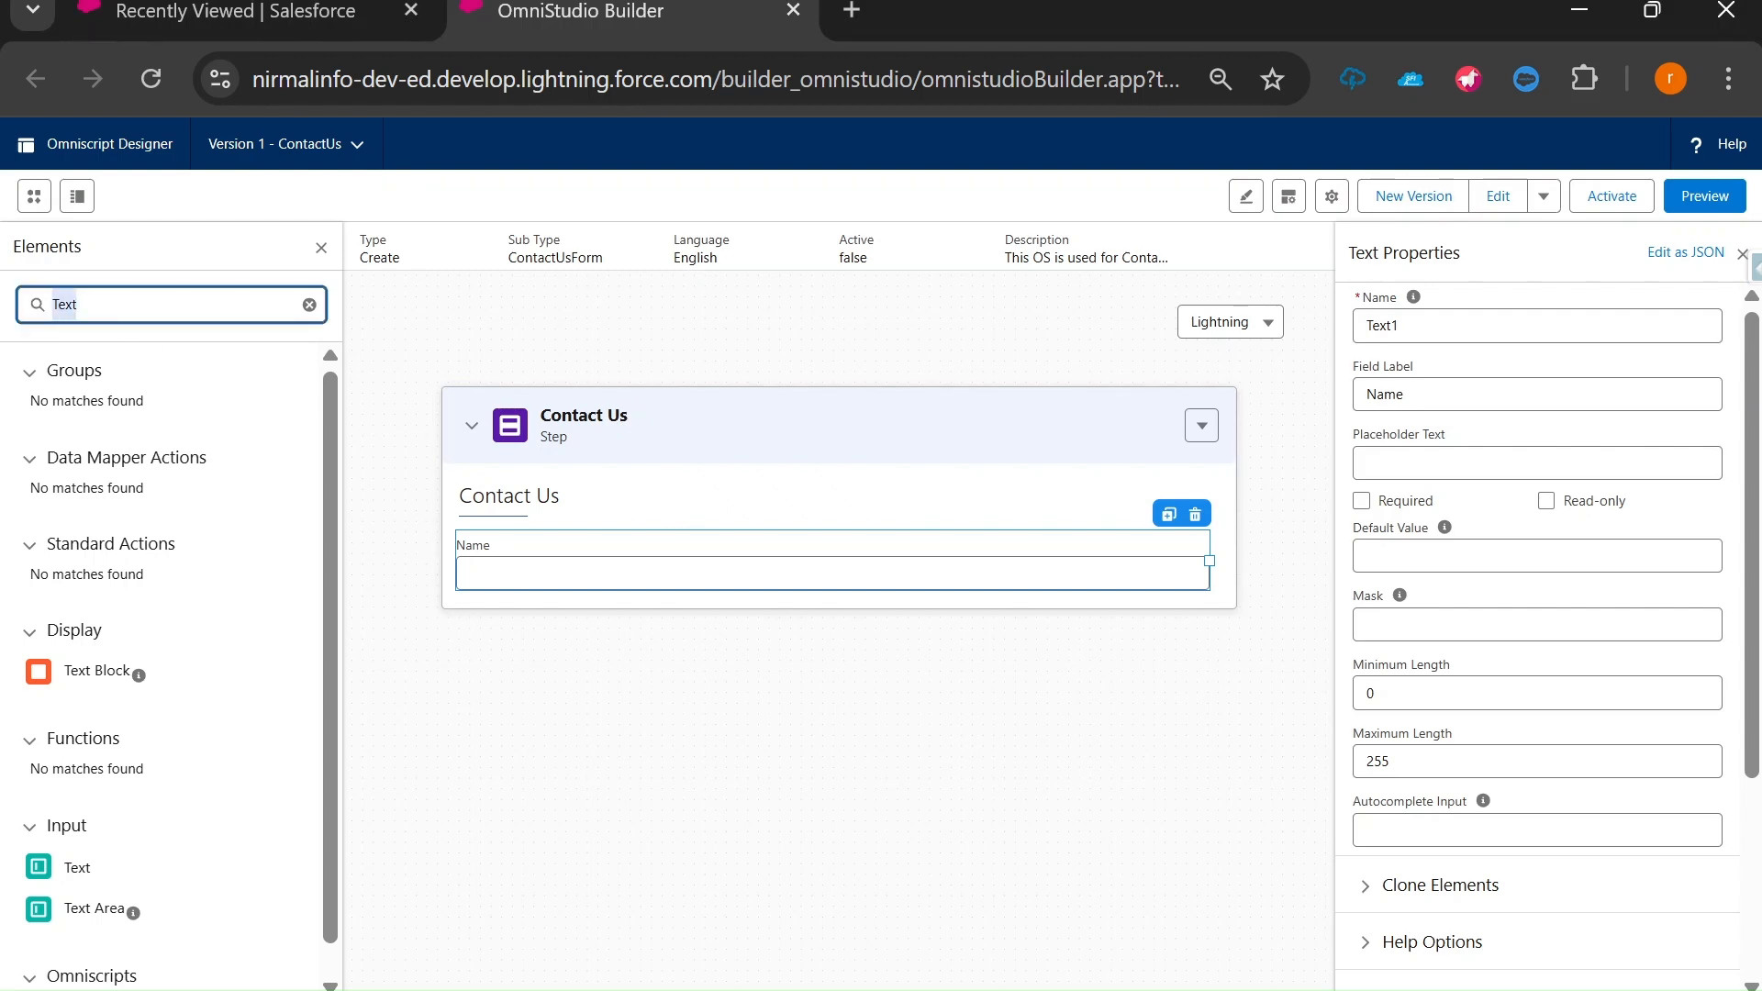
{"action": "type", "text": "Email"}
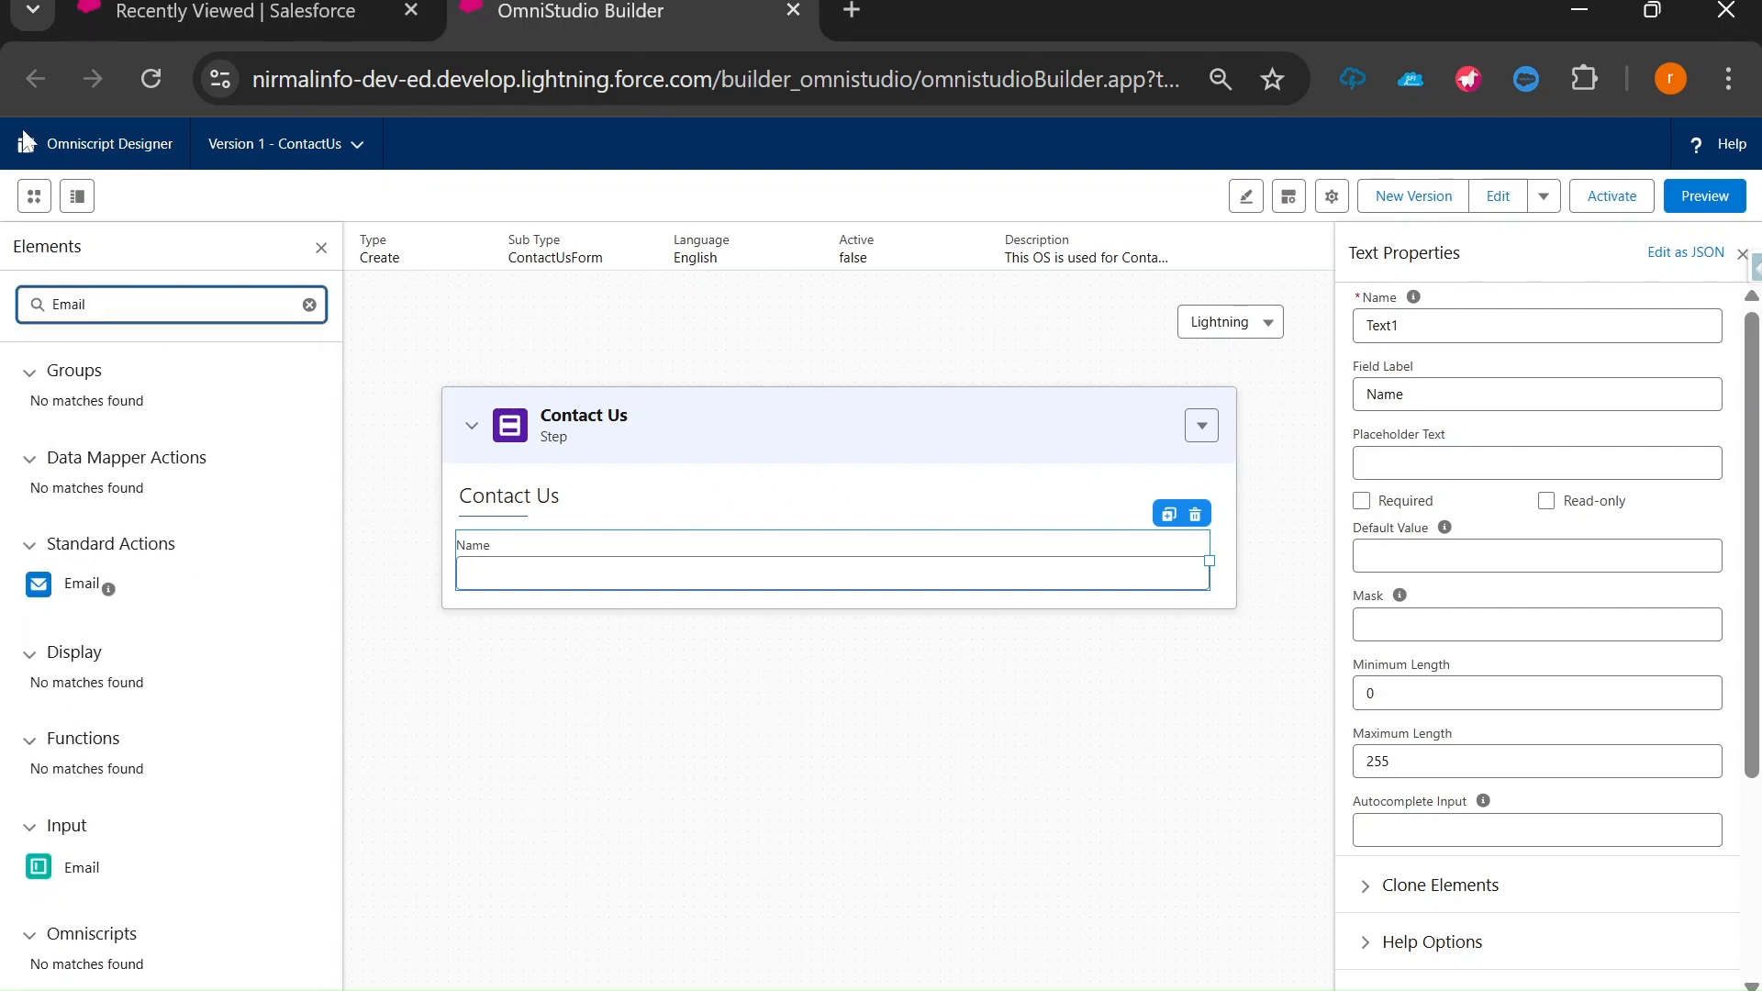
{"action": "left_click", "coordinate": [79, 872]}
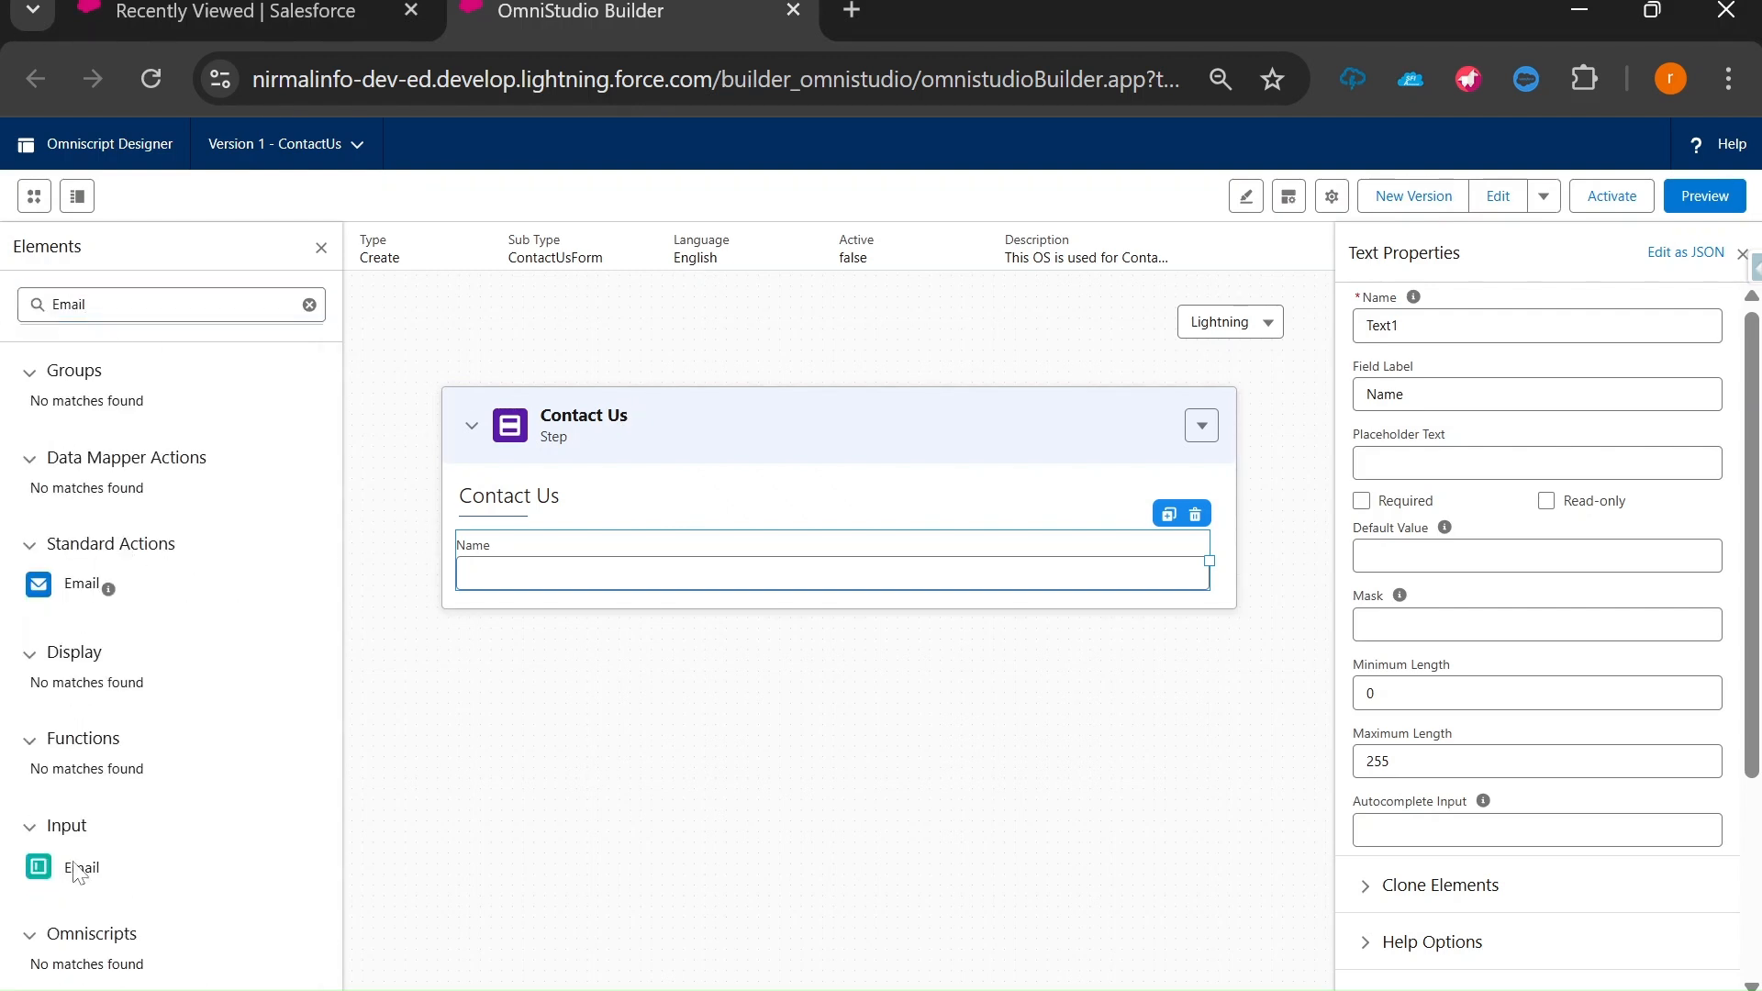
{"action": "left_click_drag", "start_coordinate": [79, 872], "coordinate": [513, 599]}
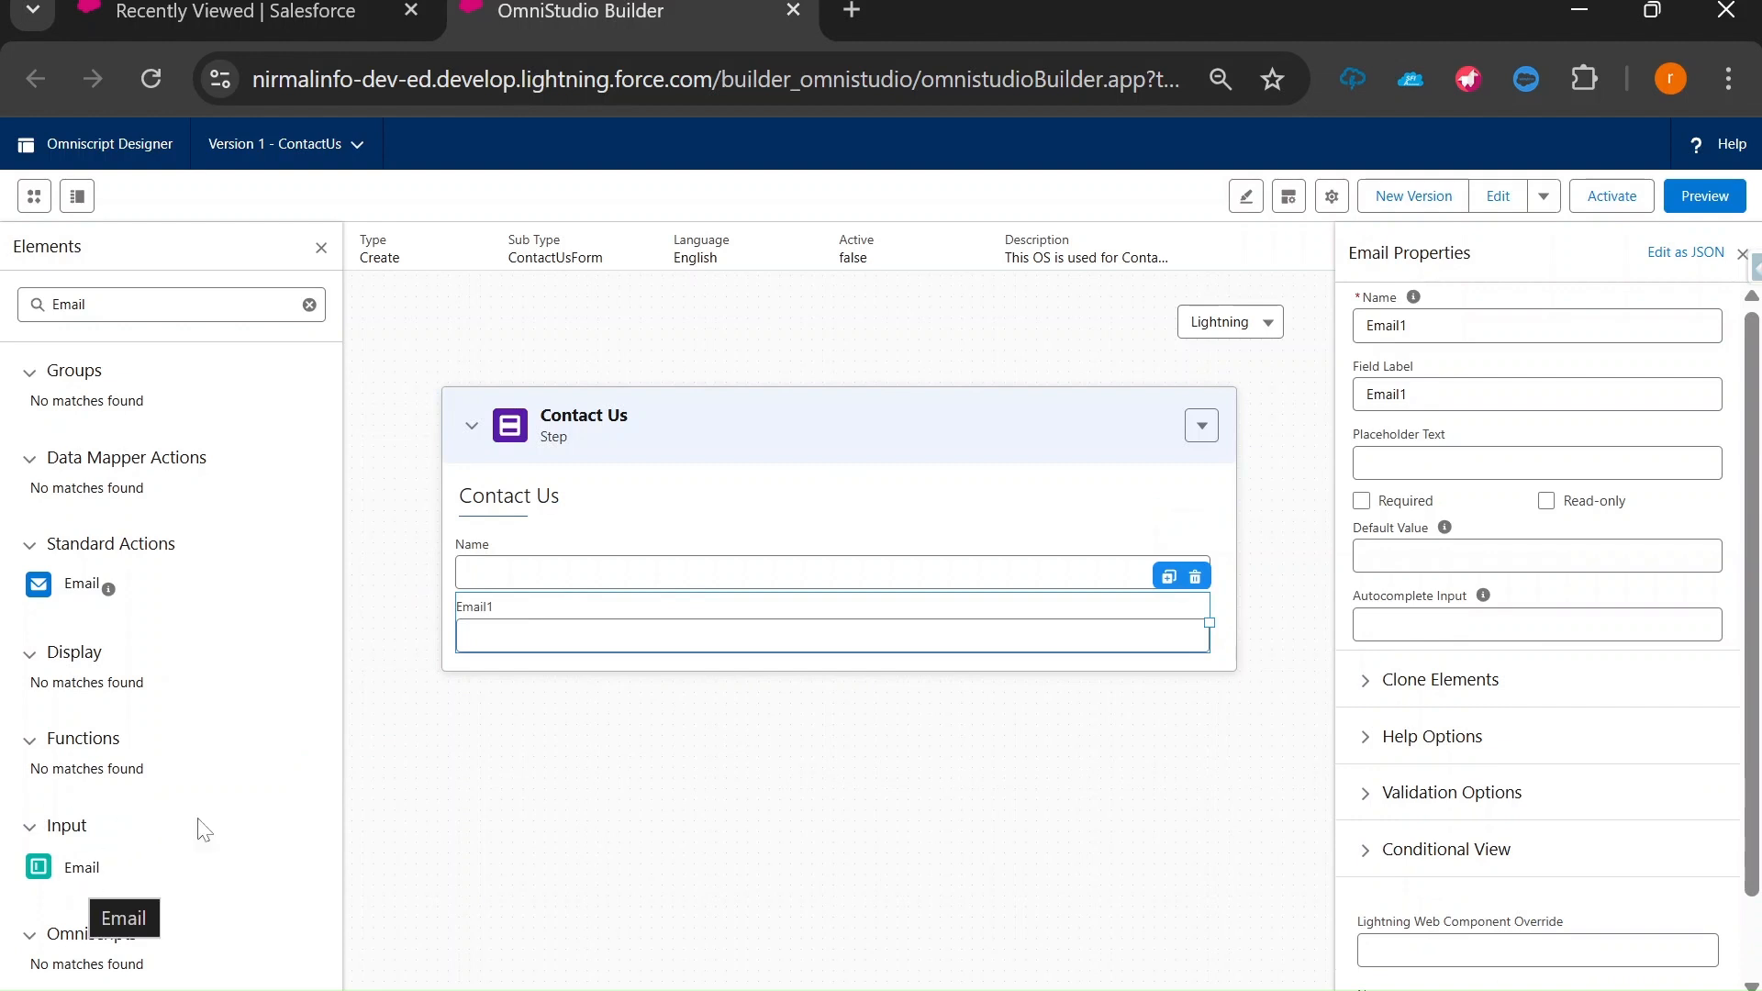
{"action": "left_click", "coordinate": [1407, 393]}
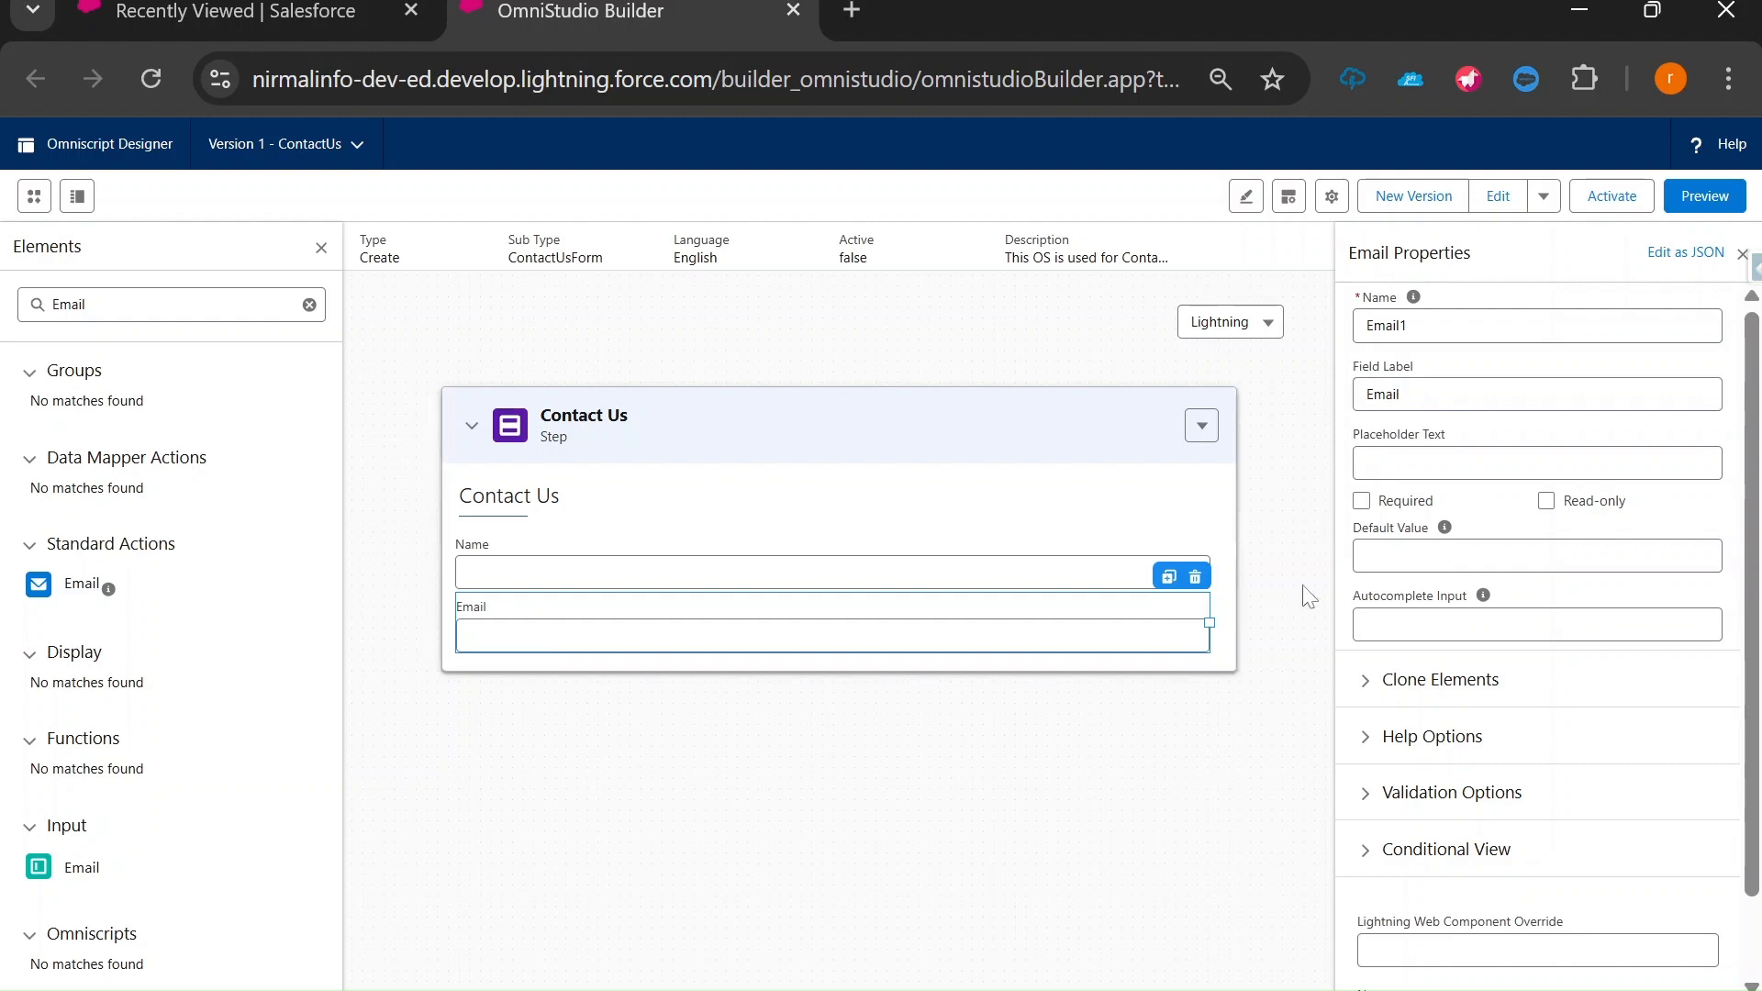
{"action": "left_click", "coordinate": [1406, 325]}
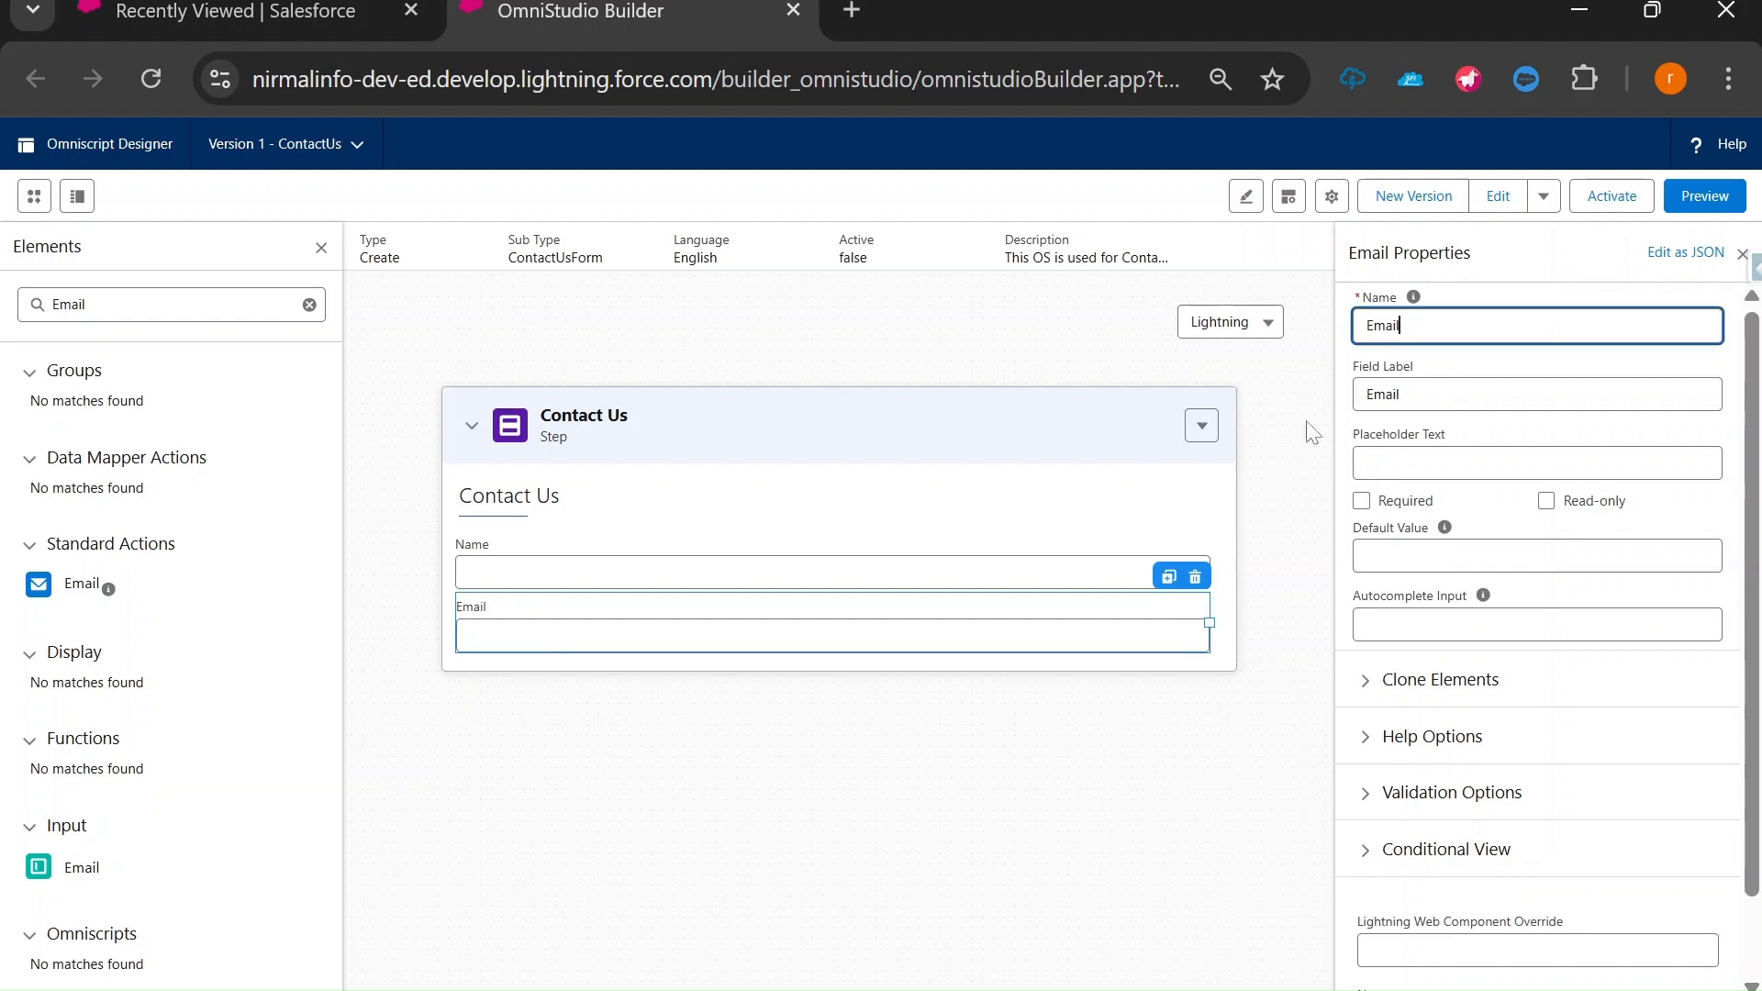
{"action": "left_click", "coordinate": [1097, 732]}
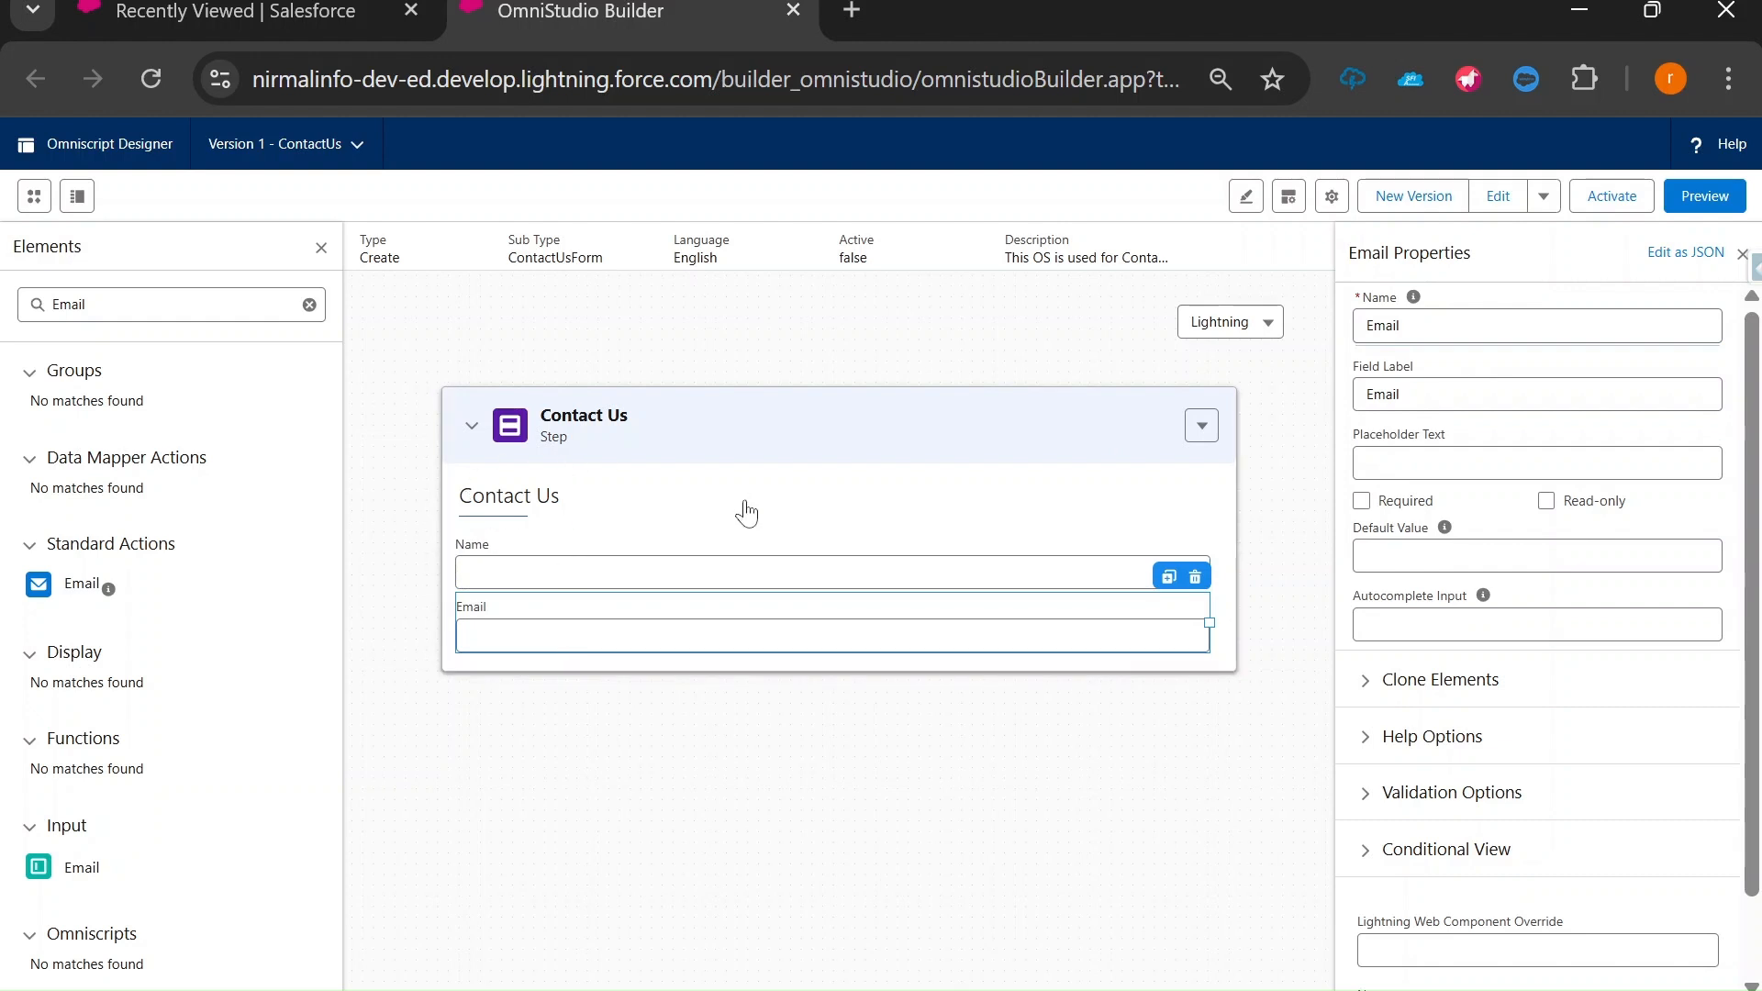
Inspect the Contact Us step's label and its Step1 element name.
{"action": "left_click", "coordinate": [578, 548]}
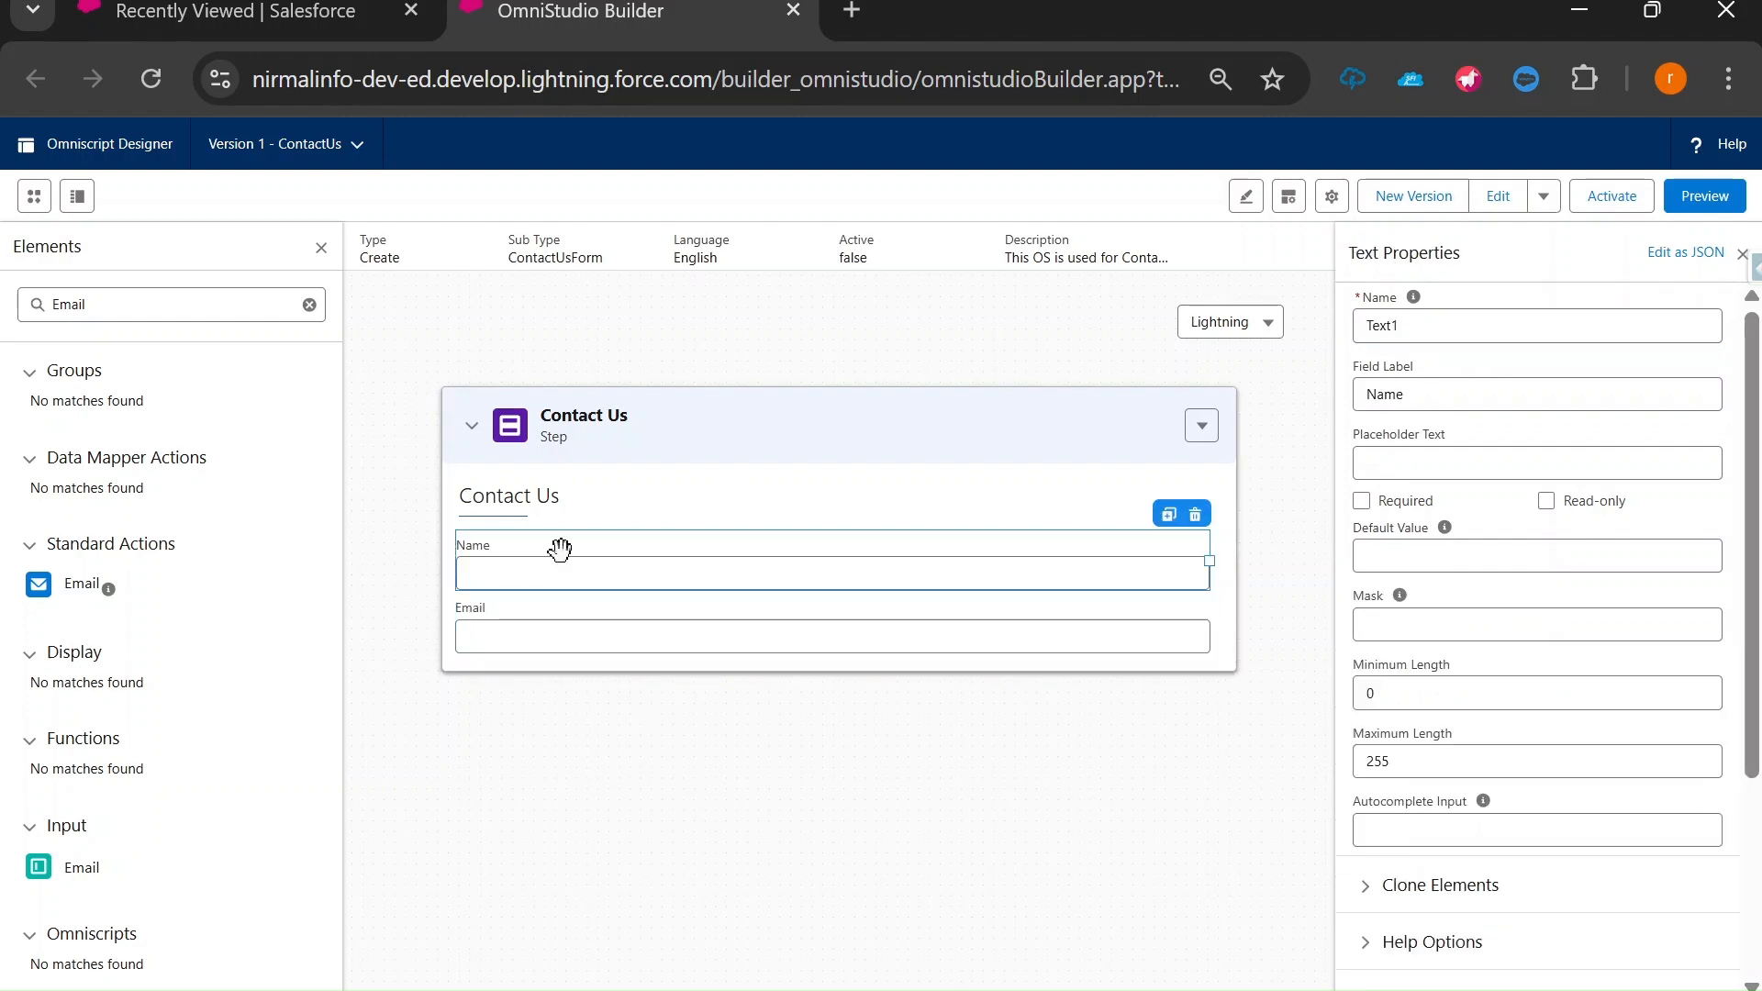
{"action": "left_click", "coordinate": [731, 422]}
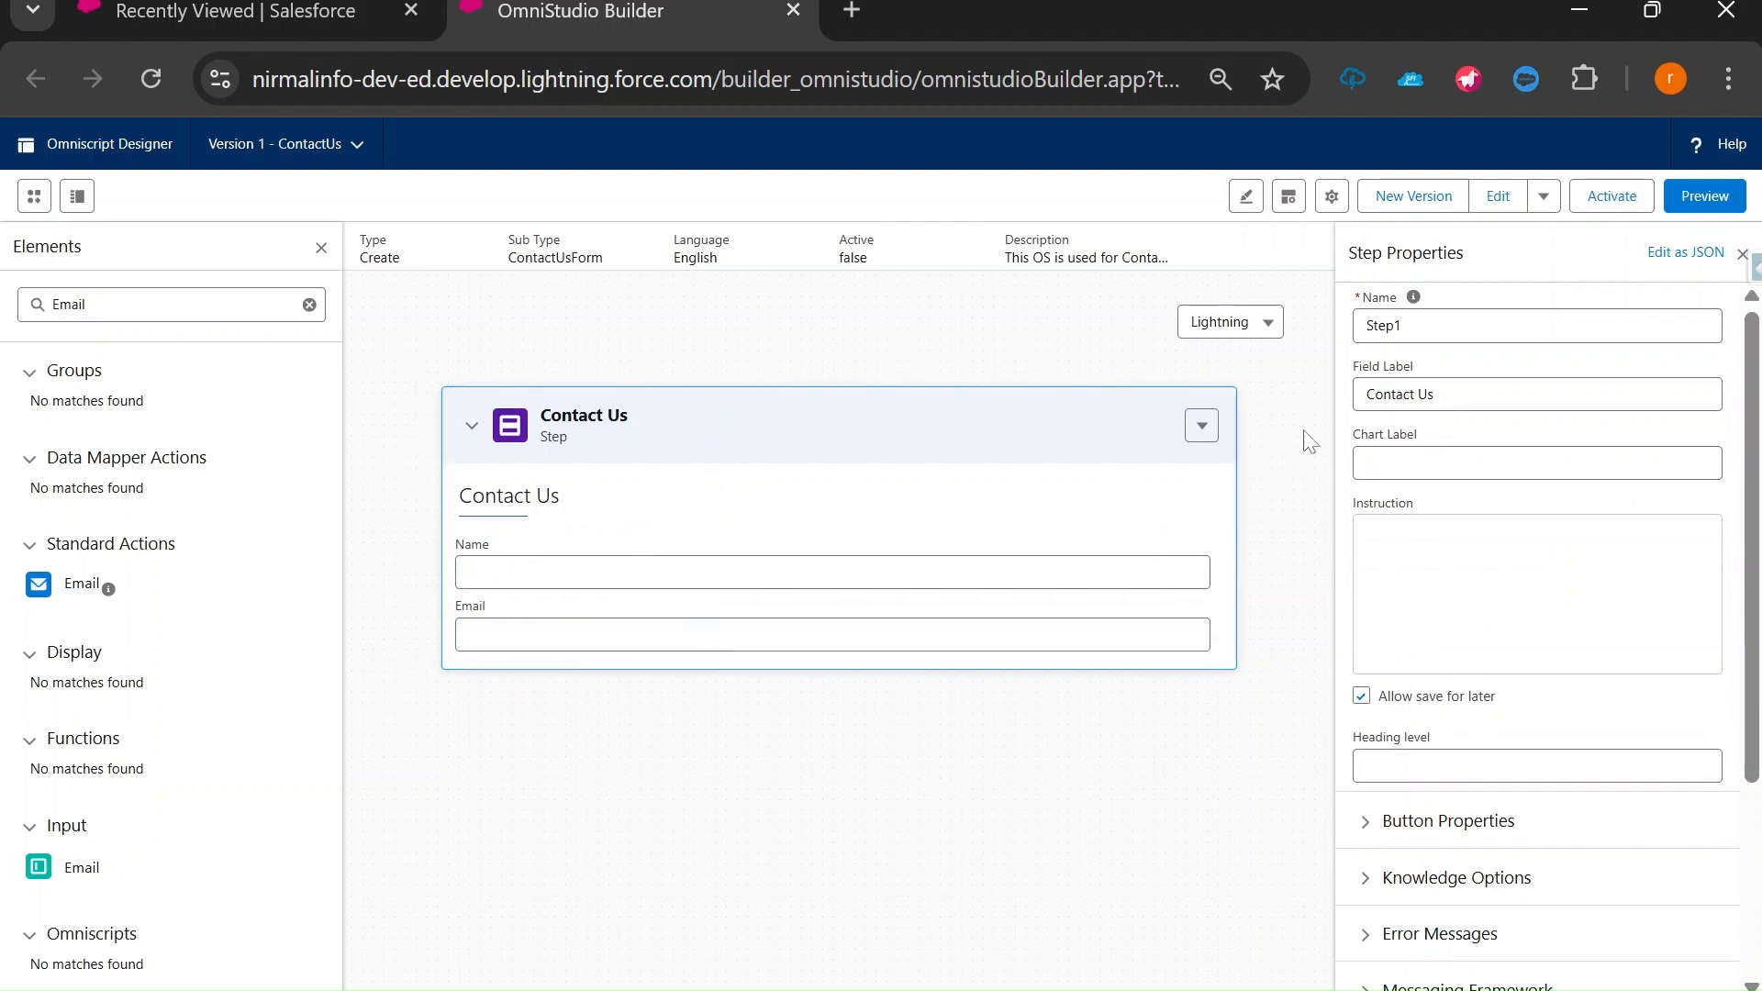
{"action": "left_click_drag", "start_coordinate": [1441, 395], "coordinate": [1374, 394]}
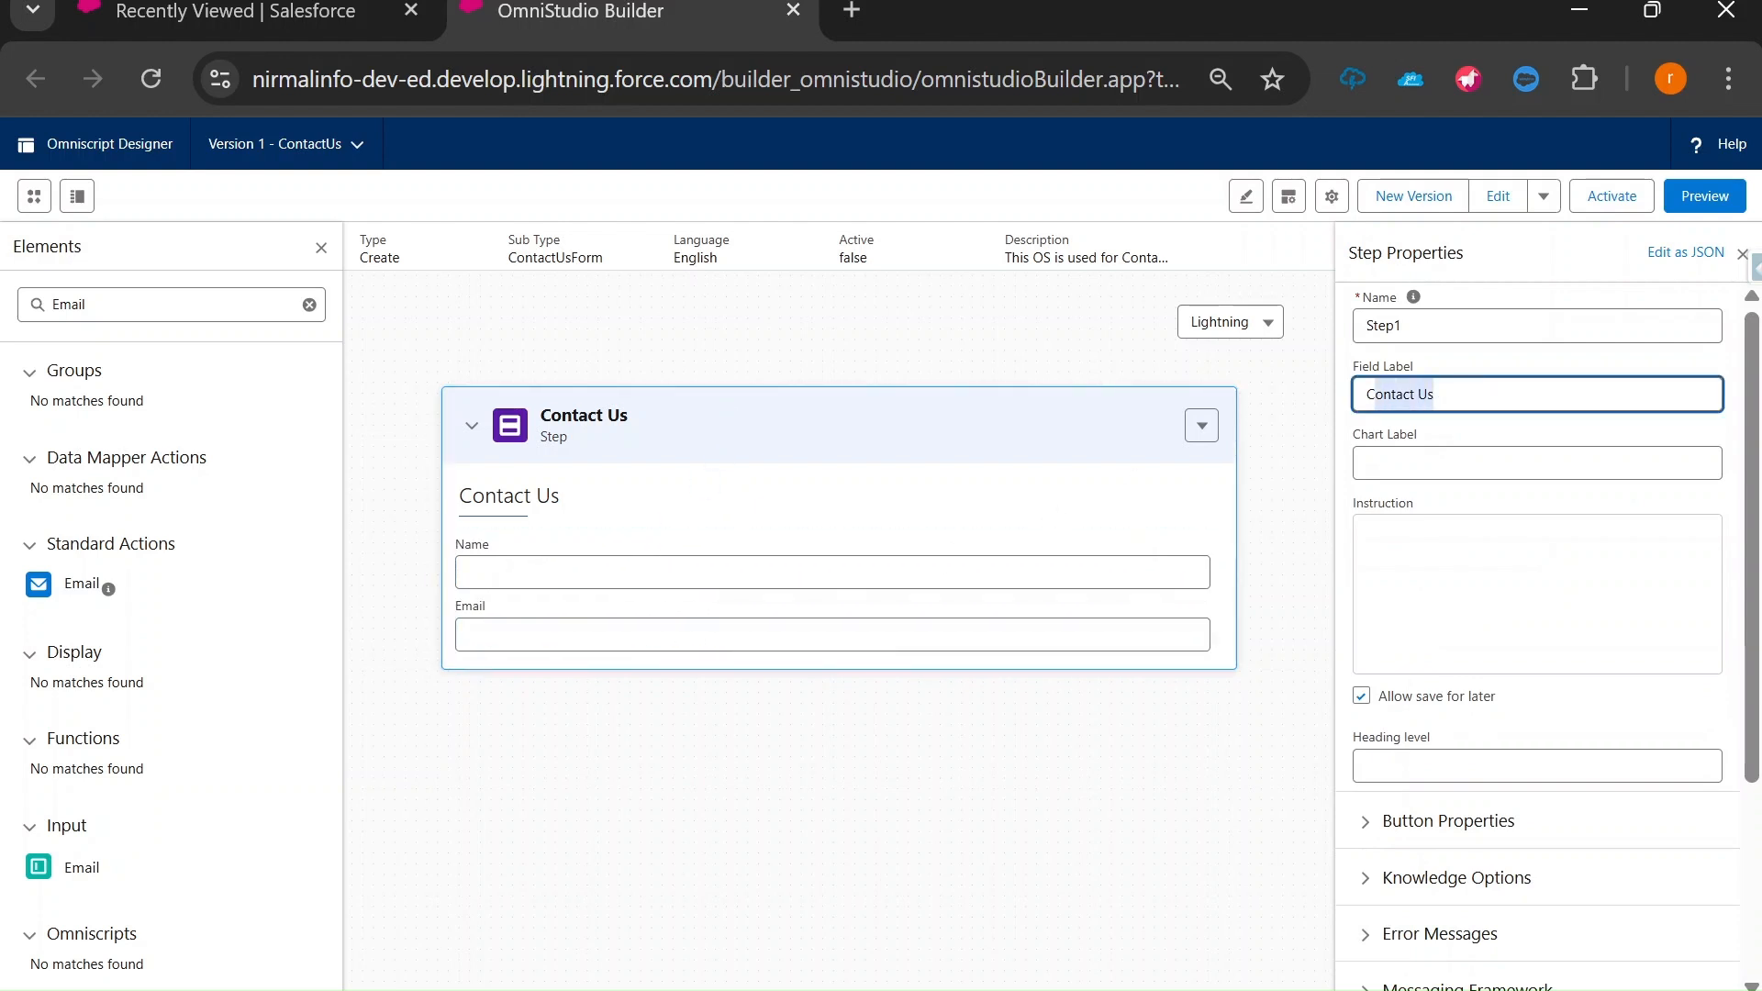
{"action": "left_click", "coordinate": [1437, 394]}
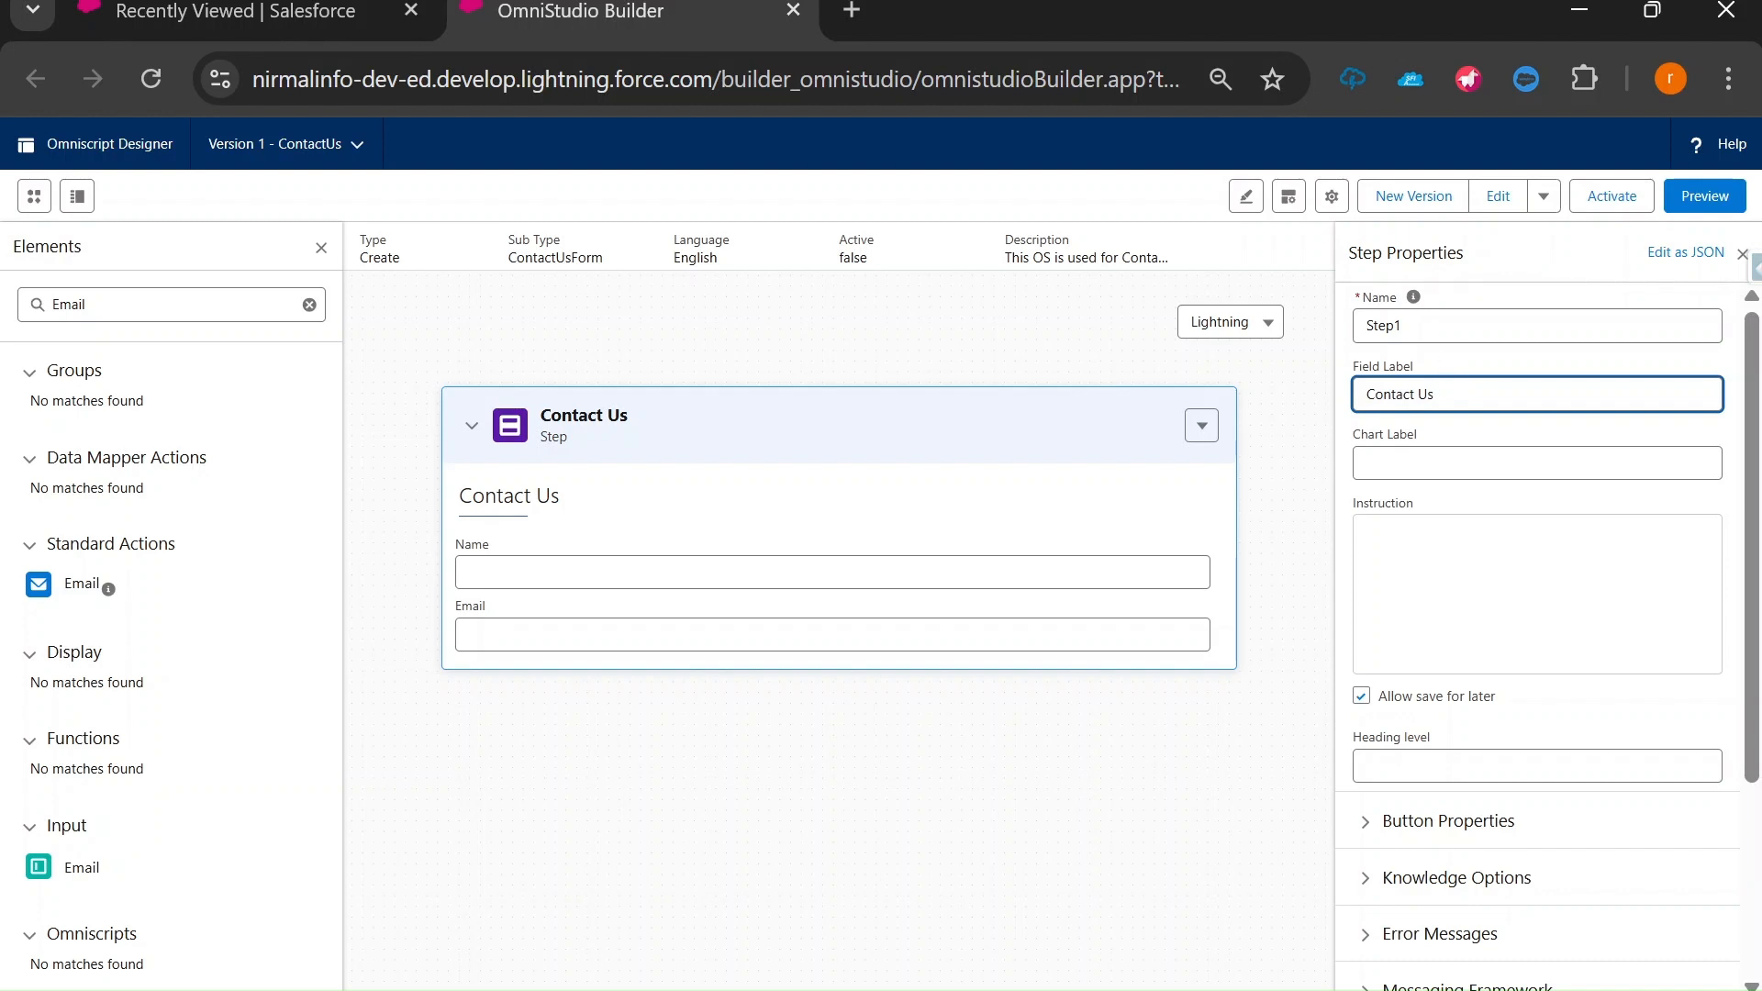
{"action": "key", "text": "shift+Tab"}
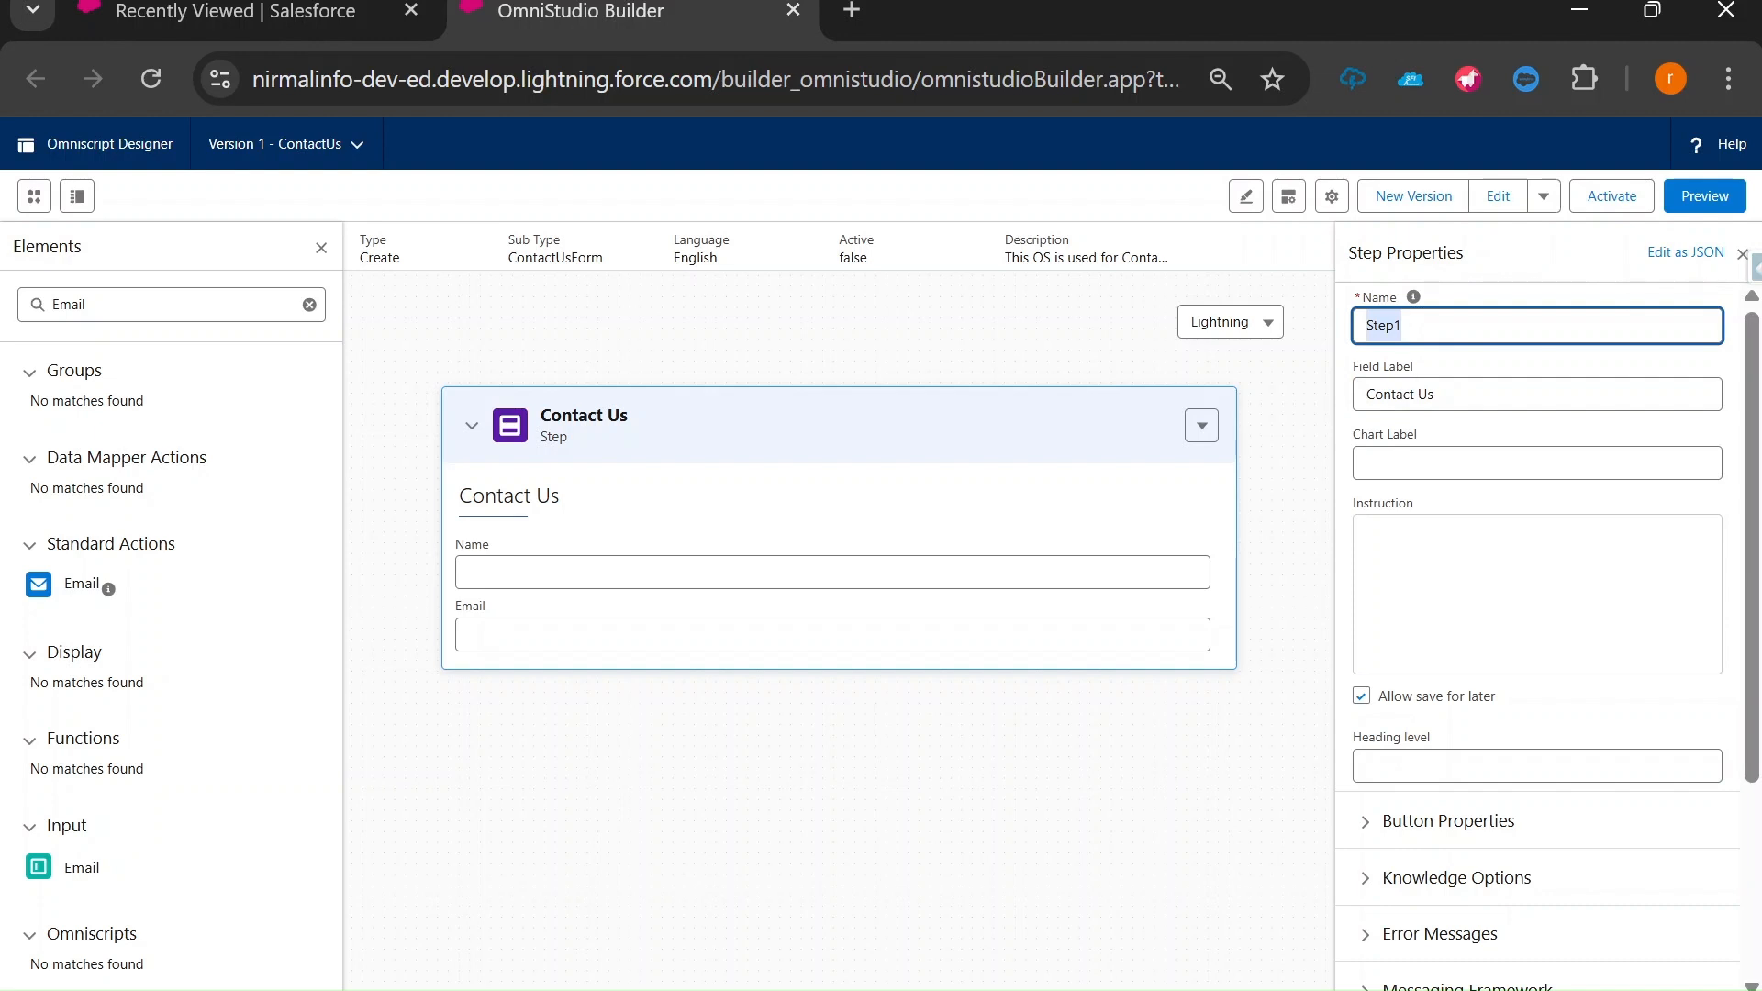
{"action": "left_click", "coordinate": [1437, 395]}
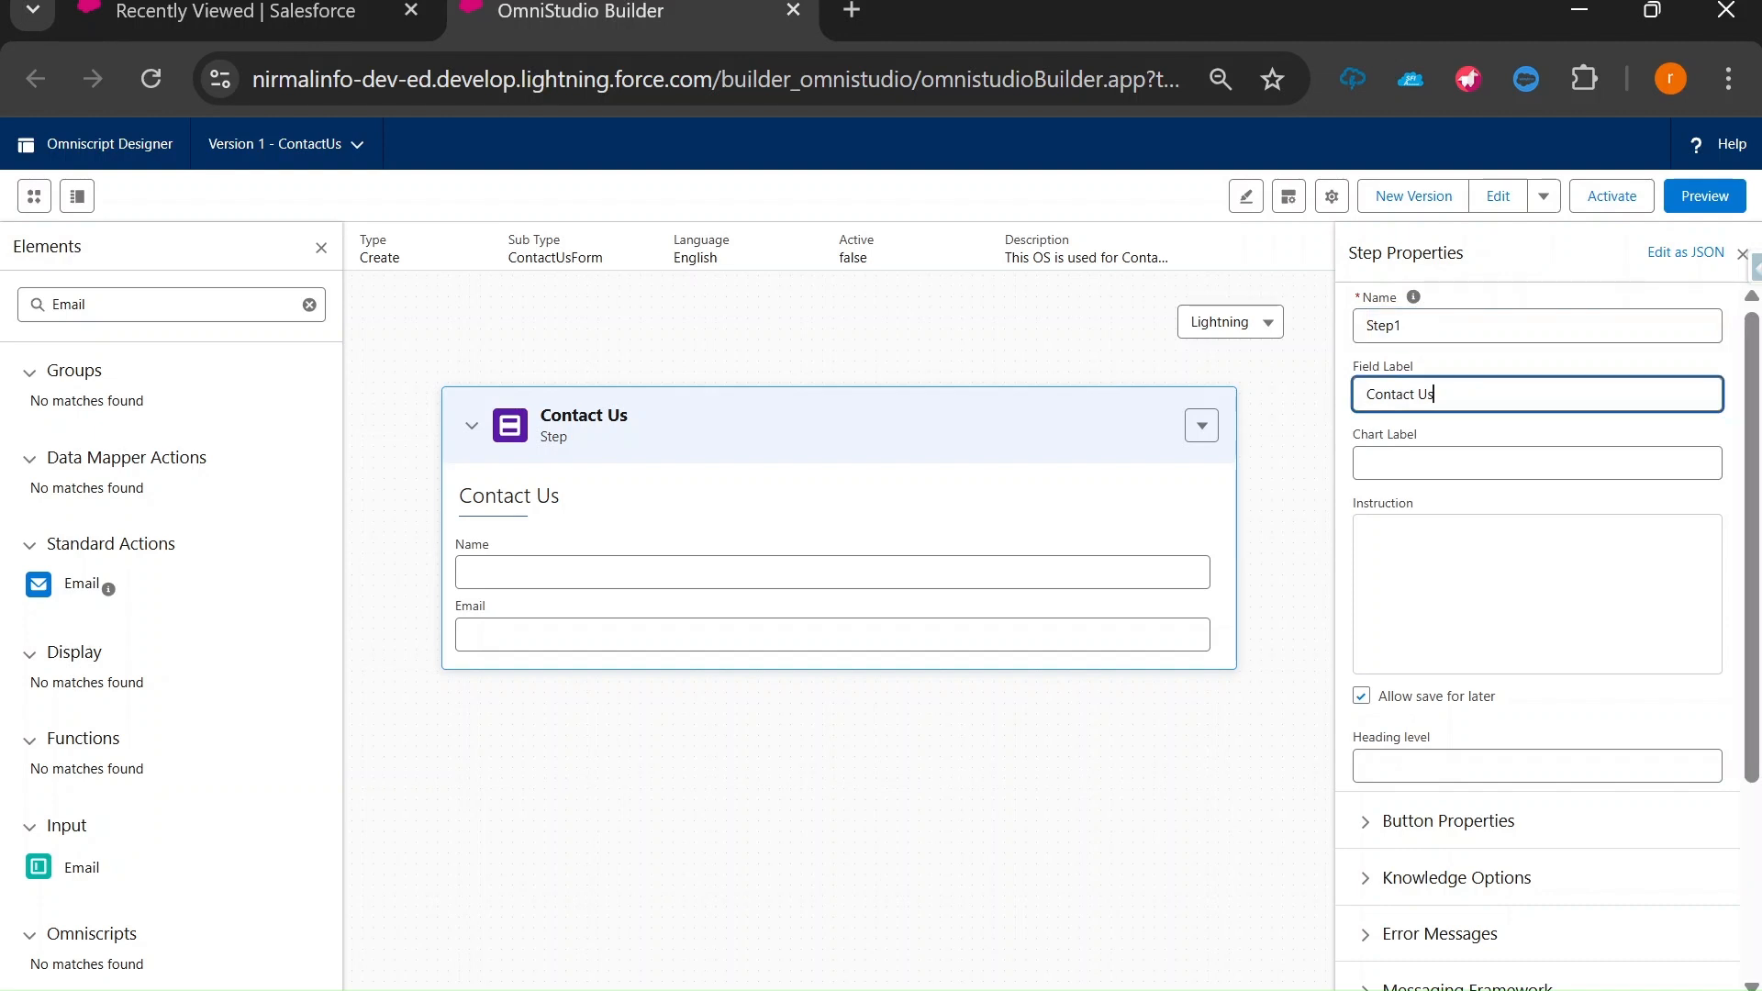
Rename the Name field's element from Text1 to Name.
{"action": "left_click", "coordinate": [582, 571]}
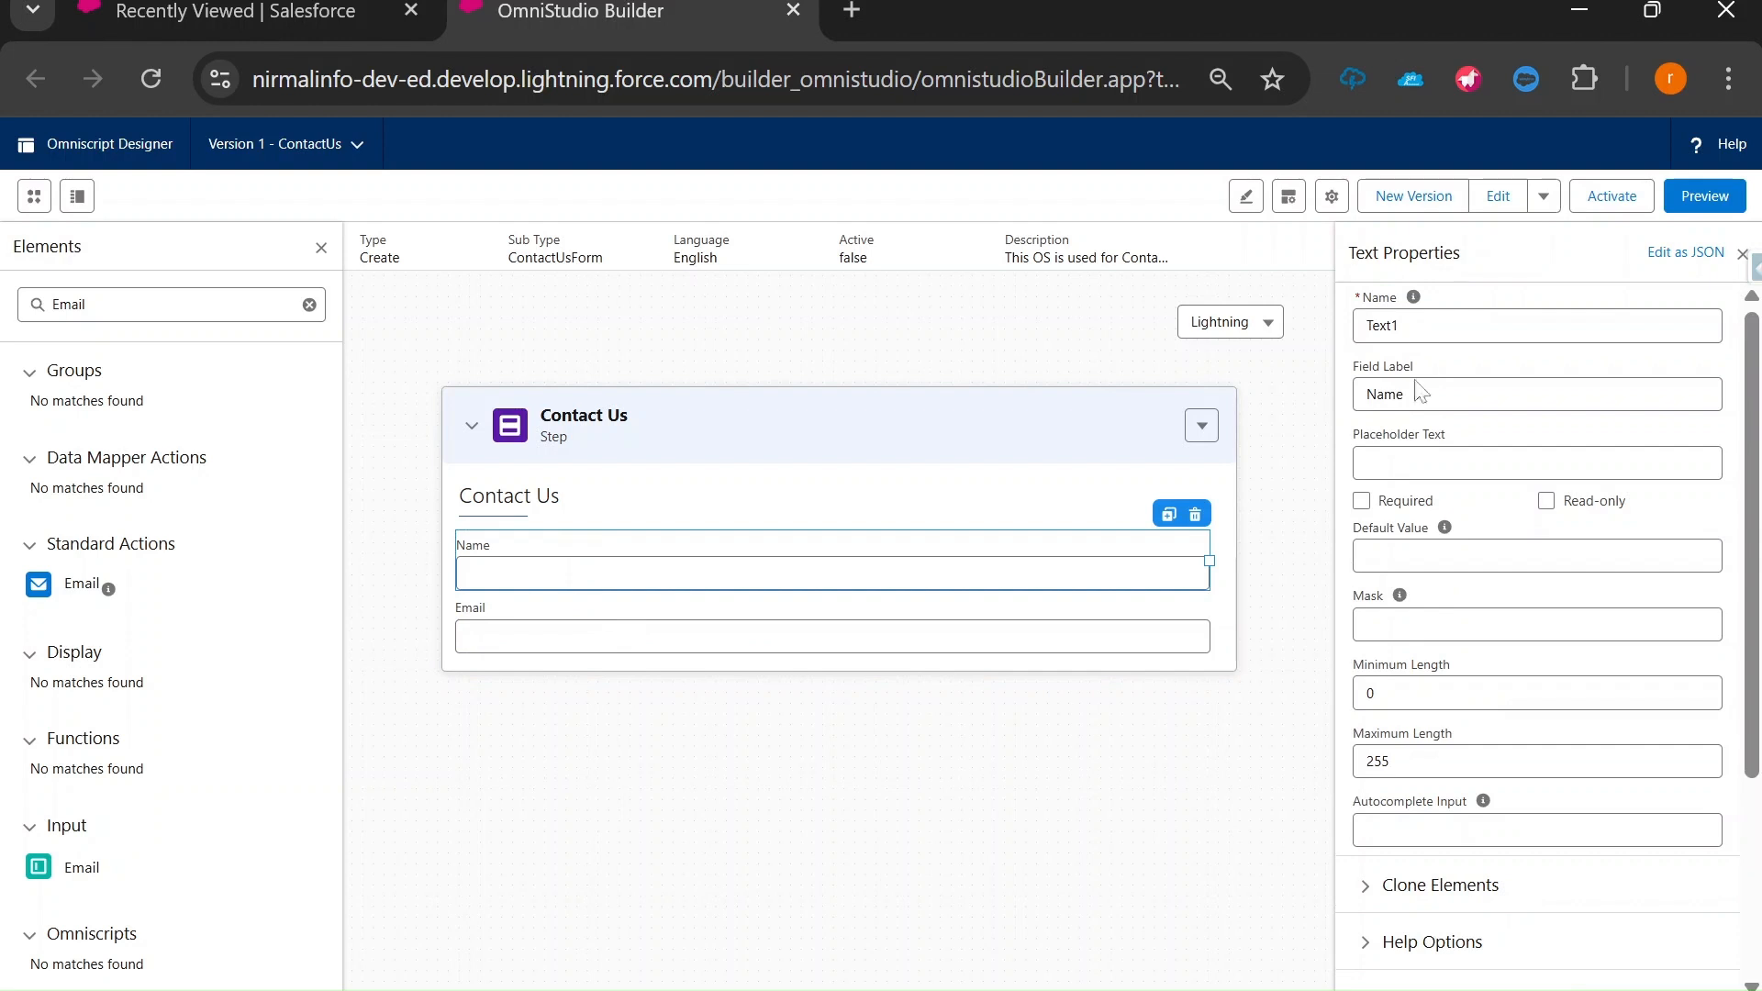
{"action": "left_click_drag", "start_coordinate": [1416, 393], "coordinate": [1348, 395]}
{"action": "left_click", "coordinate": [1429, 326]}
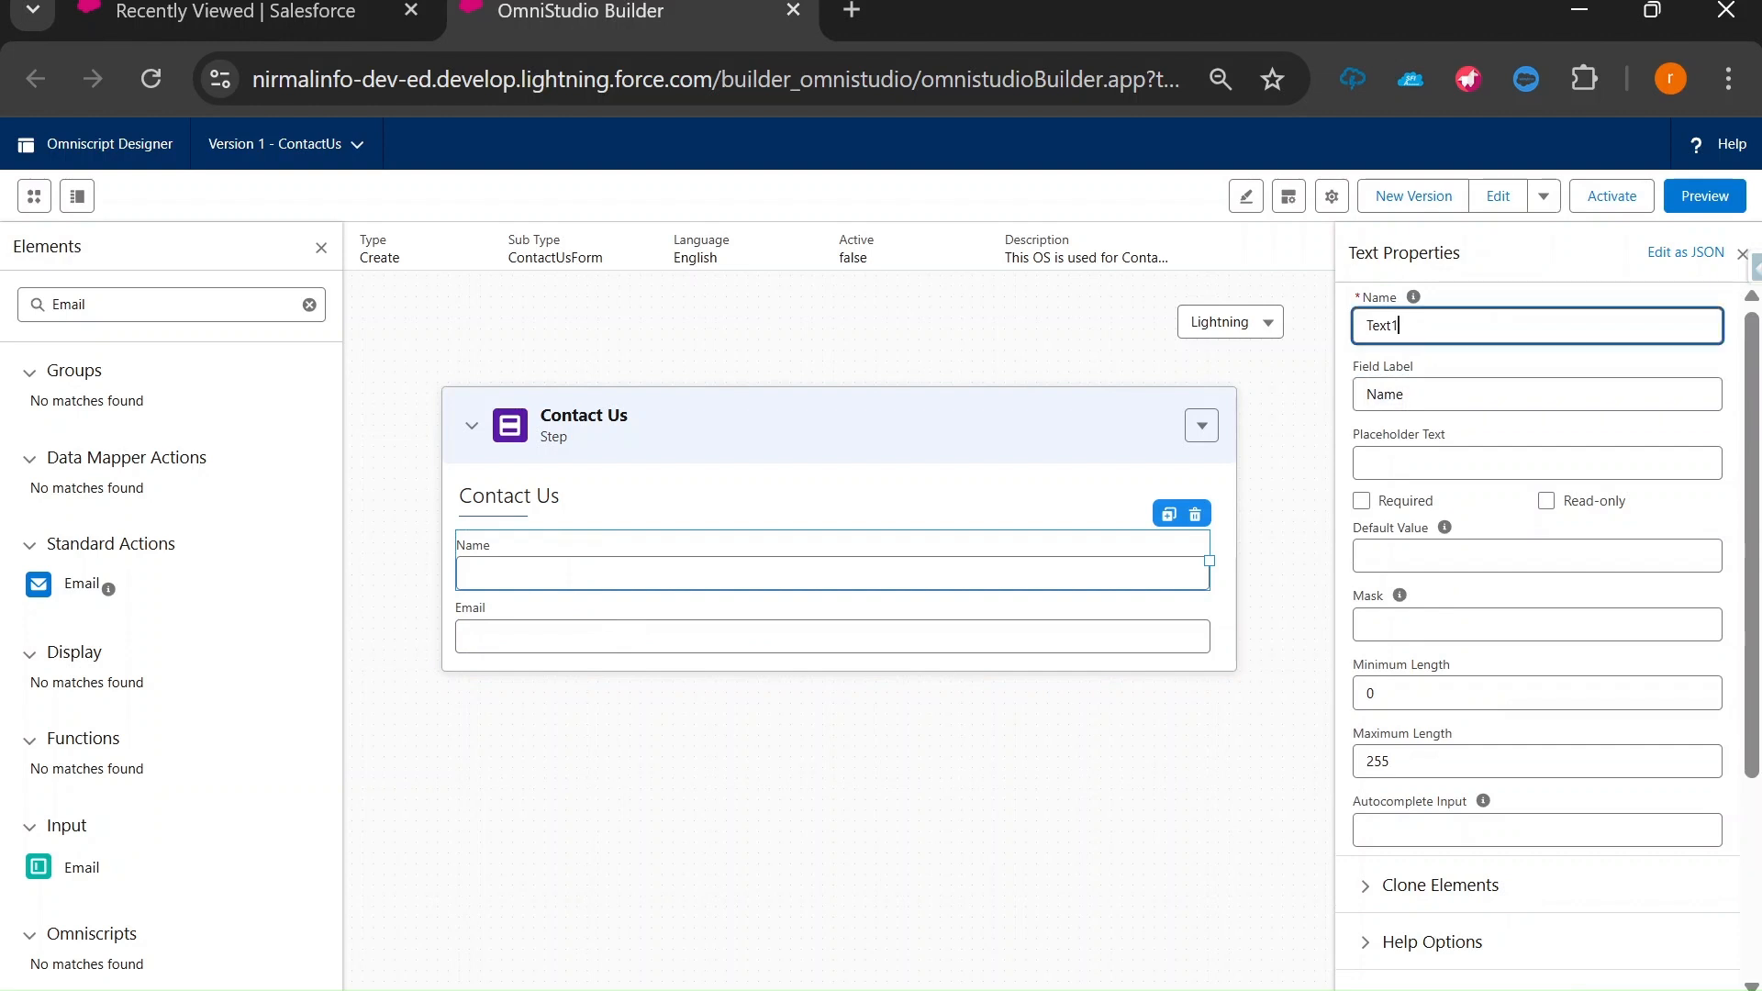
{"action": "key", "text": "ctrl+a"}
{"action": "type", "text": "Name"}
{"action": "mouse_move", "coordinate": [1415, 301]}
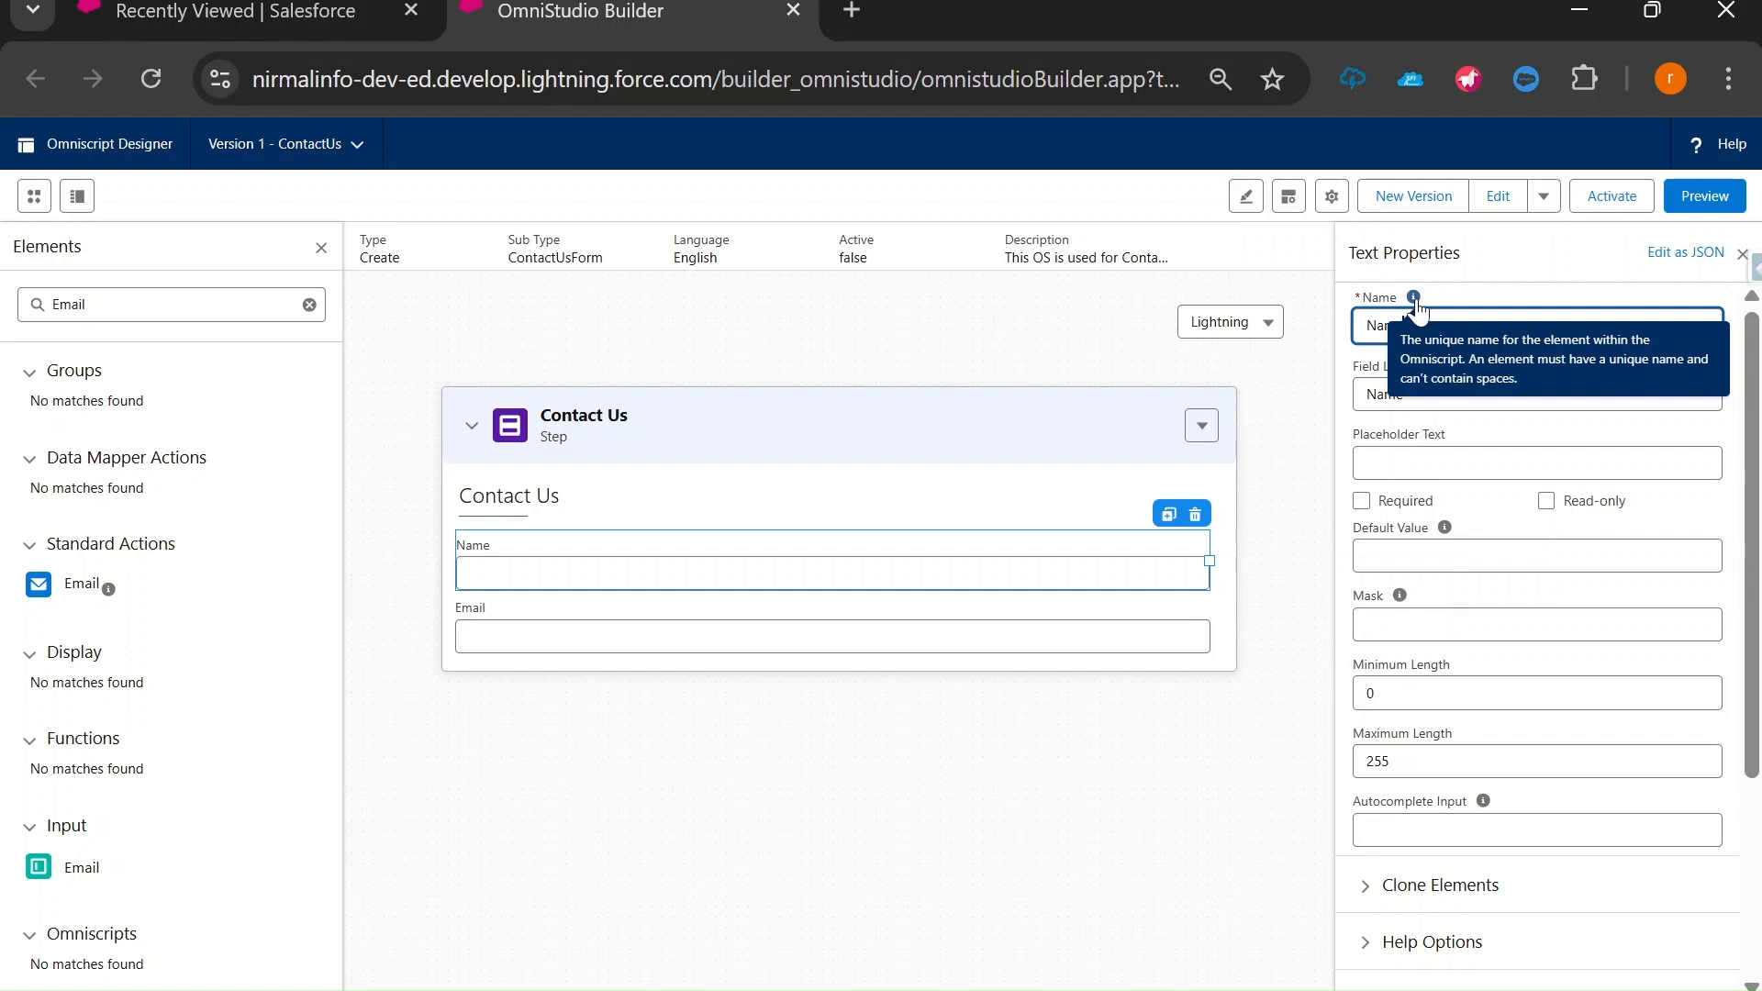
{"action": "left_click", "coordinate": [582, 633]}
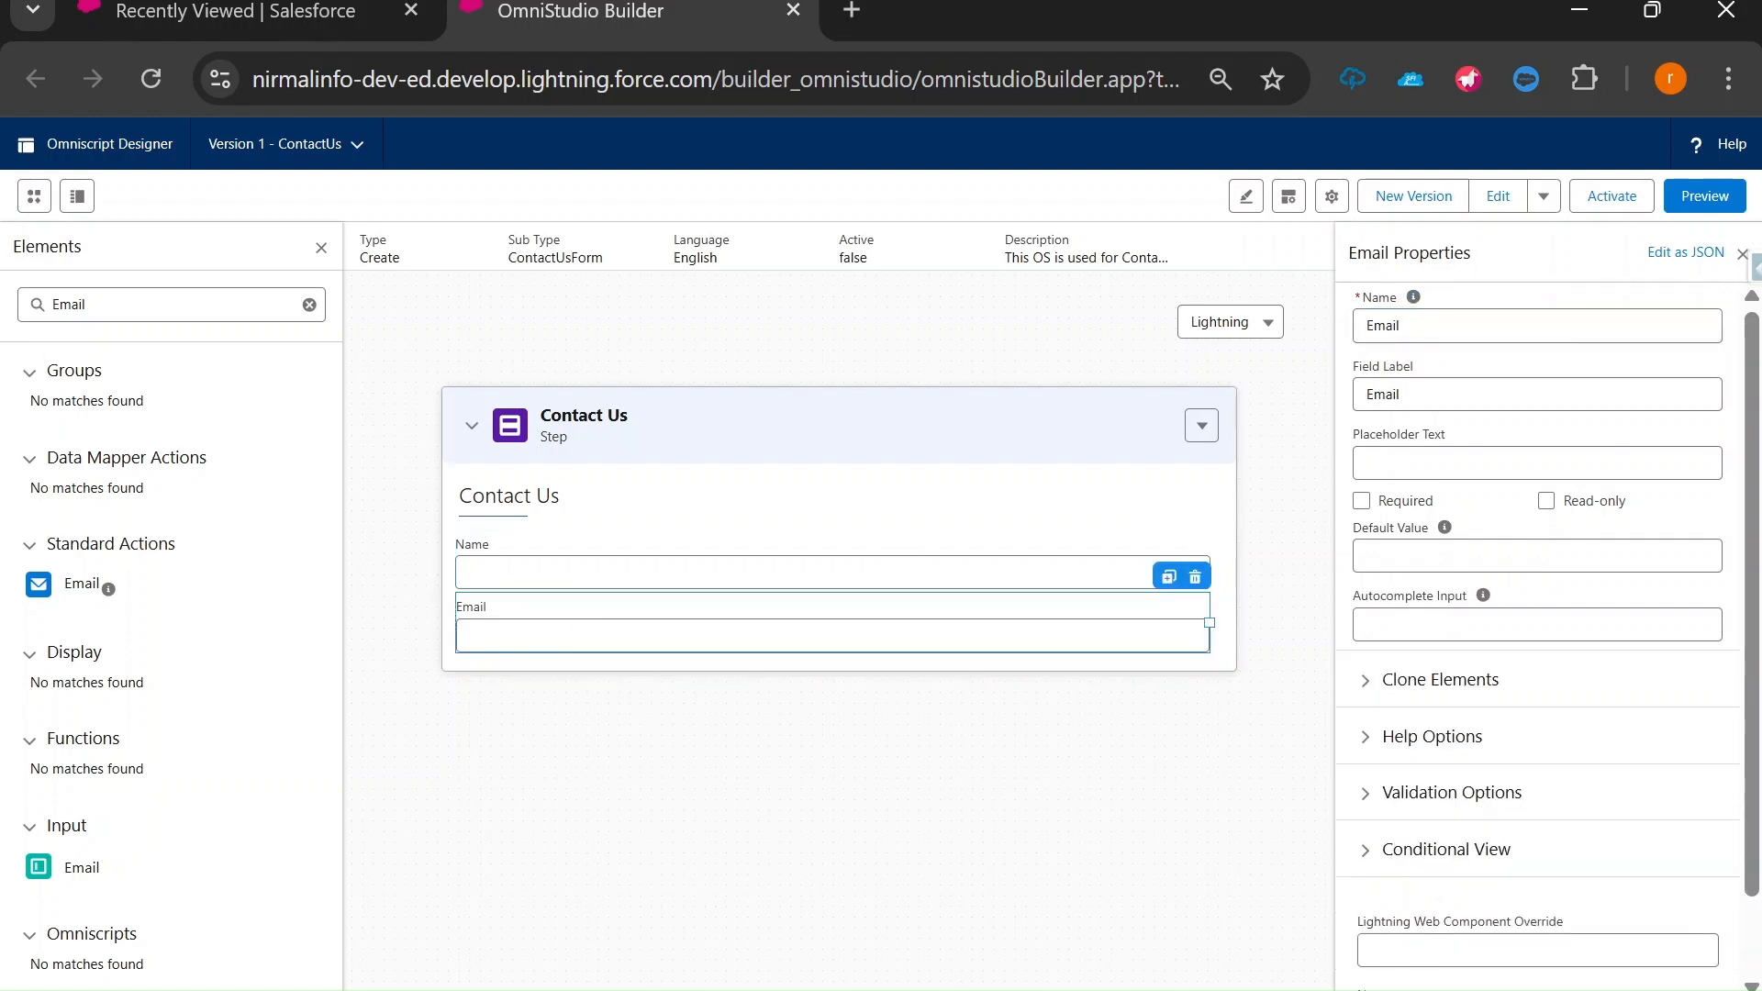
Search for Text and add a Text Area element below the Email field.
{"action": "left_click", "coordinate": [87, 304]}
{"action": "key", "text": "BackSpace"}
{"action": "key", "text": "BackSpace"}
{"action": "key", "text": "BackSpace"}
{"action": "key", "text": "BackSpace"}
{"action": "key", "text": "BackSpace"}
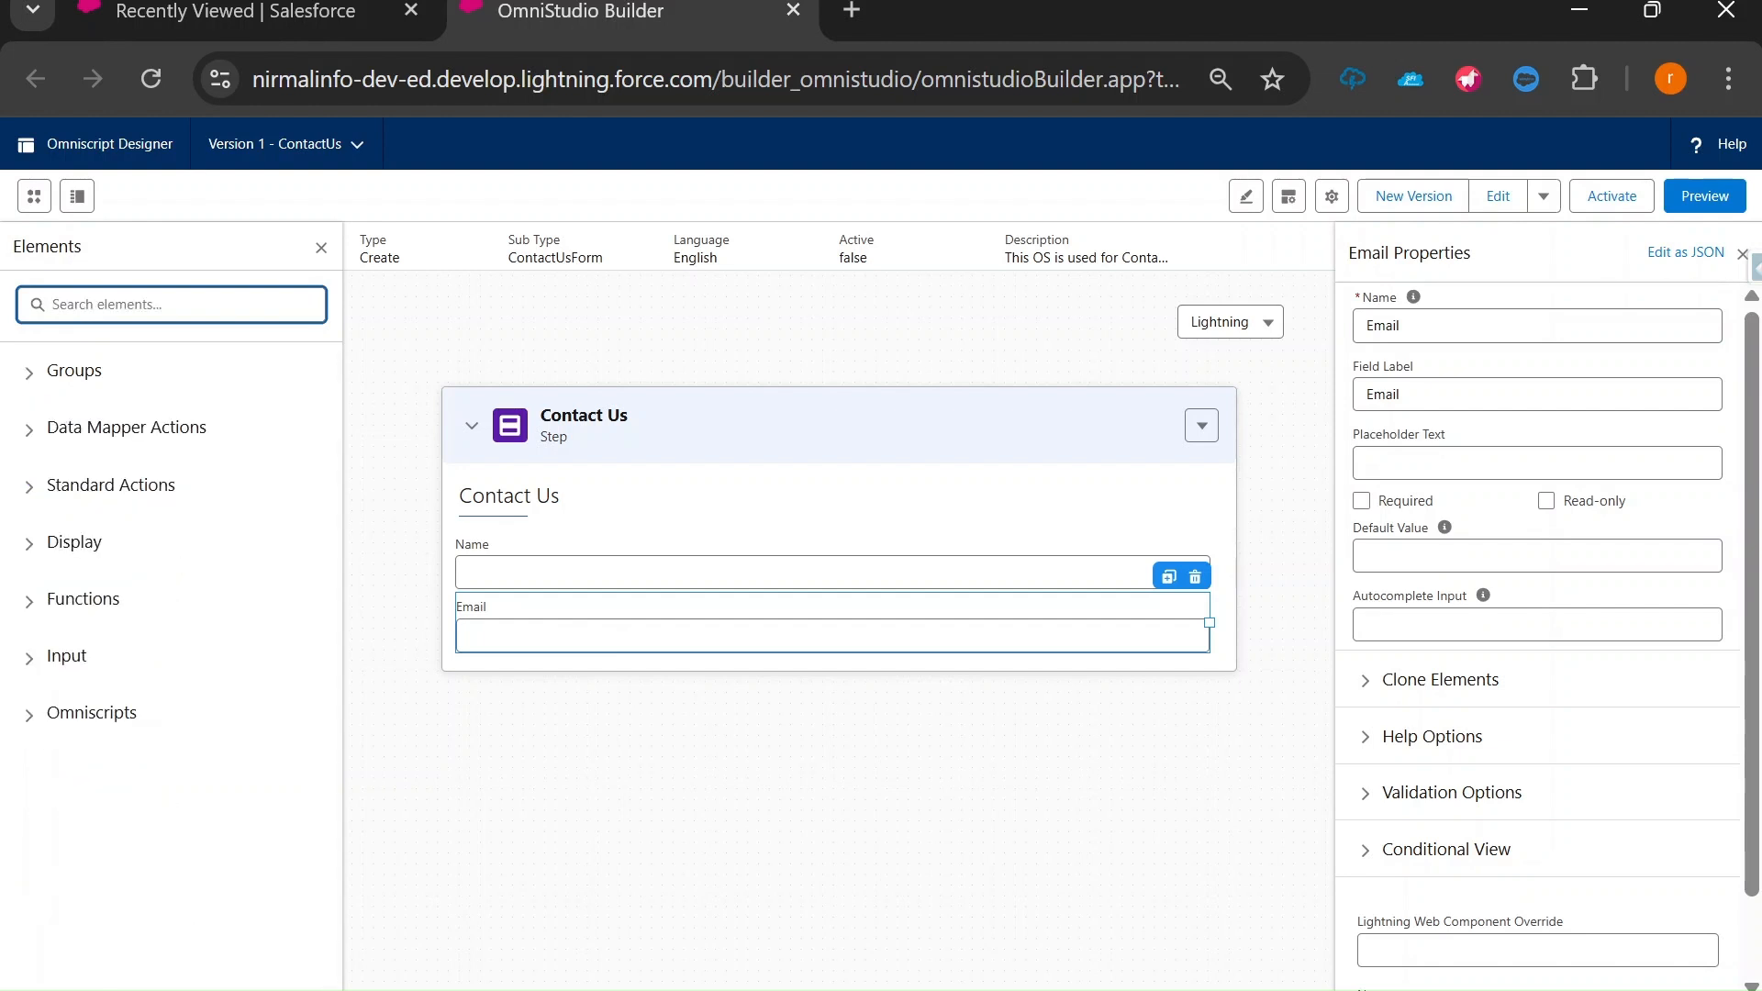
{"action": "type", "text": "Text"}
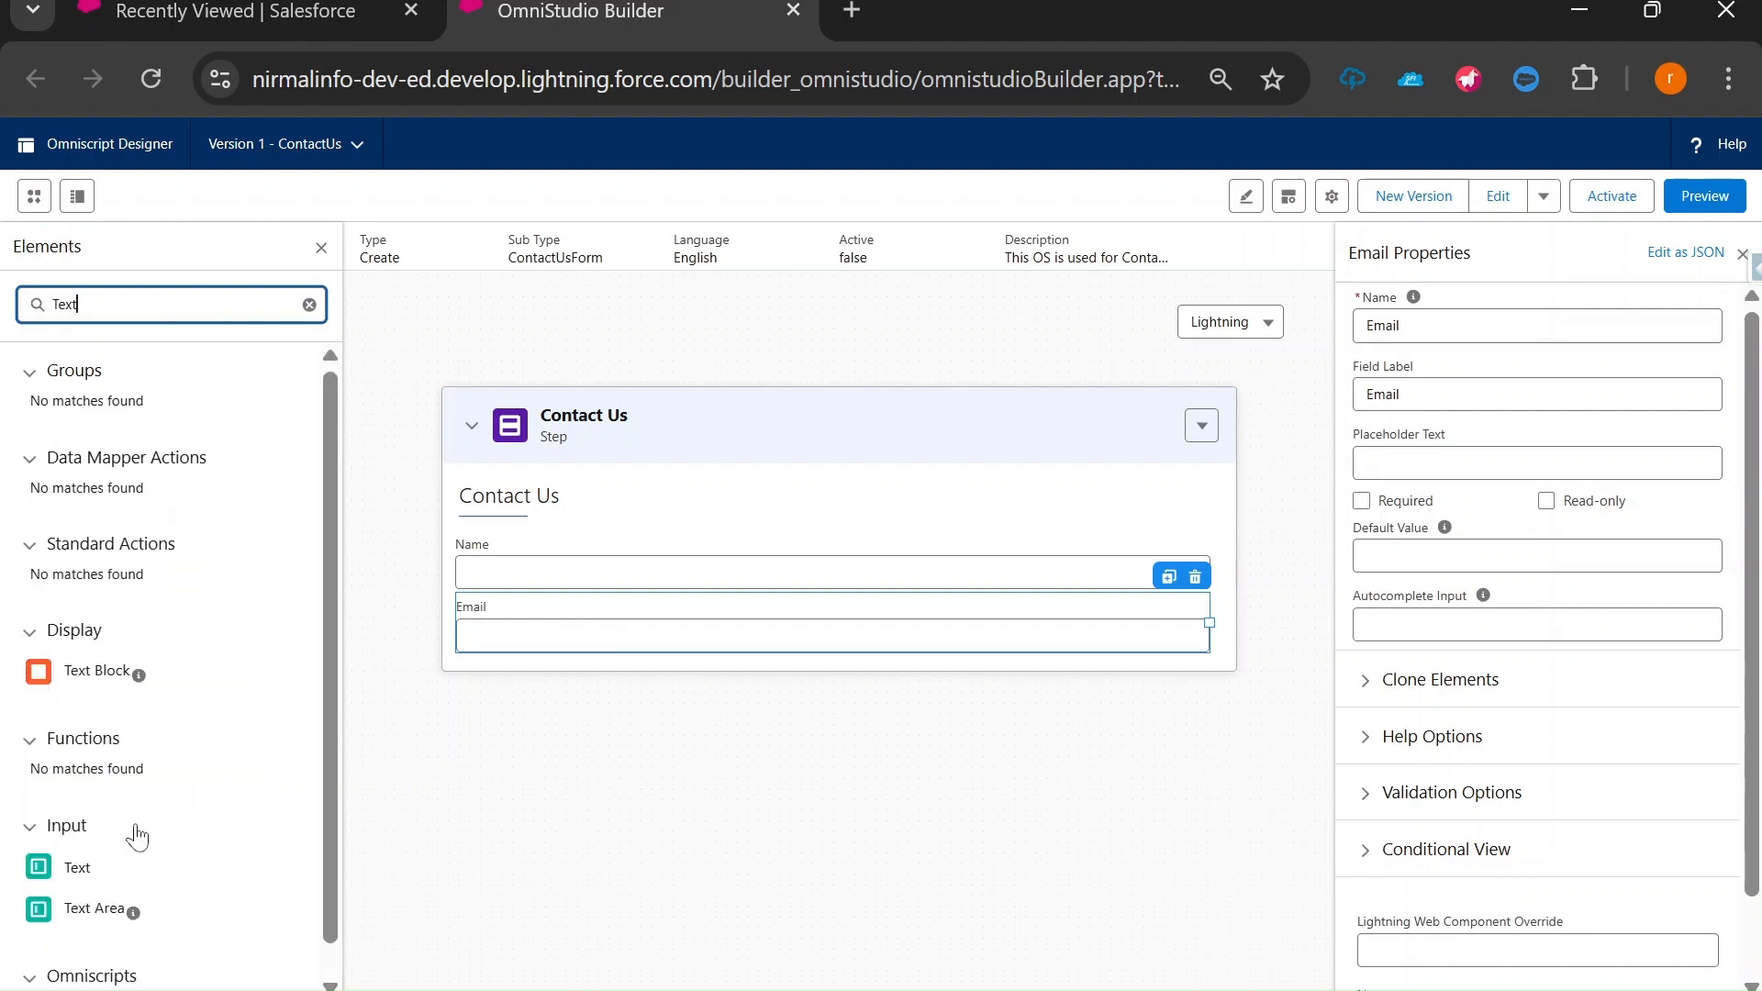
{"action": "left_click_drag", "start_coordinate": [78, 911], "coordinate": [532, 661]}
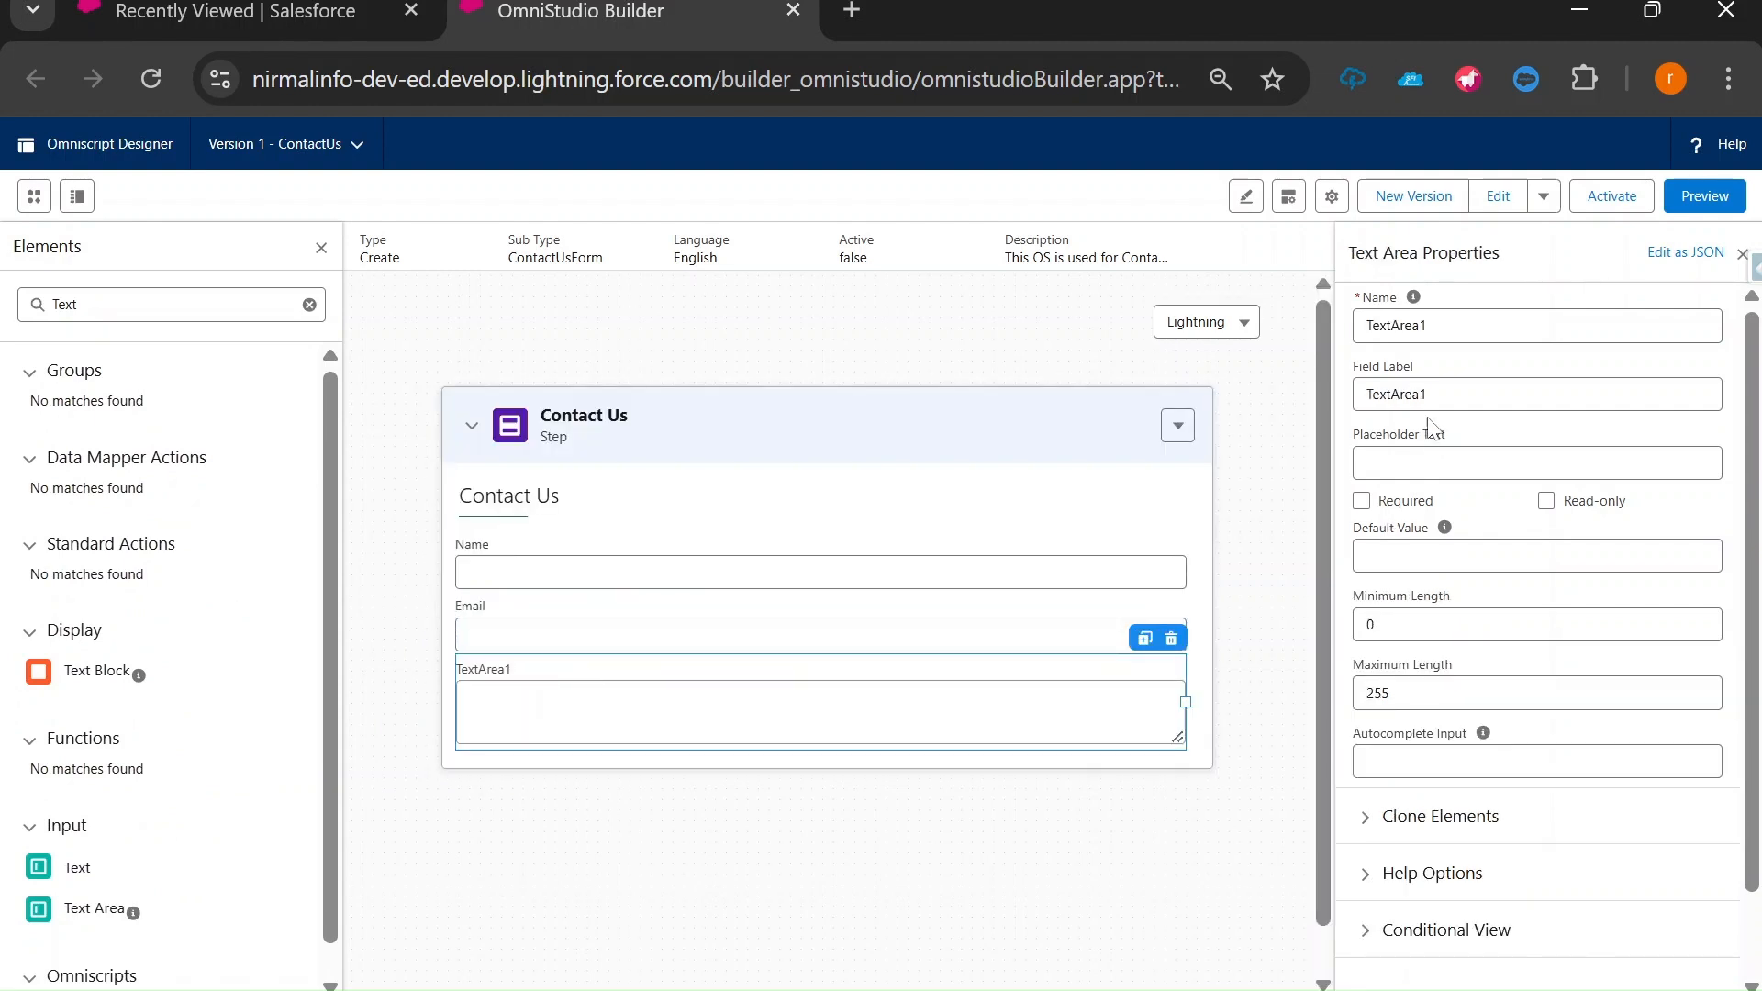
Set the text area's element name and label to Message, then bring up the form slide.
{"action": "left_click_drag", "start_coordinate": [1455, 326], "coordinate": [1310, 314]}
{"action": "type", "text": "Message"}
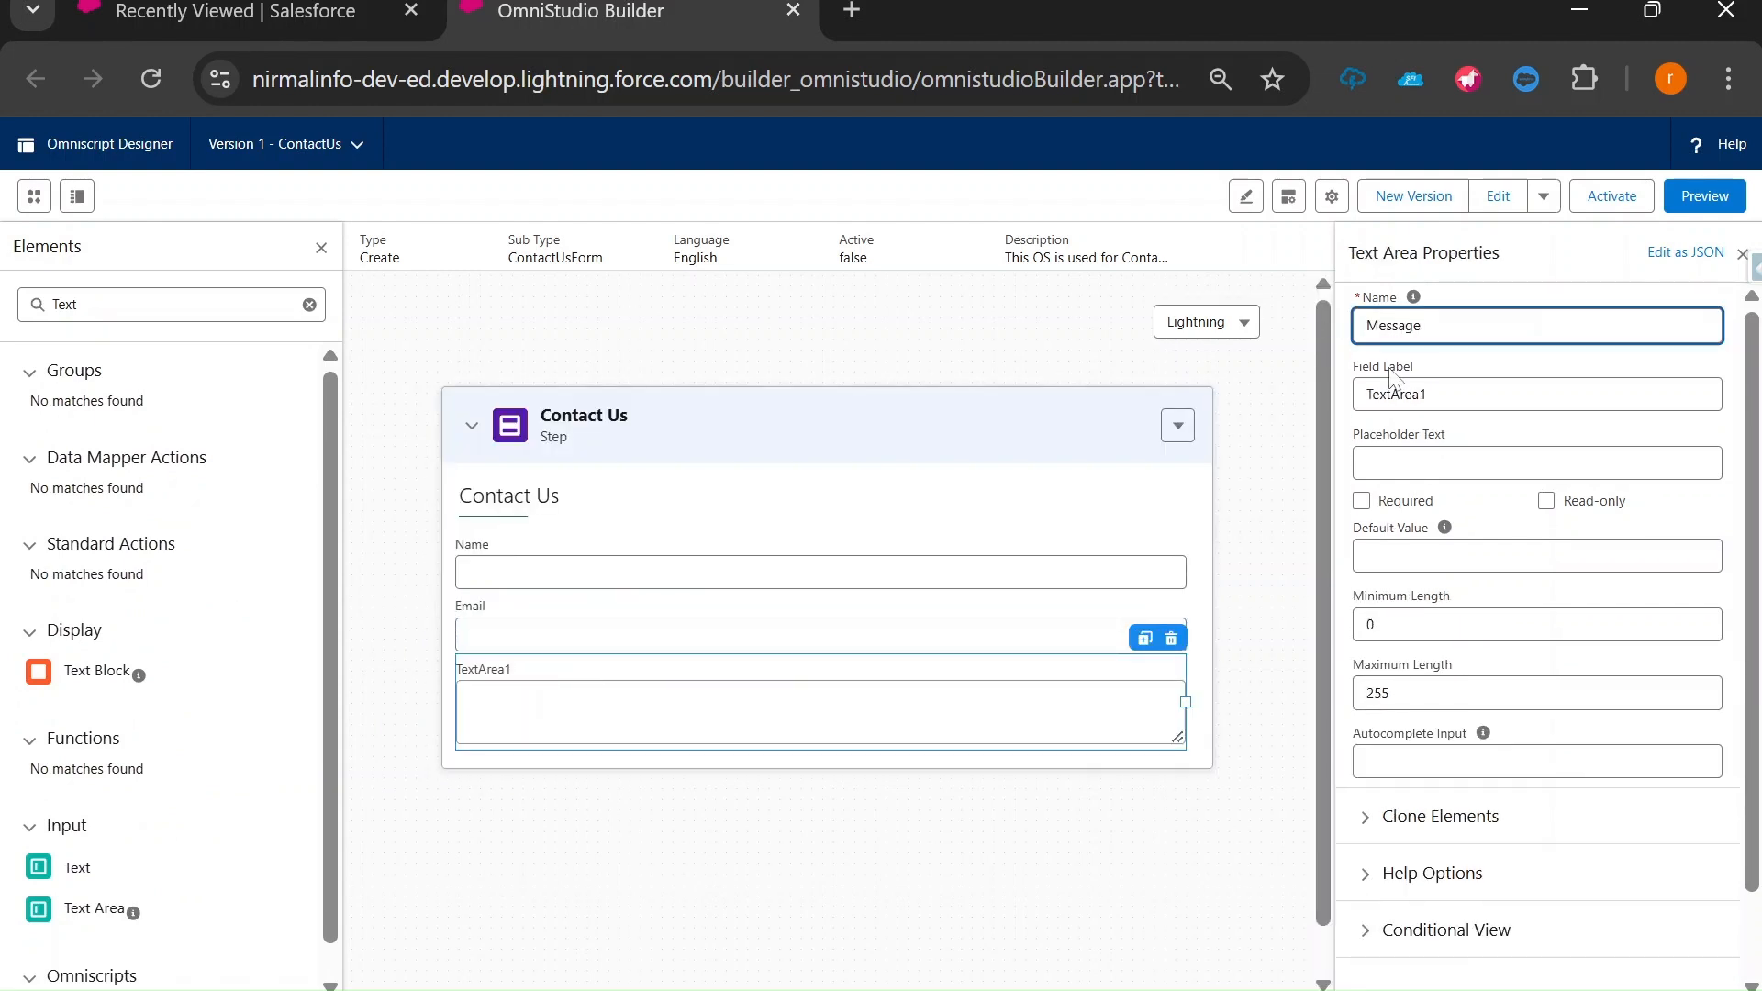
{"action": "left_click_drag", "start_coordinate": [1418, 394], "coordinate": [1347, 393]}
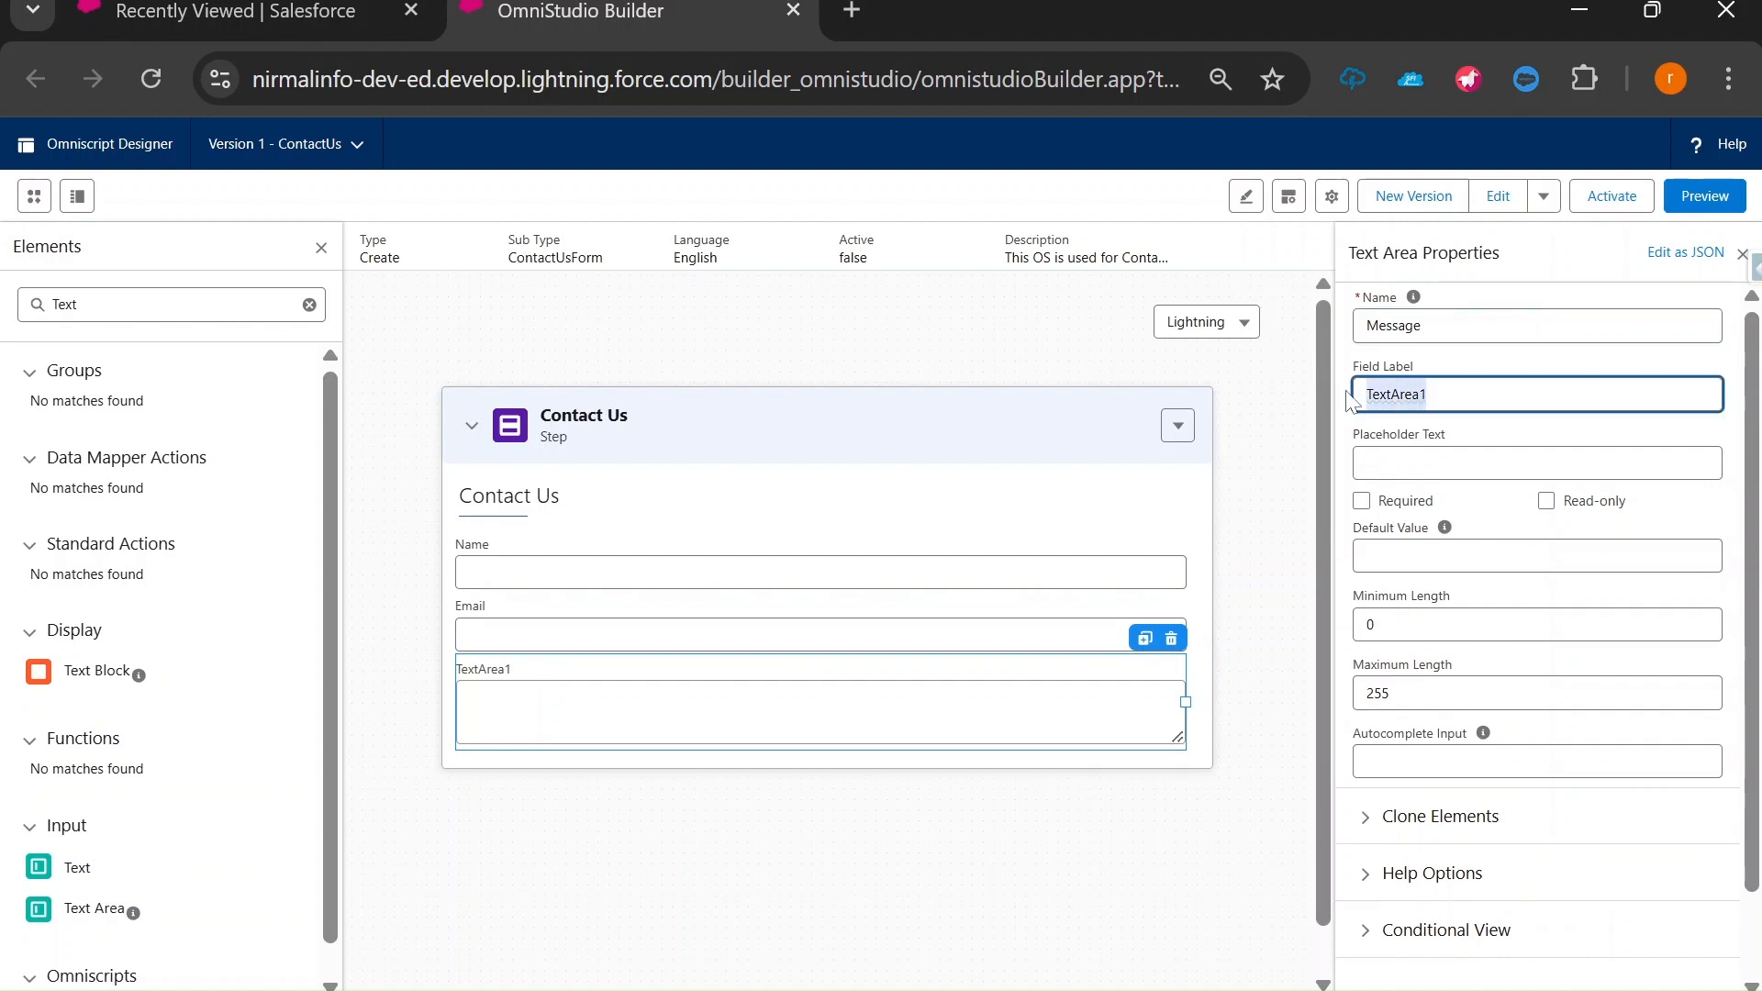
{"action": "type", "text": "Message"}
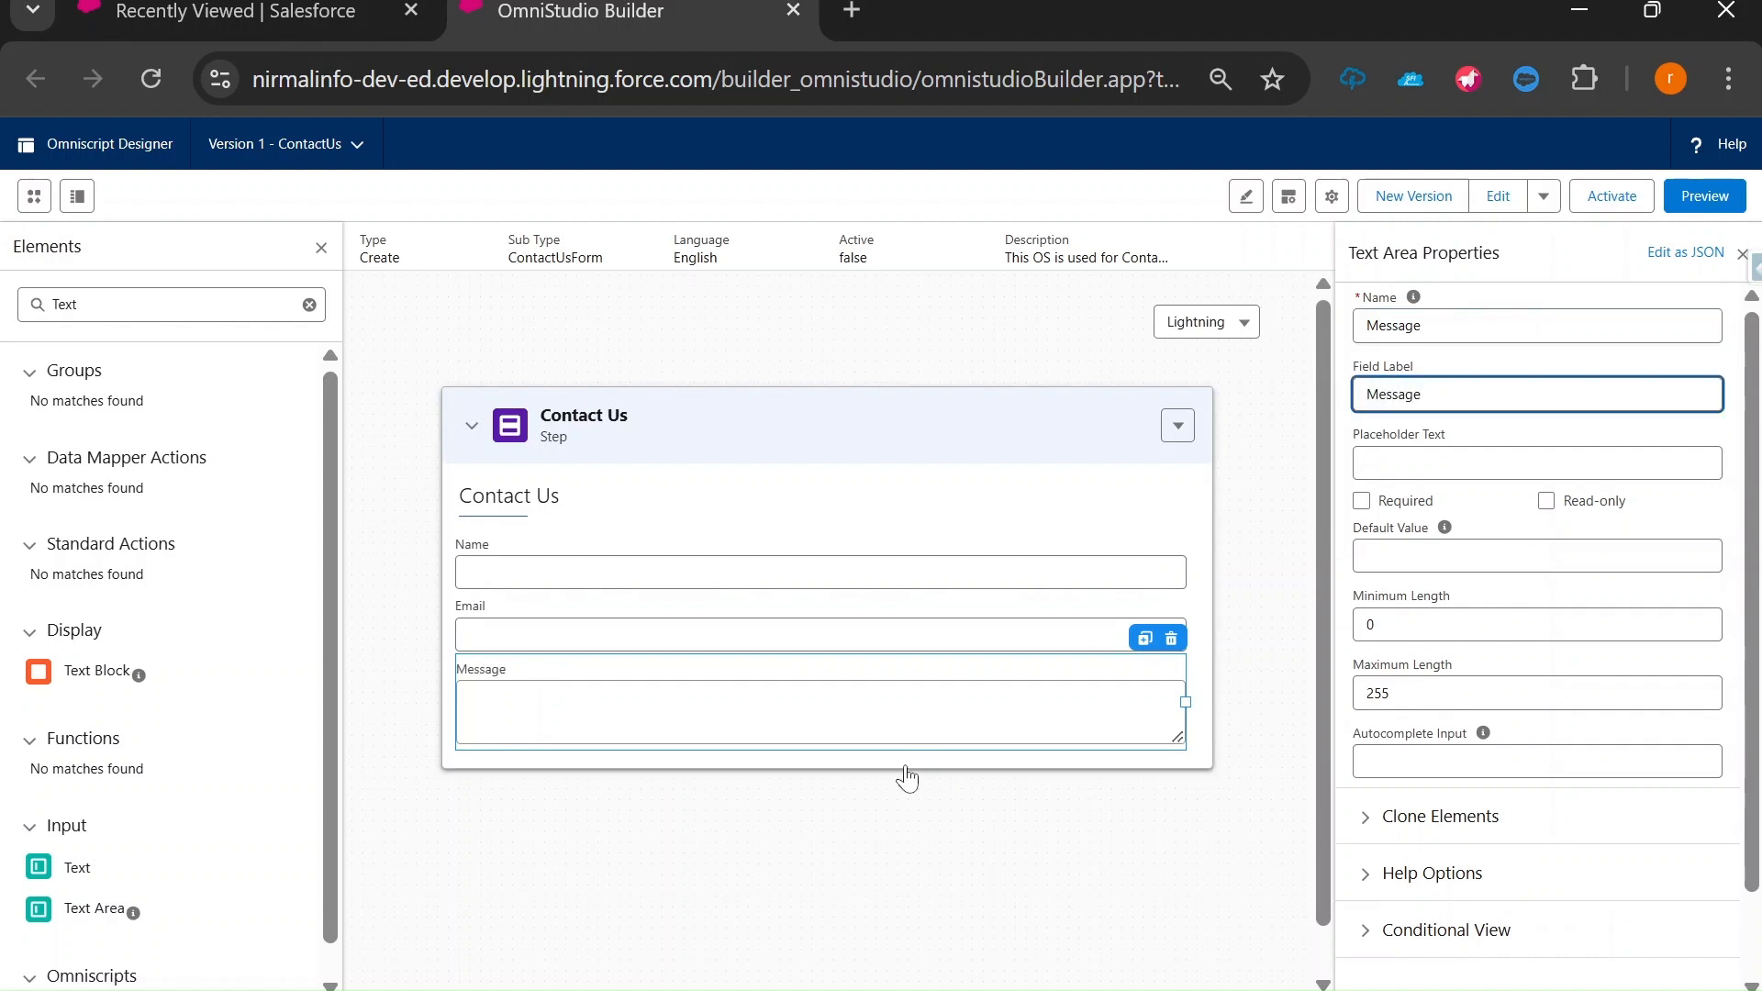
{"action": "left_click", "coordinate": [854, 791]}
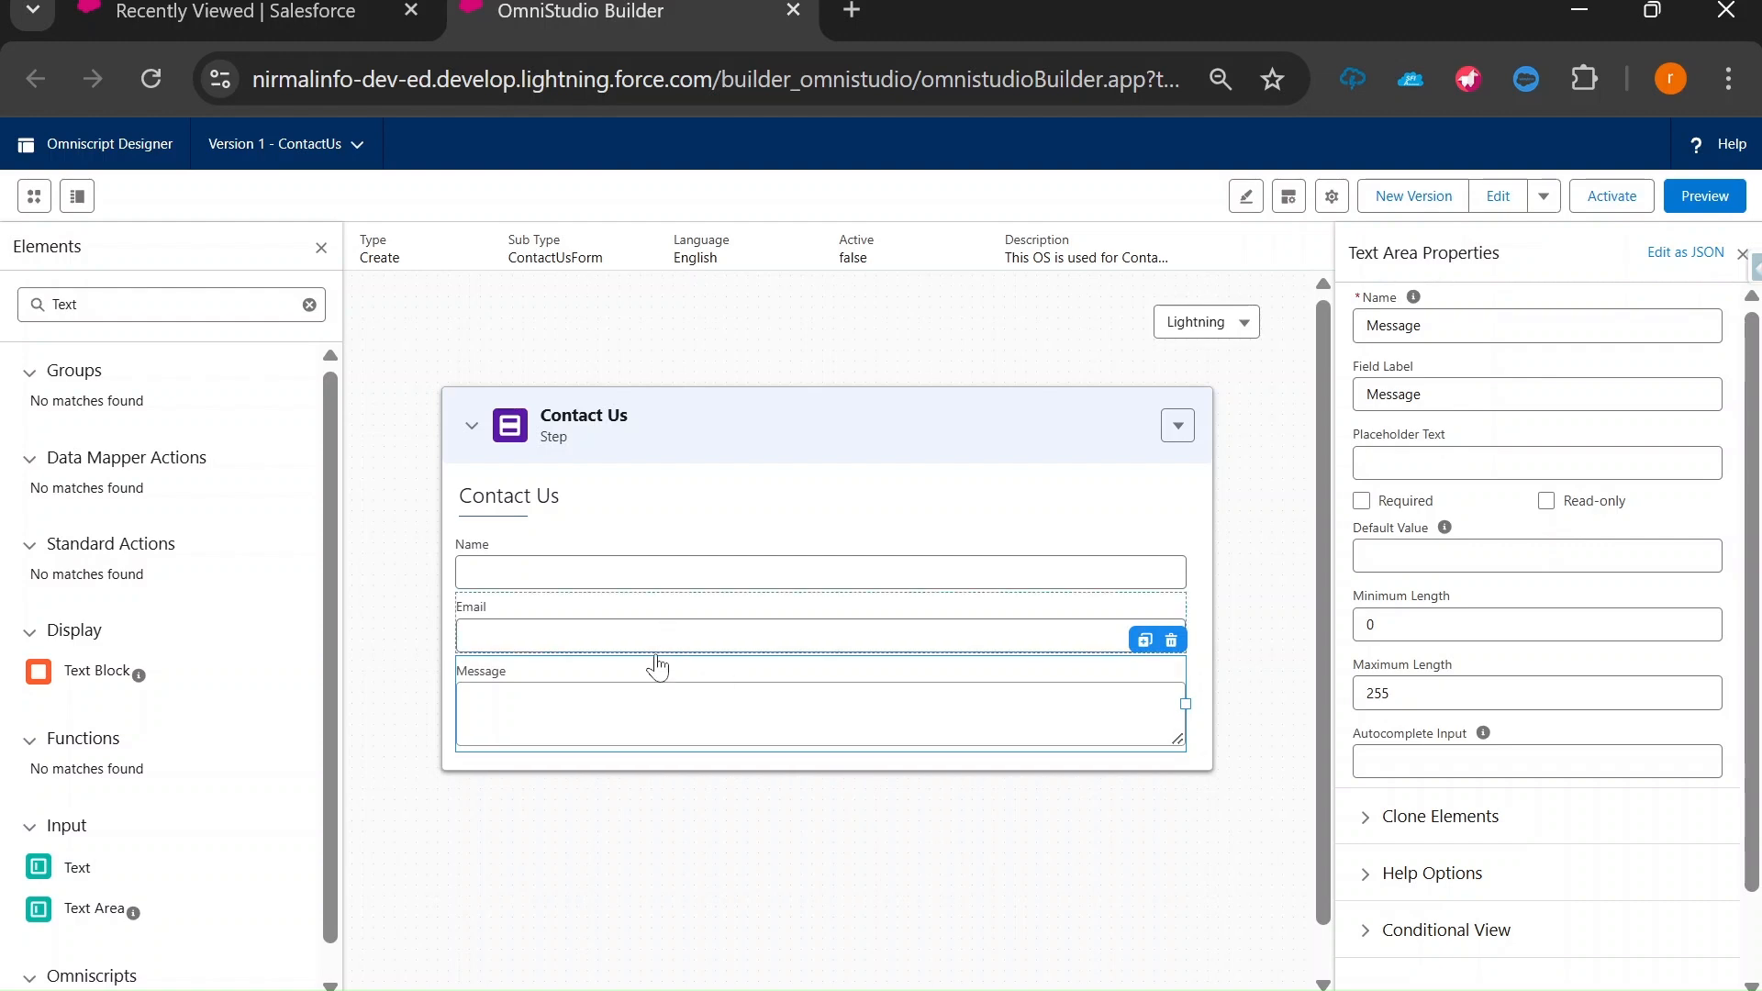
{"action": "key", "text": "alt+Tab"}
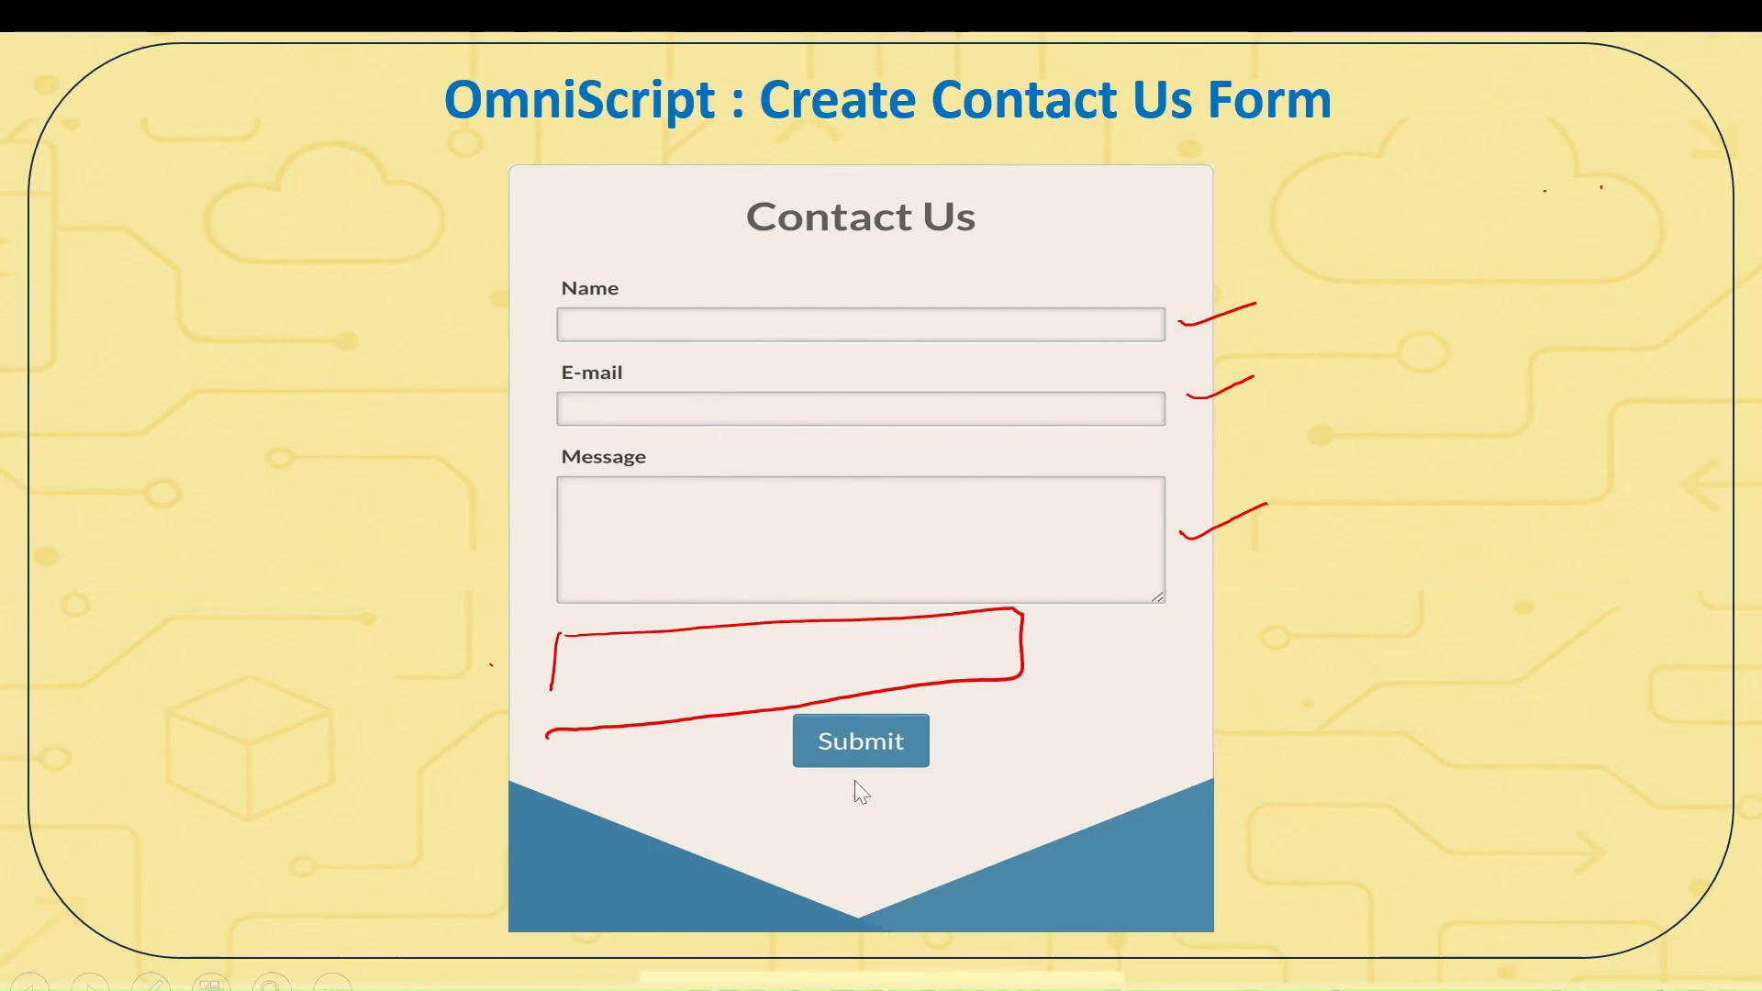
Leave the Contact Us mockup slide and return to the OmniStudio designer.
{"action": "key", "text": "alt+Tab"}
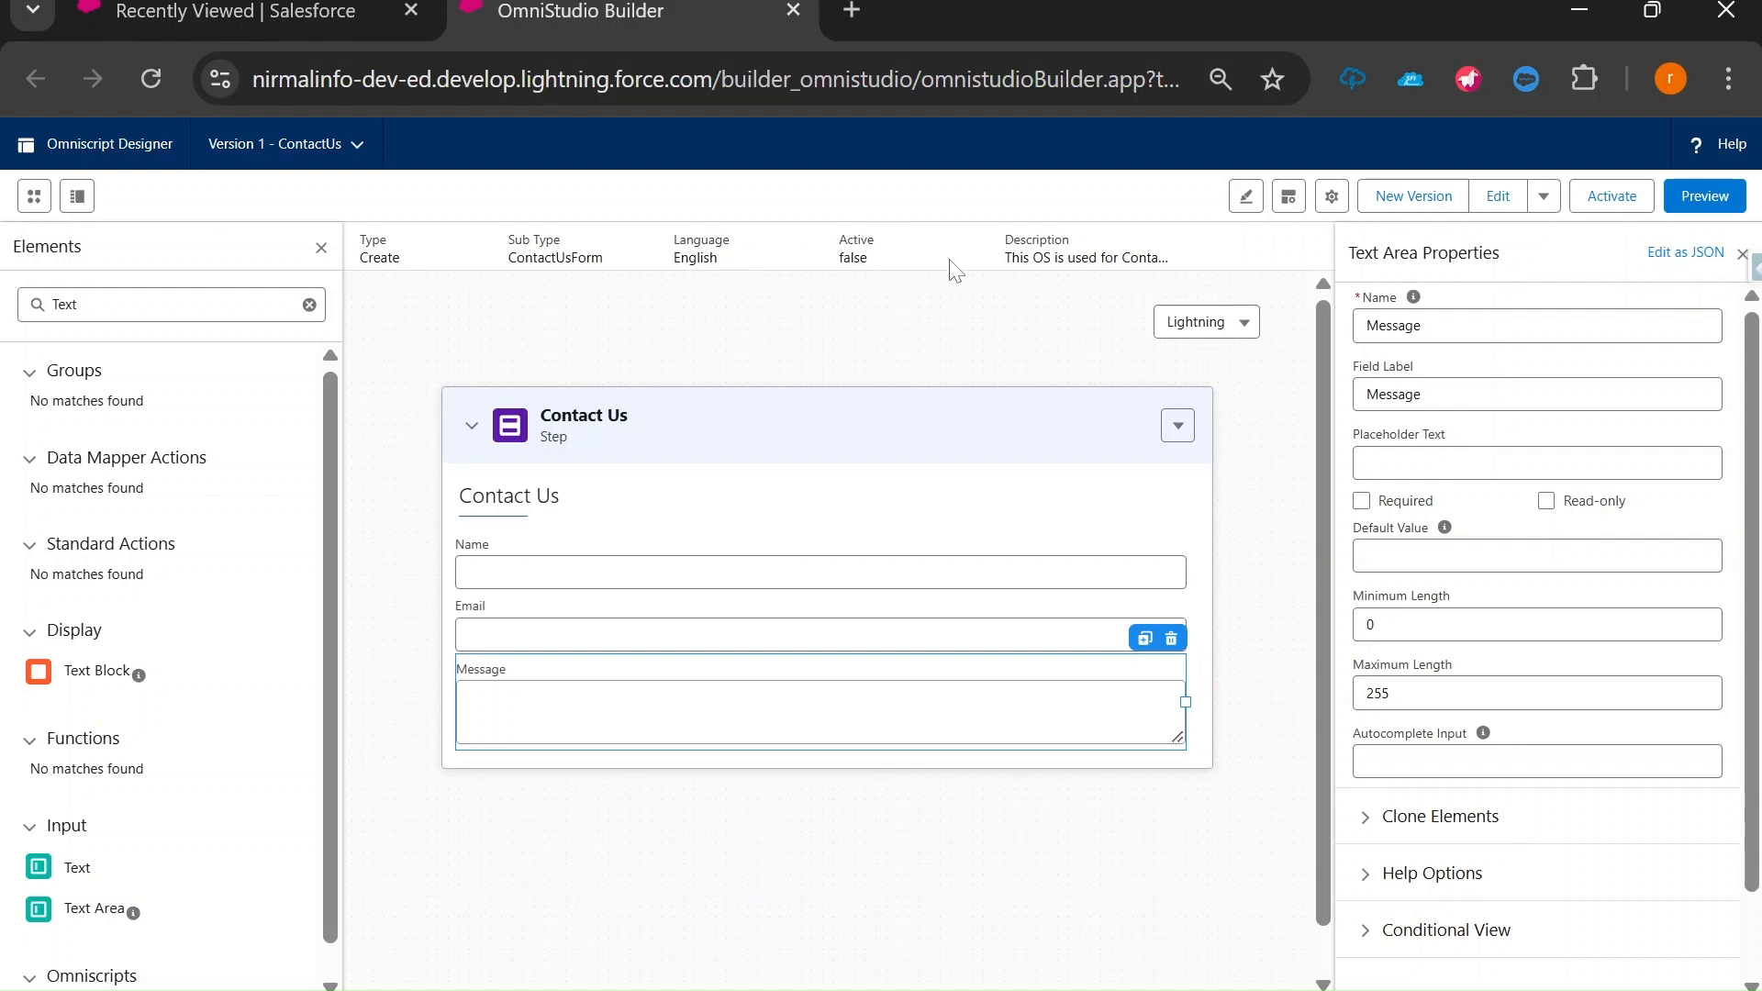
Preview the form and move through Name, Email and Message so Data JSON lists them null.
{"action": "left_click", "coordinate": [1700, 196]}
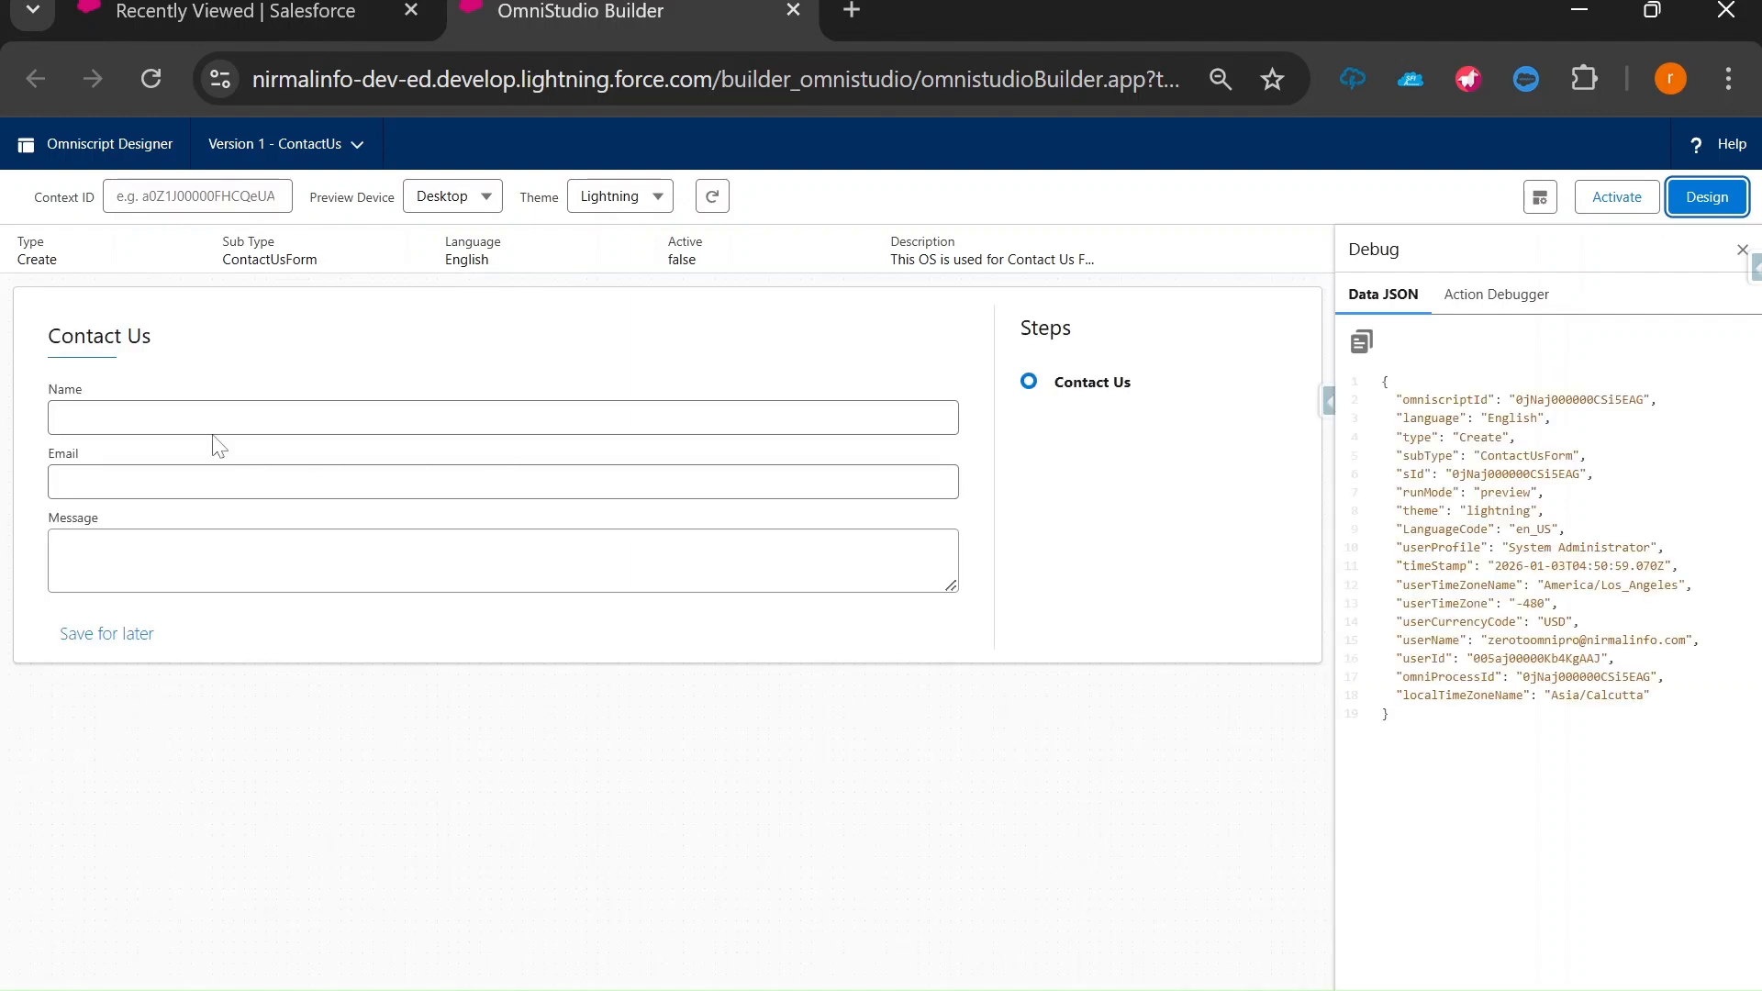
{"action": "left_click", "coordinate": [137, 420]}
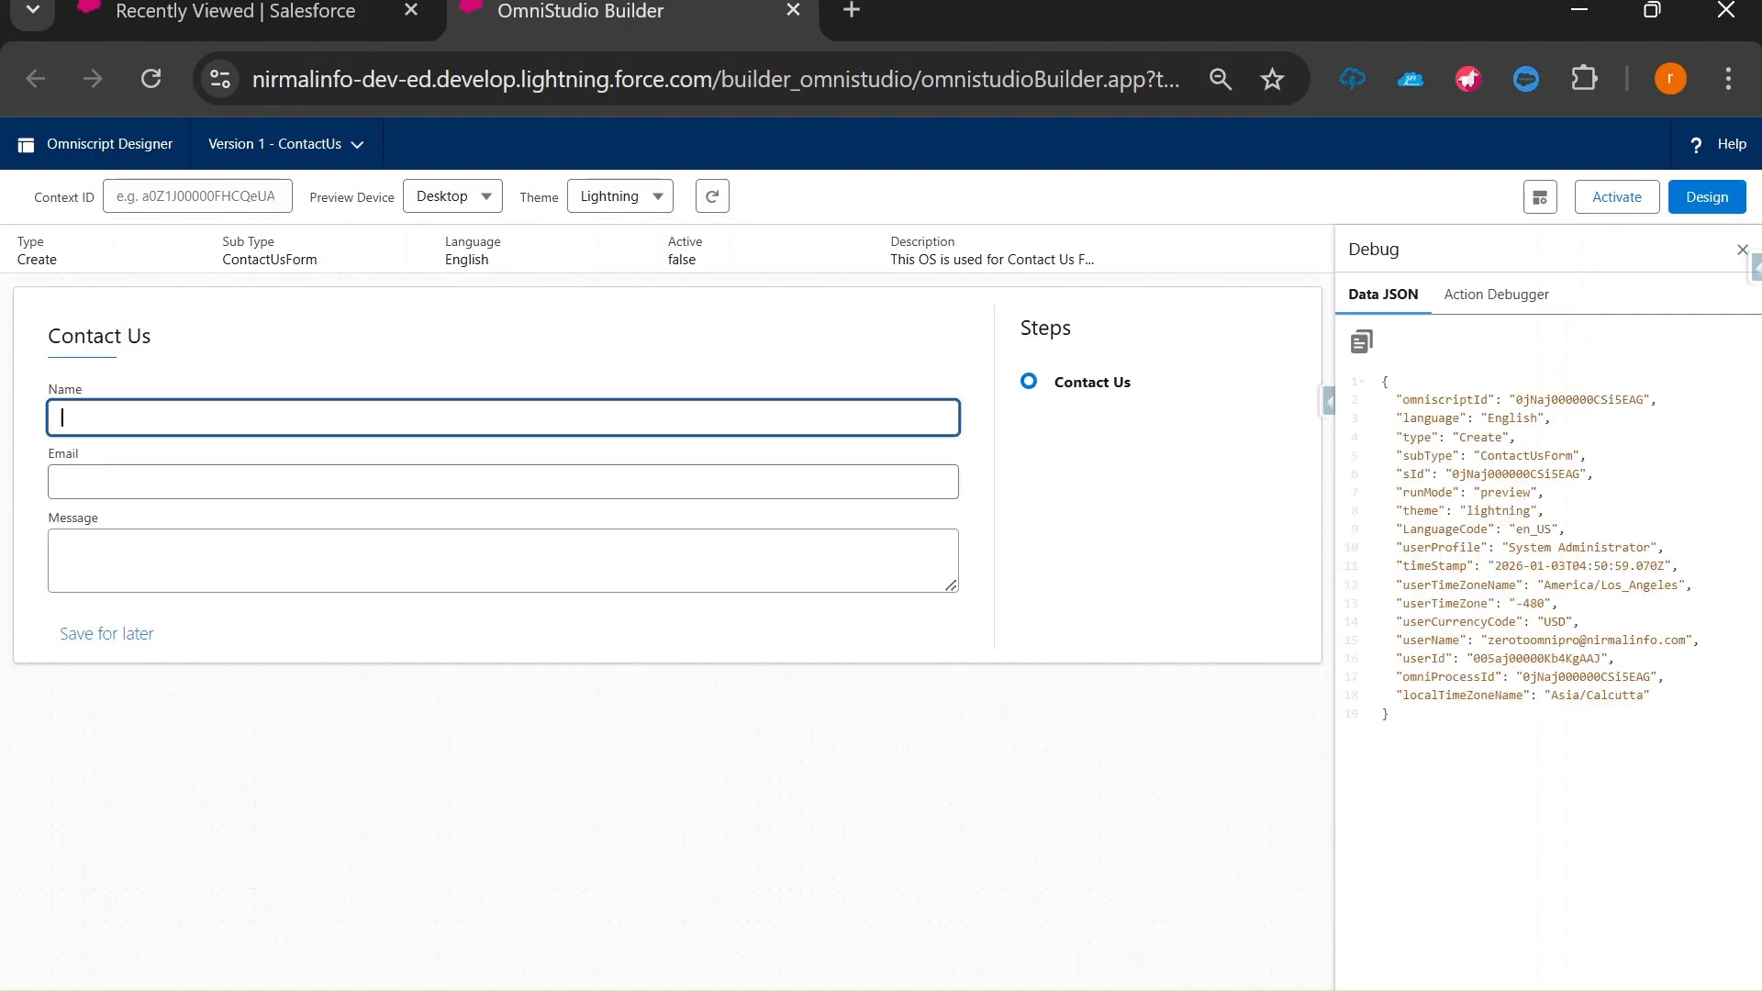
{"action": "key", "text": "Tab"}
{"action": "key", "text": "Tab"}
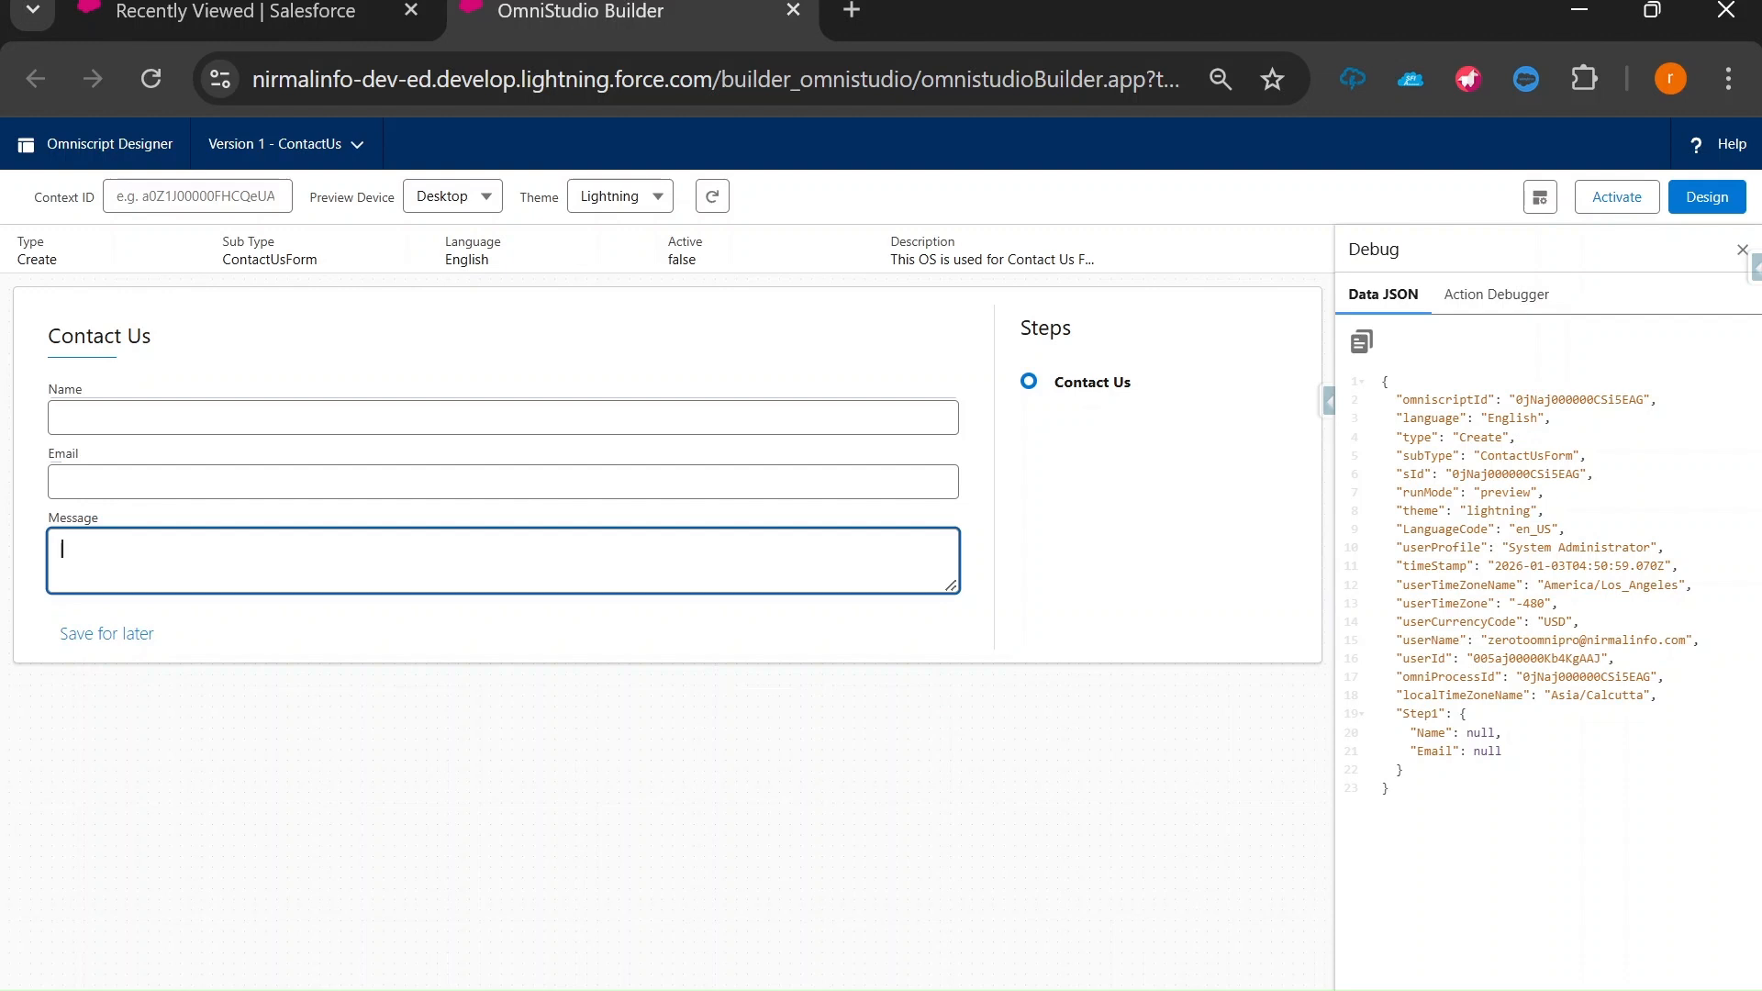
{"action": "left_click", "coordinate": [1479, 732]}
{"action": "left_click", "coordinate": [276, 418]}
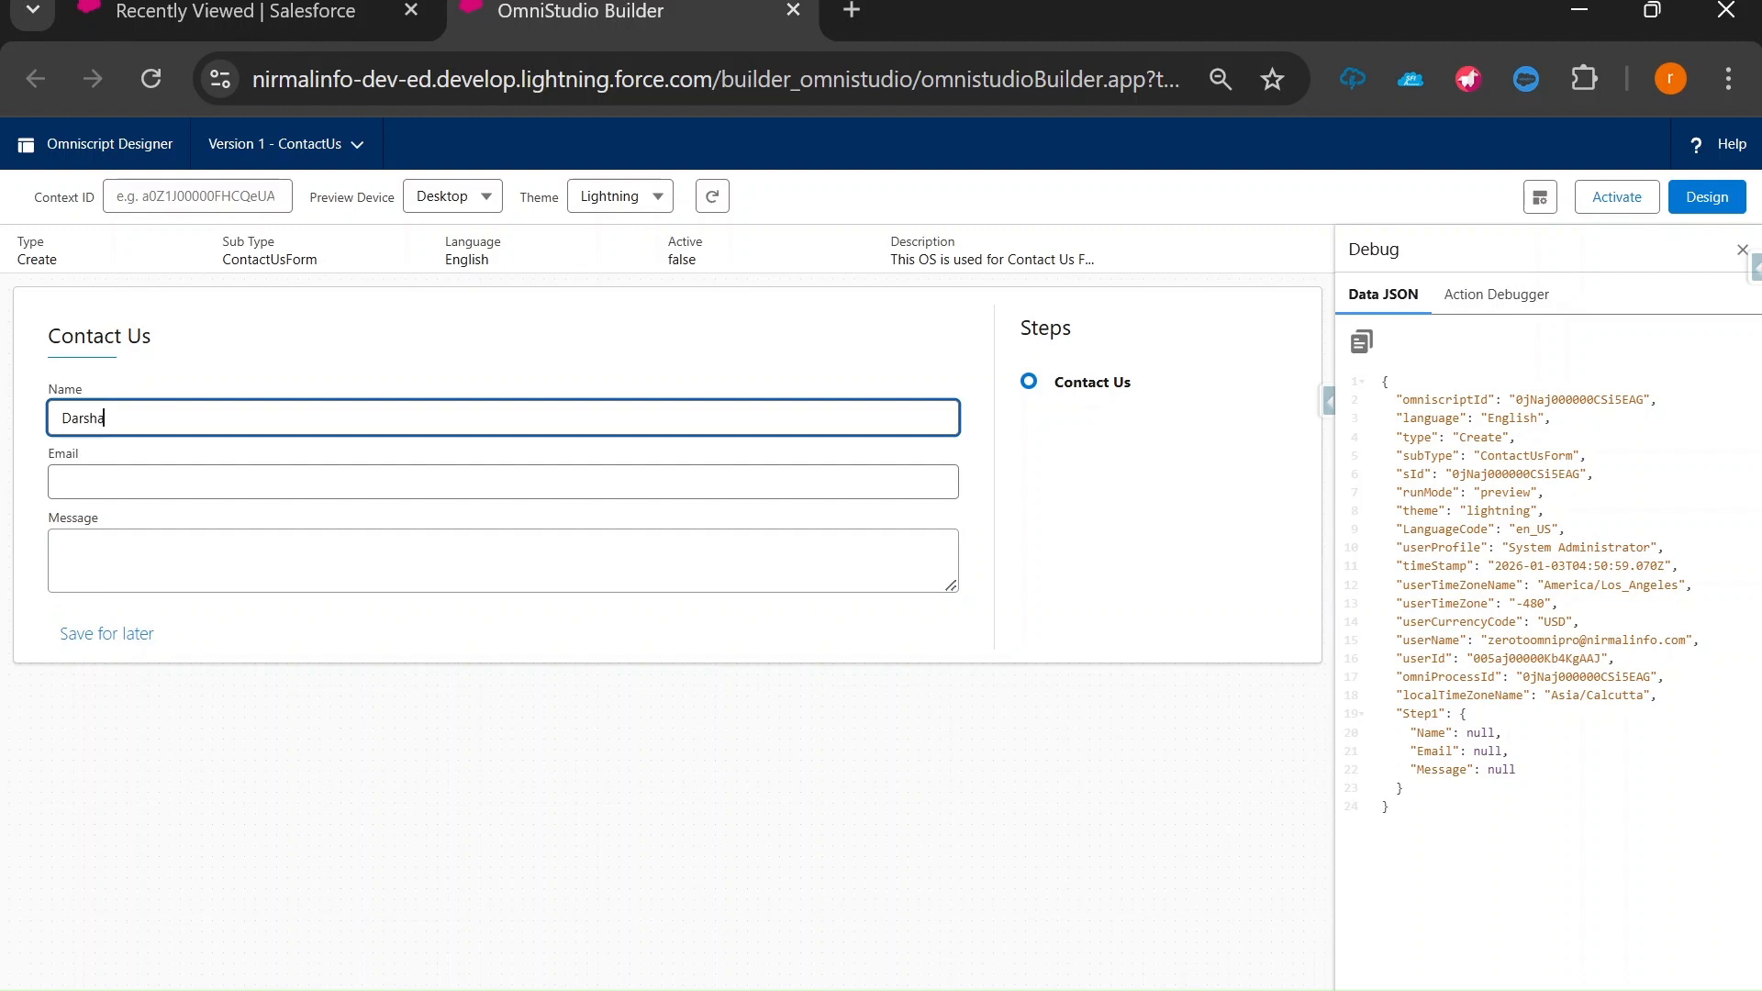
Enter the tester's e-mail address in the preview's Email field, fixing typos.
{"action": "key", "text": "Tab"}
{"action": "type", "text": "Da"}
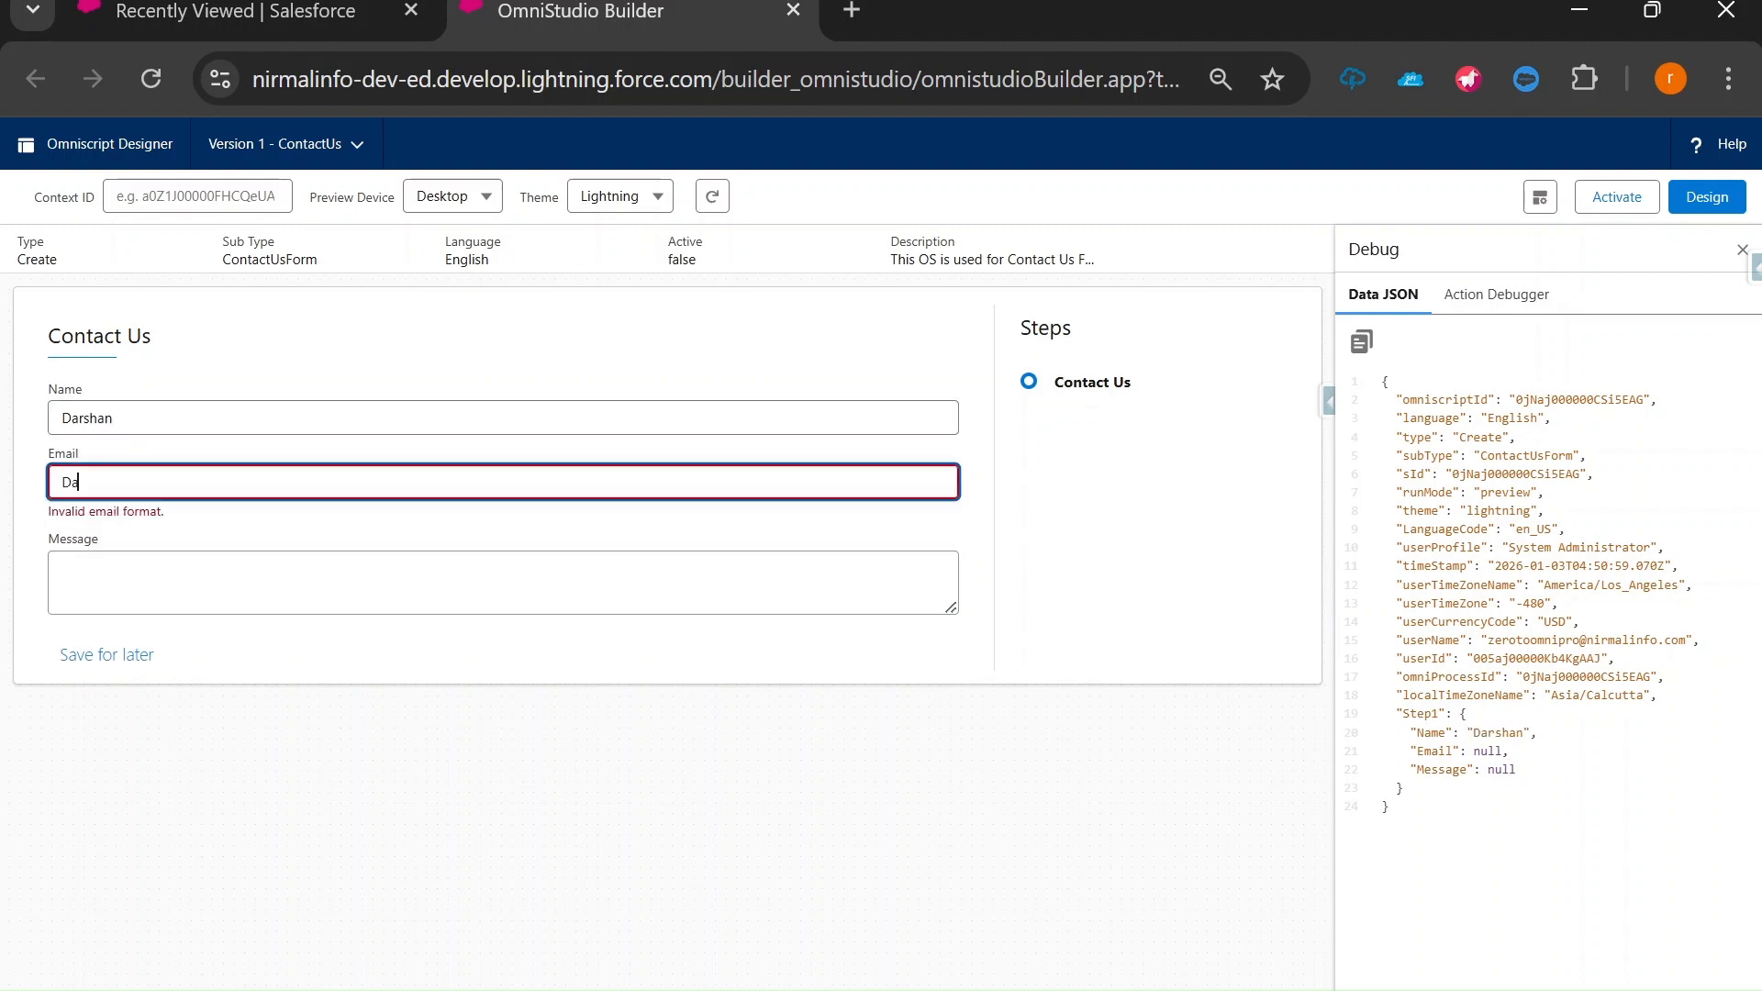
{"action": "key", "text": "BackSpace"}
{"action": "key", "text": "BackSpace"}
Enter 'This is Test Message' in Message and click outside to update Data JSON.
{"action": "key", "text": "Tab"}
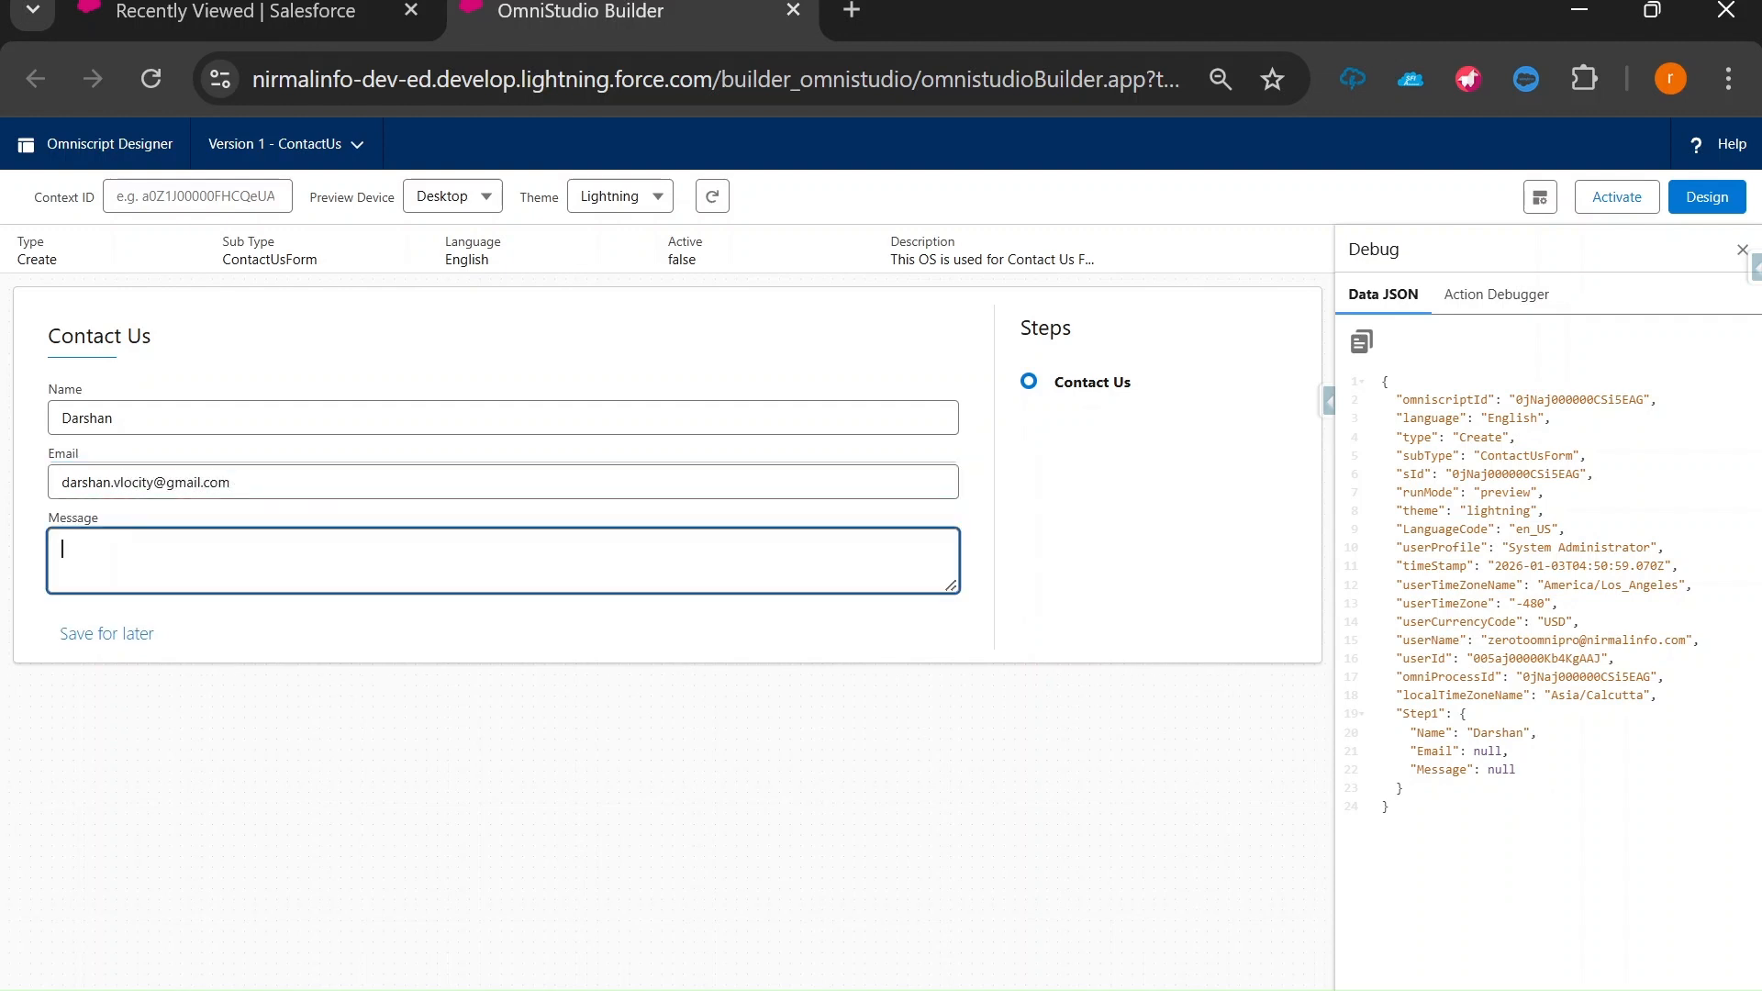
{"action": "type", "text": "This is Tes"}
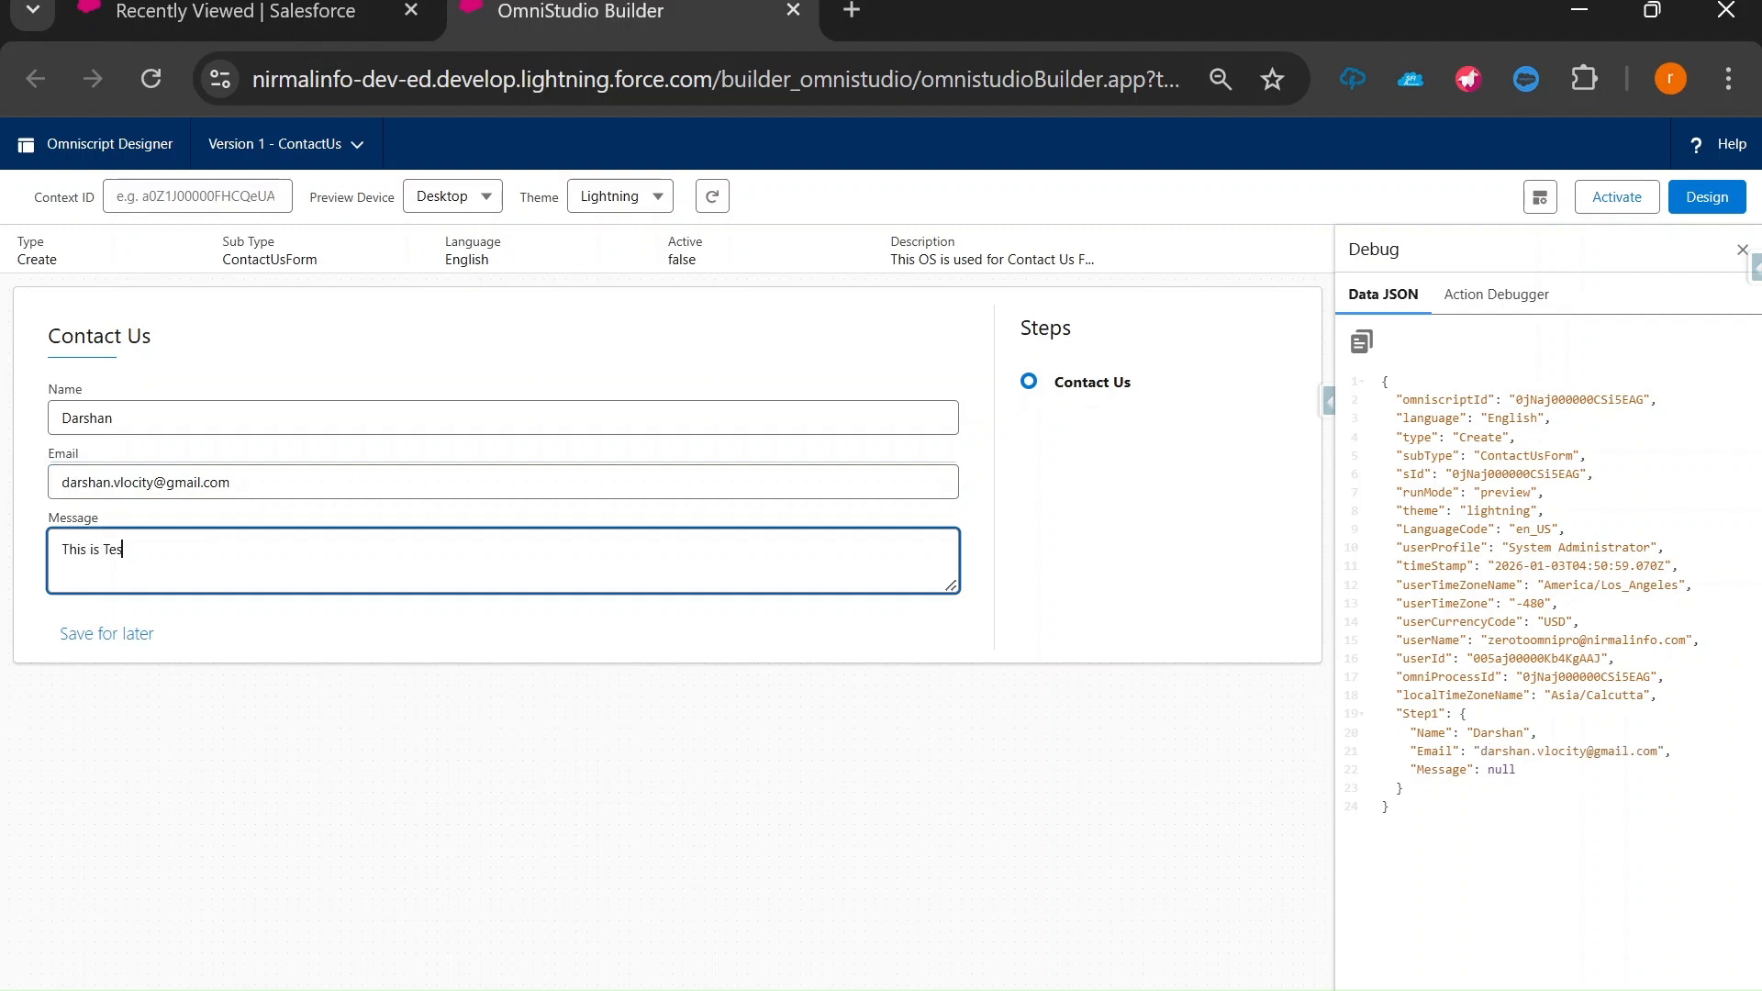
{"action": "type", "text": "t Message"}
{"action": "key", "text": "ctrl+a"}
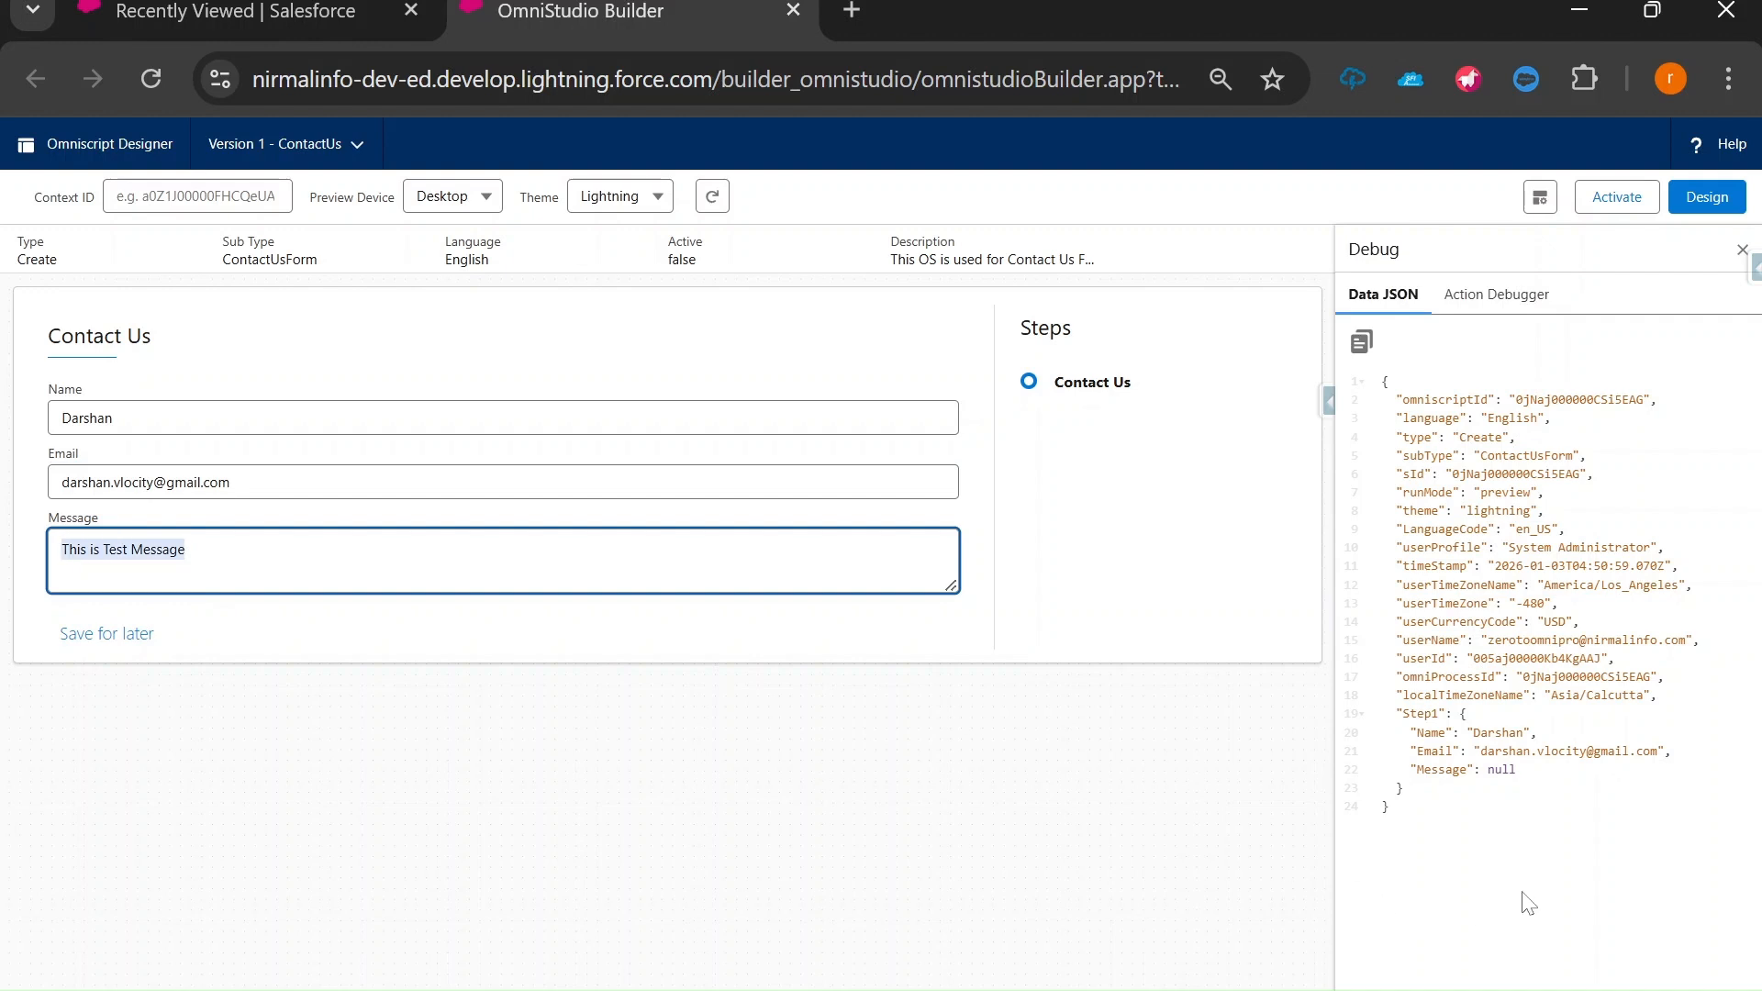
{"action": "left_click", "coordinate": [1533, 899]}
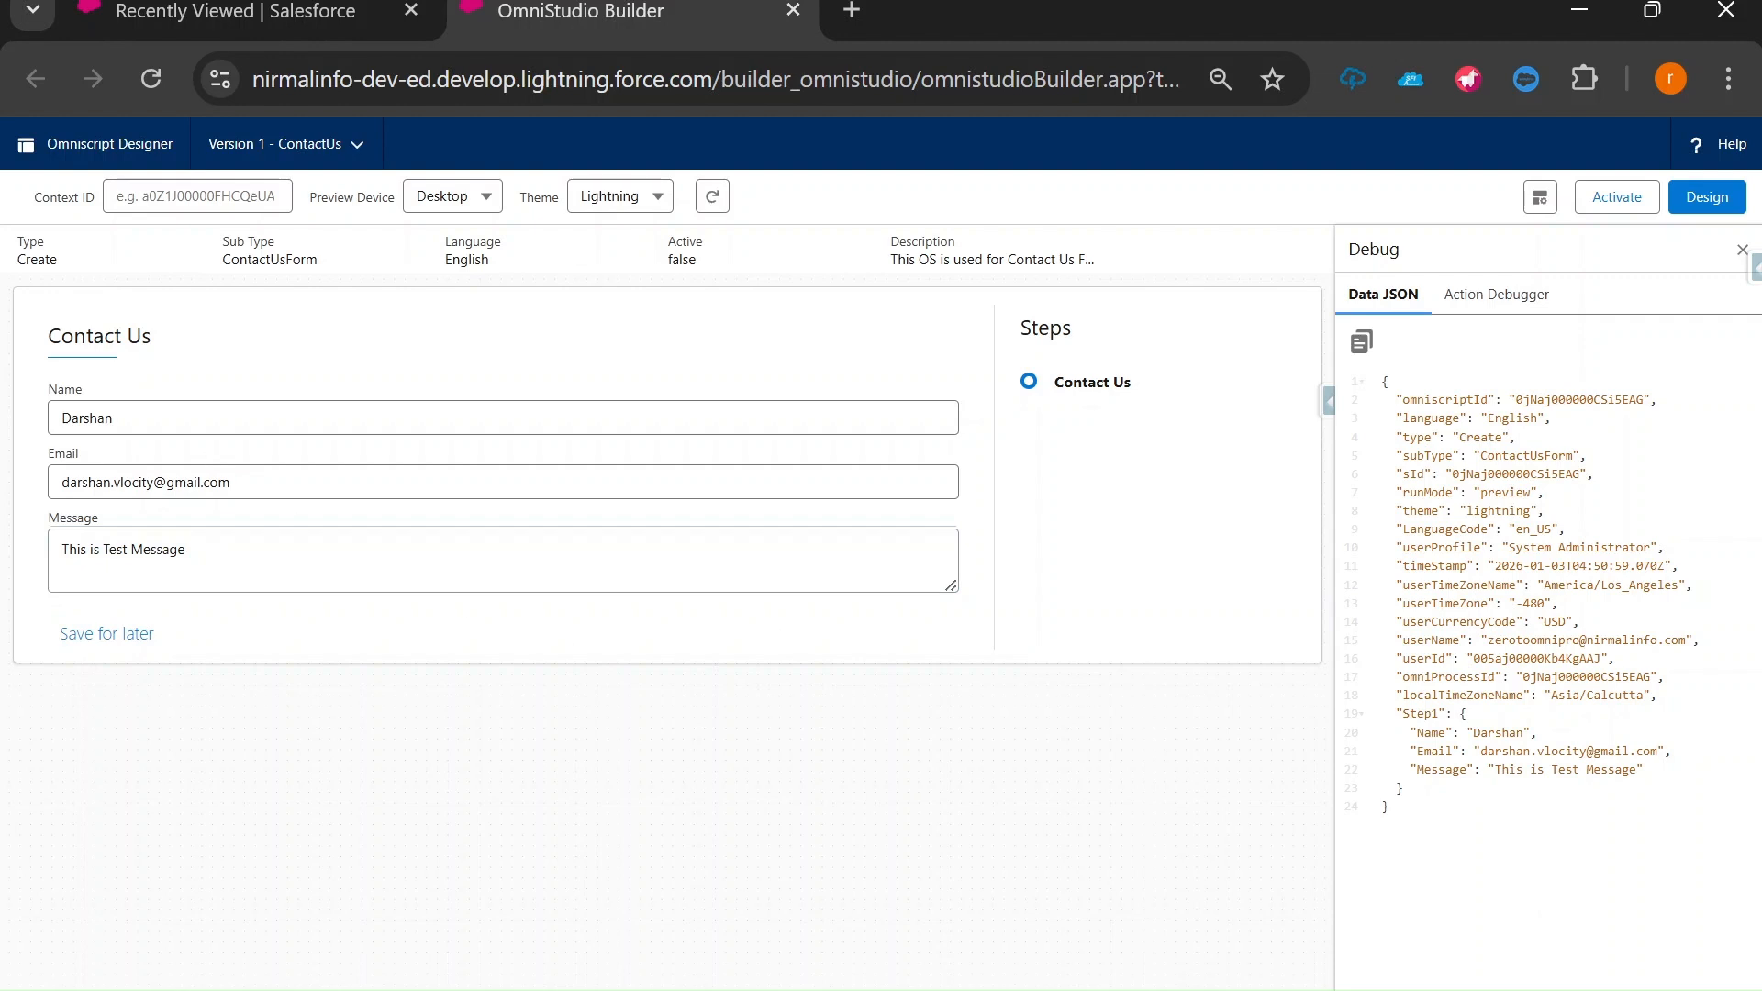
Highlight Step1's captured values in Data JSON, then return to Design and expand Contact Us.
{"action": "left_click_drag", "start_coordinate": [1637, 769], "coordinate": [1411, 733]}
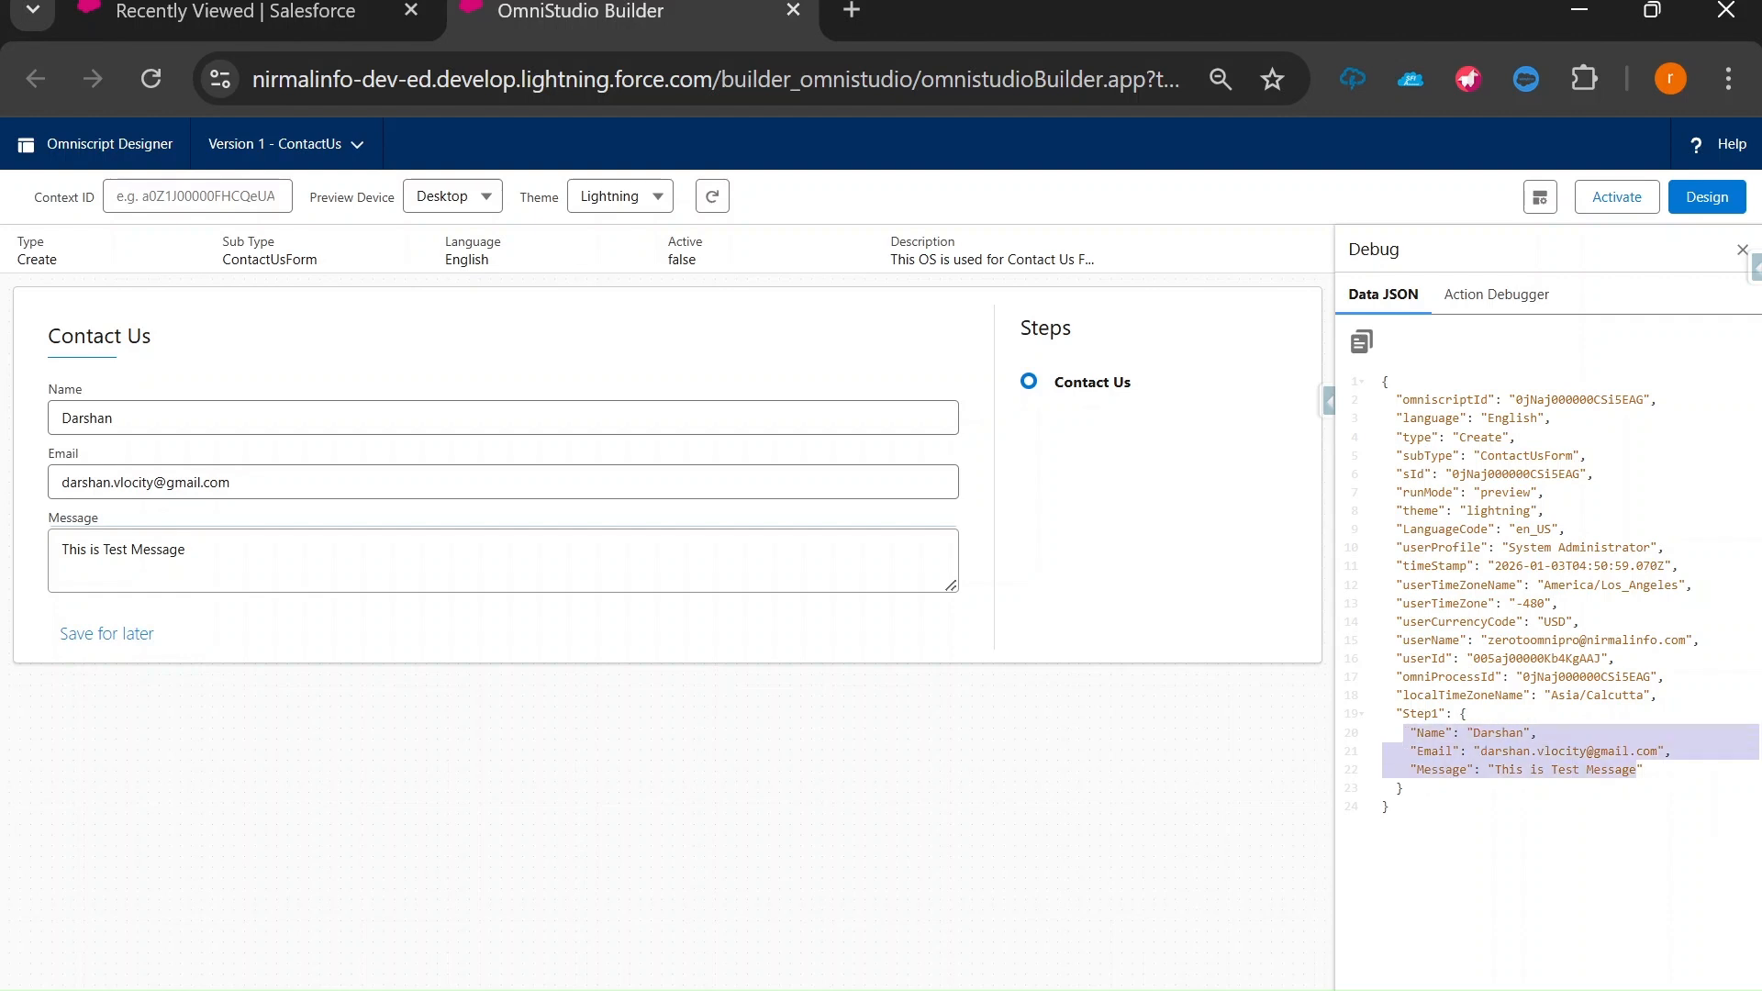
{"action": "left_click_drag", "start_coordinate": [1389, 713], "coordinate": [1445, 713]}
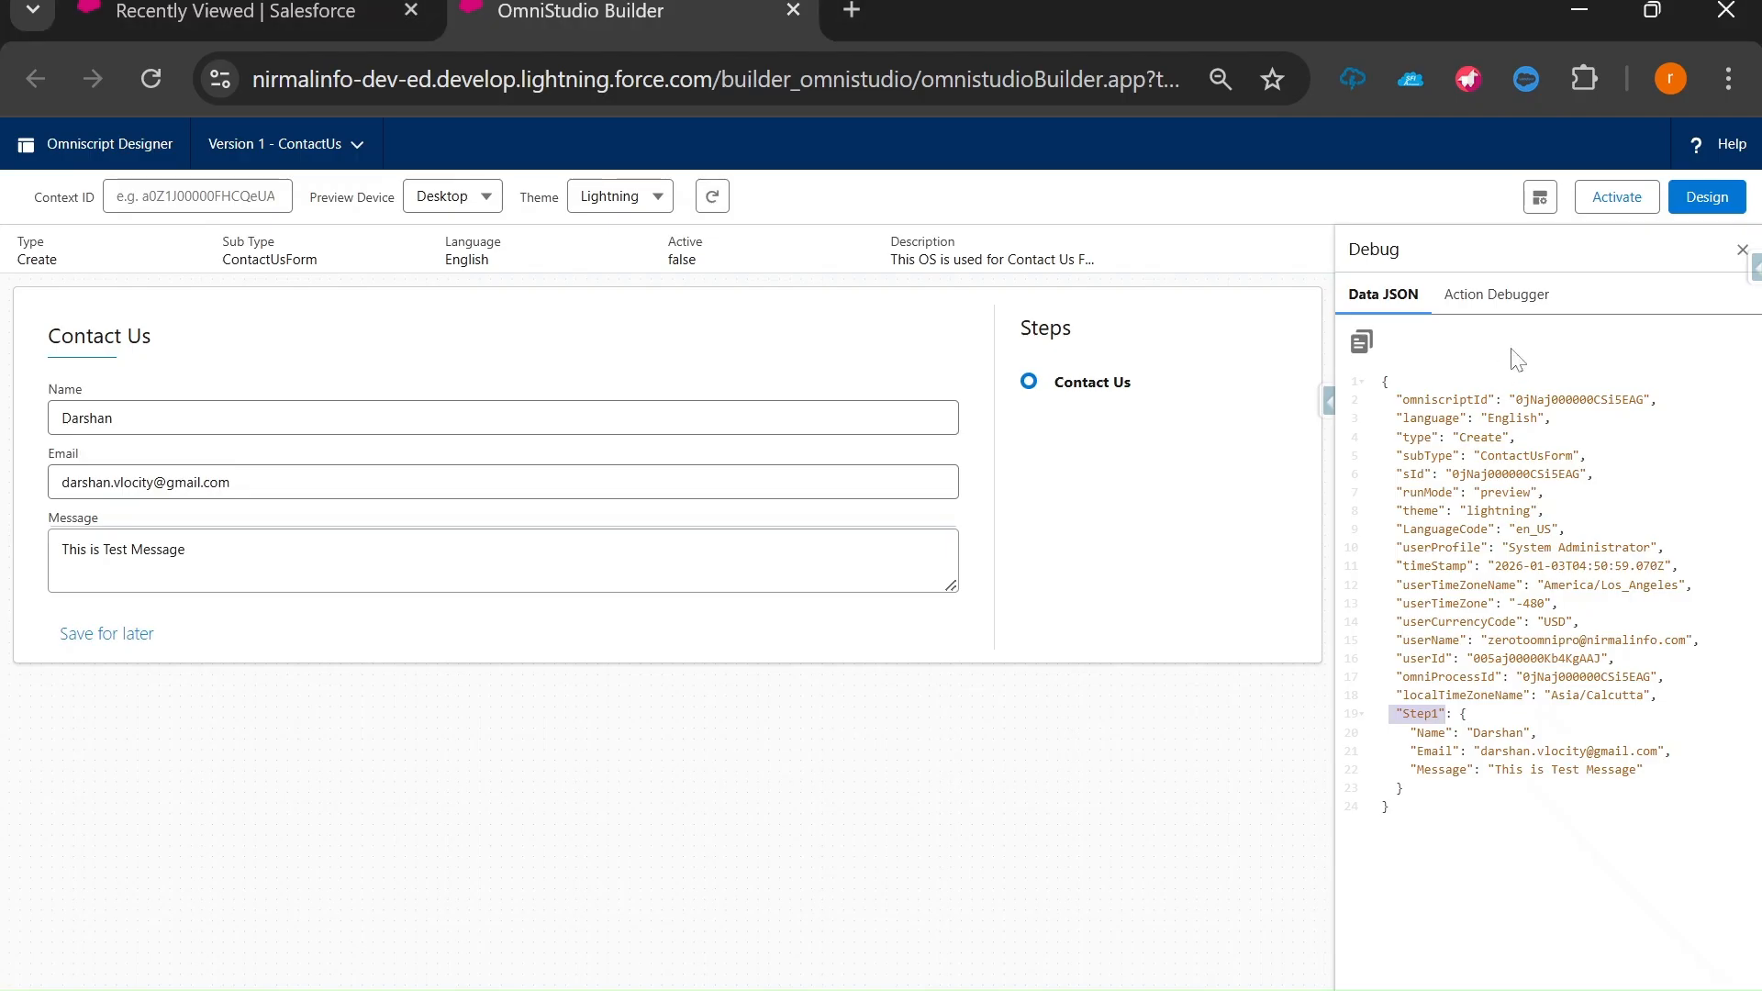
{"action": "left_click", "coordinate": [1707, 199]}
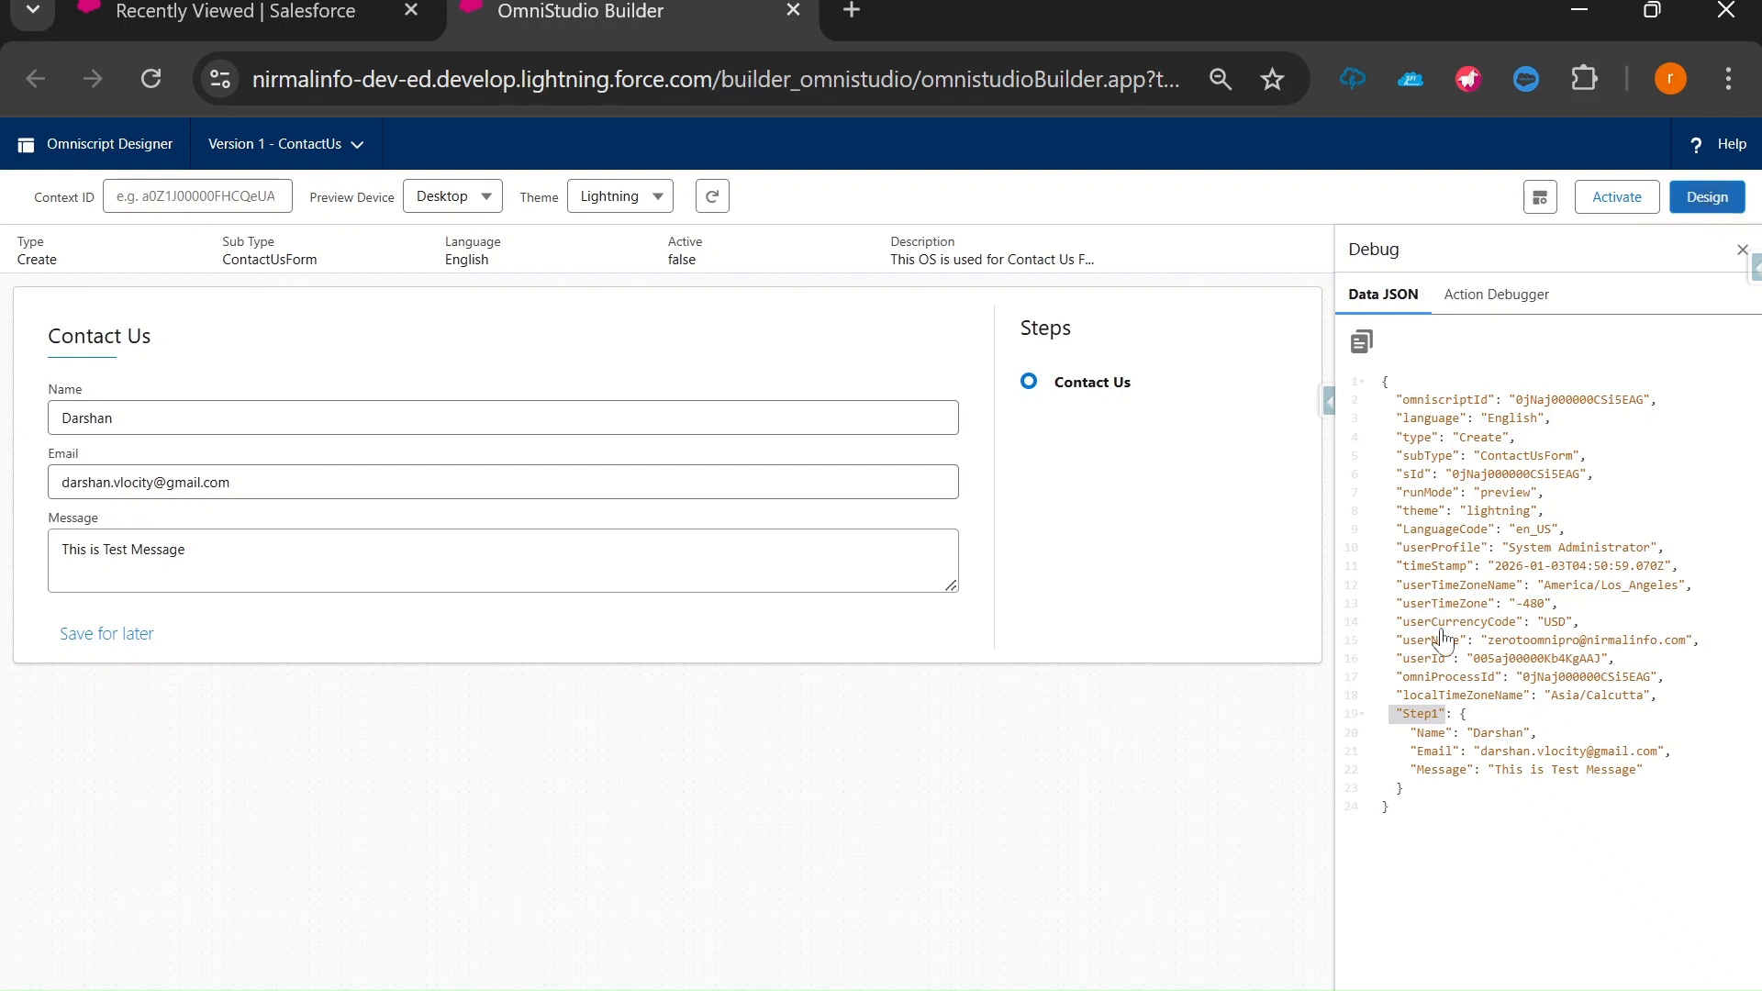
{"action": "left_click", "coordinate": [472, 426]}
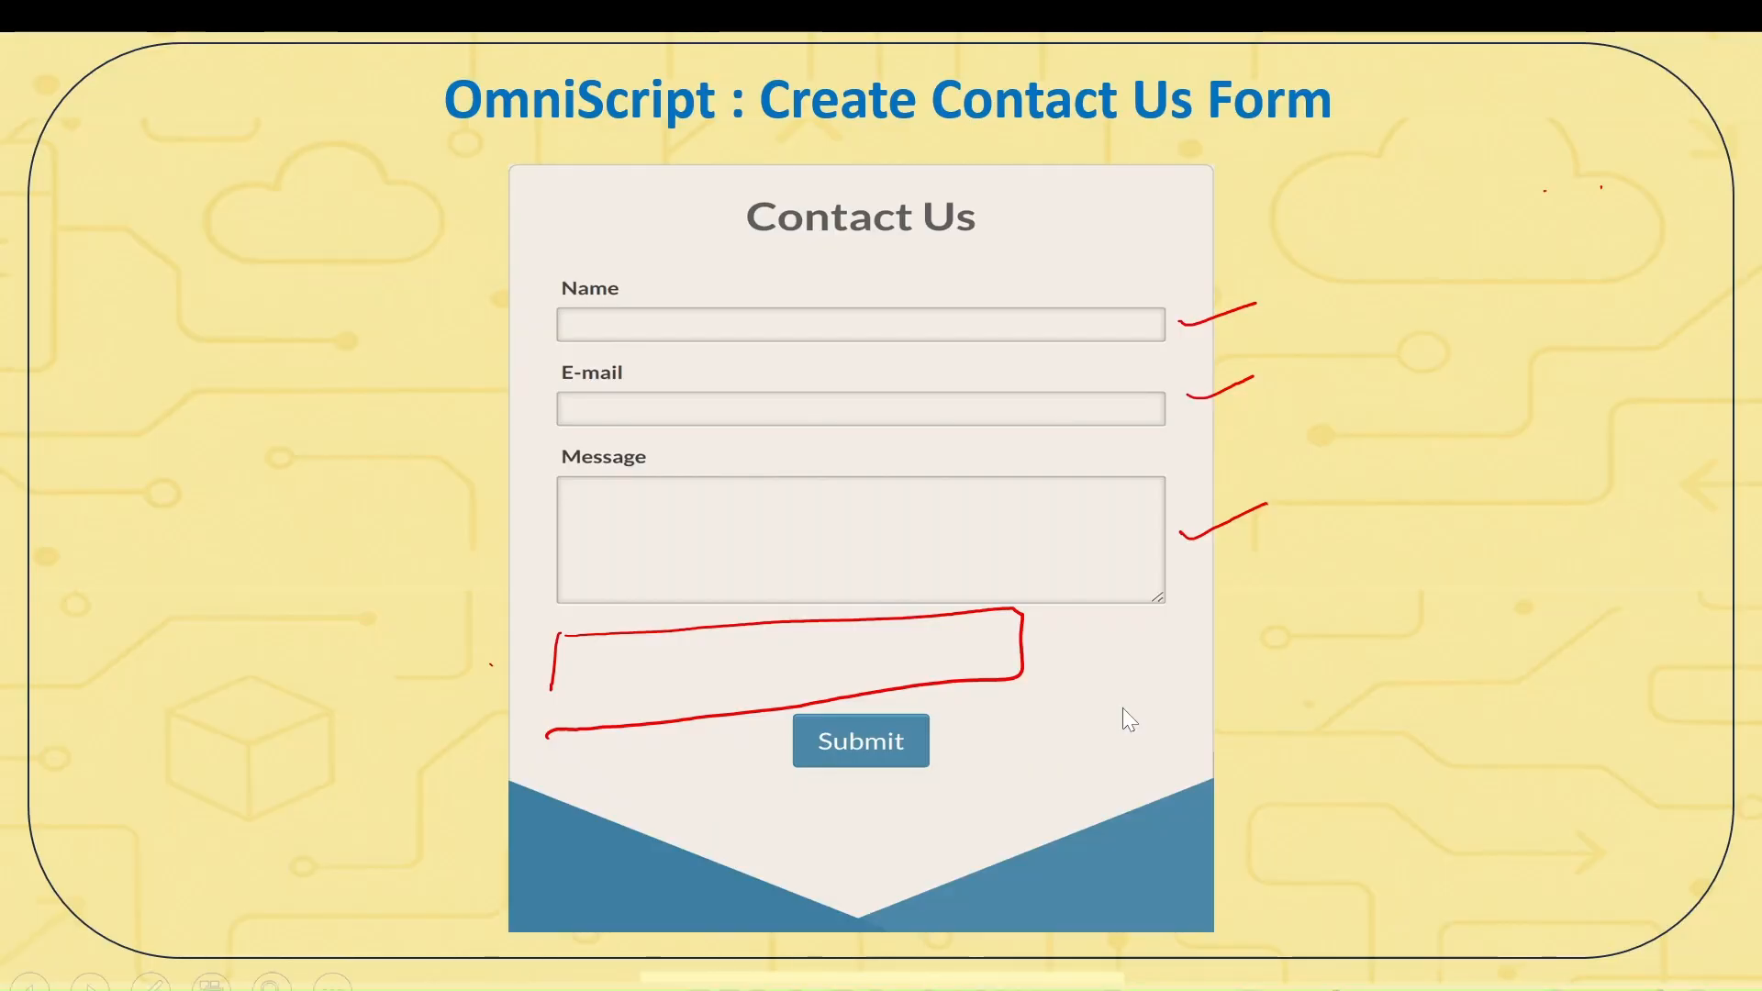
On the slide, underline 'customer enquiries' and ink a dotted, ticked note in the box above Submit.
{"action": "key", "text": "Left"}
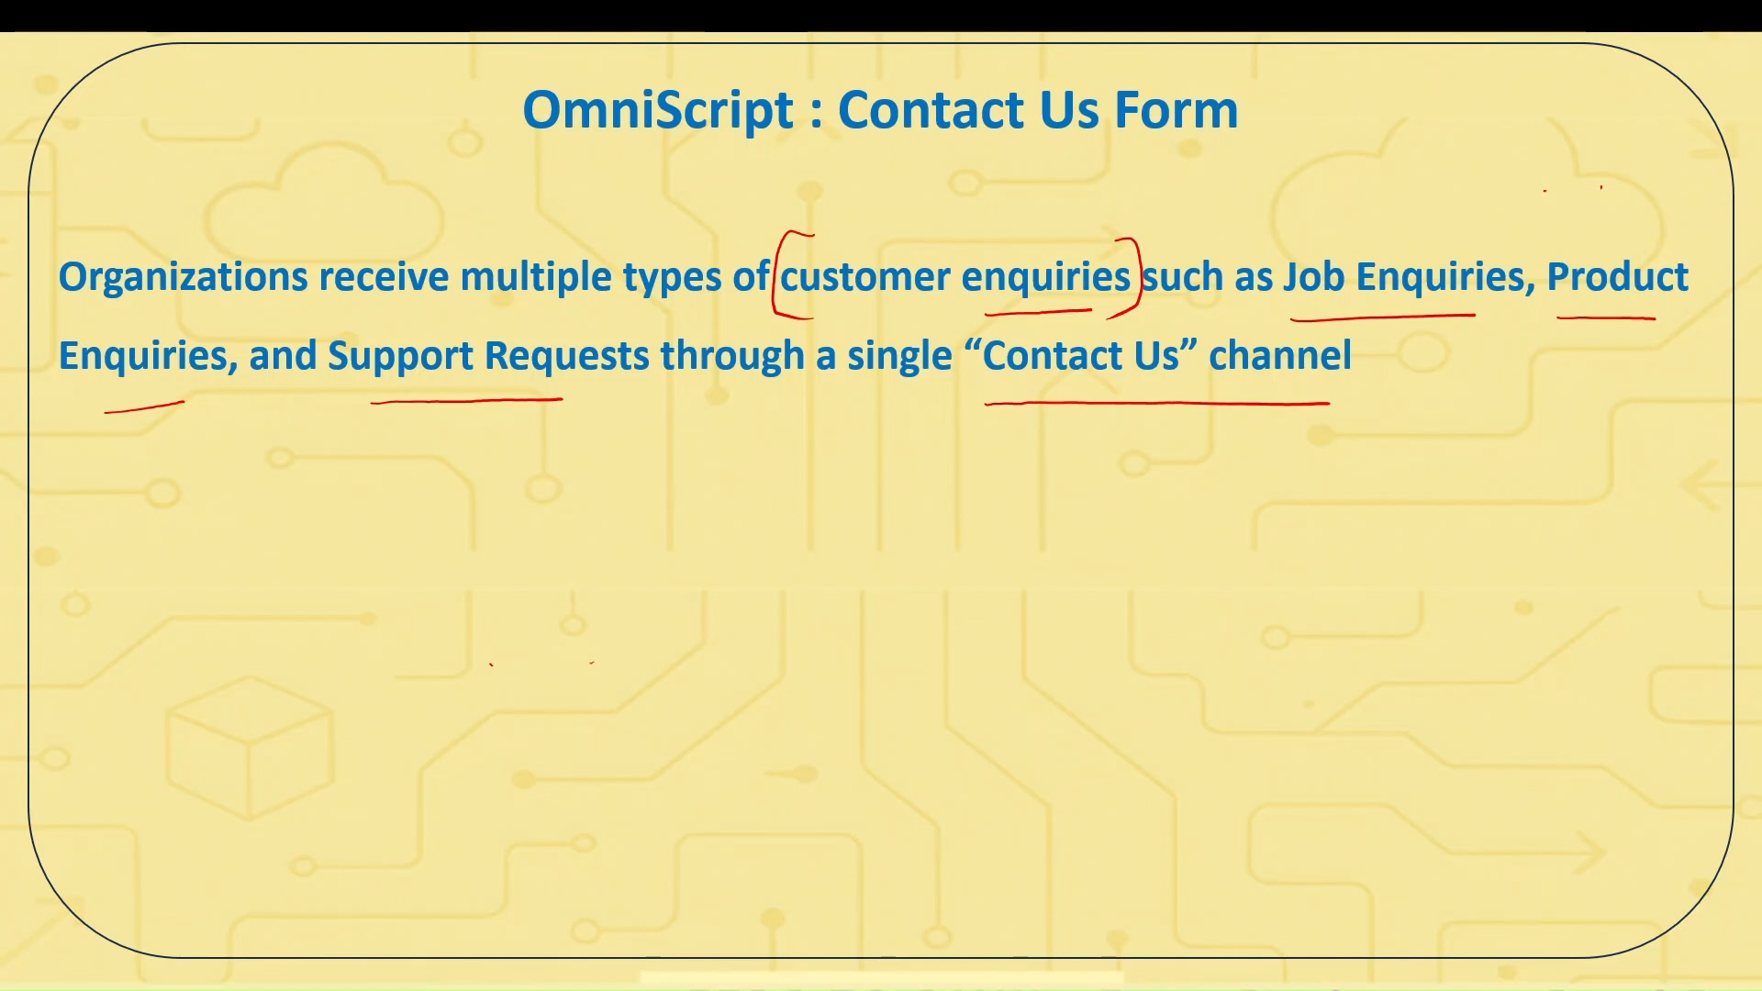
{"action": "left_click_drag", "start_coordinate": [793, 315], "coordinate": [1127, 310]}
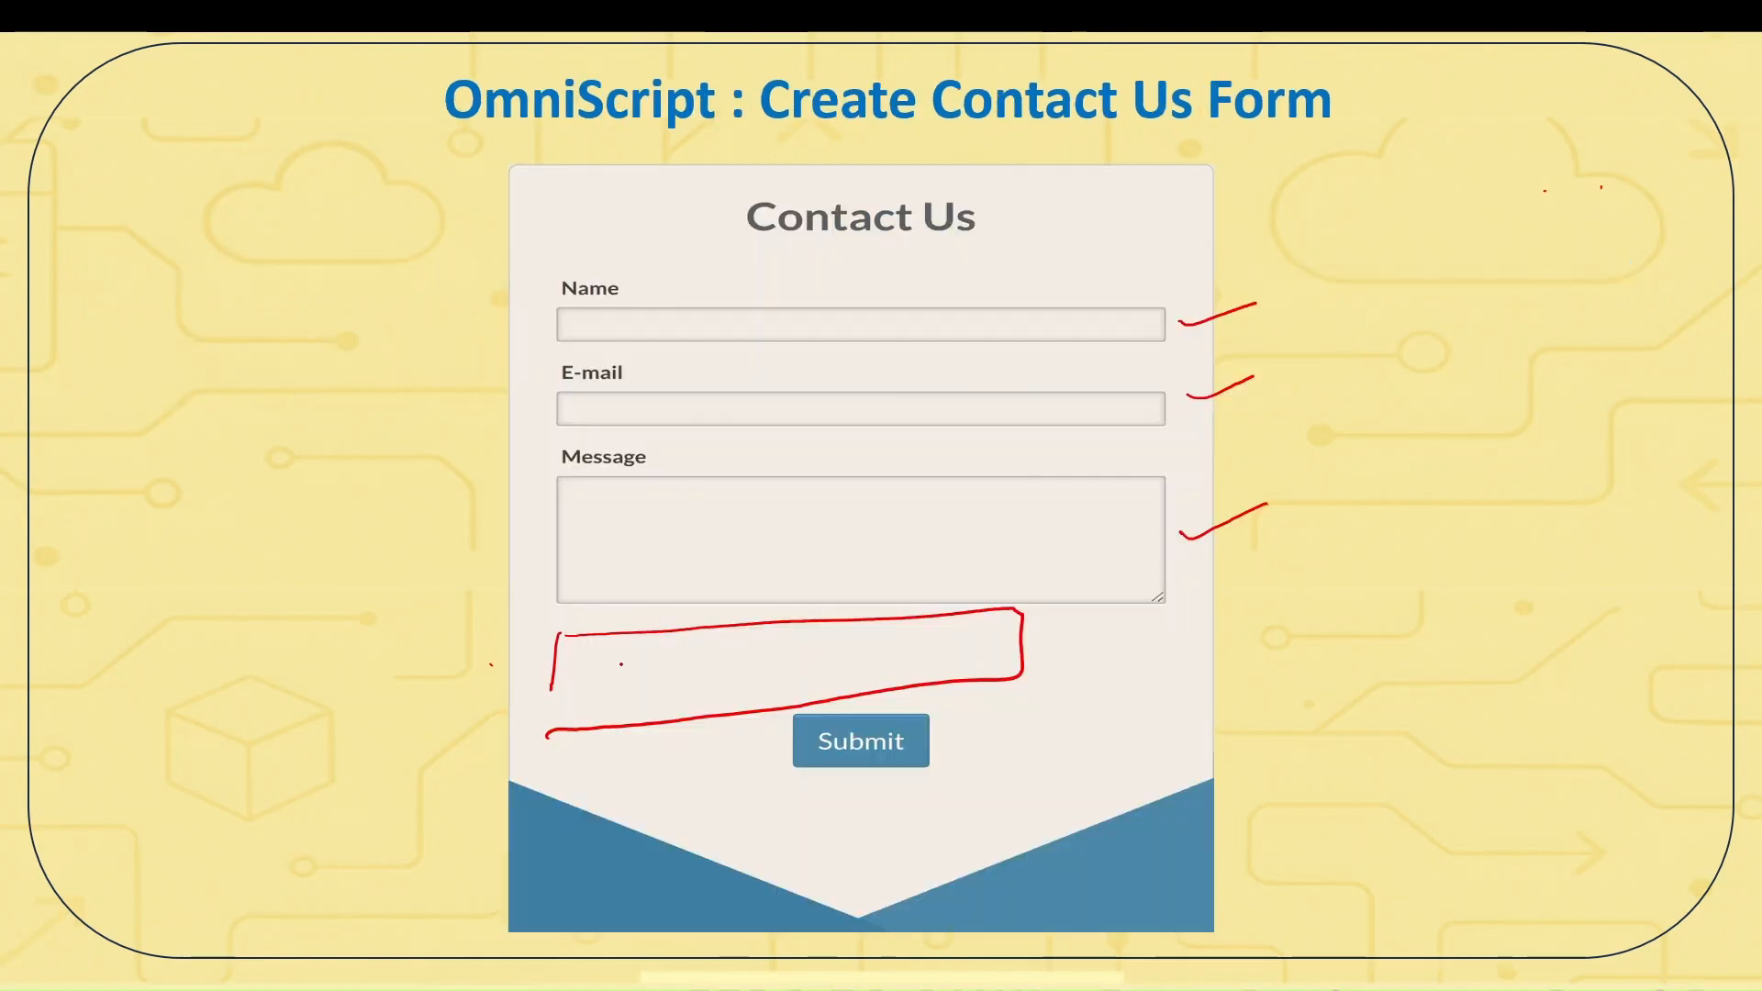
{"action": "mouse_move", "coordinate": [615, 699]}
{"action": "left_mouse_down"}
{"action": "mouse_move", "coordinate": [694, 678]}
{"action": "mouse_move", "coordinate": [725, 690]}
{"action": "left_mouse_up"}
{"action": "left_click", "coordinate": [665, 680]}
{"action": "left_click", "coordinate": [672, 667]}
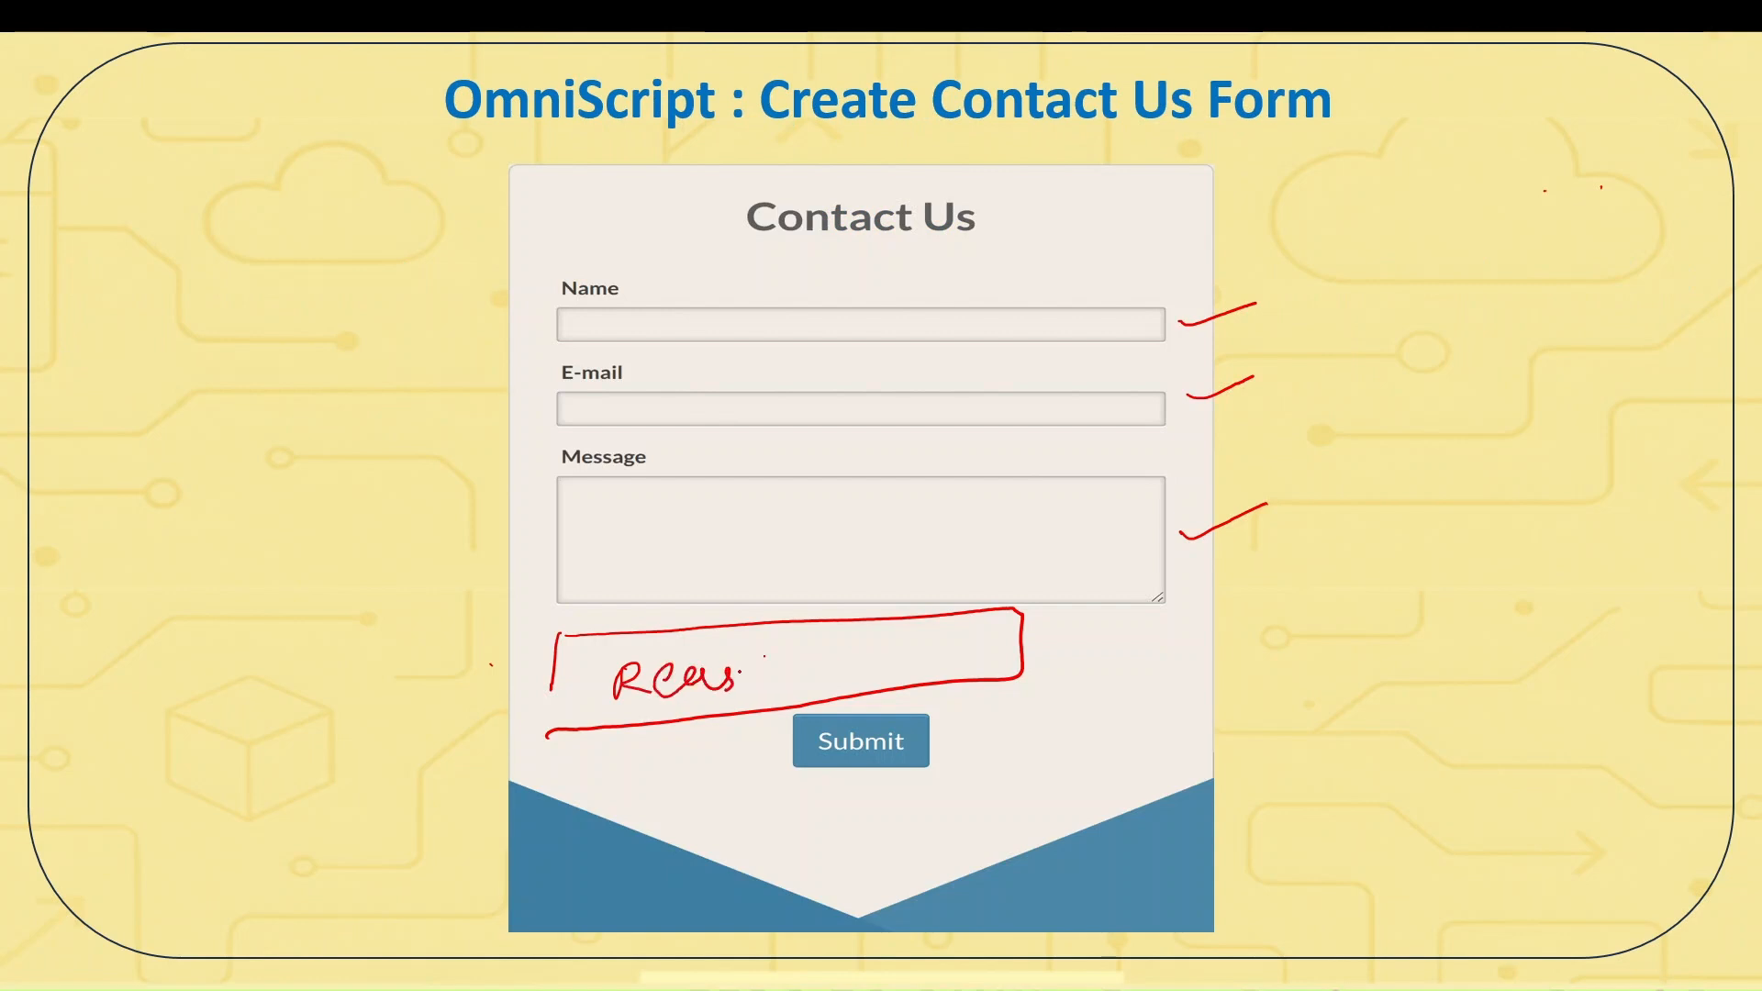
{"action": "left_click_drag", "start_coordinate": [951, 640], "coordinate": [976, 643]}
{"action": "key", "text": "alt+Tab"}
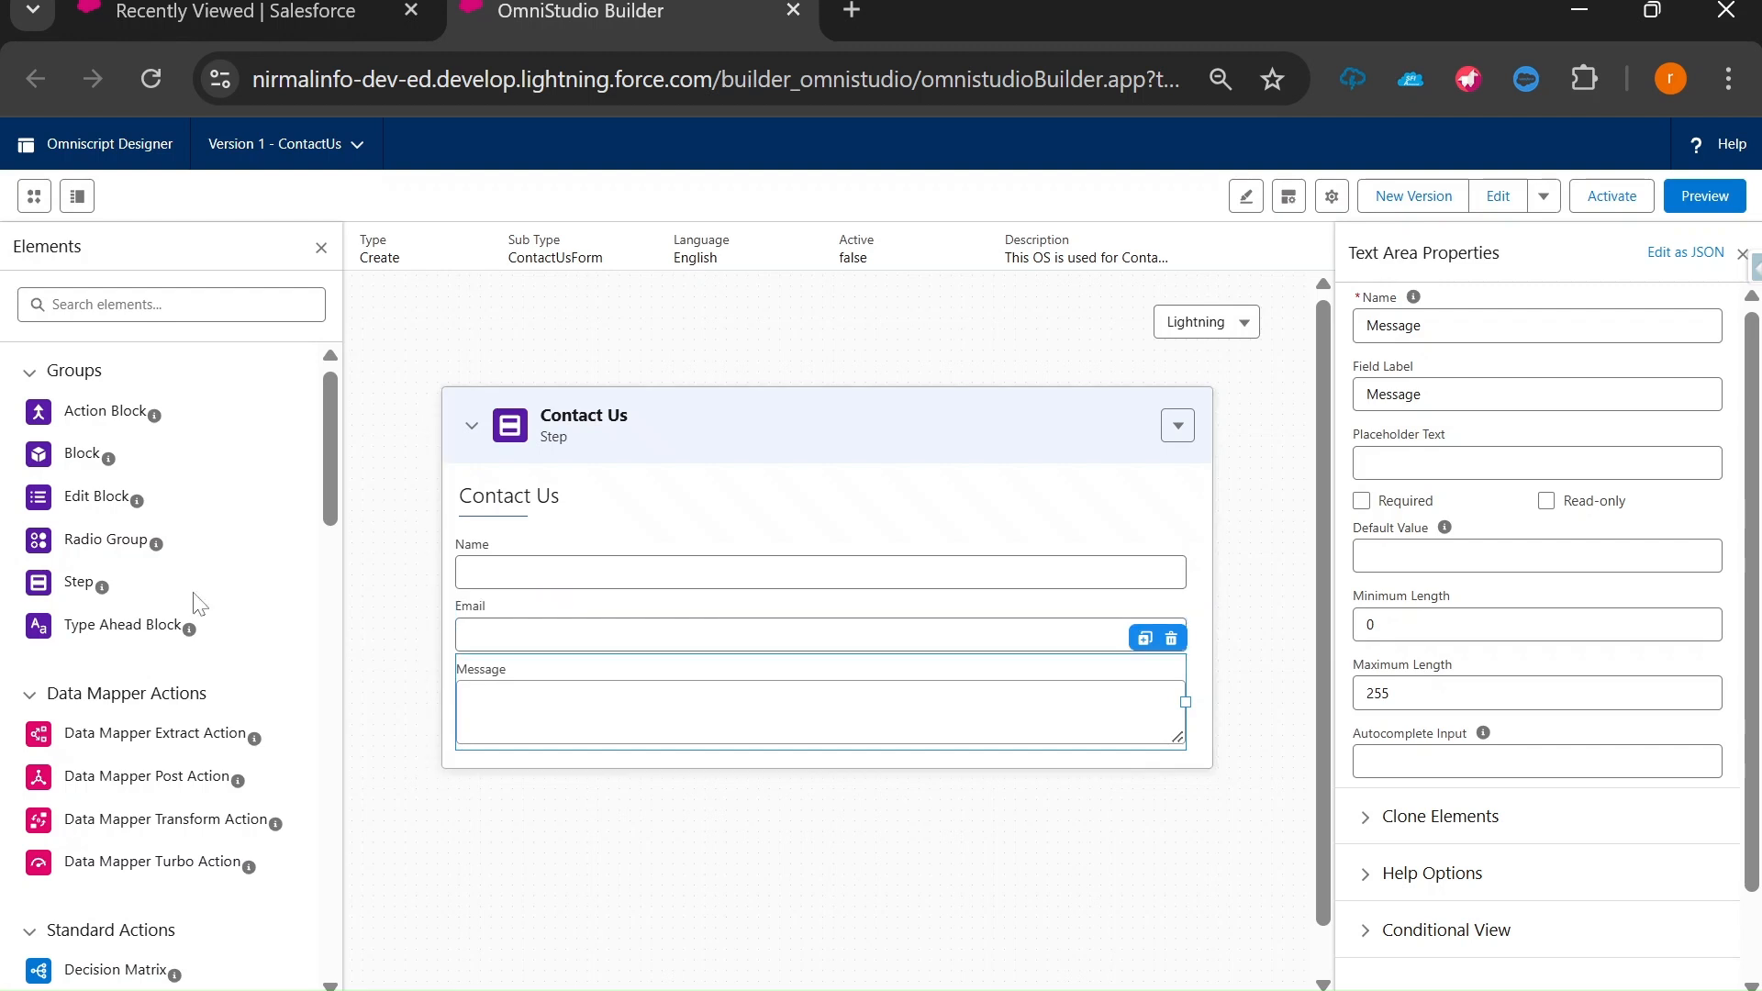
Search elements for 'Select' and drop a Select field between Email and Message.
{"action": "left_click", "coordinate": [171, 305]}
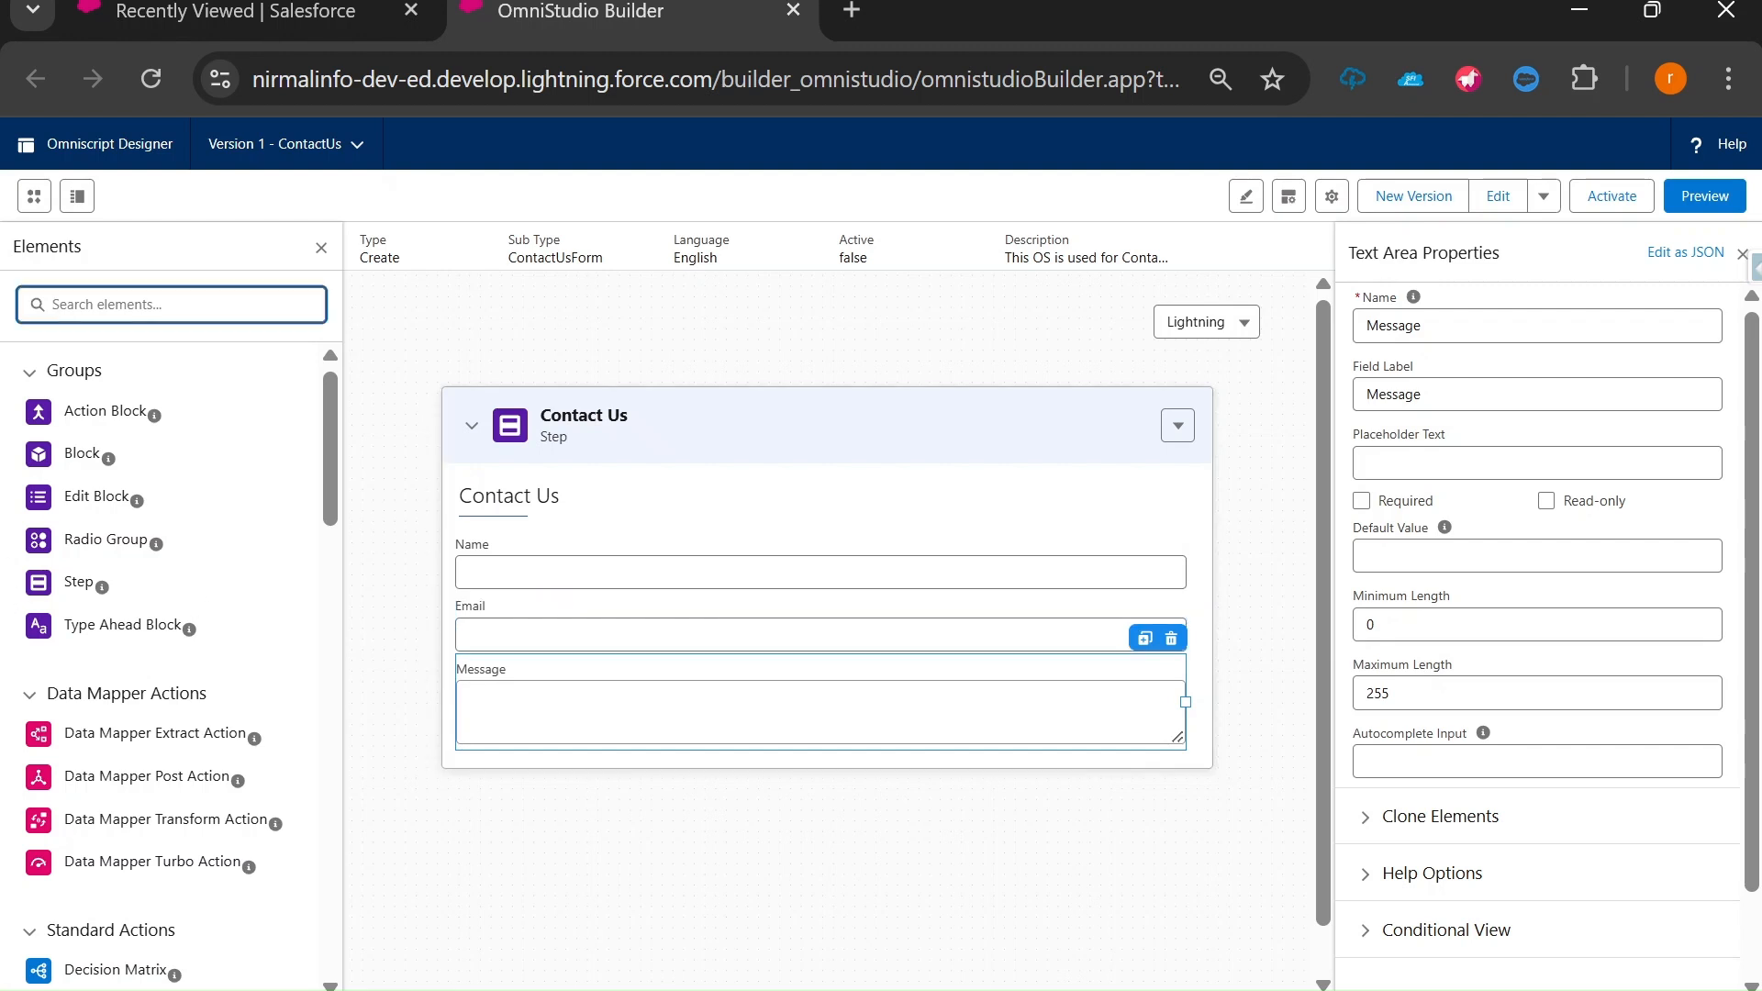
{"action": "type", "text": "Select"}
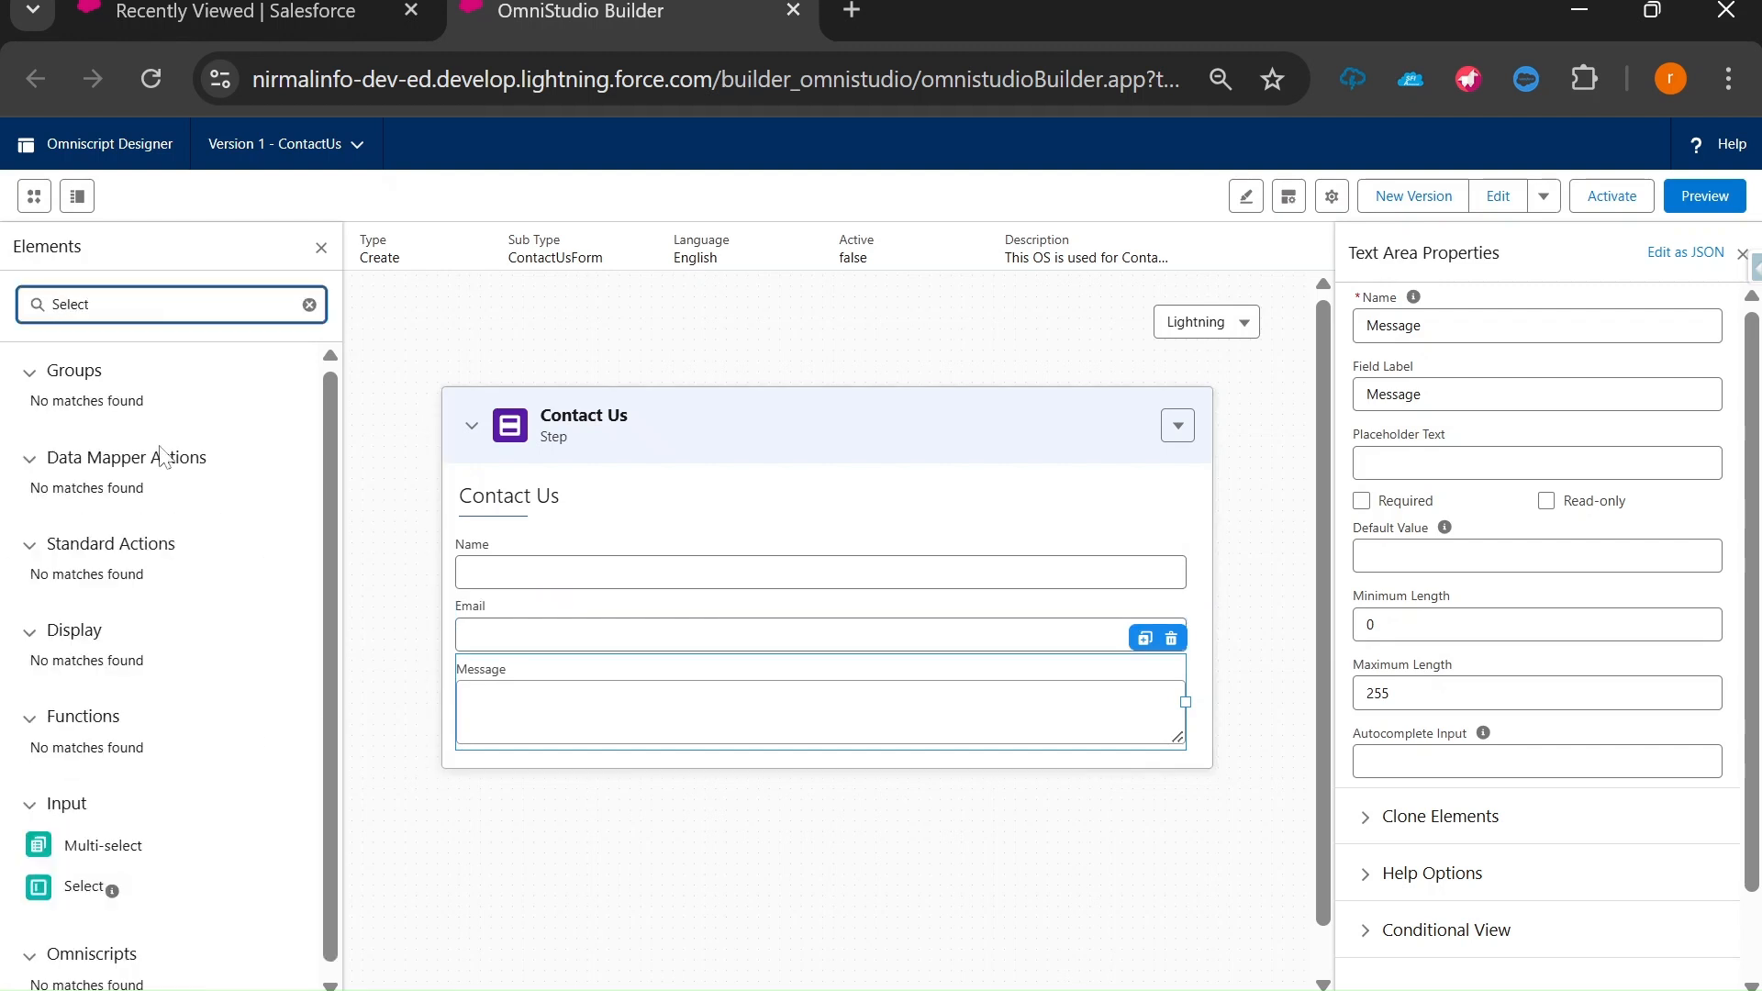
{"action": "scroll", "coordinate": [143, 739], "scroll_direction": "down", "scroll_amount": 1}
{"action": "type", "text": "ct"}
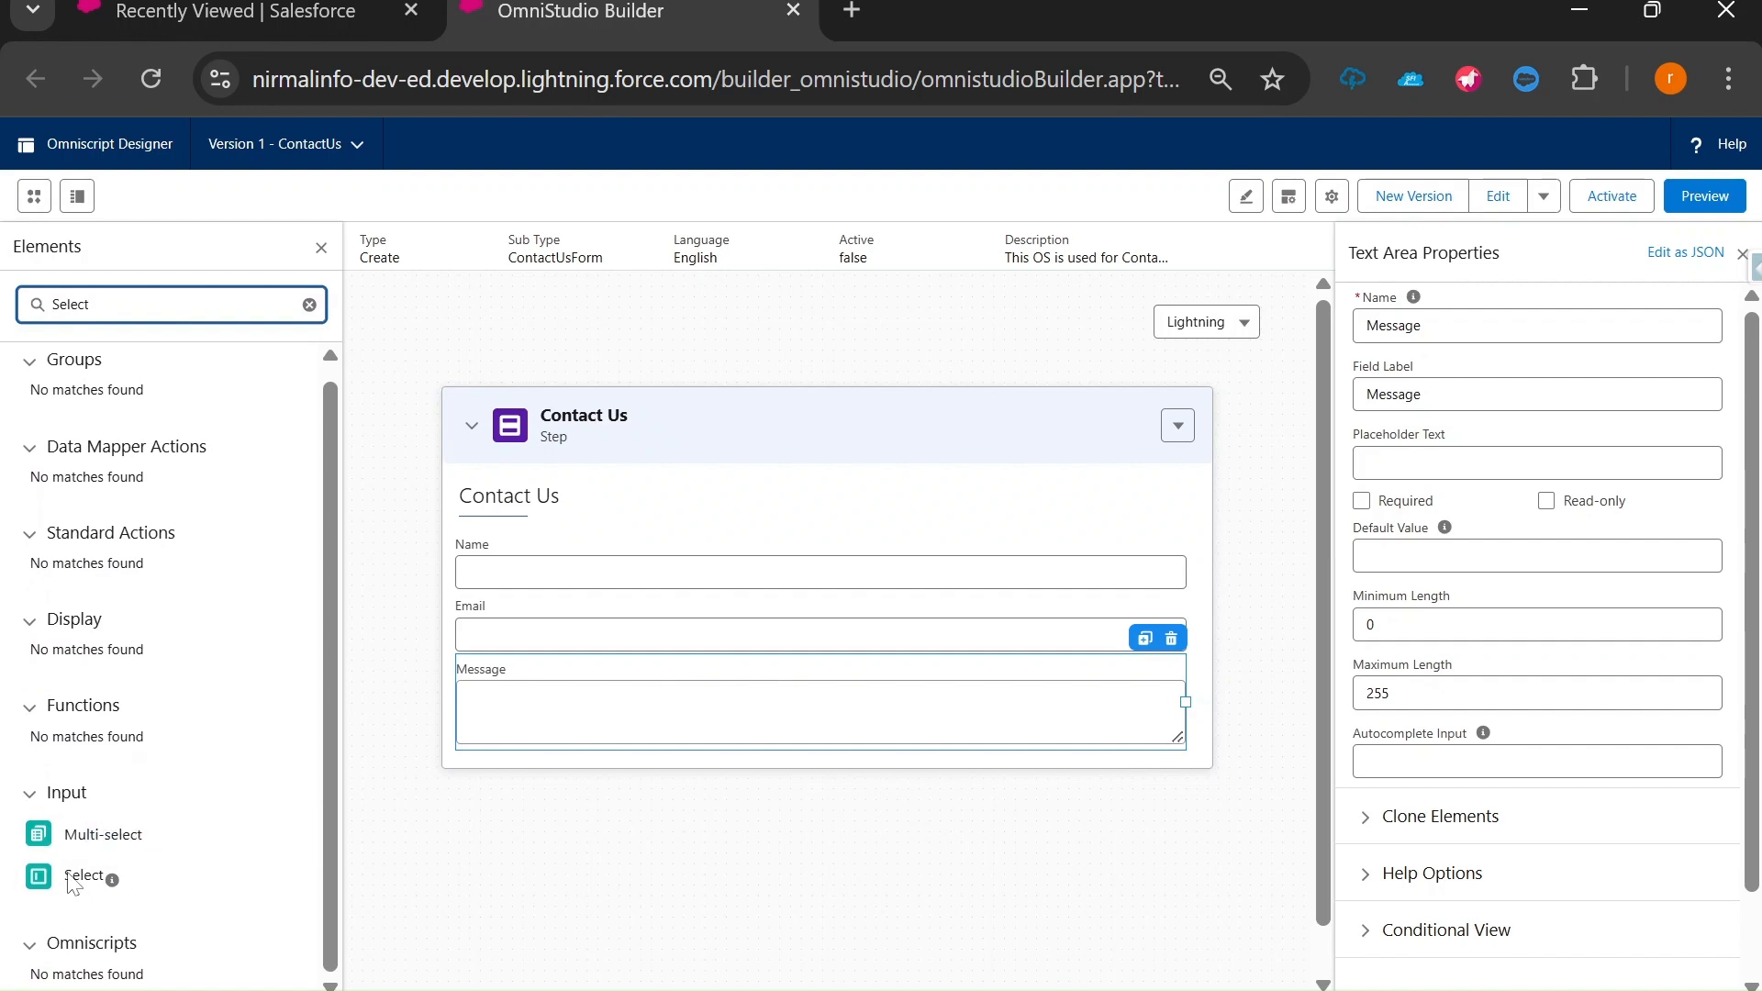
{"action": "left_click_drag", "start_coordinate": [85, 877], "coordinate": [503, 669]}
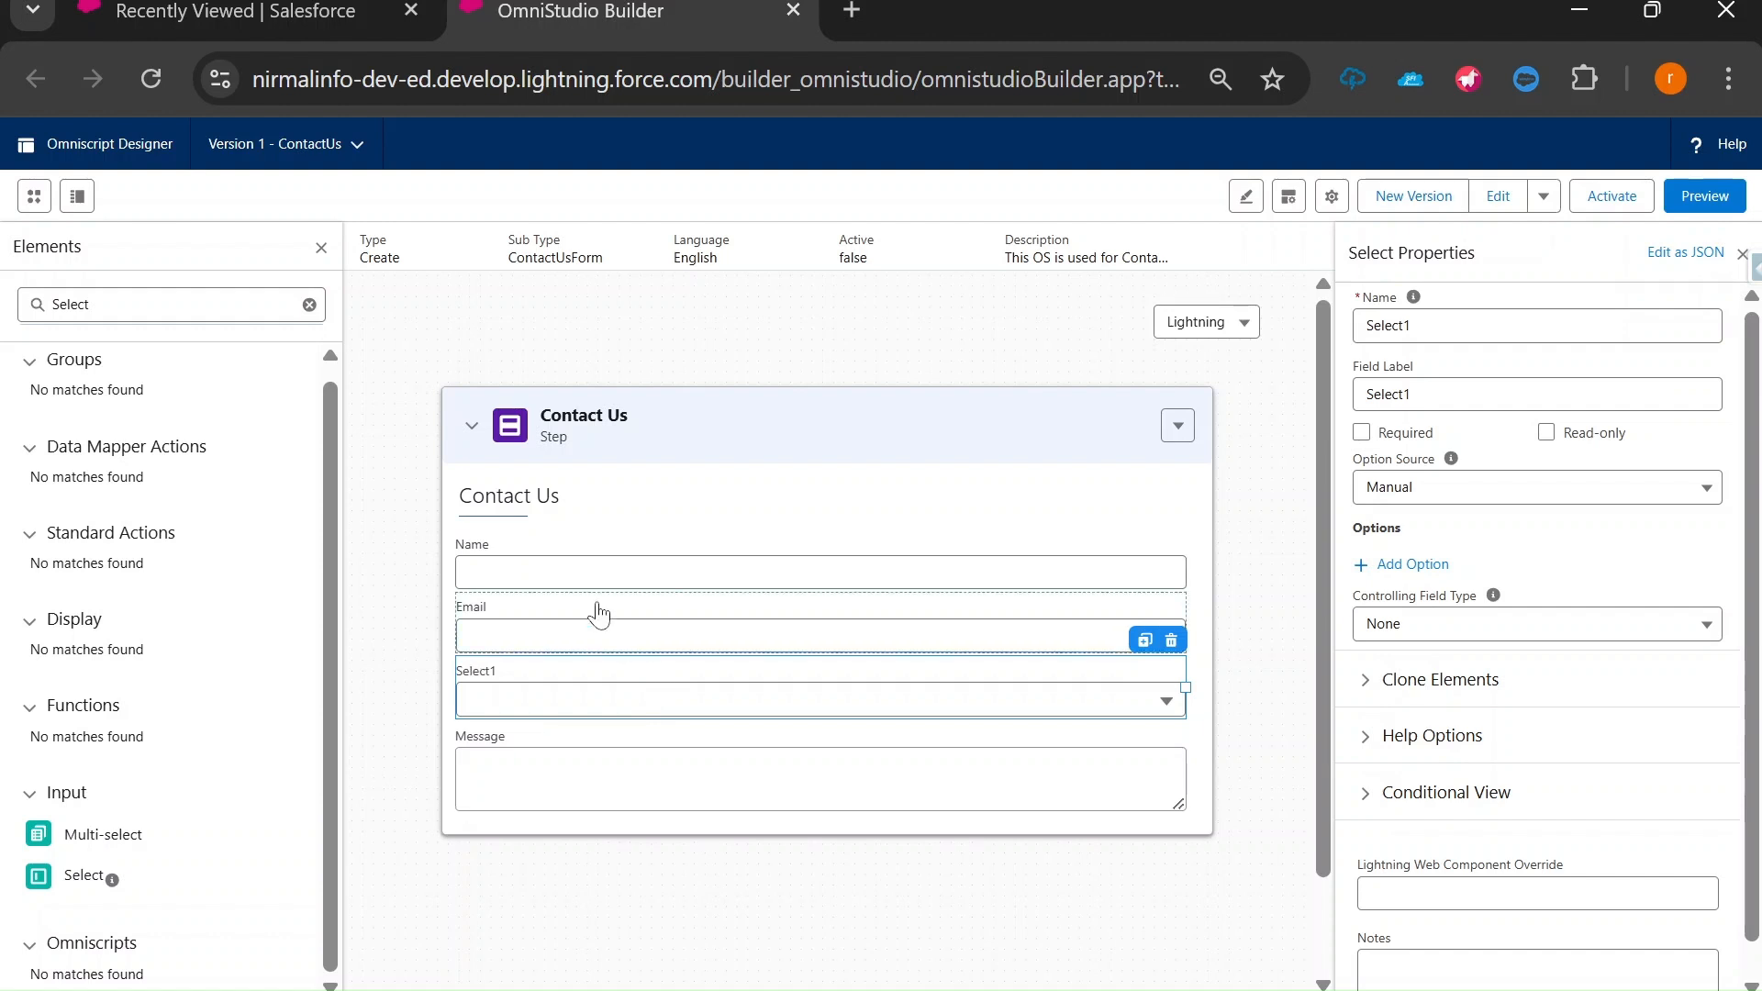
Give Select1 the Field Label 'Purpose' and the element Name 'Puprpose'.
{"action": "left_click", "coordinate": [547, 576]}
{"action": "left_click", "coordinate": [533, 642]}
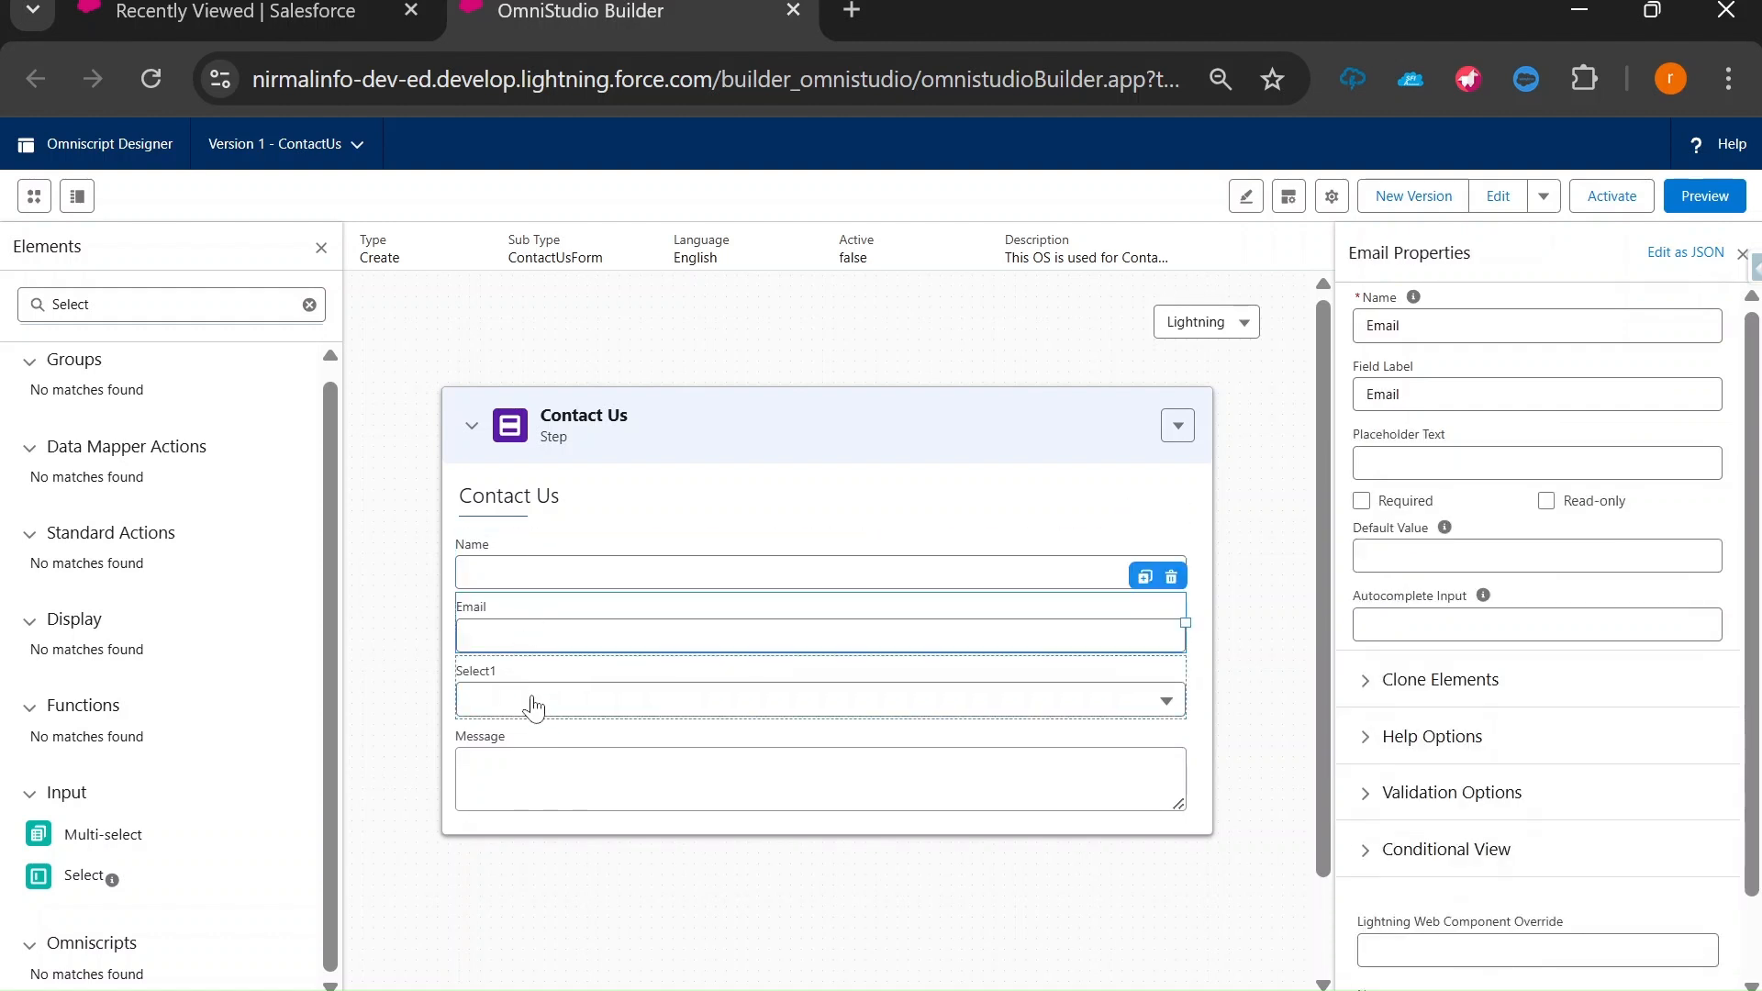
{"action": "left_click", "coordinate": [528, 693]}
{"action": "left_click_drag", "start_coordinate": [1413, 395], "coordinate": [1356, 400]}
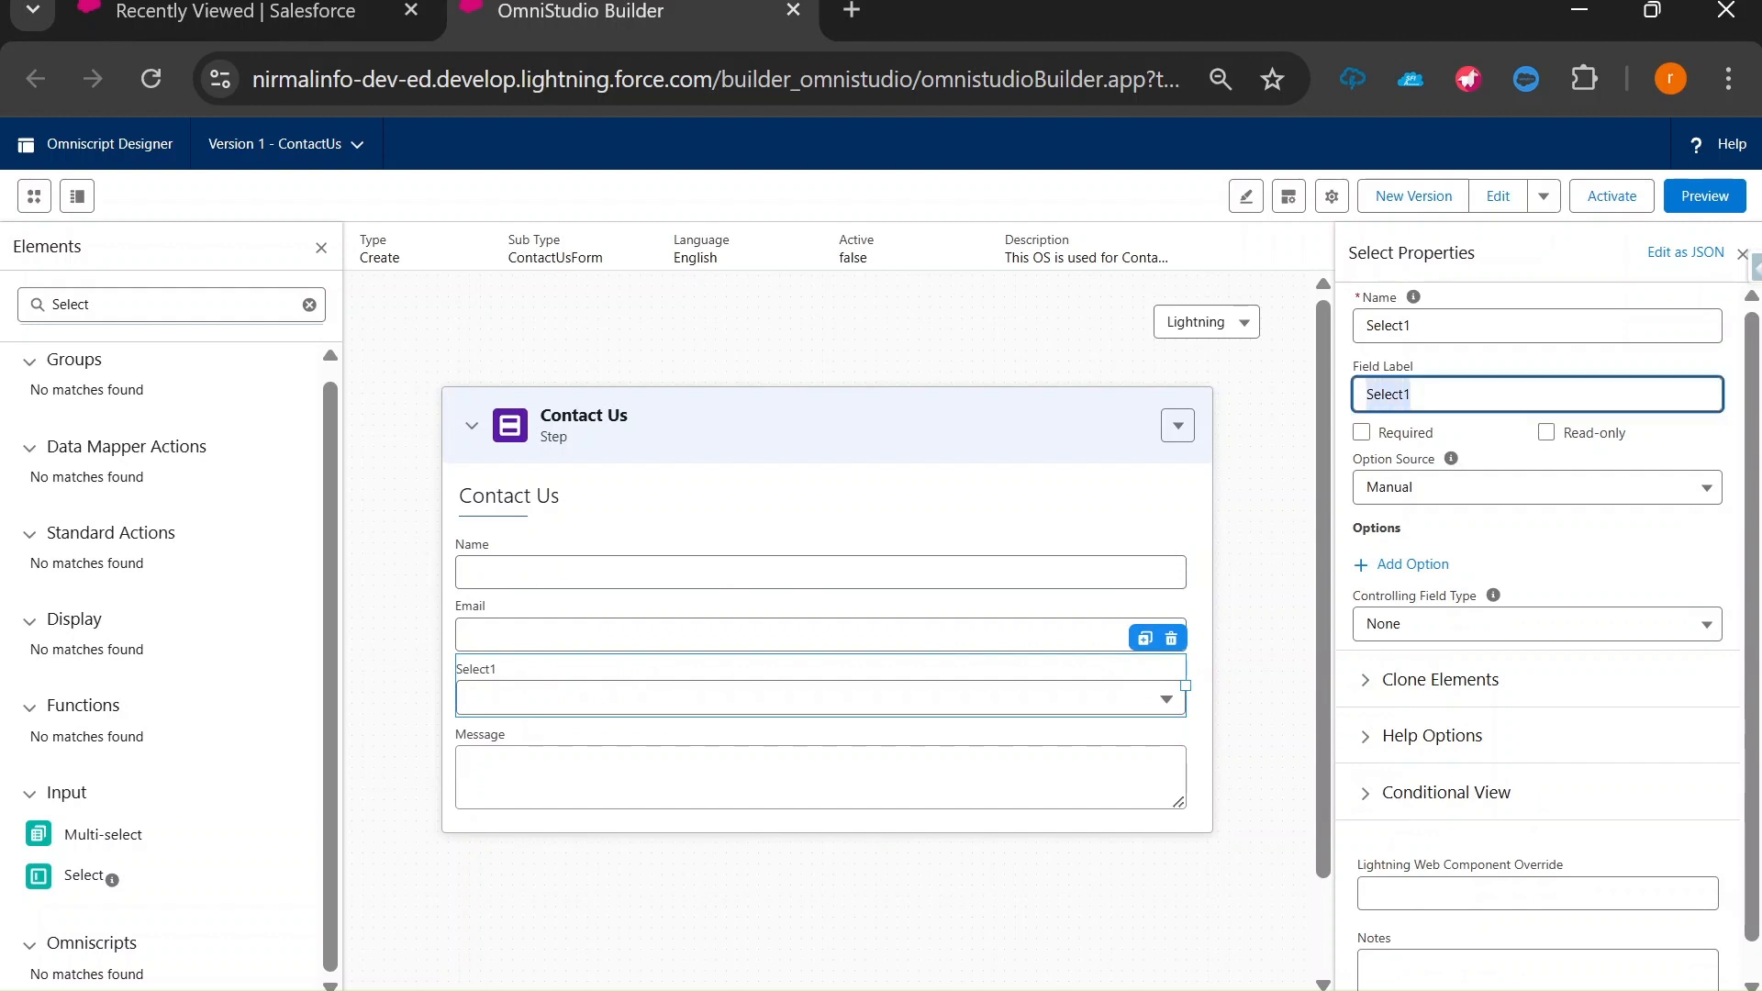
{"action": "type", "text": "Pupose"}
{"action": "left_click", "coordinate": [1383, 395]}
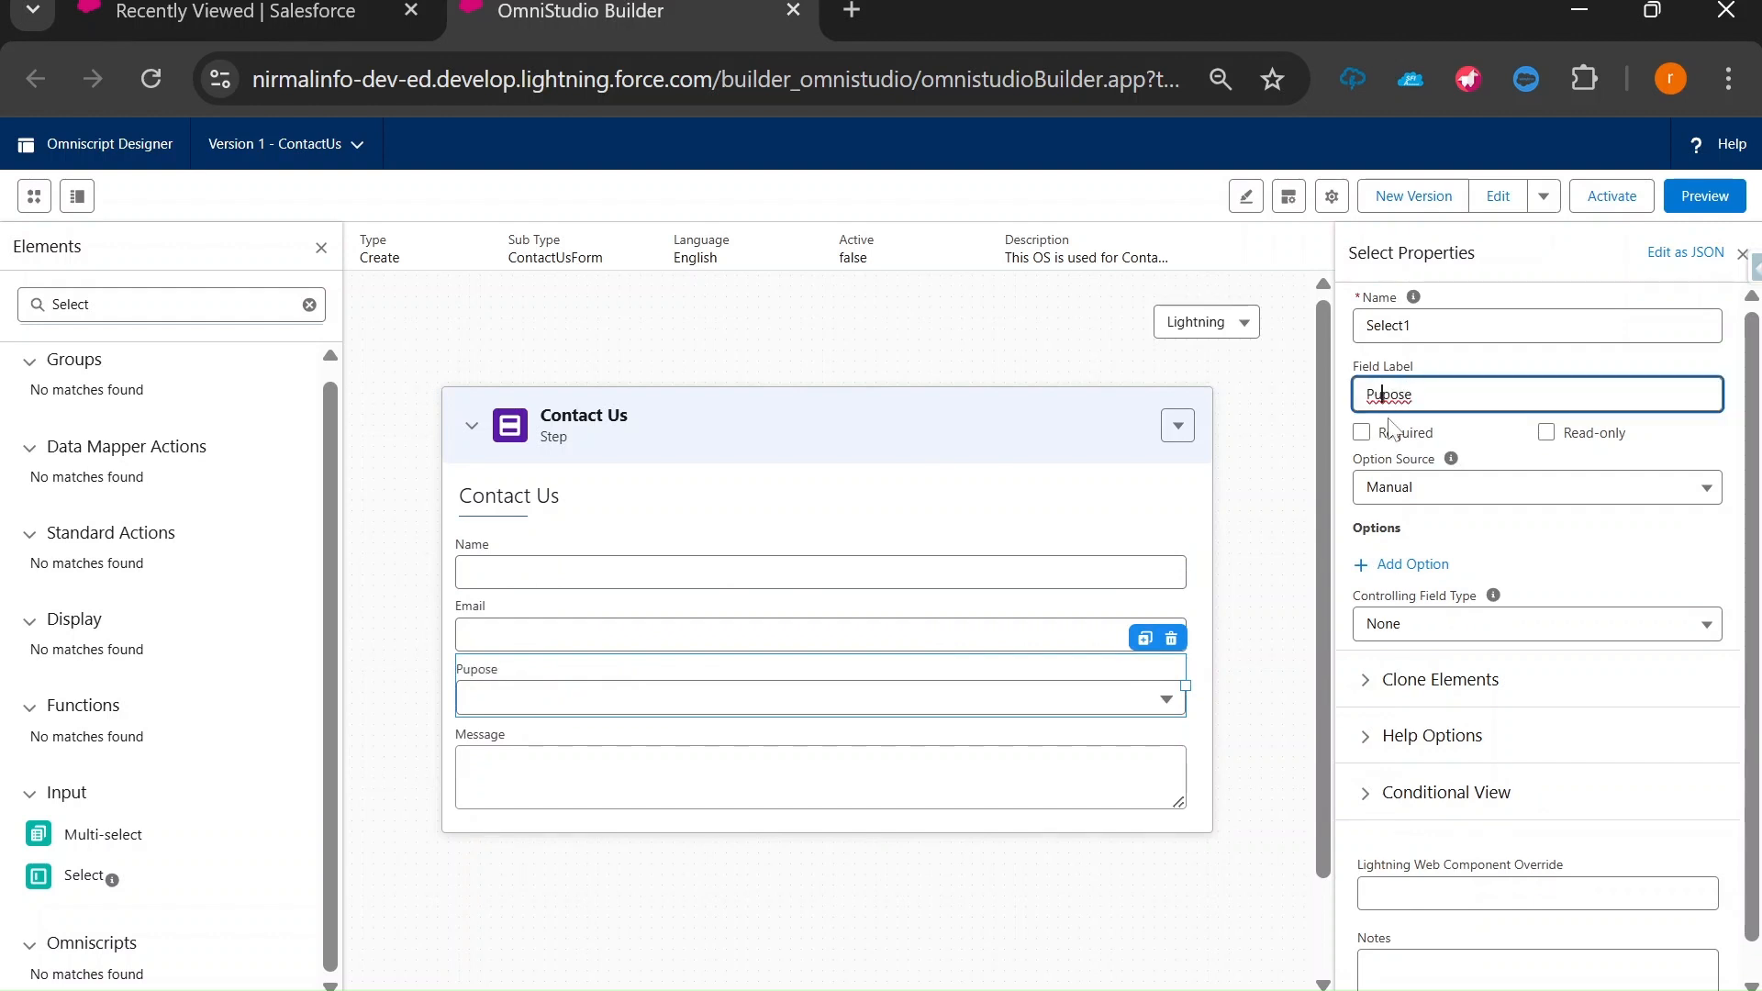
{"action": "type", "text": "r"}
{"action": "left_click_drag", "start_coordinate": [1431, 327], "coordinate": [1355, 328]}
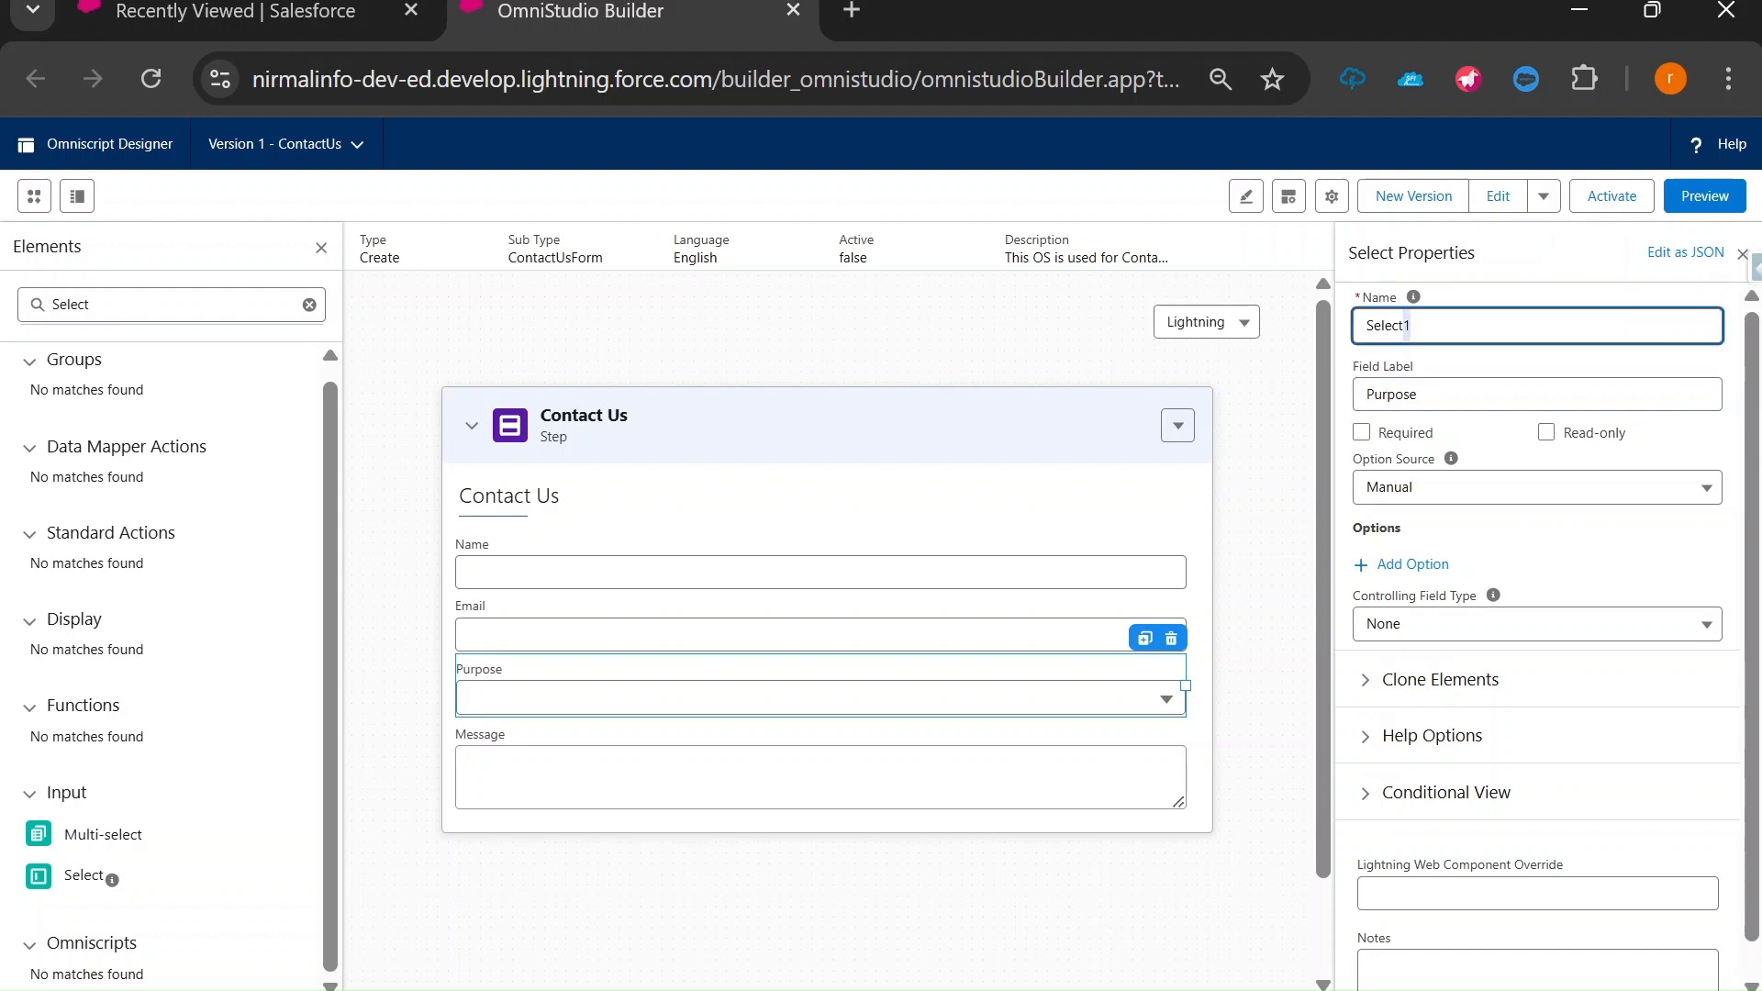
{"action": "type", "text": "Puprpos"}
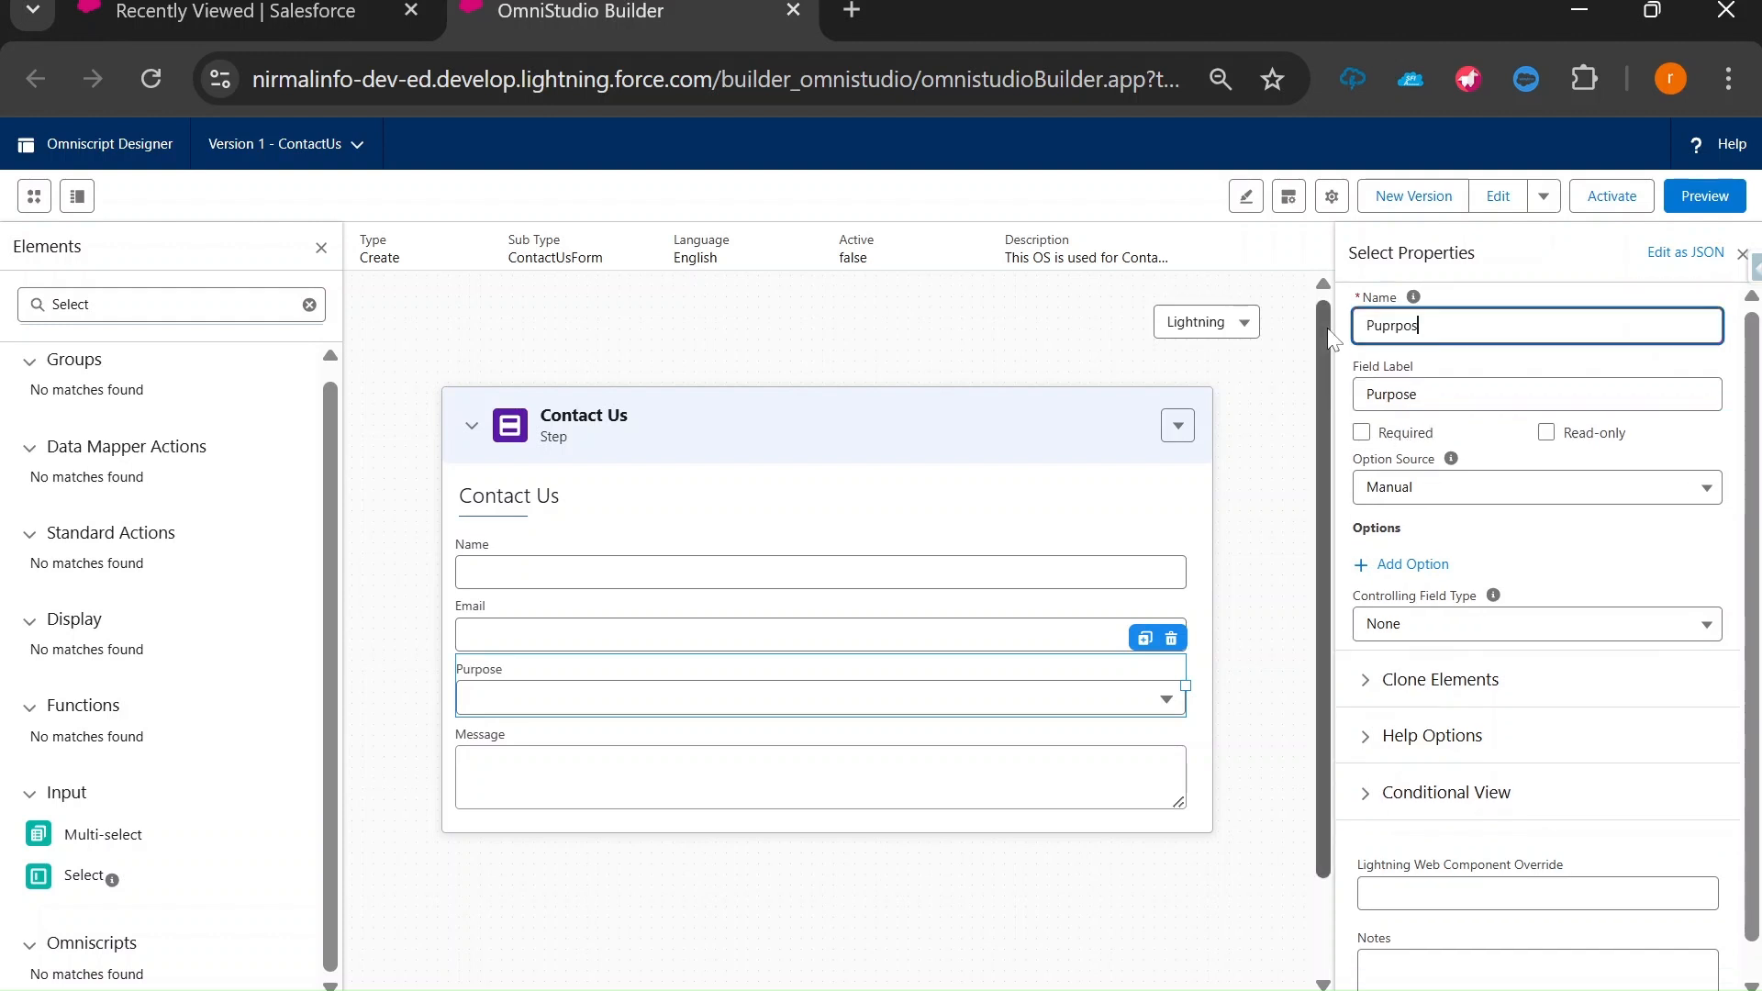
{"action": "type", "text": "e"}
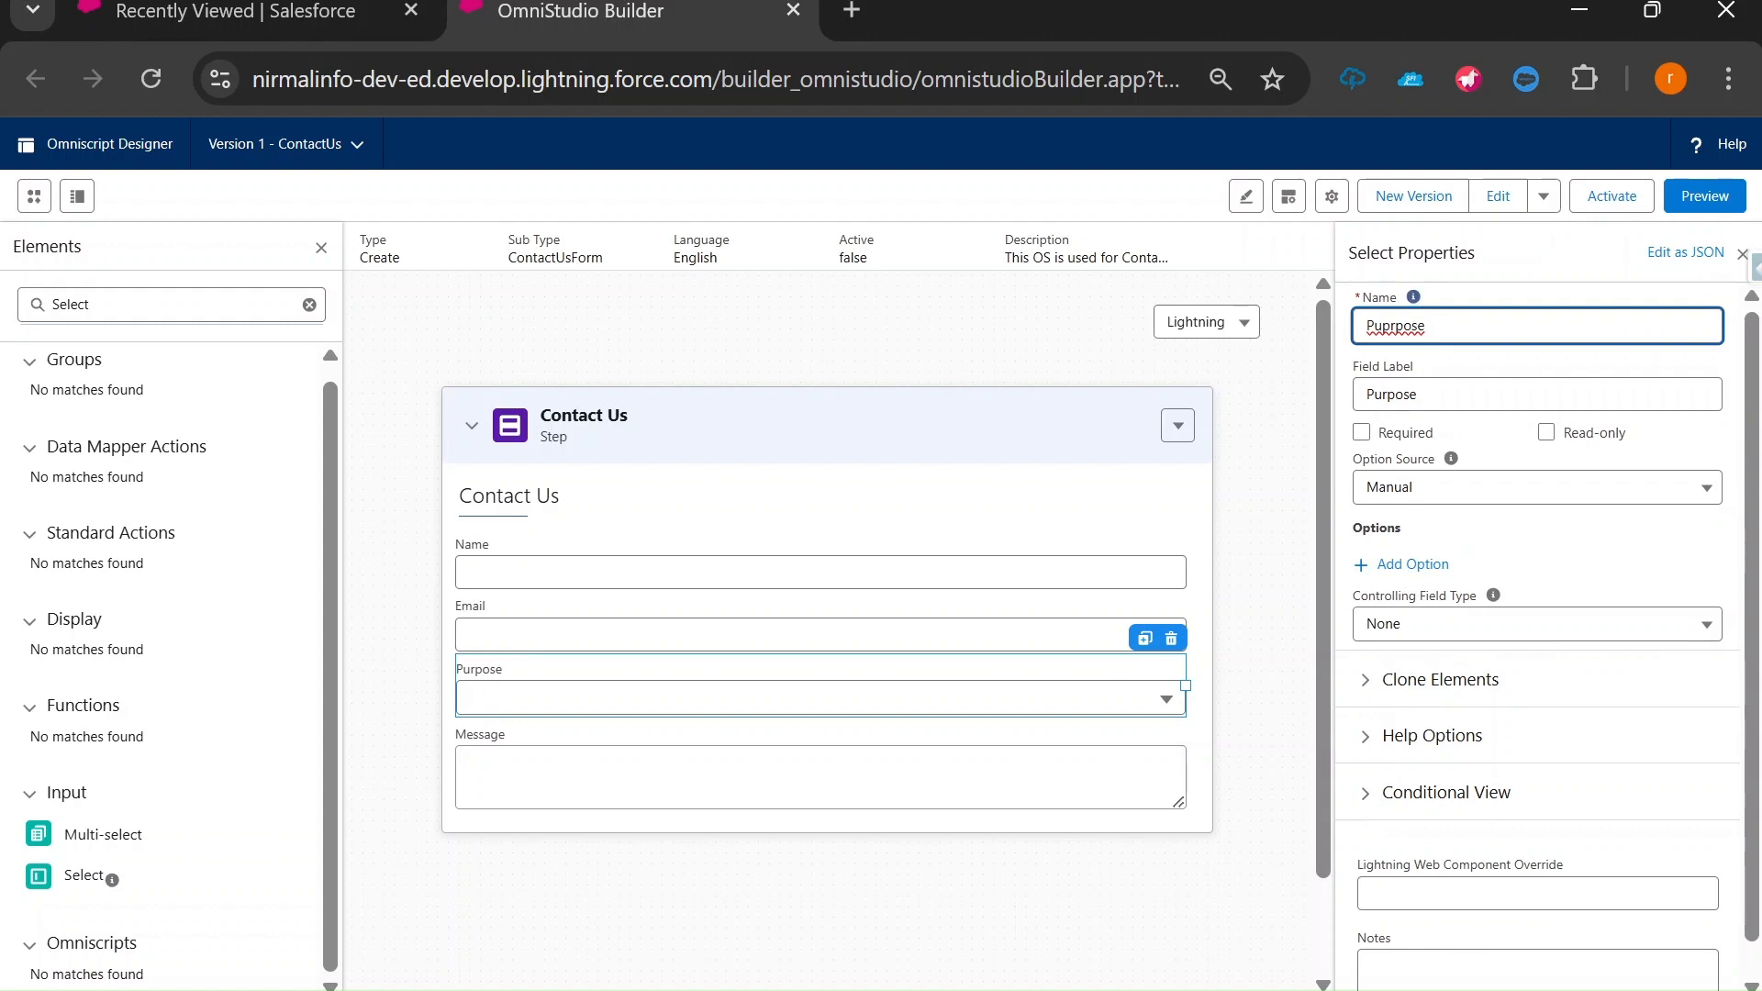
Add the Job Enquiry and Product Enquiry options, each with matching value and label.
{"action": "left_click", "coordinate": [1404, 565]}
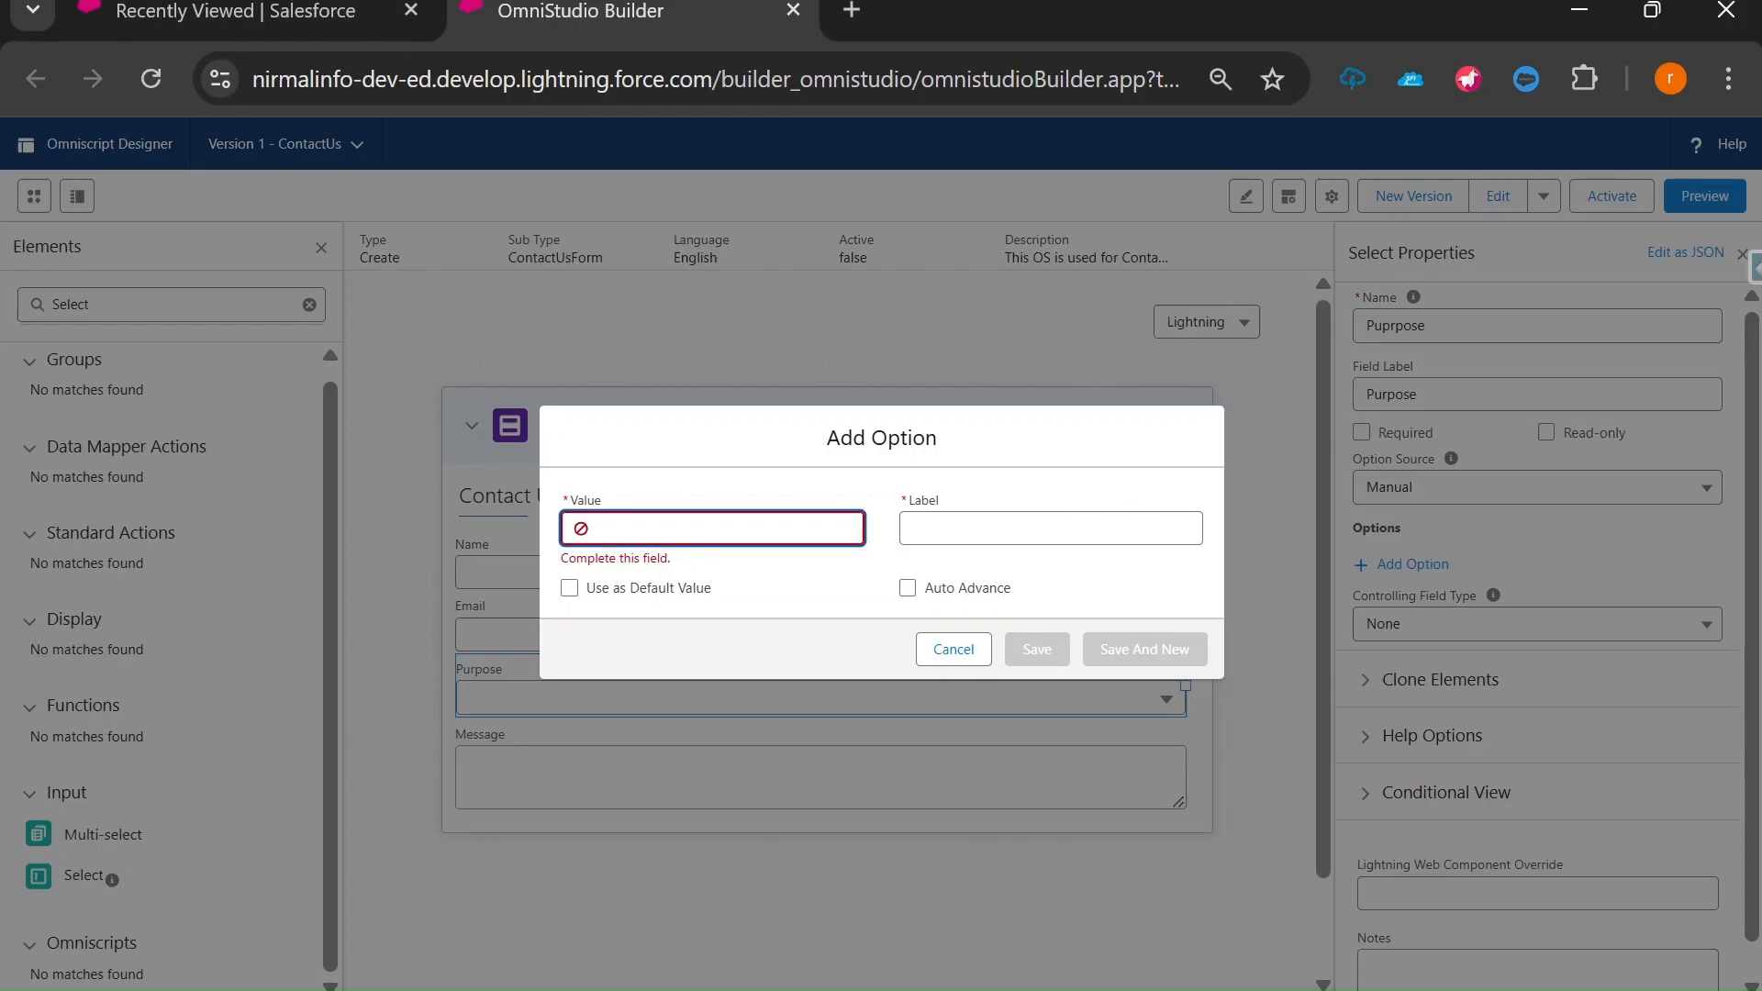
{"action": "type", "text": "Job Enquiry"}
{"action": "key", "text": "ctrl+a"}
{"action": "key", "text": "ctrl+c"}
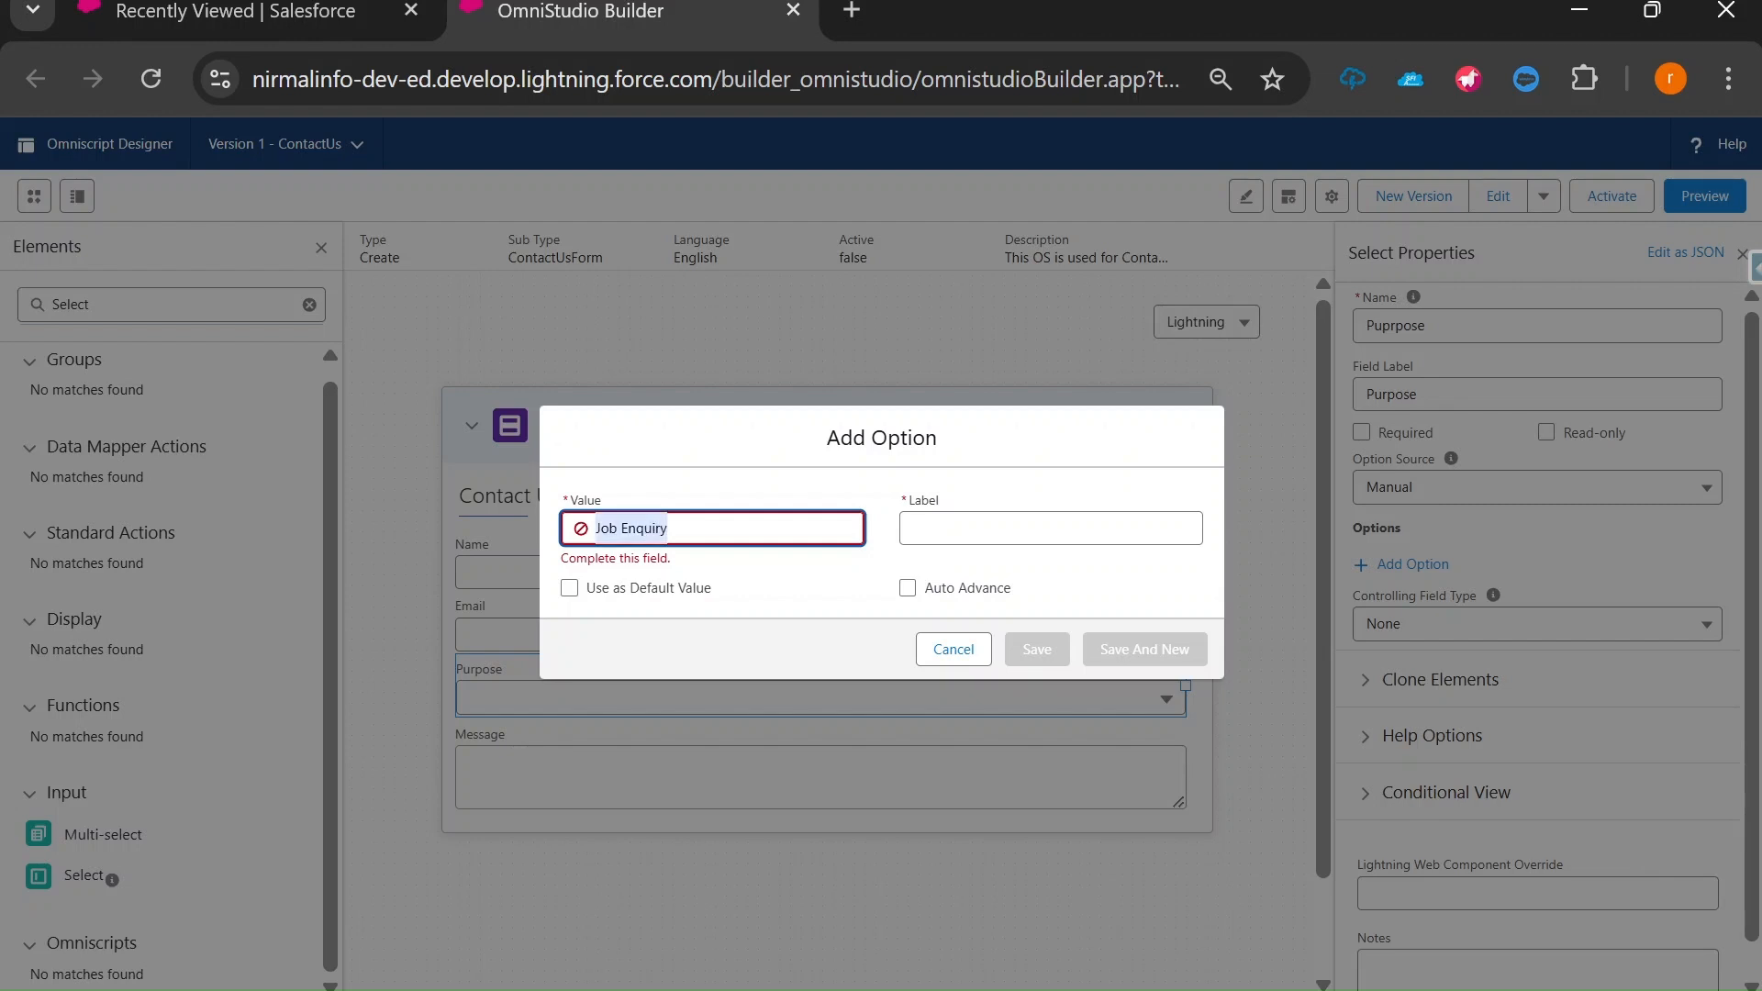
{"action": "key", "text": "Tab"}
{"action": "key", "text": "ctrl+v"}
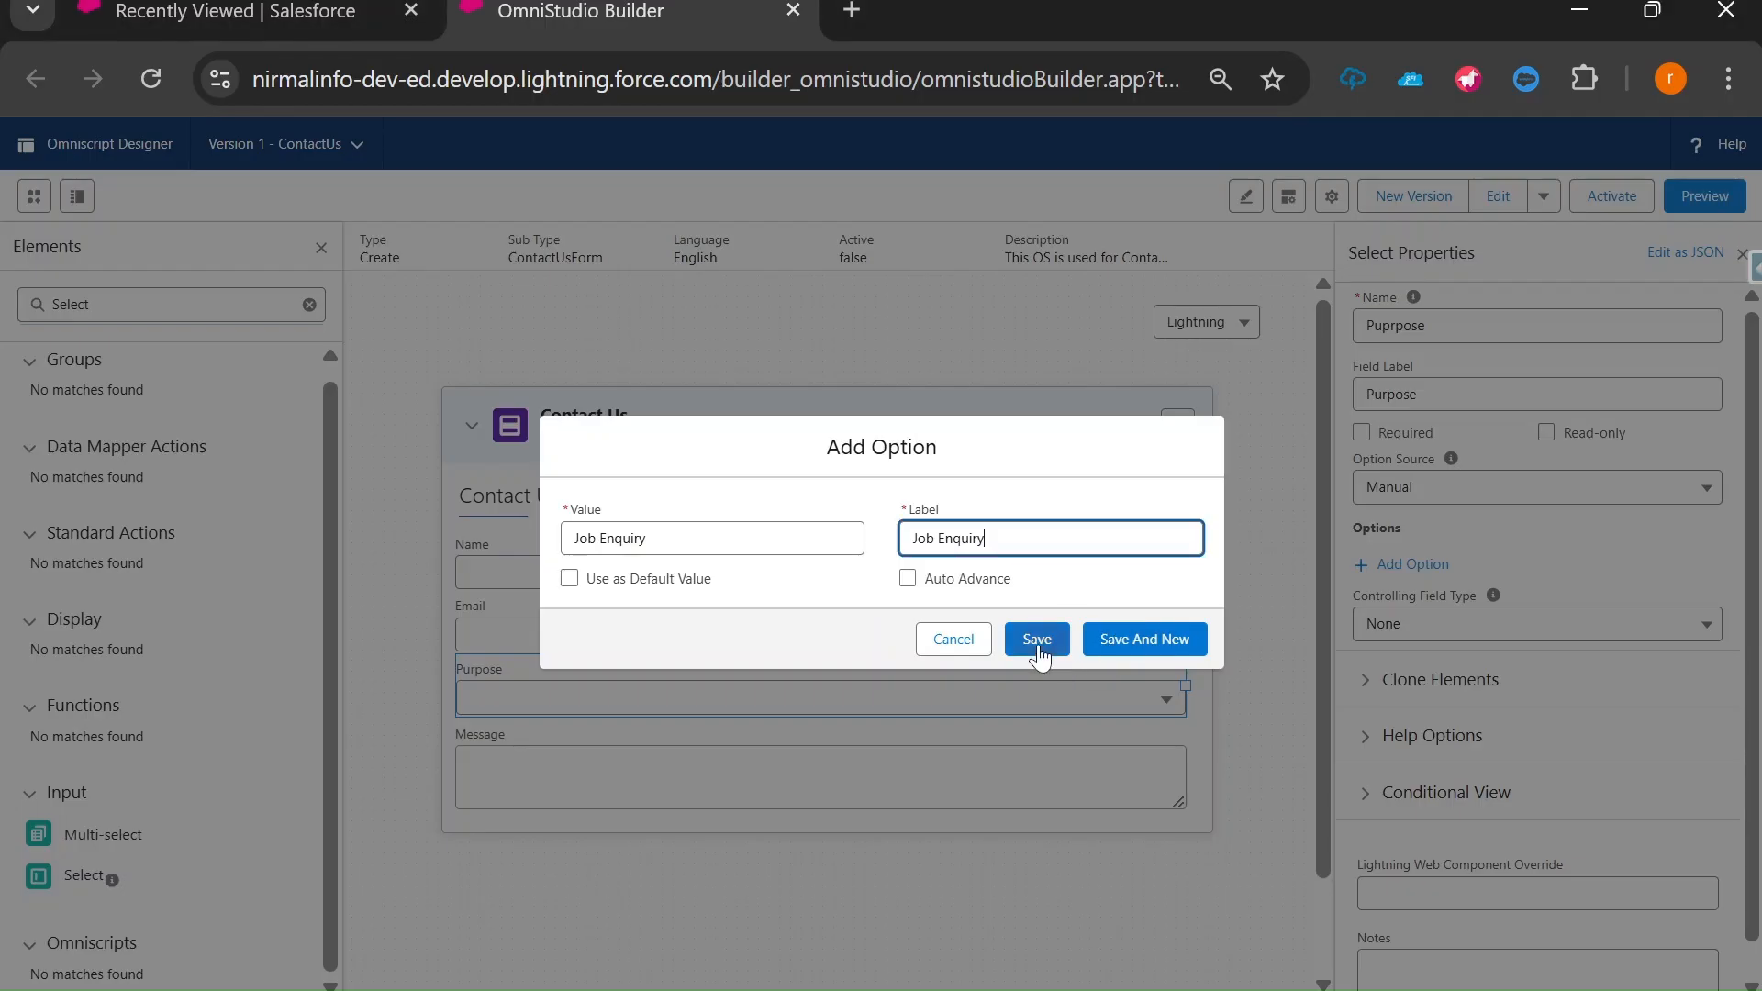
{"action": "left_click", "coordinate": [1144, 641]}
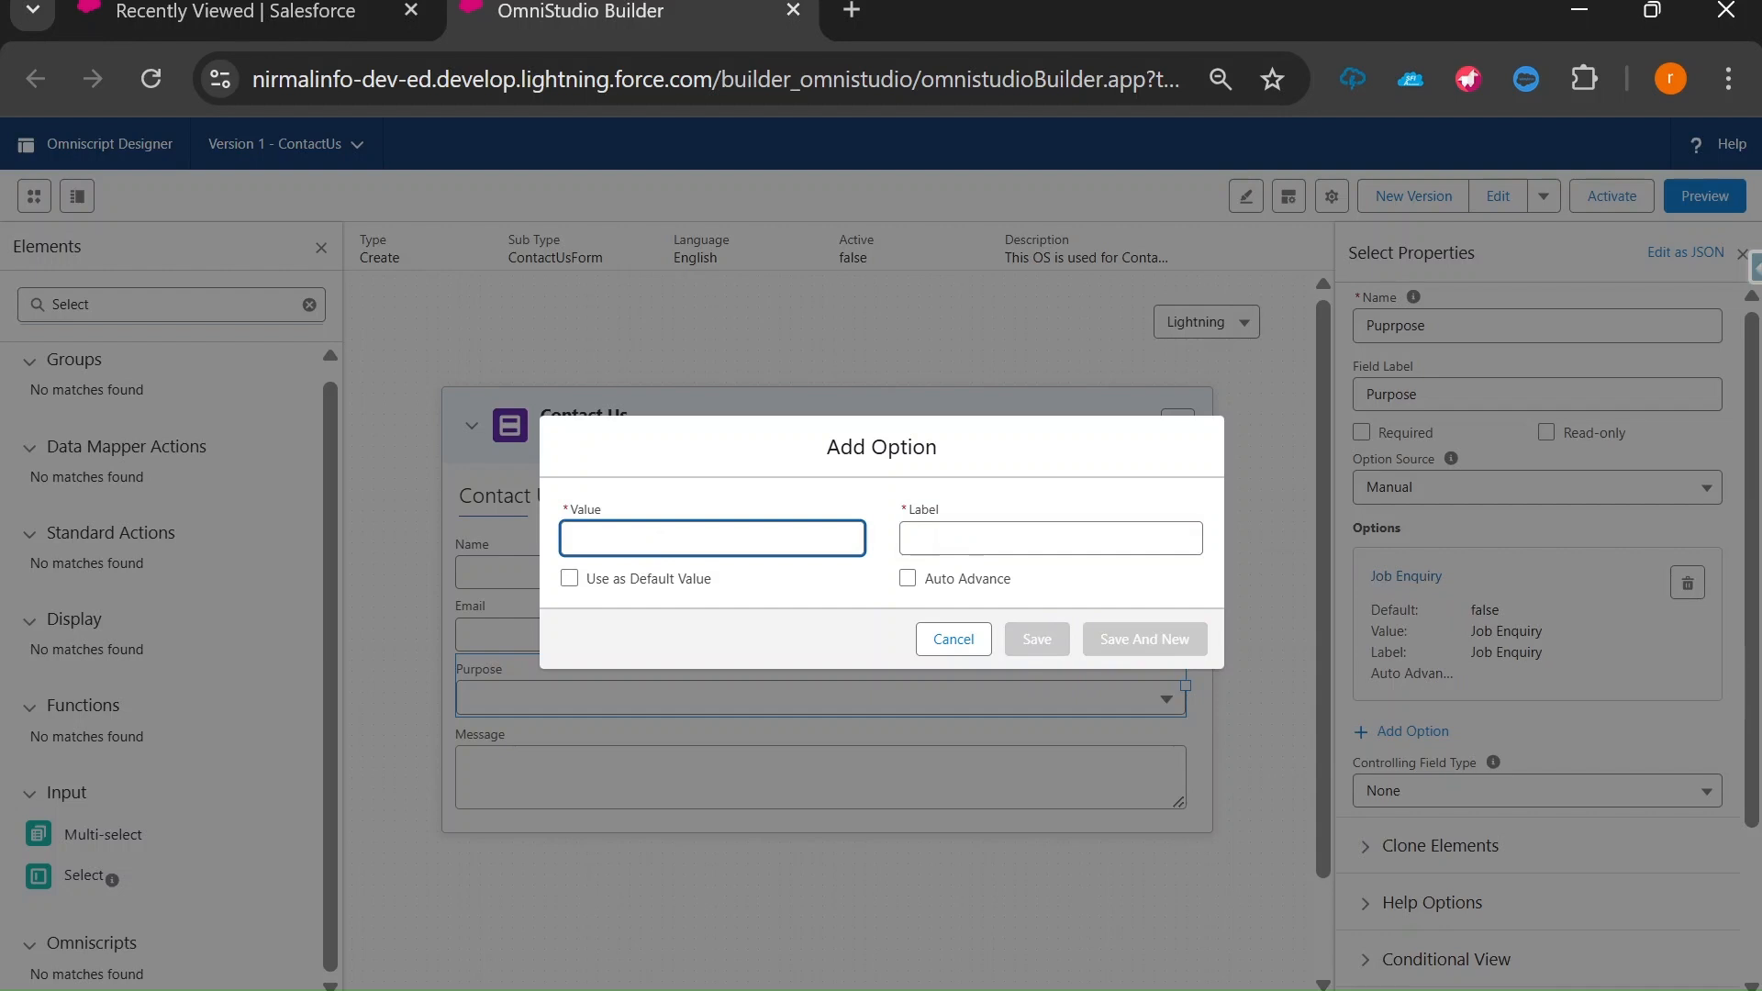
{"action": "type", "text": "Product Enquiry"}
{"action": "key", "text": "ctrl+a"}
{"action": "key", "text": "ctrl+c"}
{"action": "left_click", "coordinate": [1051, 542]}
{"action": "key", "text": "ctrl+v"}
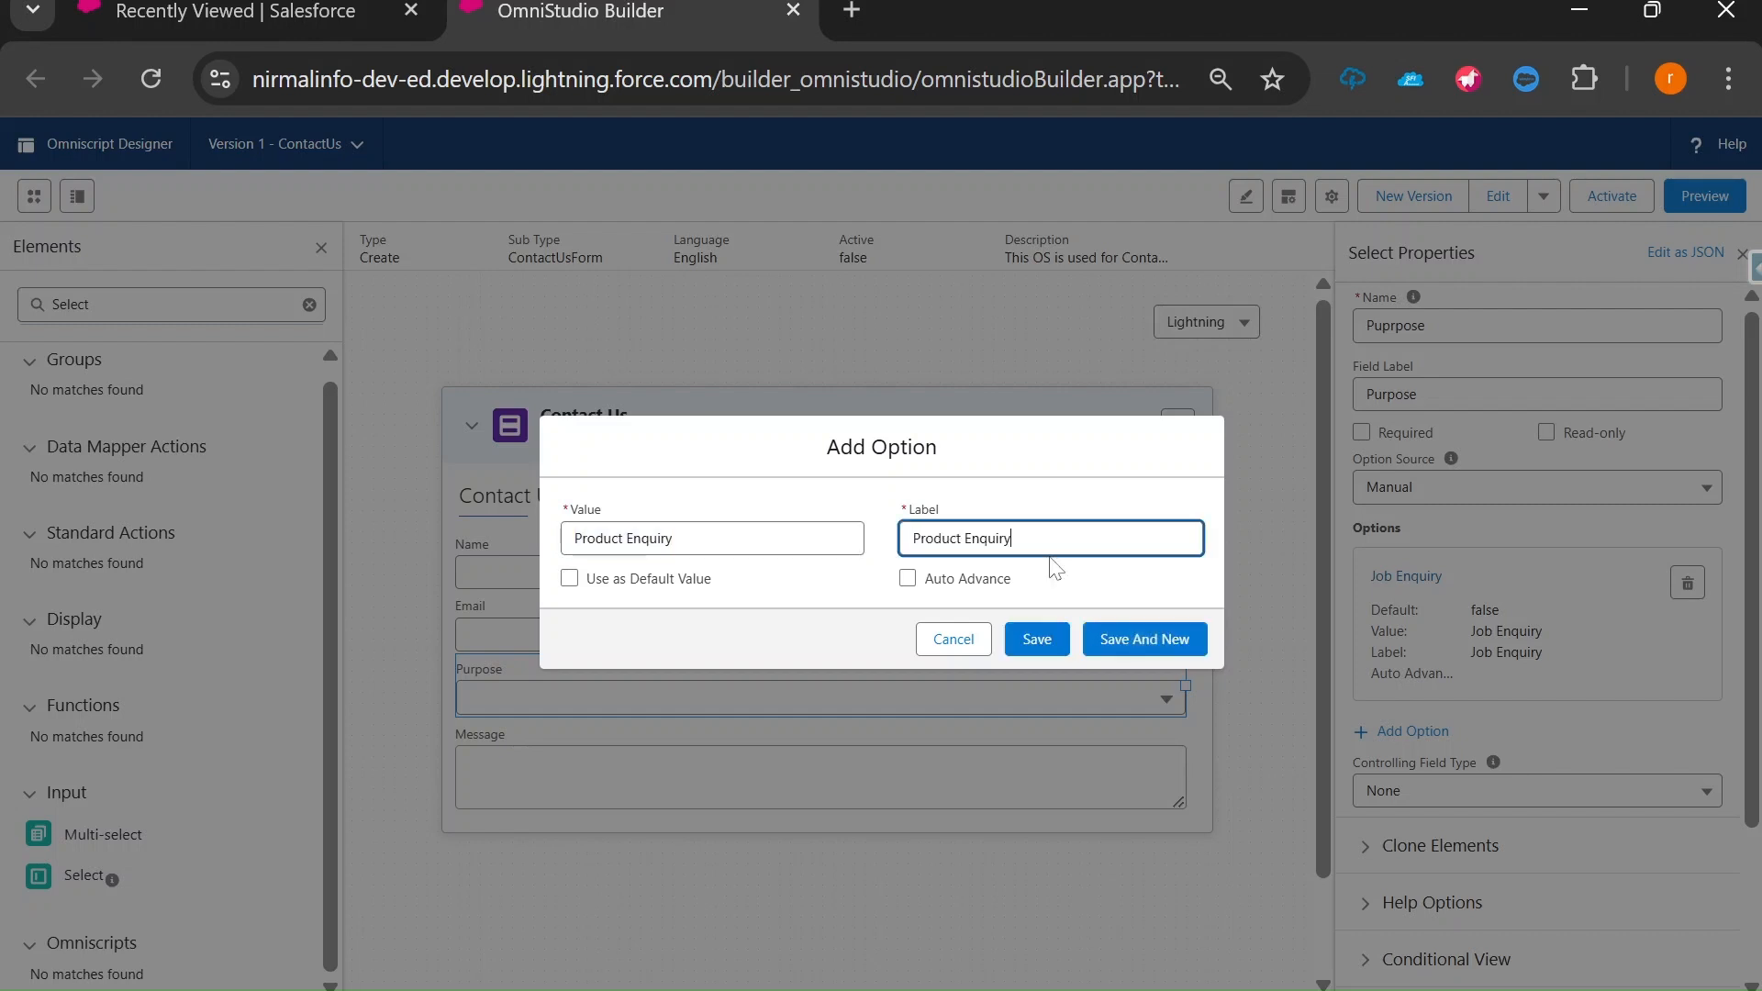
{"action": "left_click", "coordinate": [1144, 648]}
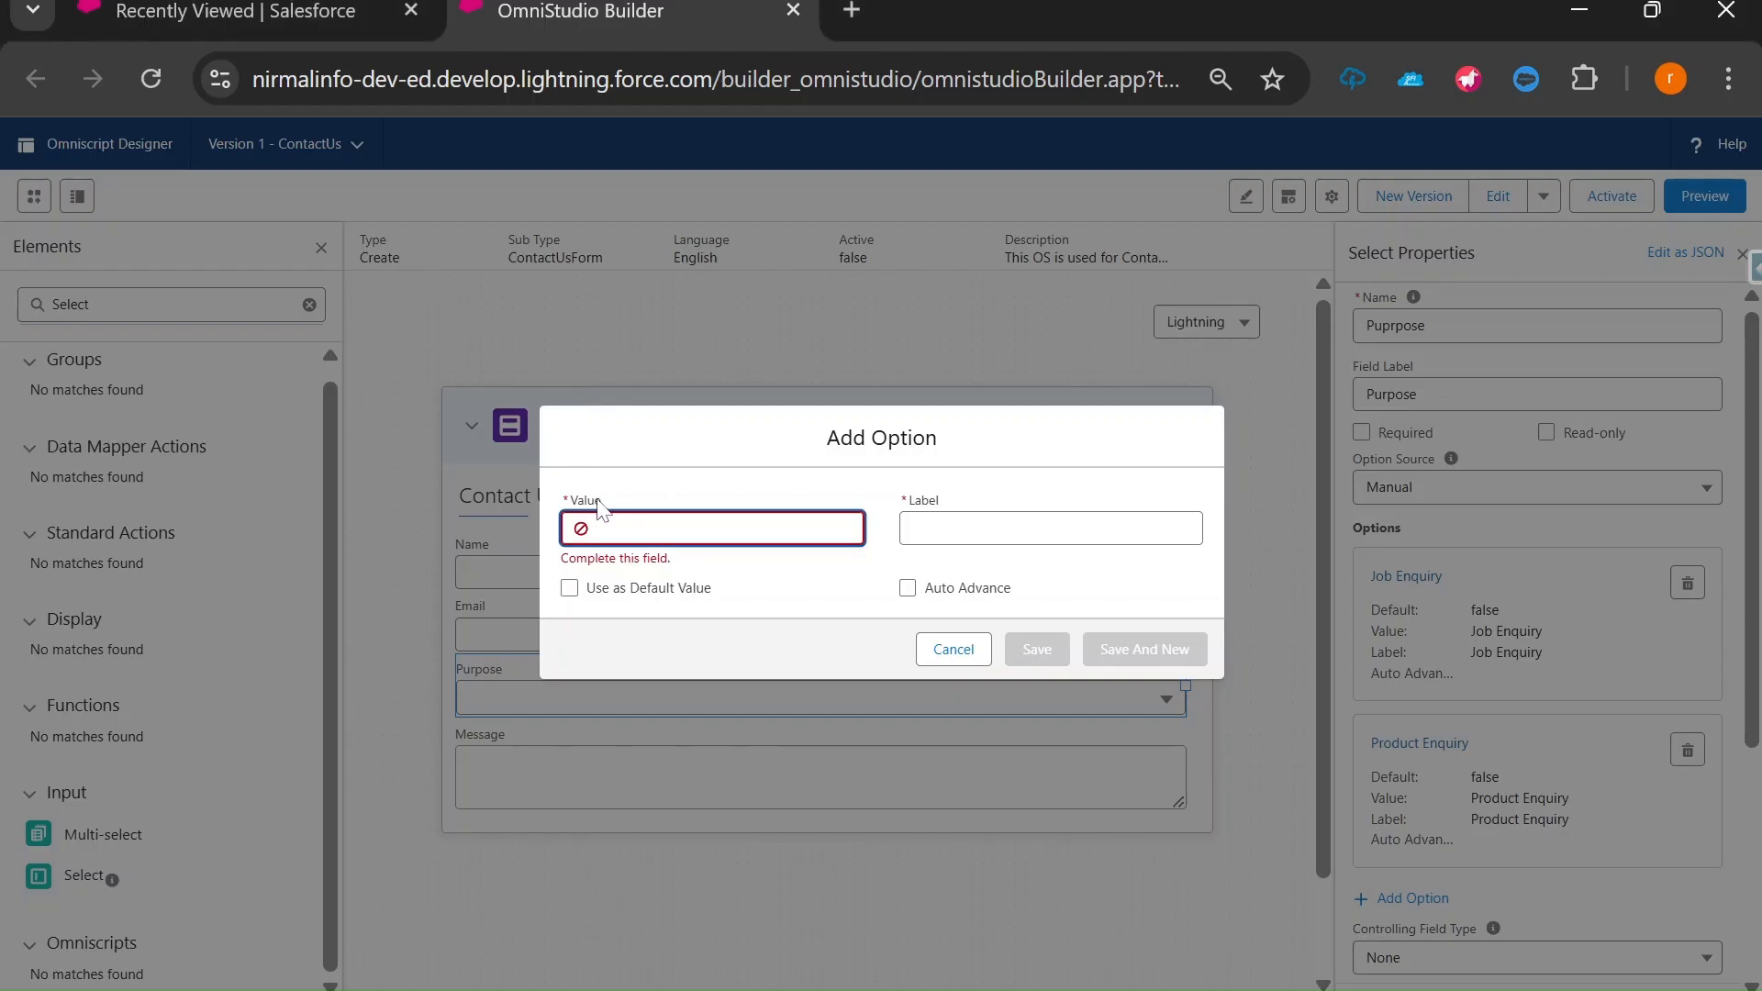
Add the Support Request and Other options with matching value and label, then review the list.
{"action": "type", "text": "Support Request"}
{"action": "key", "text": "ctrl+a"}
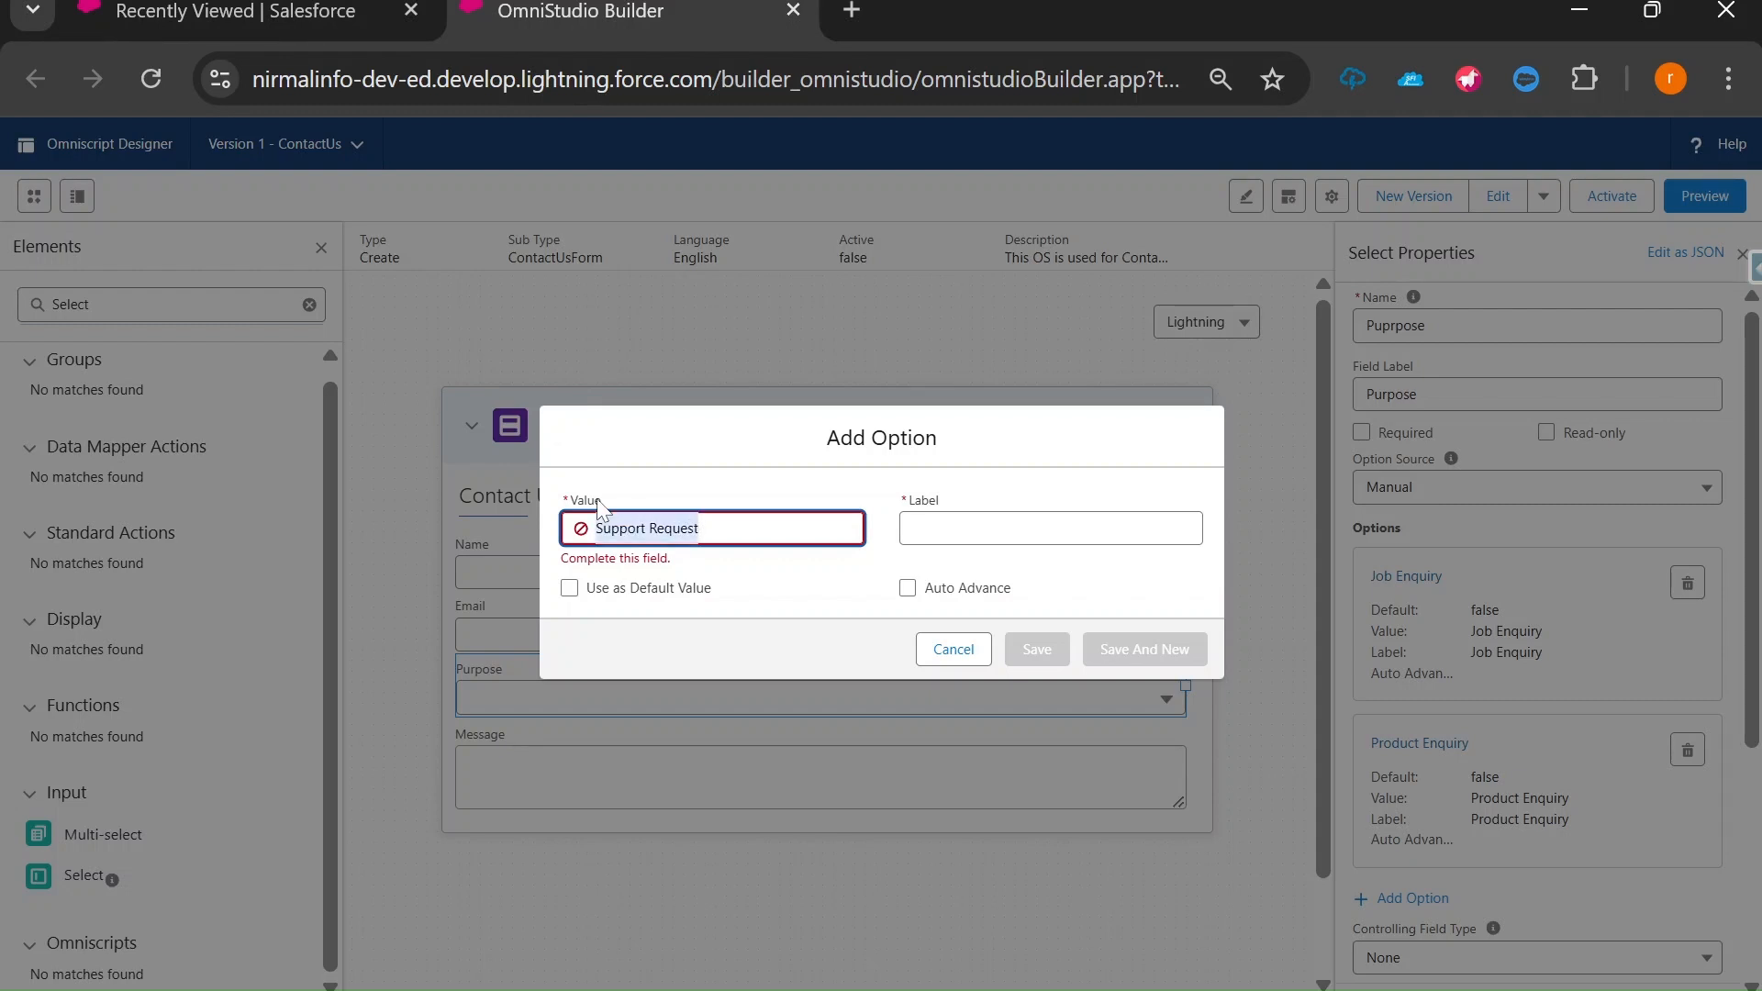
{"action": "key", "text": "ctrl+c"}
{"action": "left_click", "coordinate": [1014, 530]}
{"action": "key", "text": "ctrl+v"}
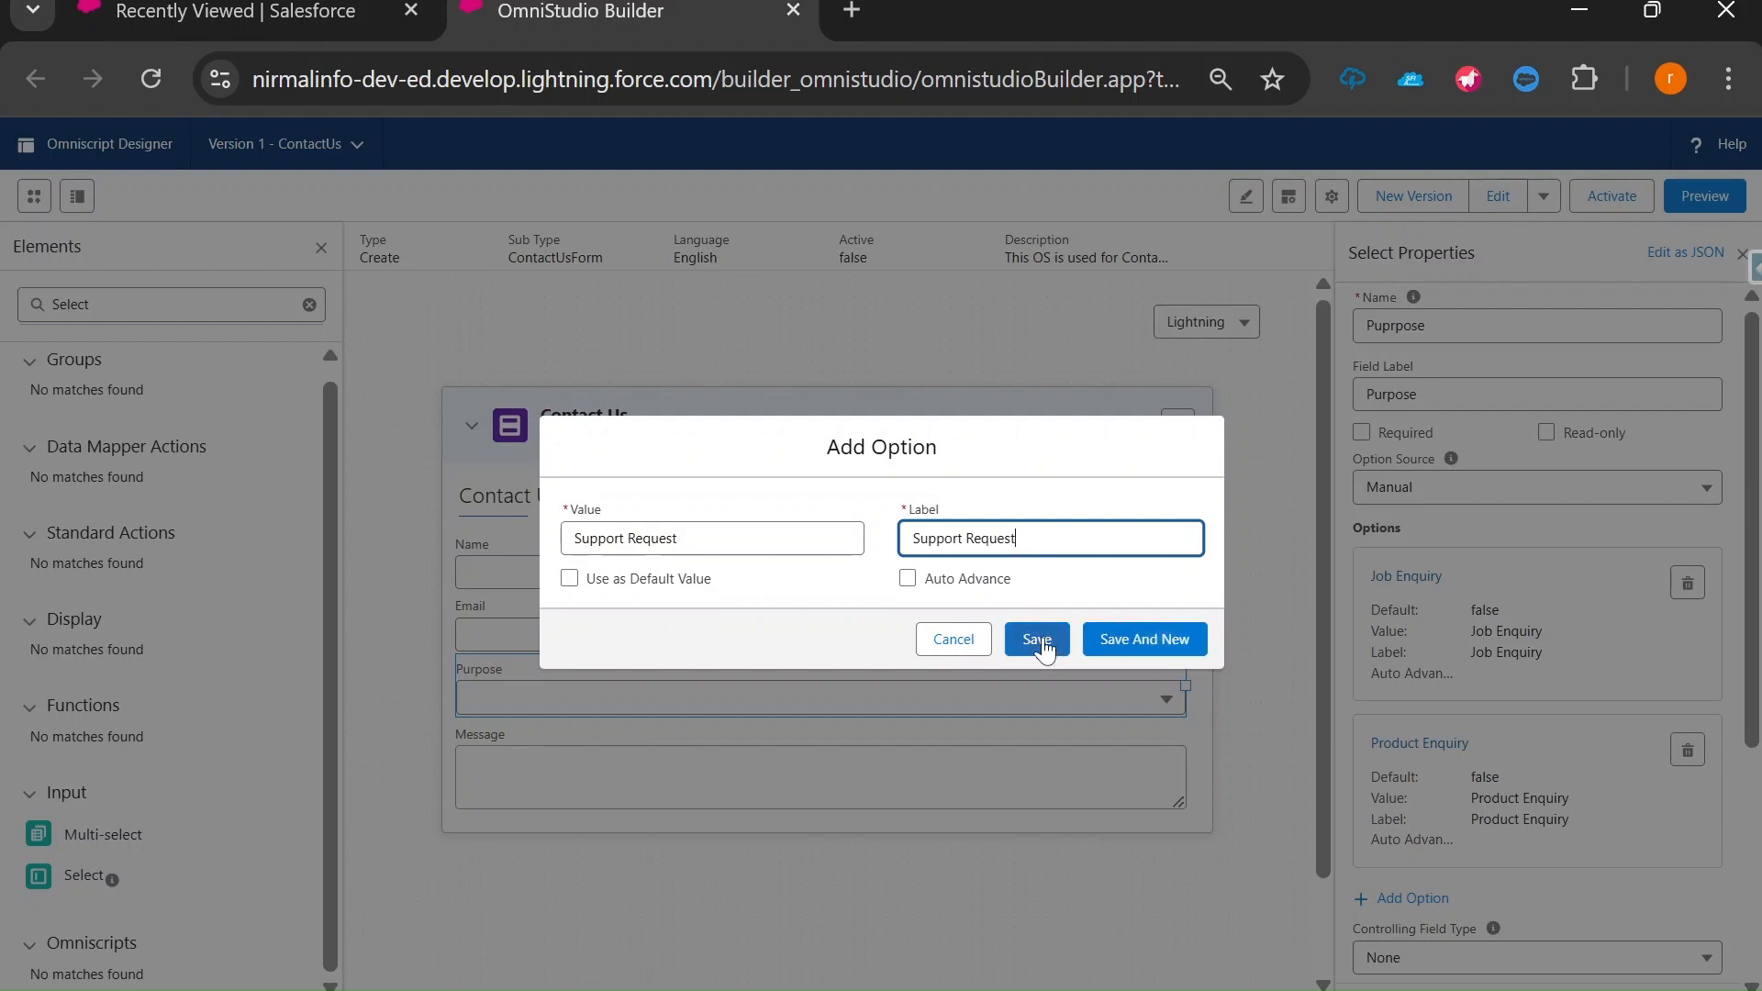
{"action": "left_click", "coordinate": [1134, 642]}
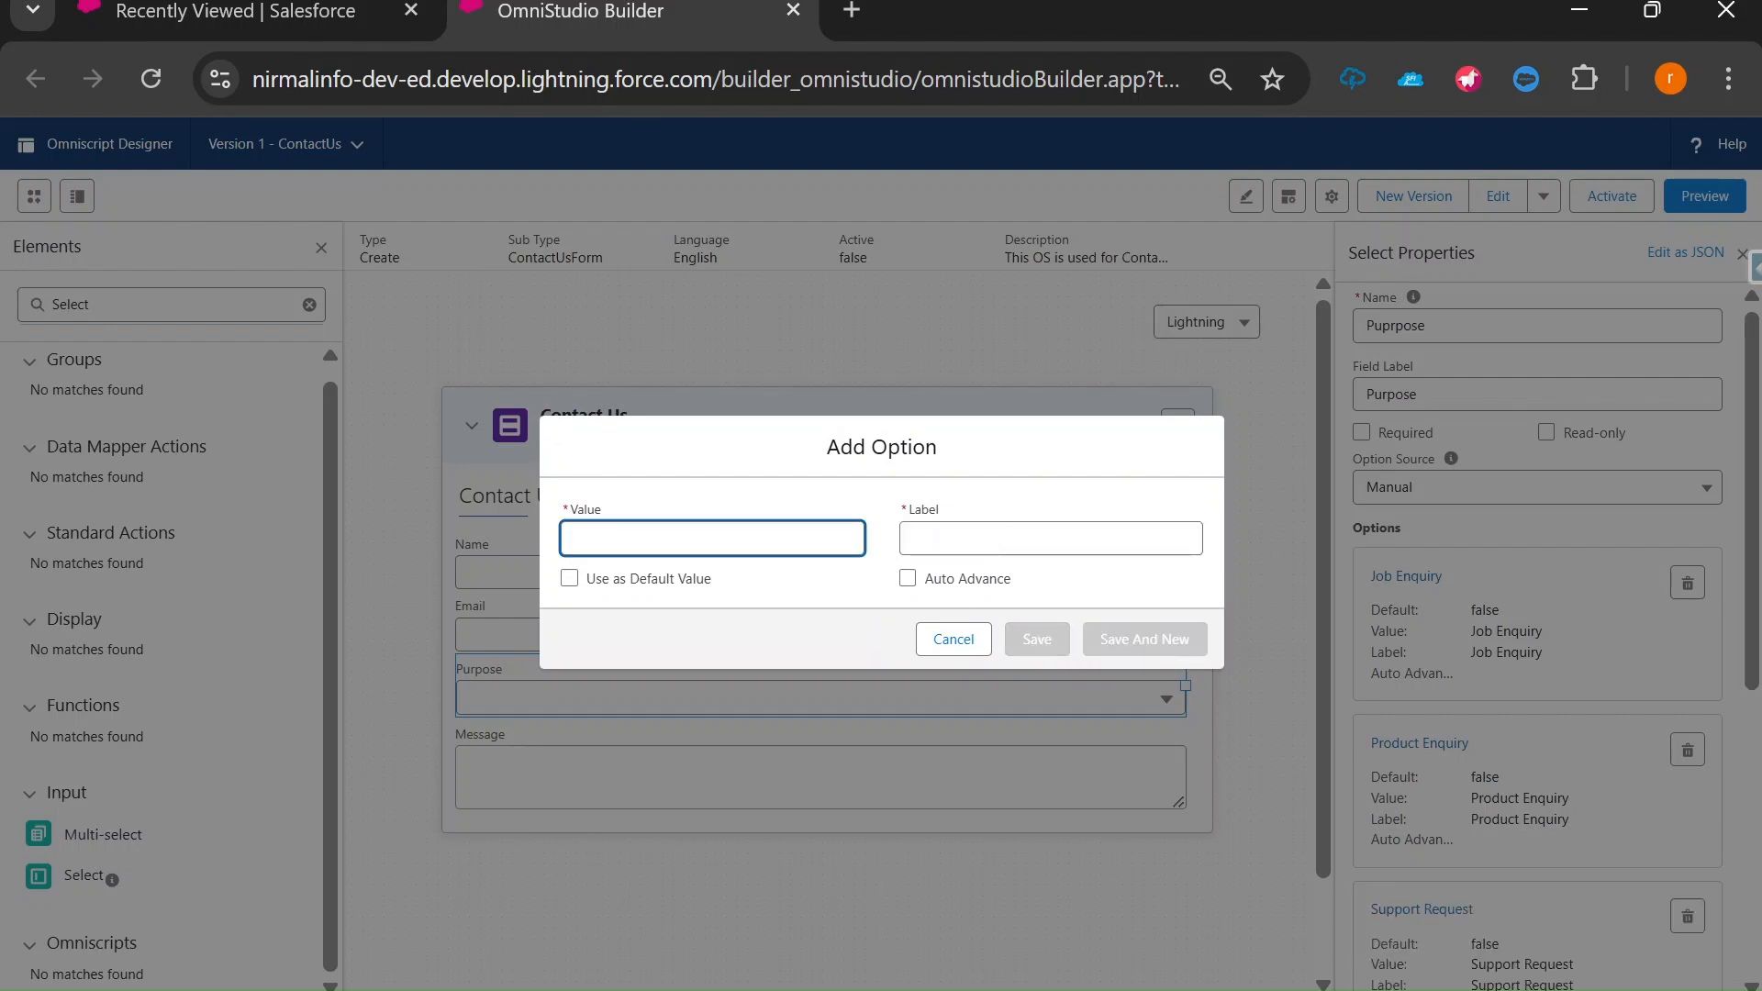
{"action": "type", "text": "Other"}
{"action": "key", "text": "Tab"}
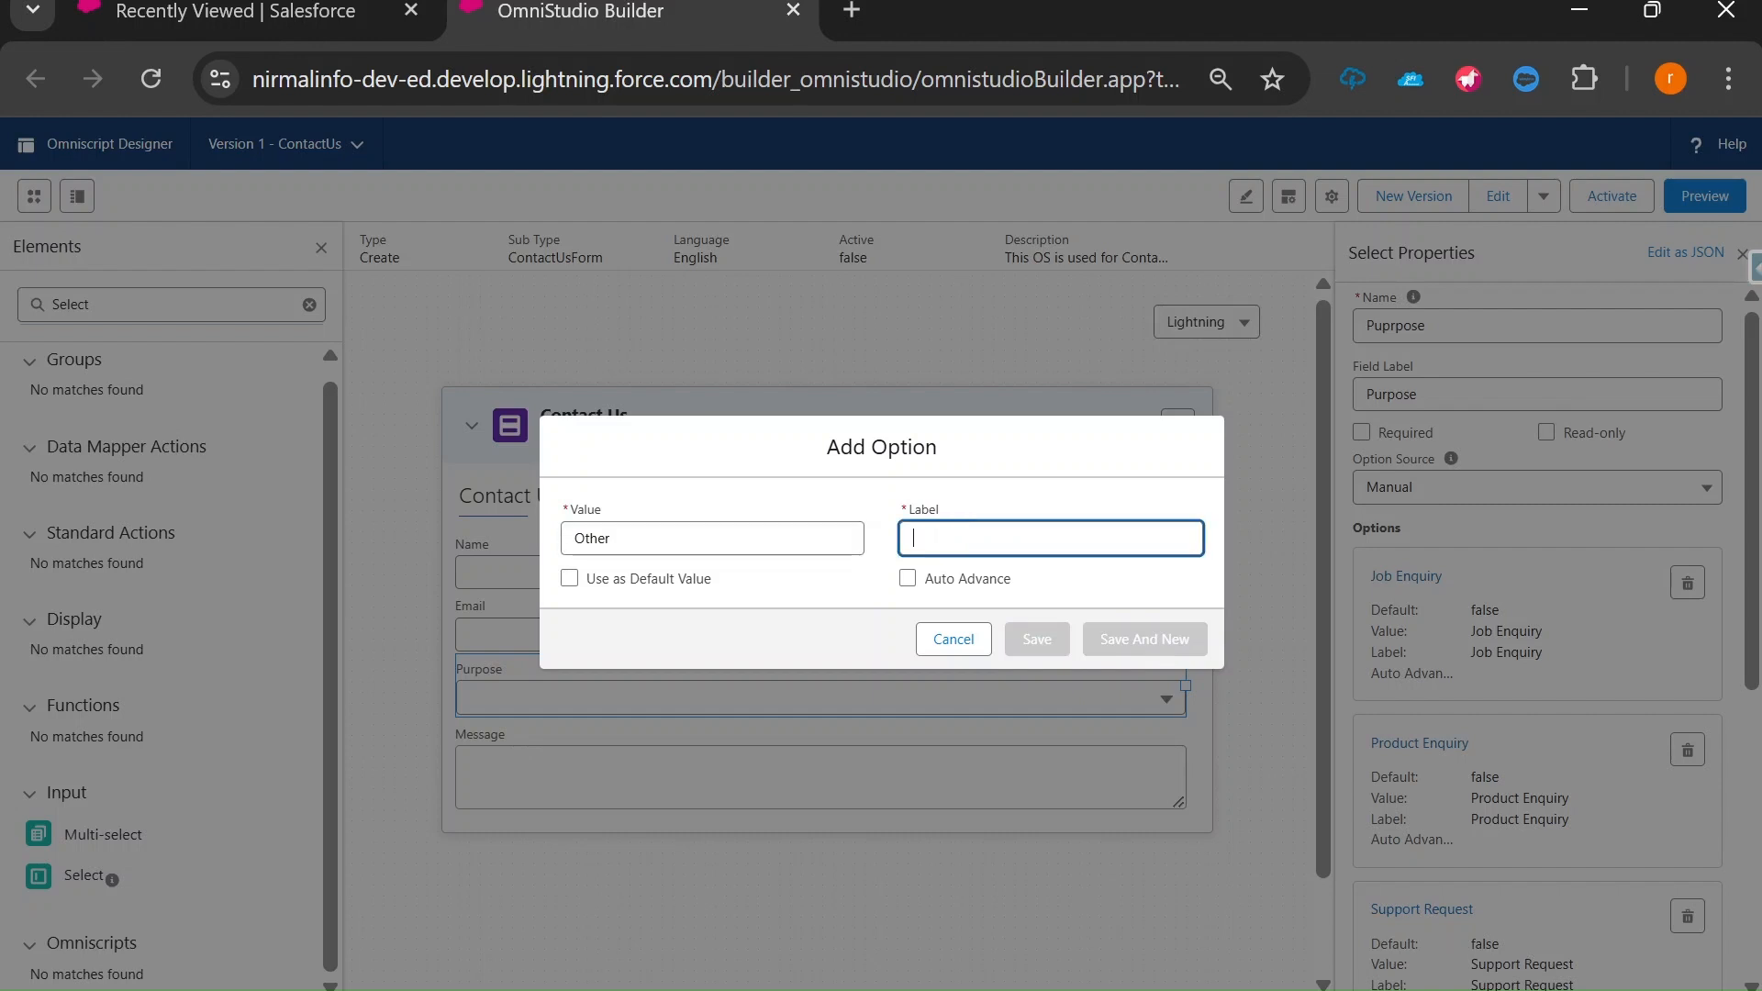
{"action": "type", "text": "Other"}
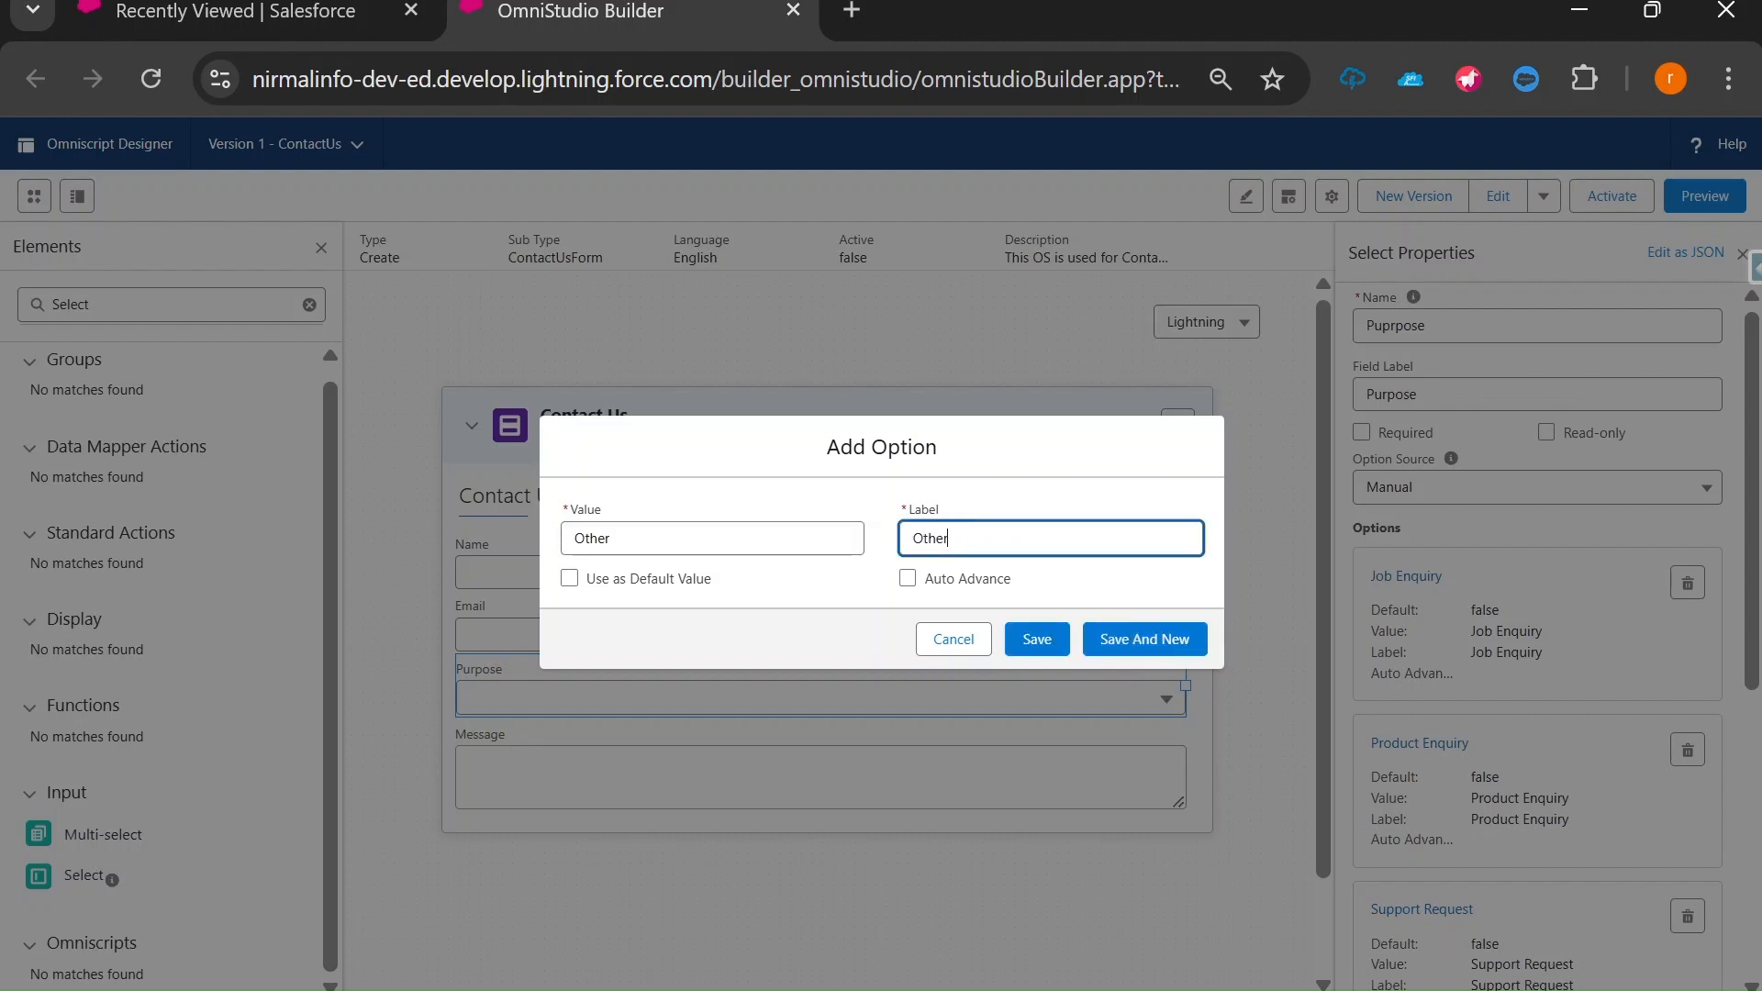
{"action": "left_click", "coordinate": [1039, 643]}
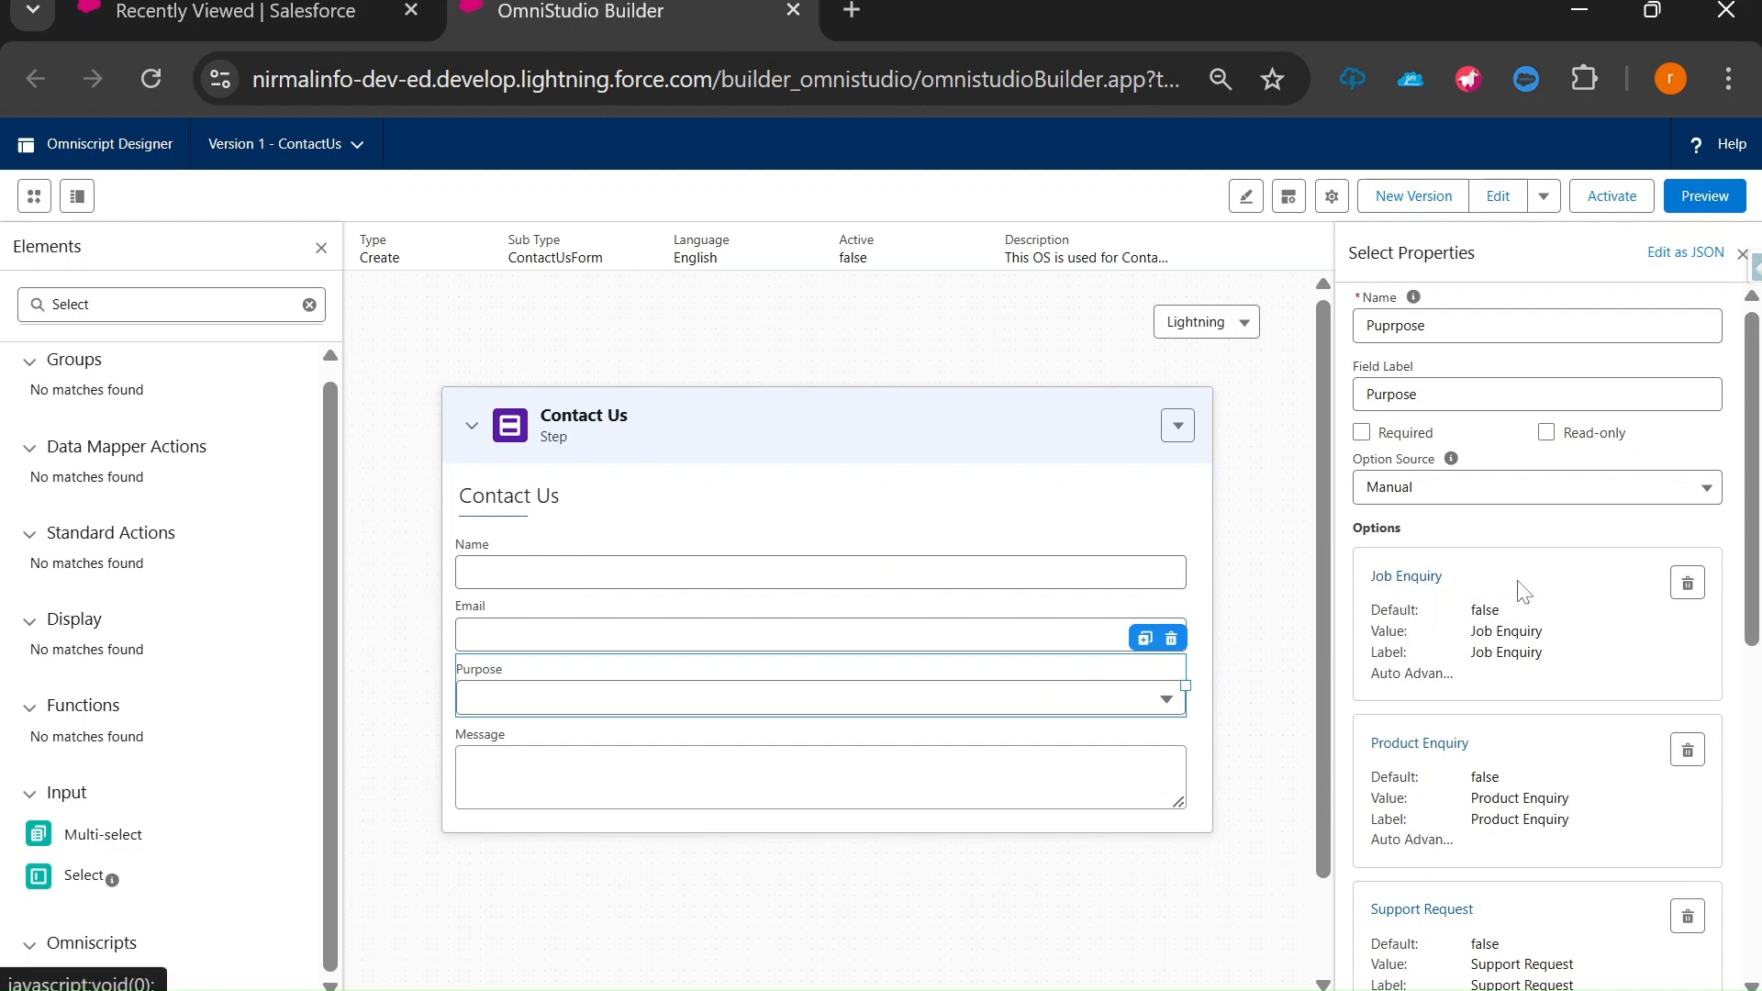
{"action": "scroll", "coordinate": [1523, 592], "scroll_direction": "down", "scroll_amount": 2}
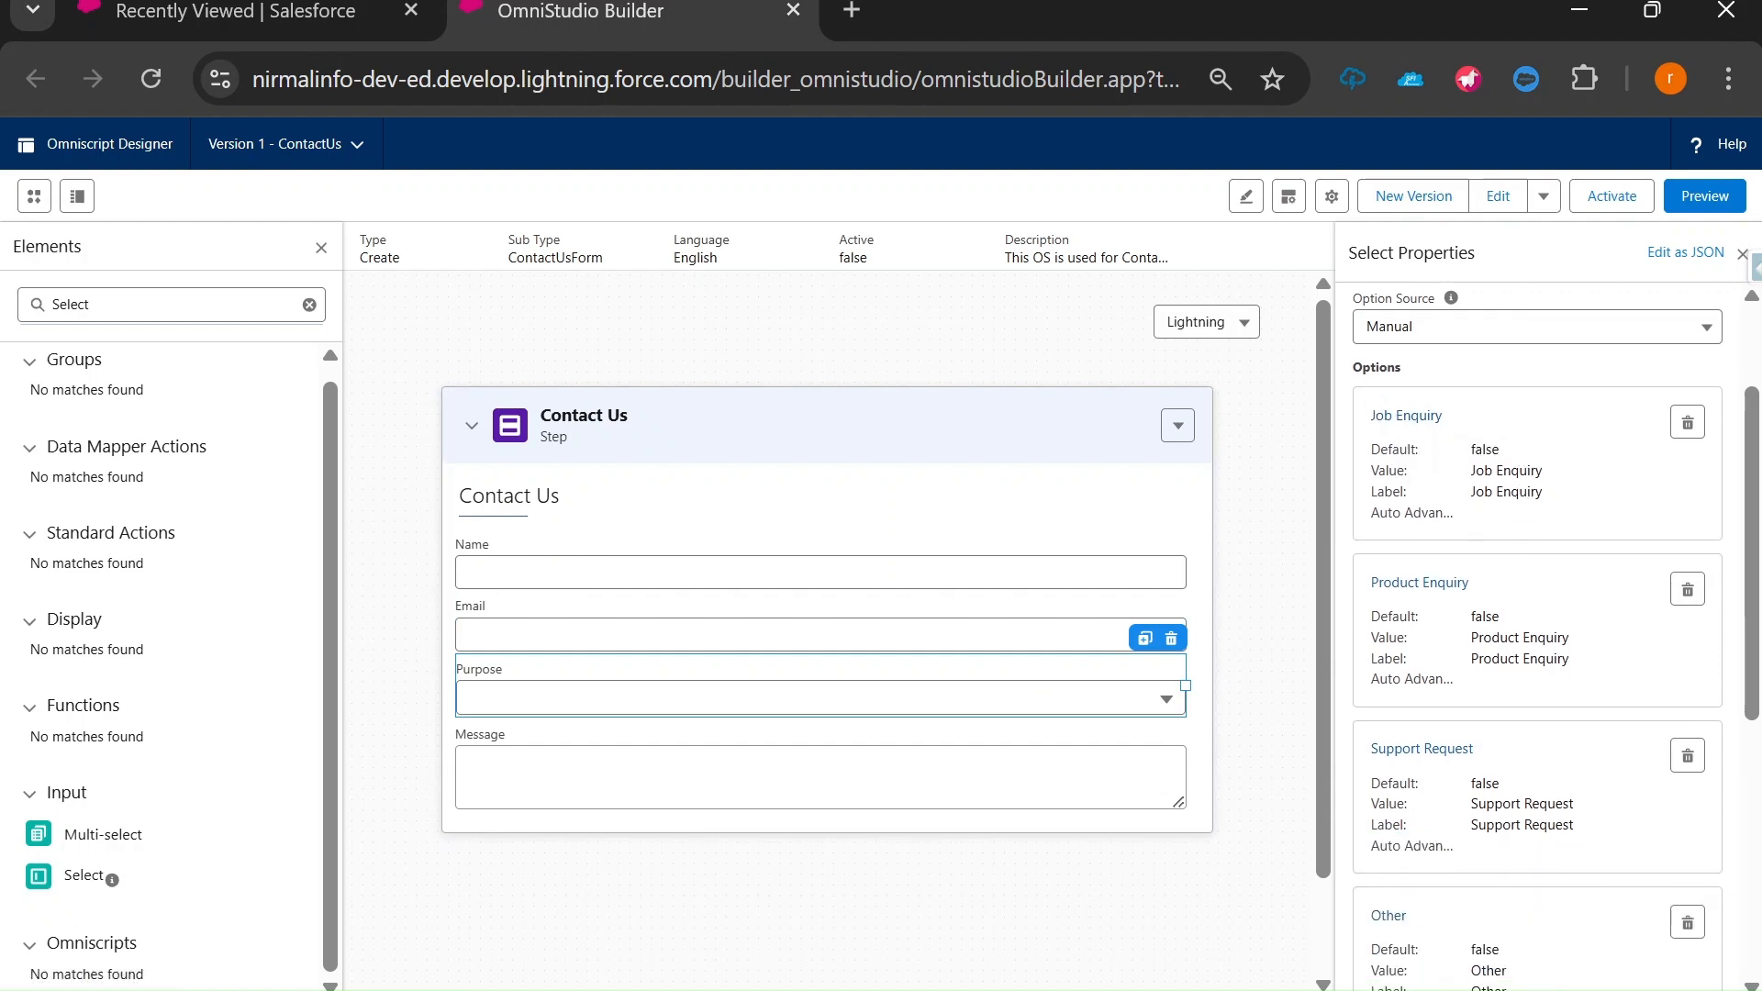
{"action": "left_click_drag", "start_coordinate": [1363, 367], "coordinate": [1458, 386]}
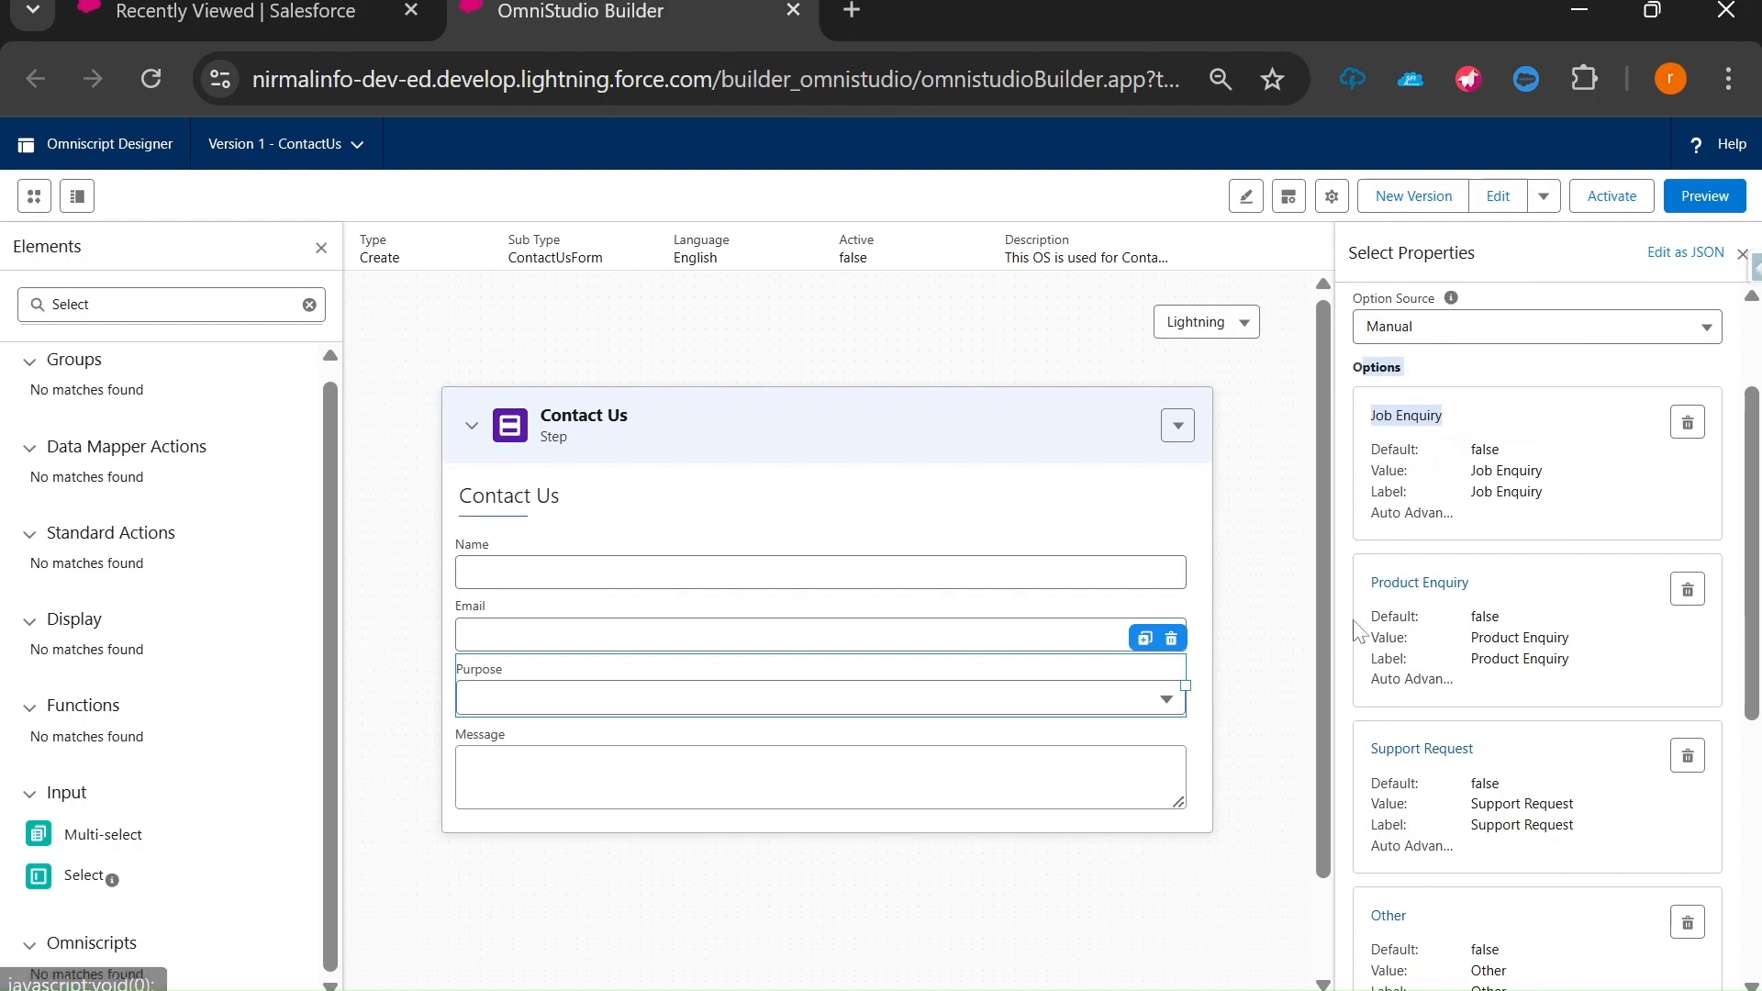
{"action": "scroll", "coordinate": [1589, 773], "scroll_direction": "down", "scroll_amount": 3}
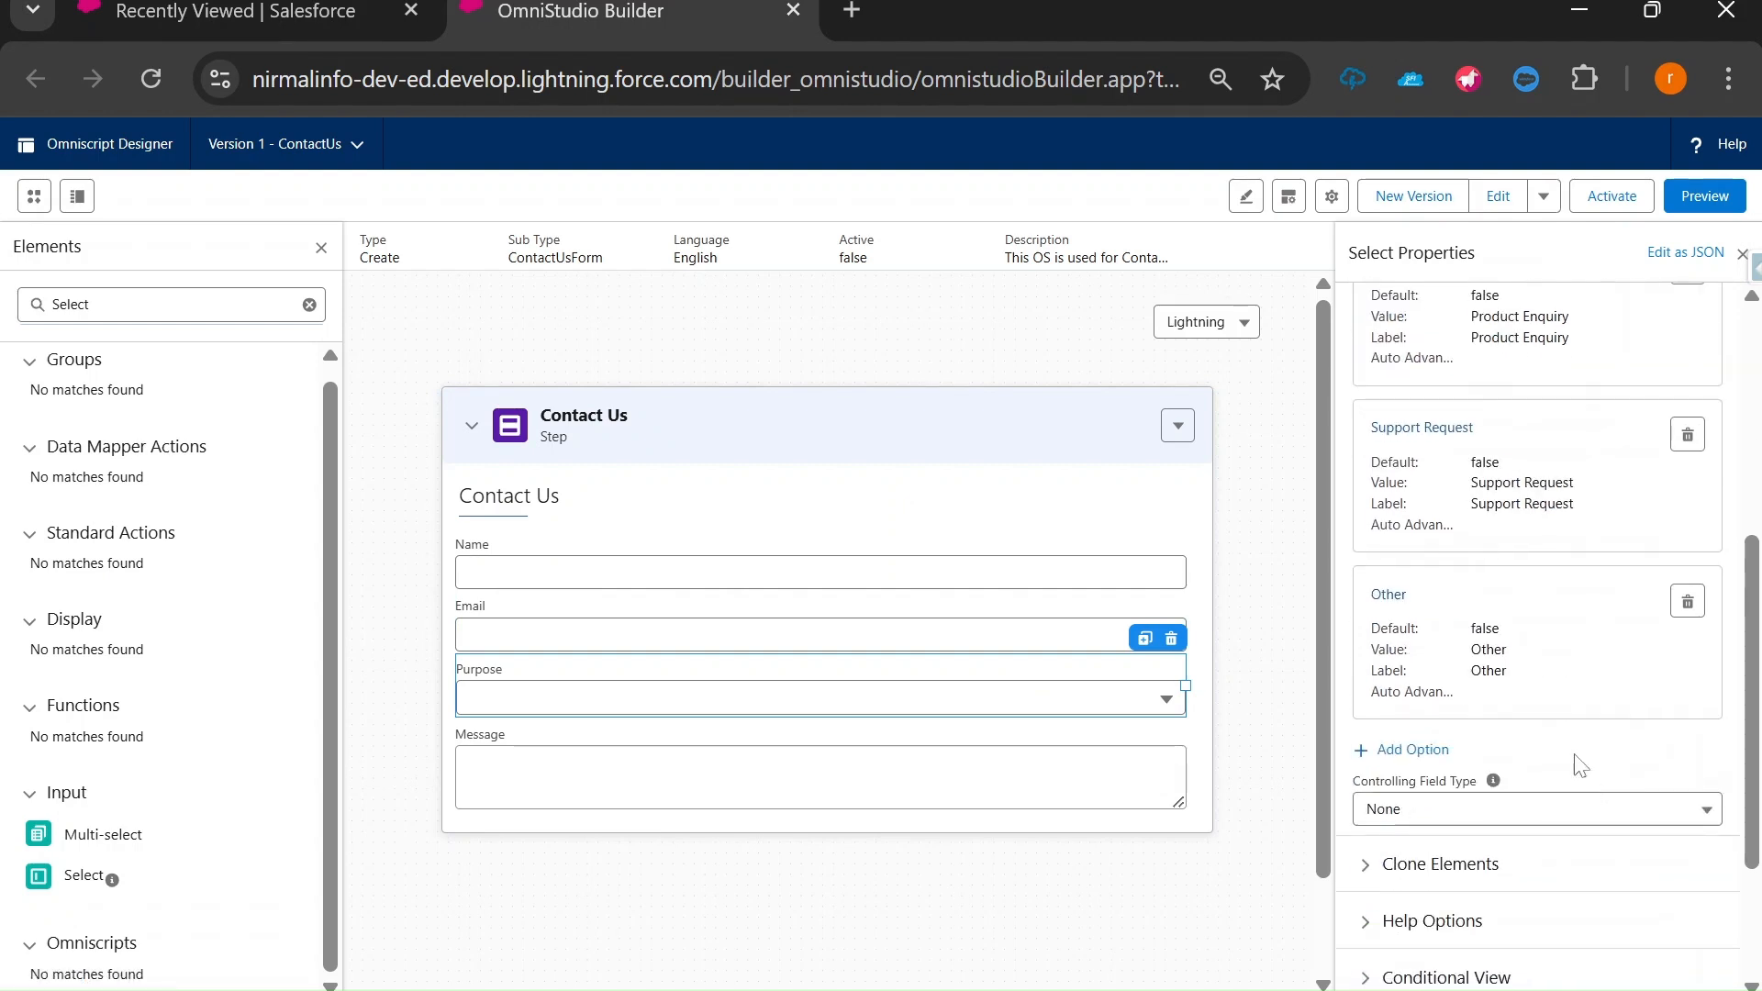
Open Job Enquiry, tick and untick Use as Default Value, cancel, then launch Preview.
{"action": "scroll", "coordinate": [1558, 650], "scroll_direction": "up", "scroll_amount": 3}
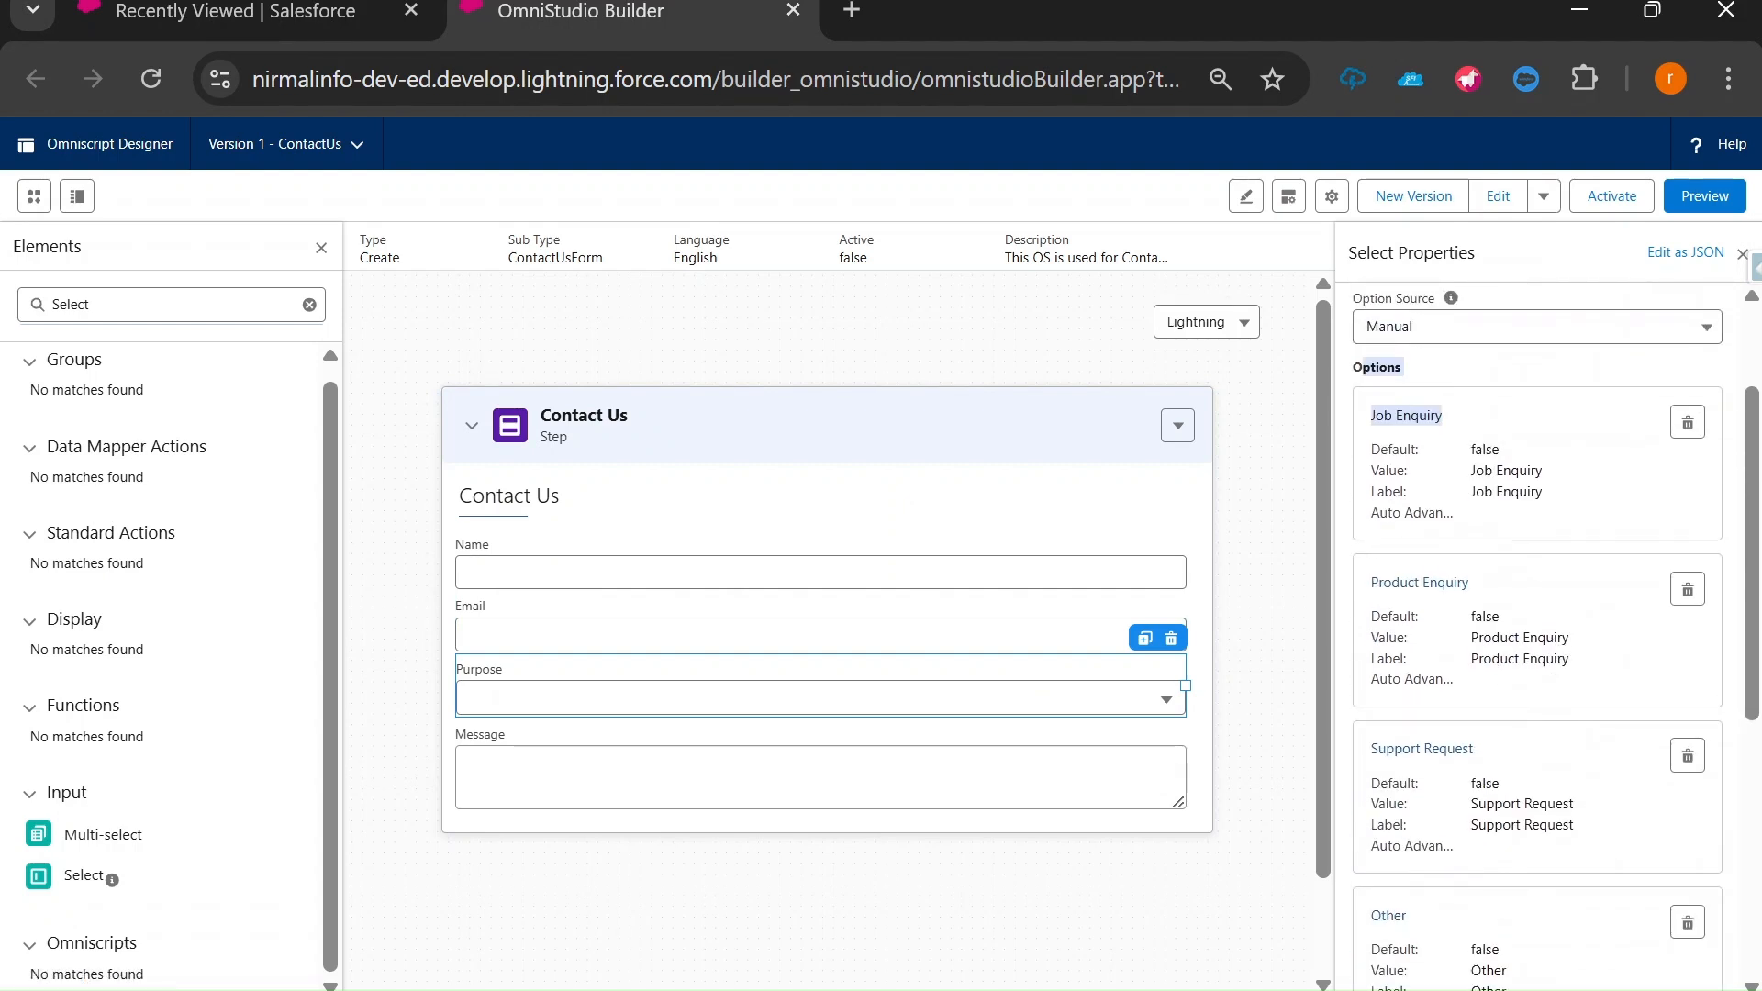
{"action": "left_click", "coordinate": [1426, 421]}
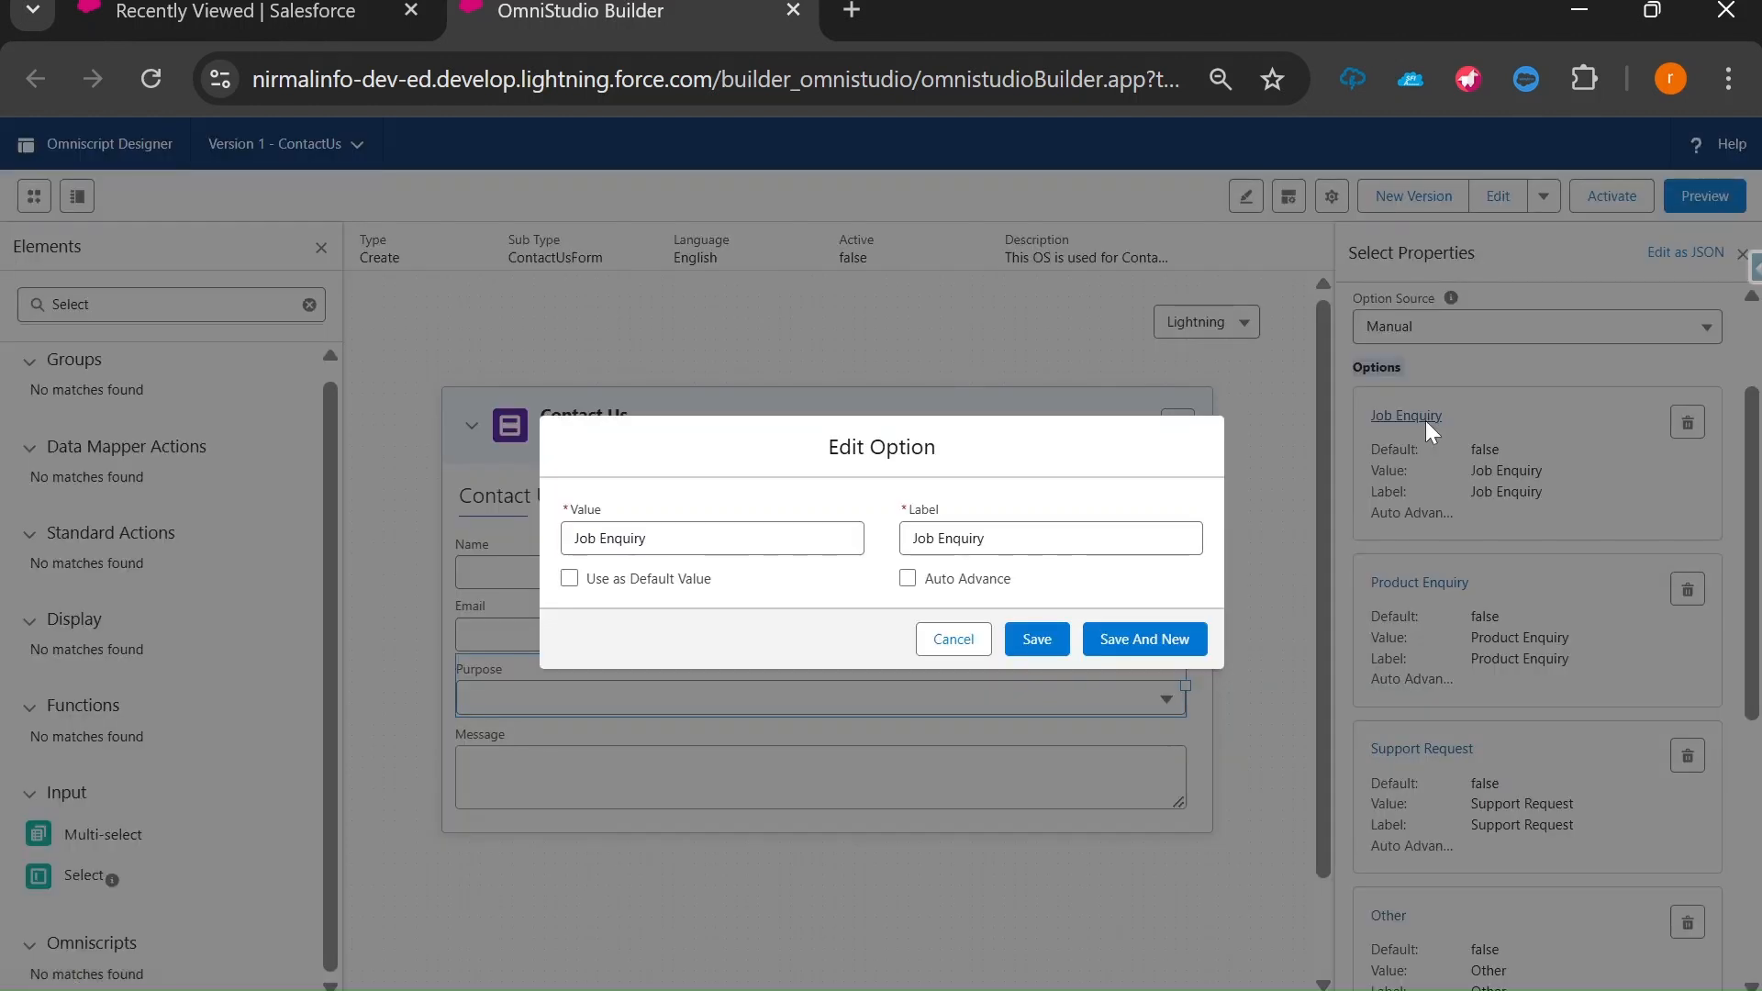
{"action": "left_click", "coordinate": [570, 579]}
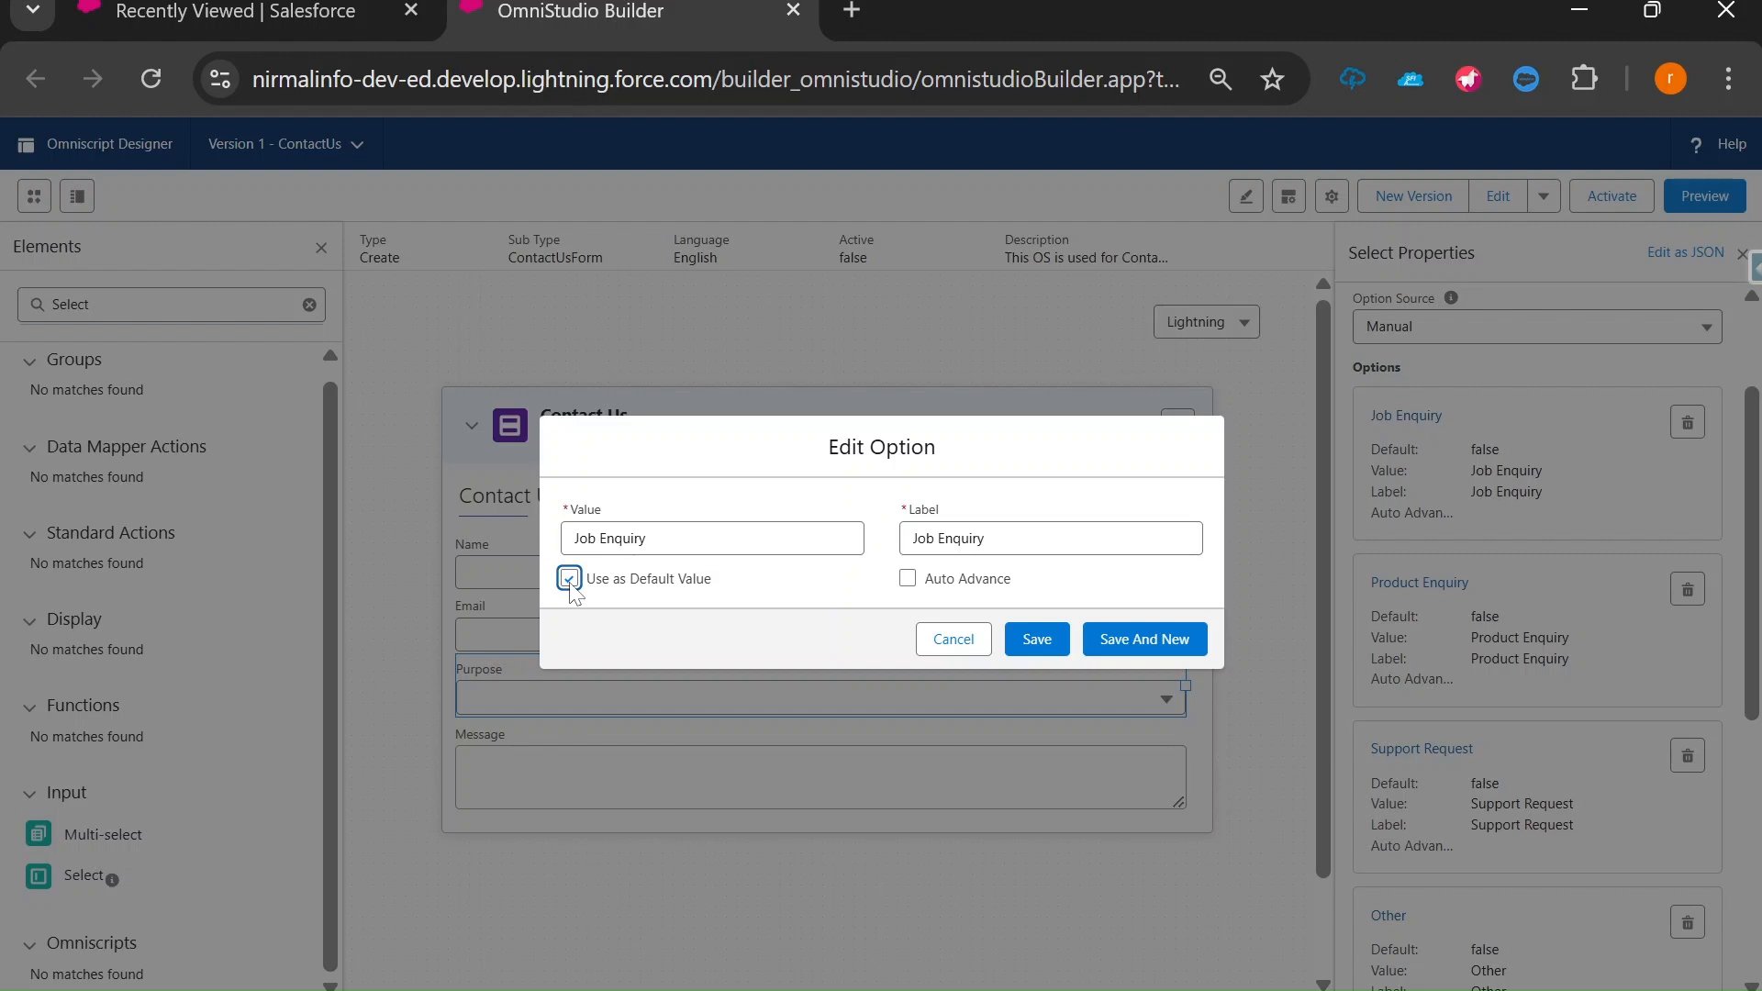
{"action": "left_click", "coordinate": [569, 579]}
{"action": "left_click", "coordinate": [954, 640]}
{"action": "scroll", "coordinate": [1514, 539], "scroll_direction": "up", "scroll_amount": 2}
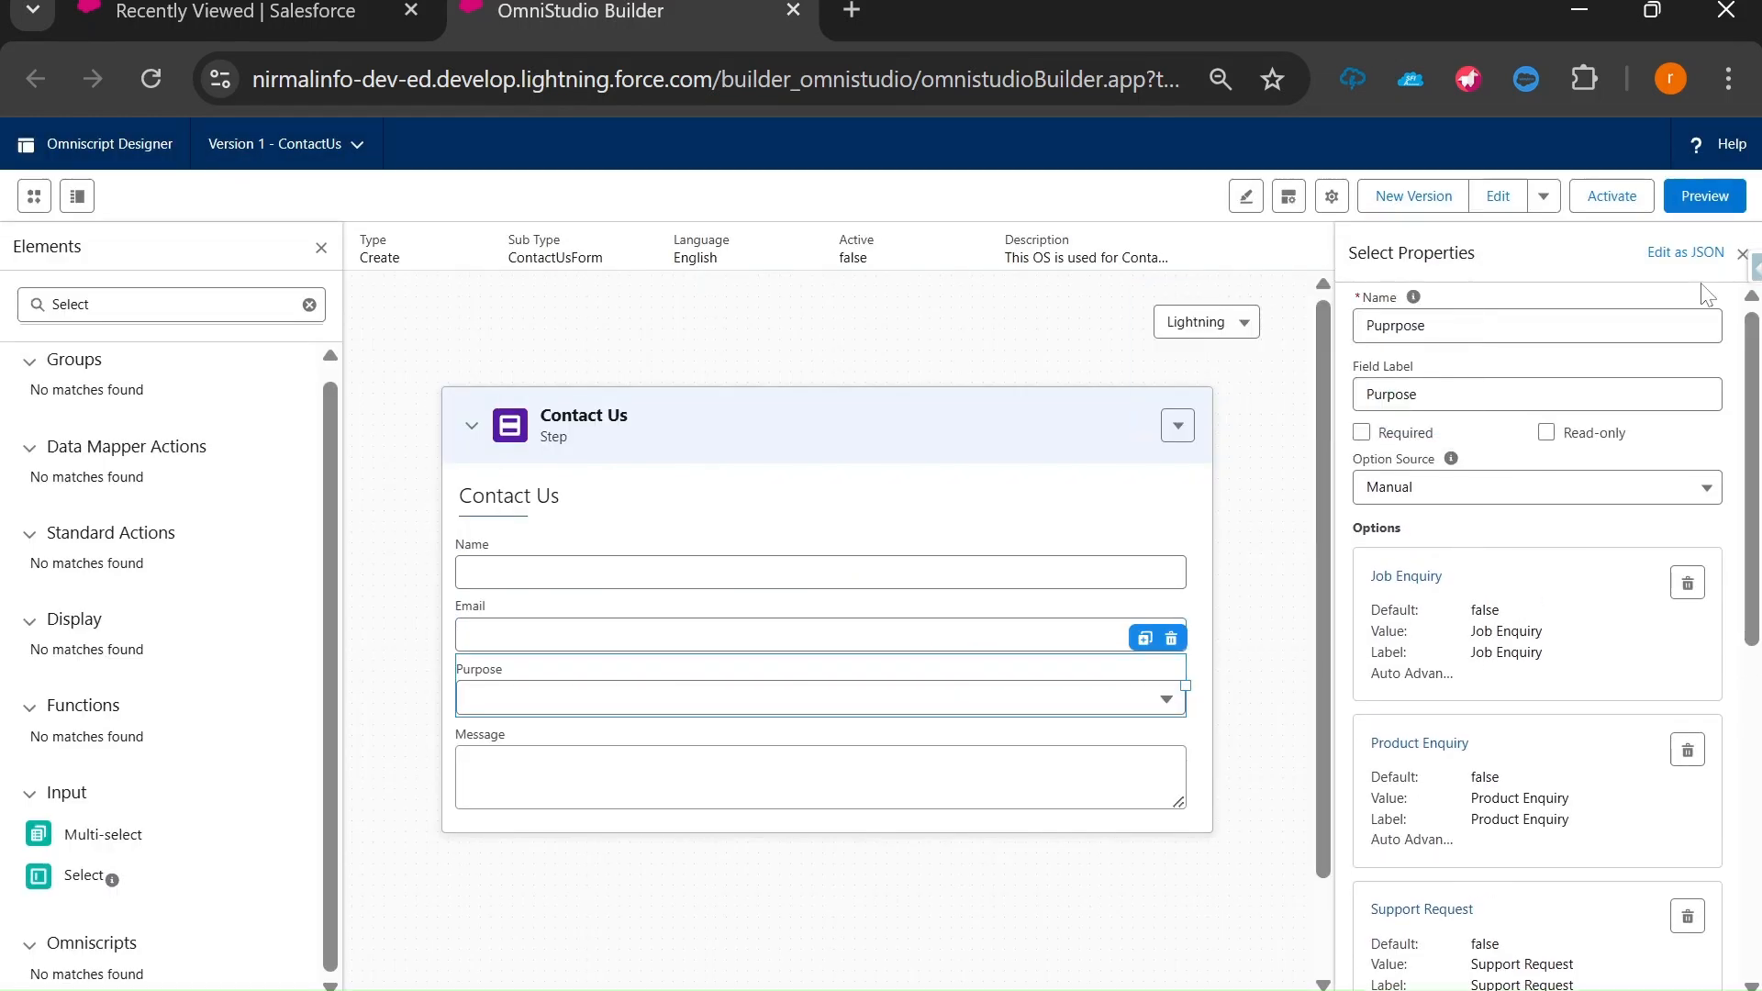
{"action": "left_click", "coordinate": [1709, 196]}
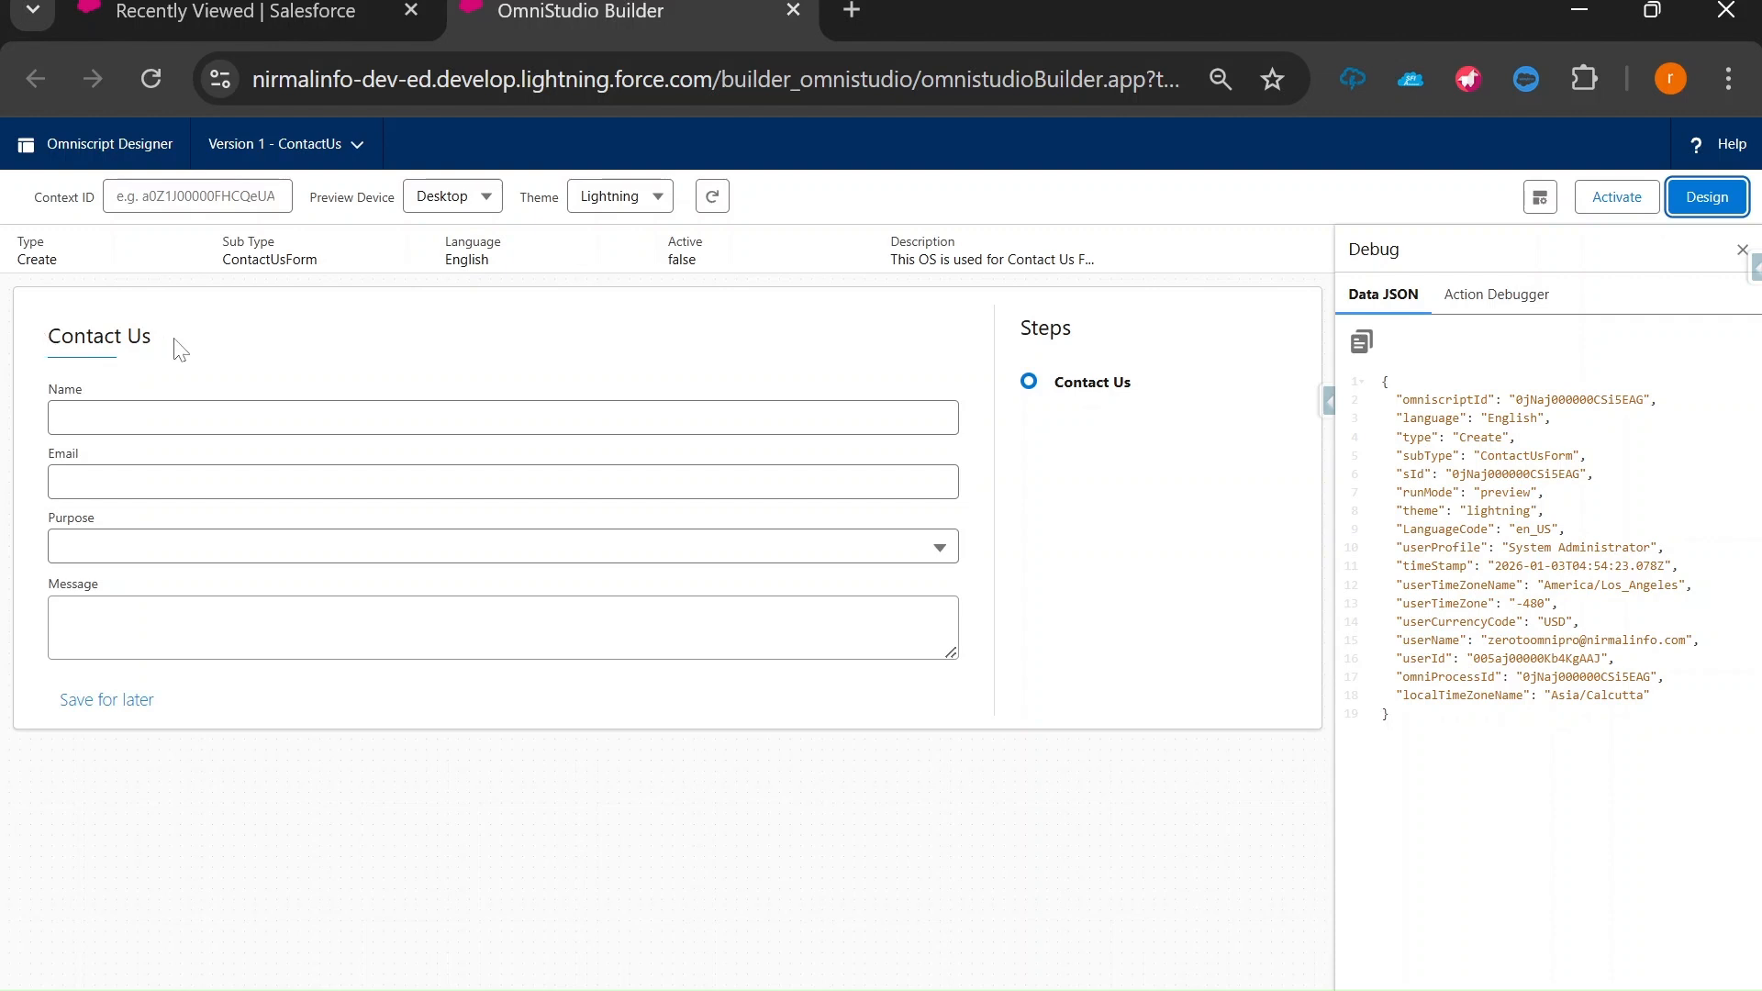
Enter a test name and a test e-mail address in the preview's Name and Email fields.
{"action": "left_click", "coordinate": [183, 418]}
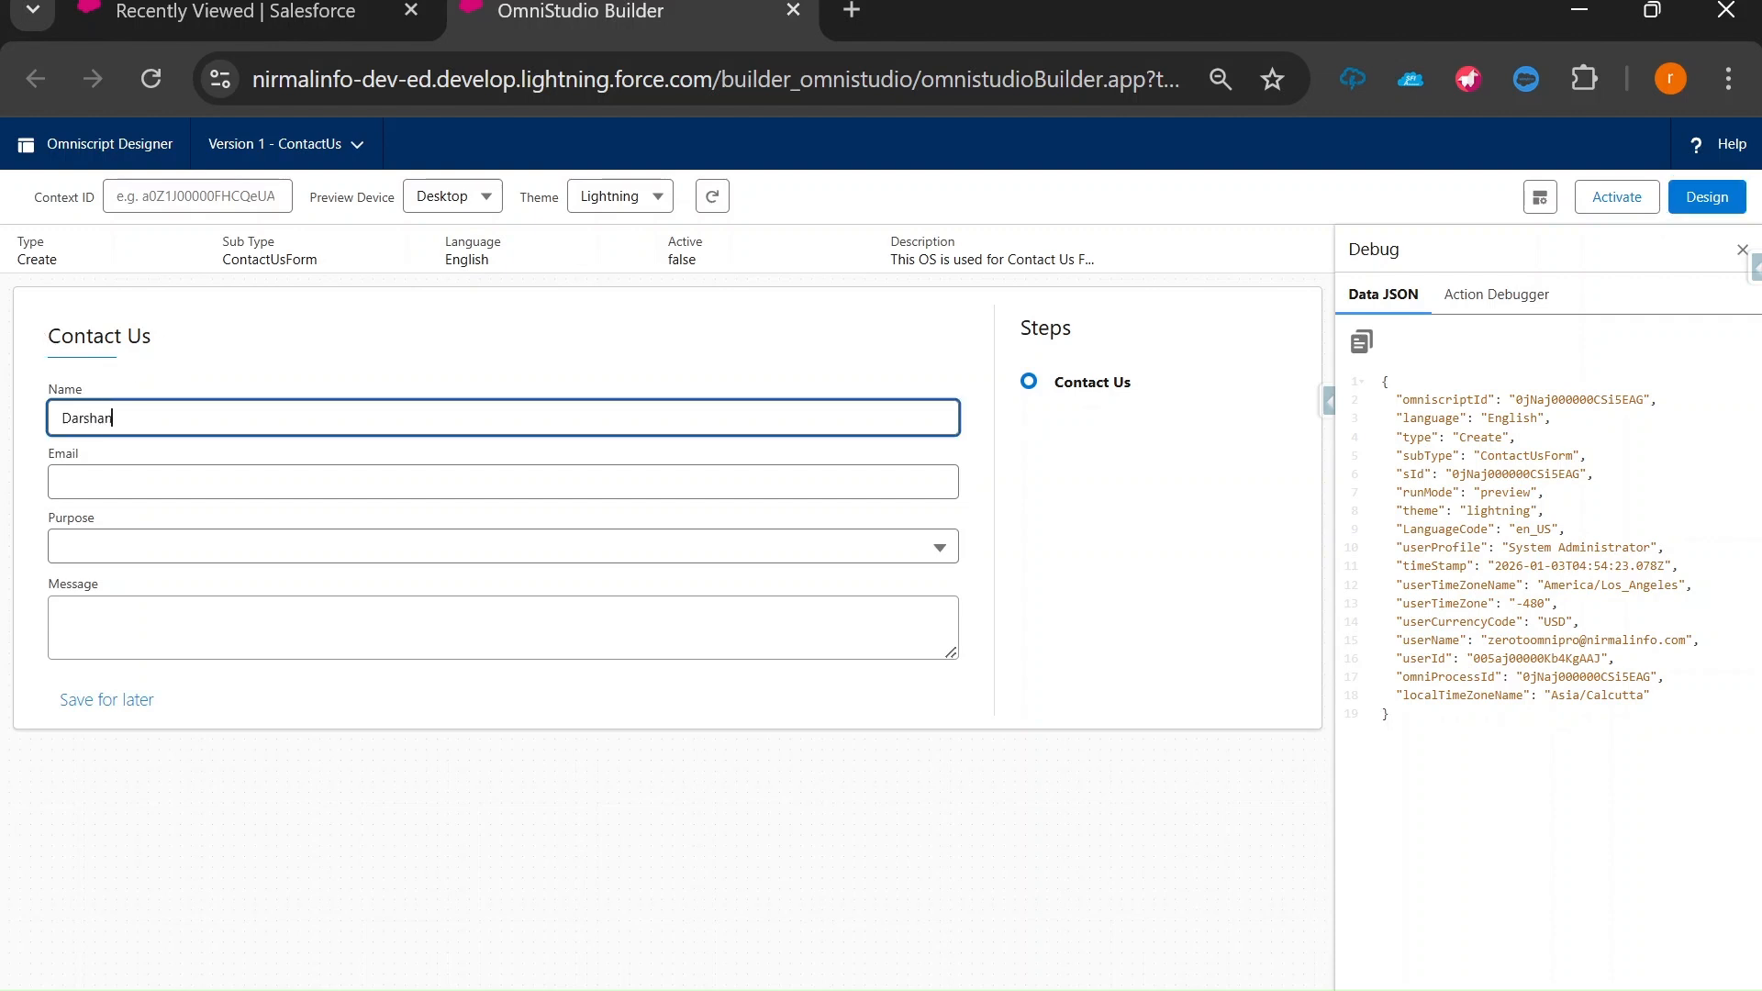
{"action": "key", "text": "ctrl+a"}
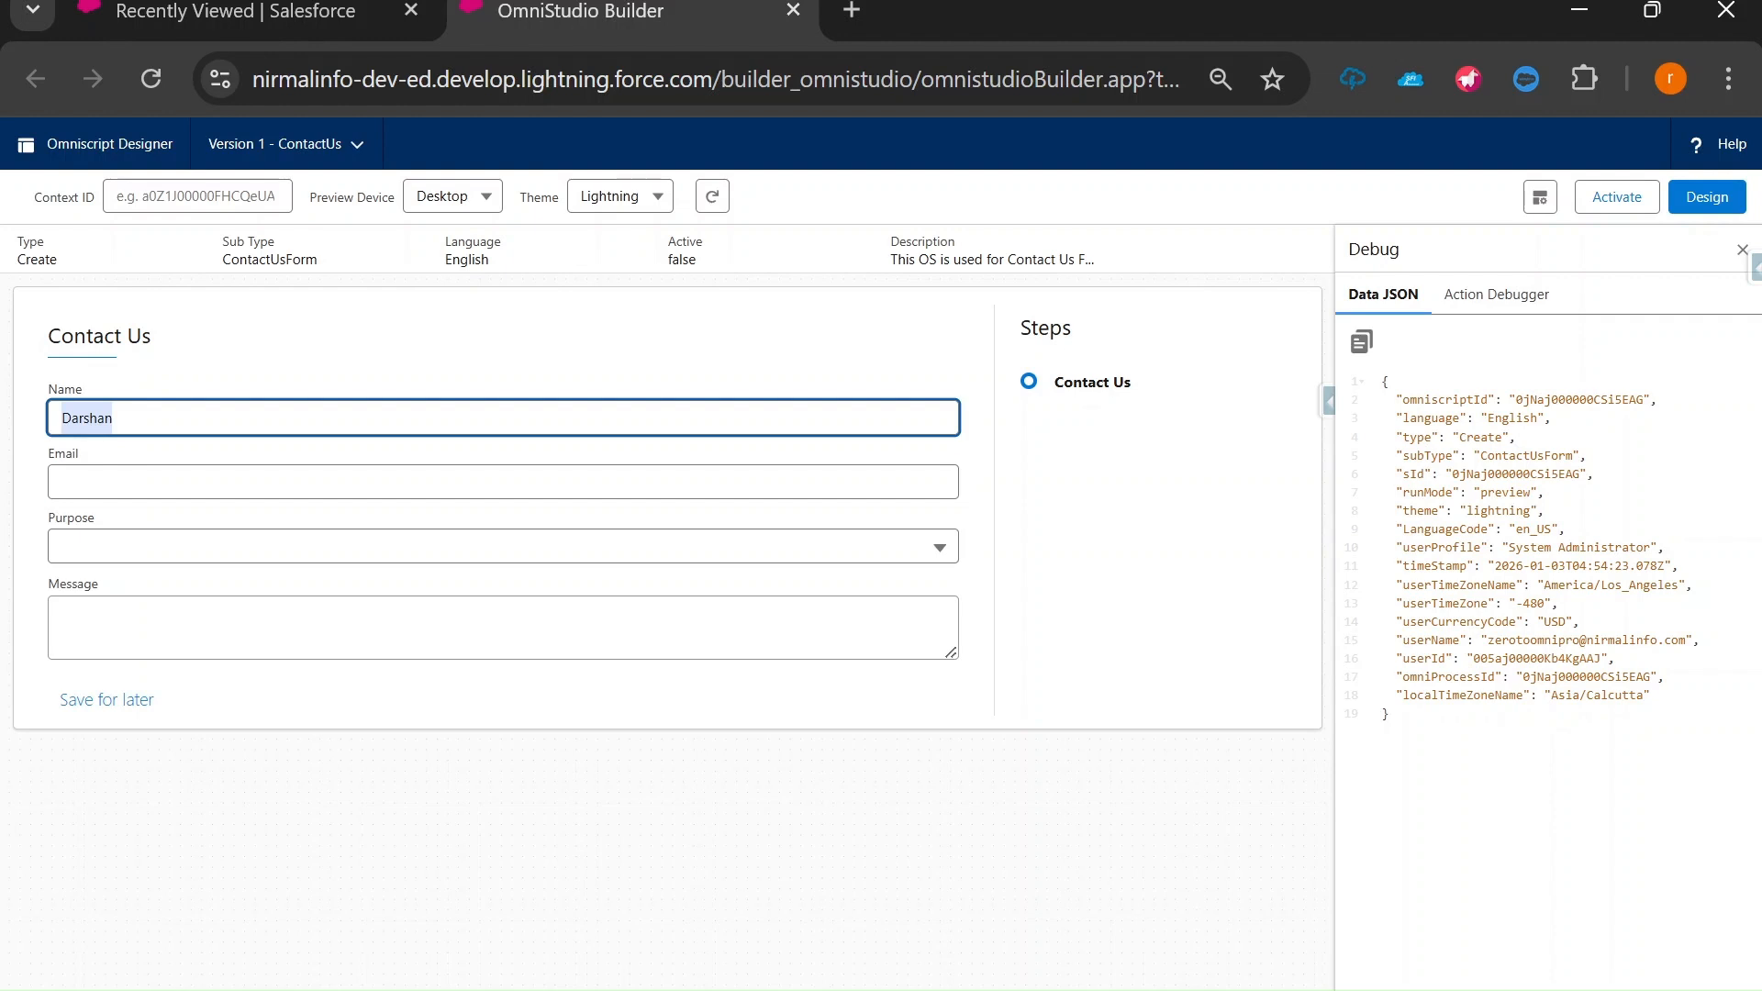
{"action": "key", "text": "Tab"}
{"action": "key", "text": "ctrl+v"}
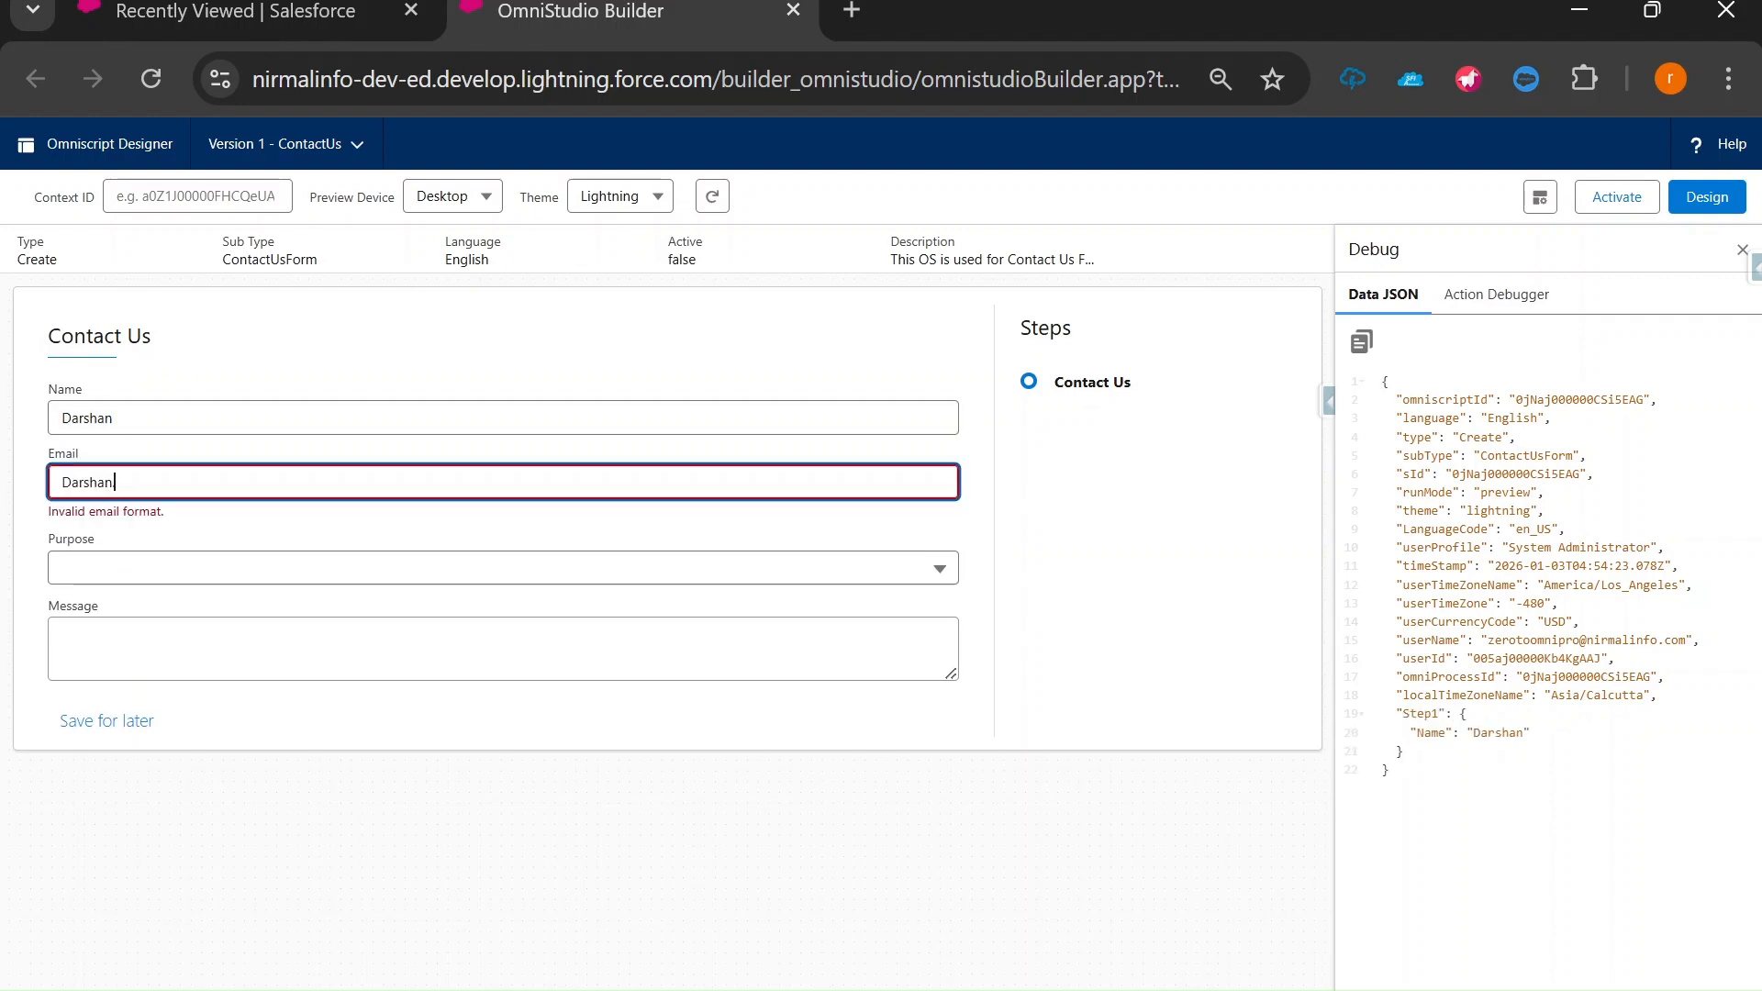
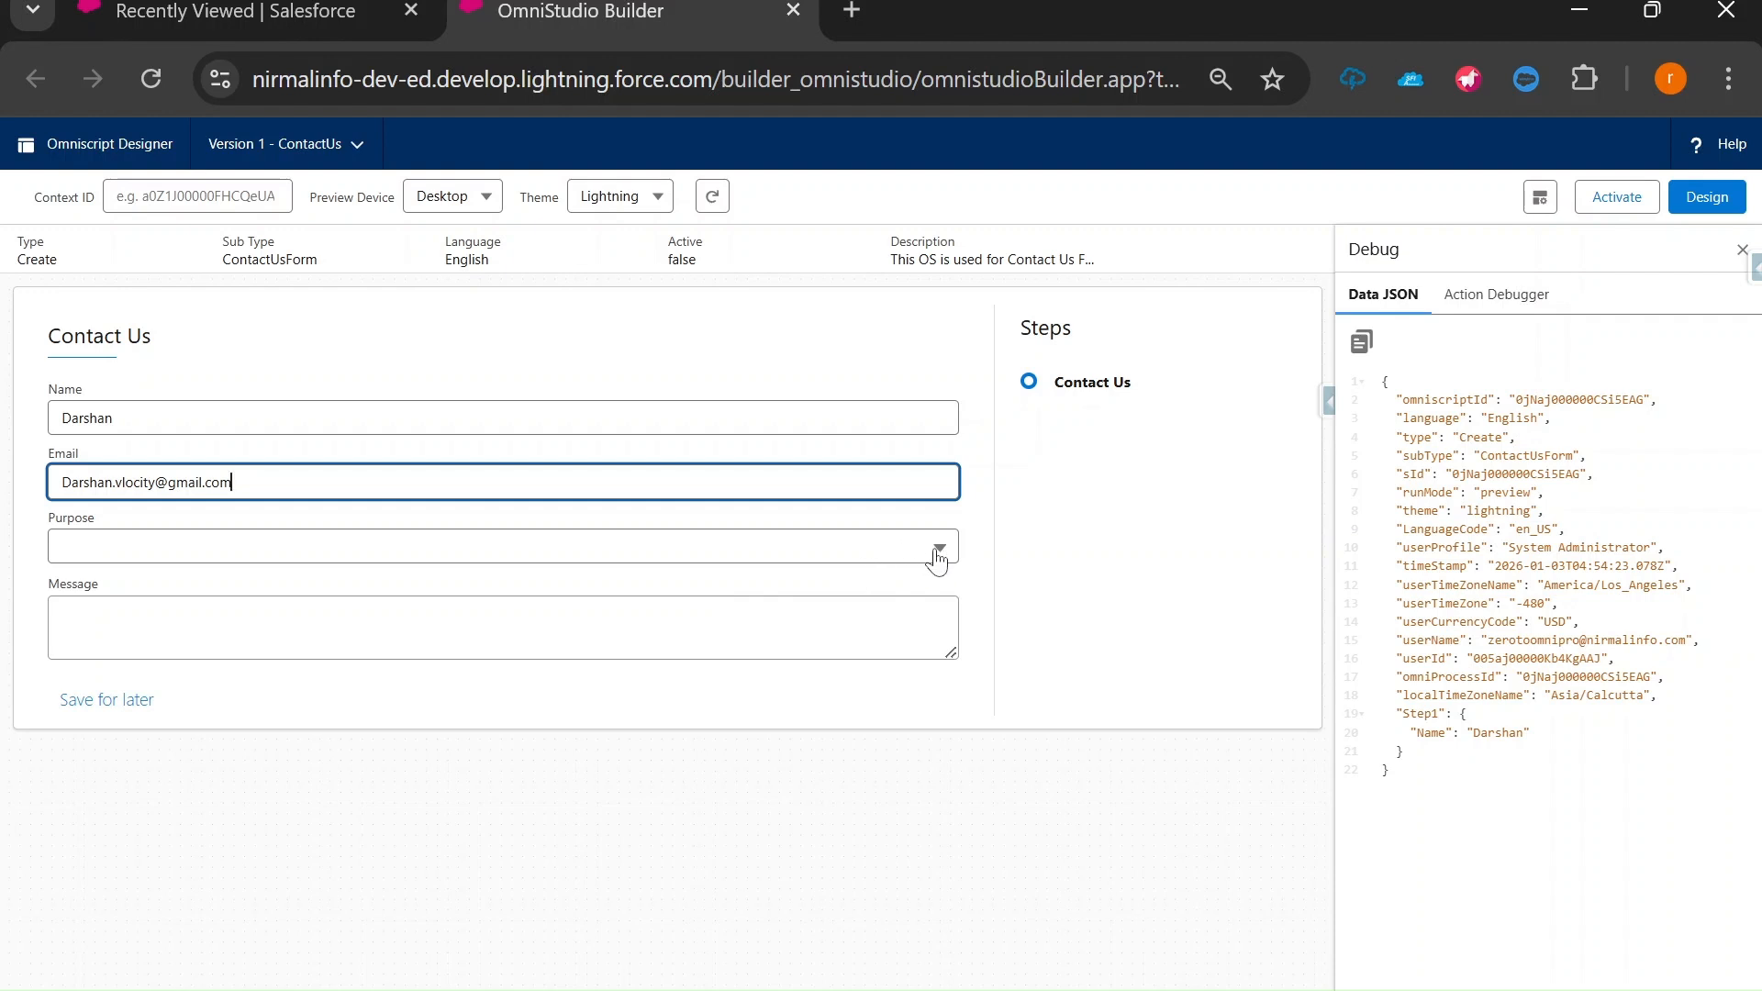
Choose Product Enquiry as Purpose, write 'This test' as the message, and return to Design.
{"action": "left_click", "coordinate": [902, 552]}
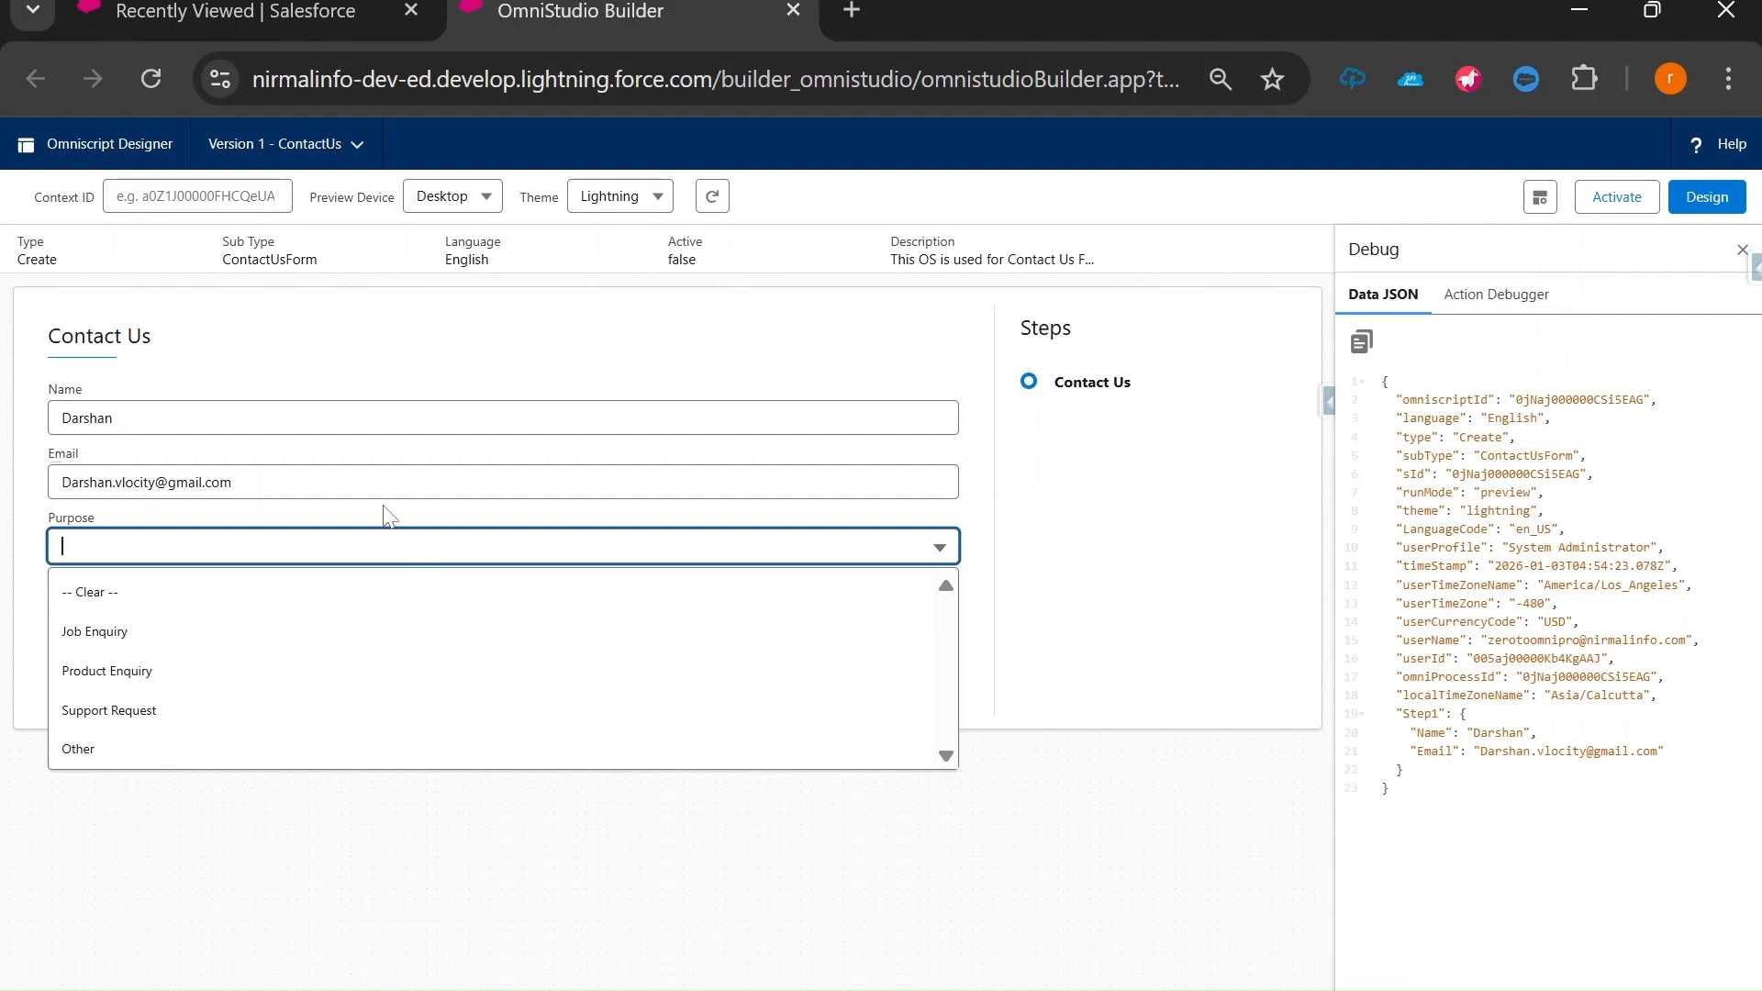
{"action": "key", "text": "Down"}
{"action": "left_click", "coordinate": [158, 676]}
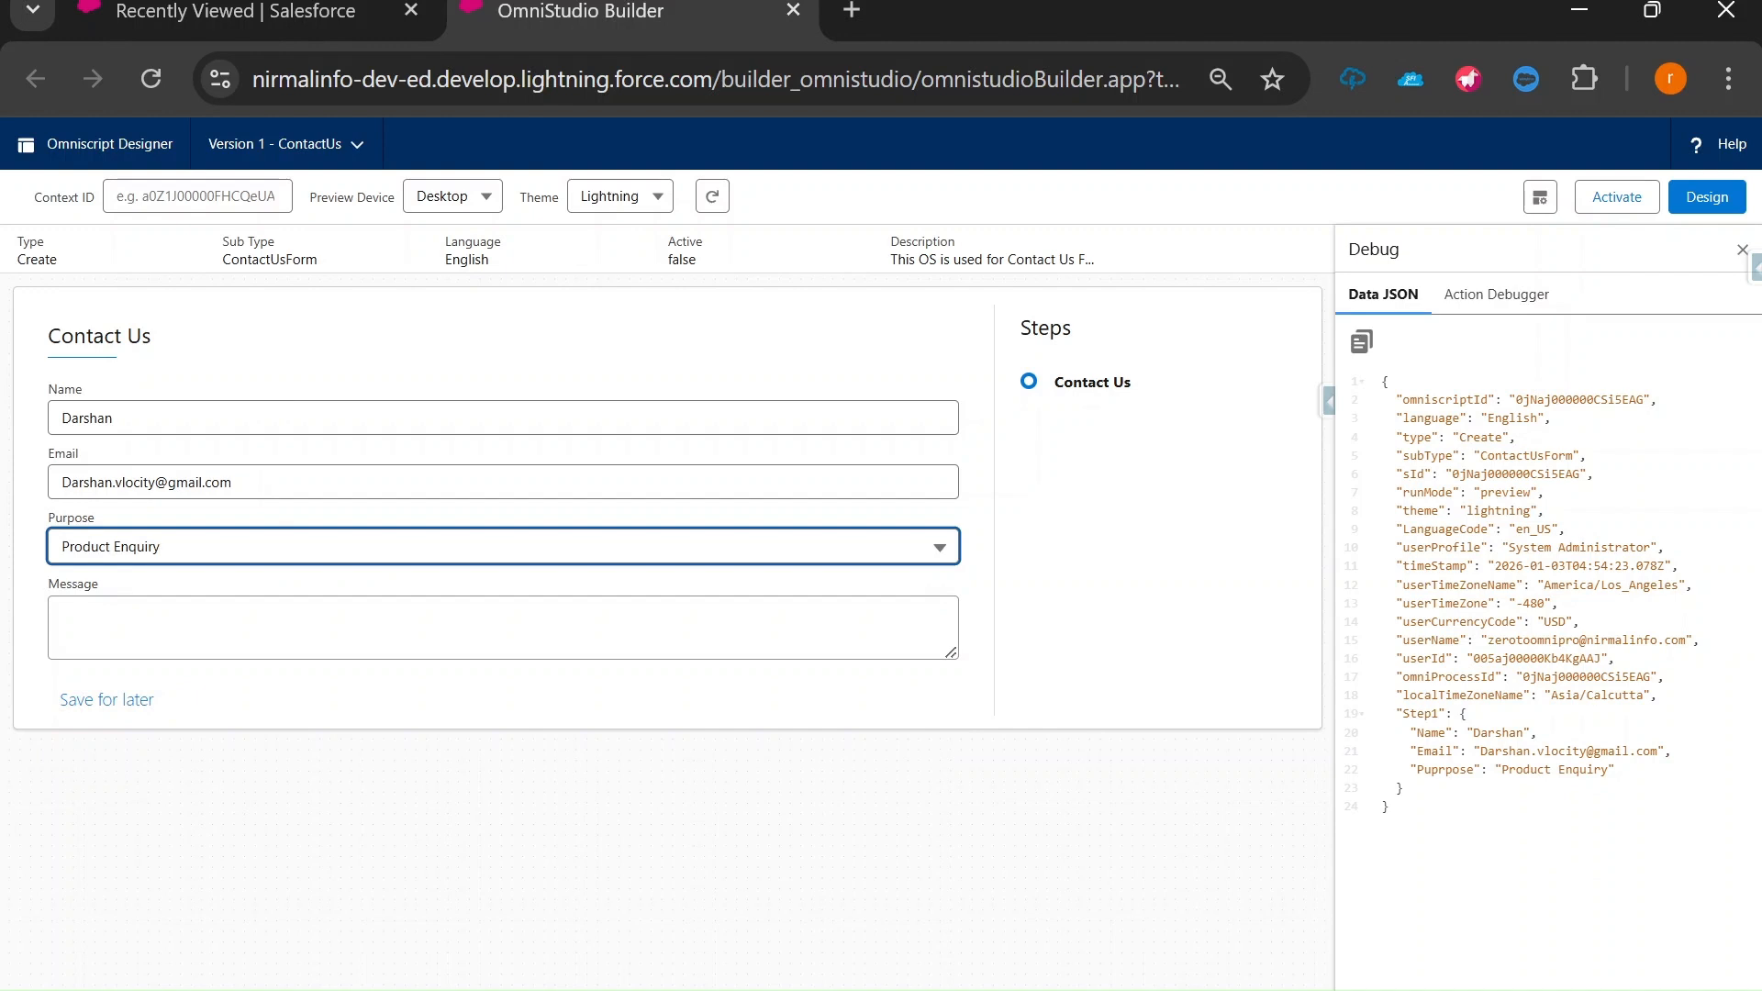
{"action": "left_click", "coordinate": [340, 631]}
{"action": "type", "text": "This test"}
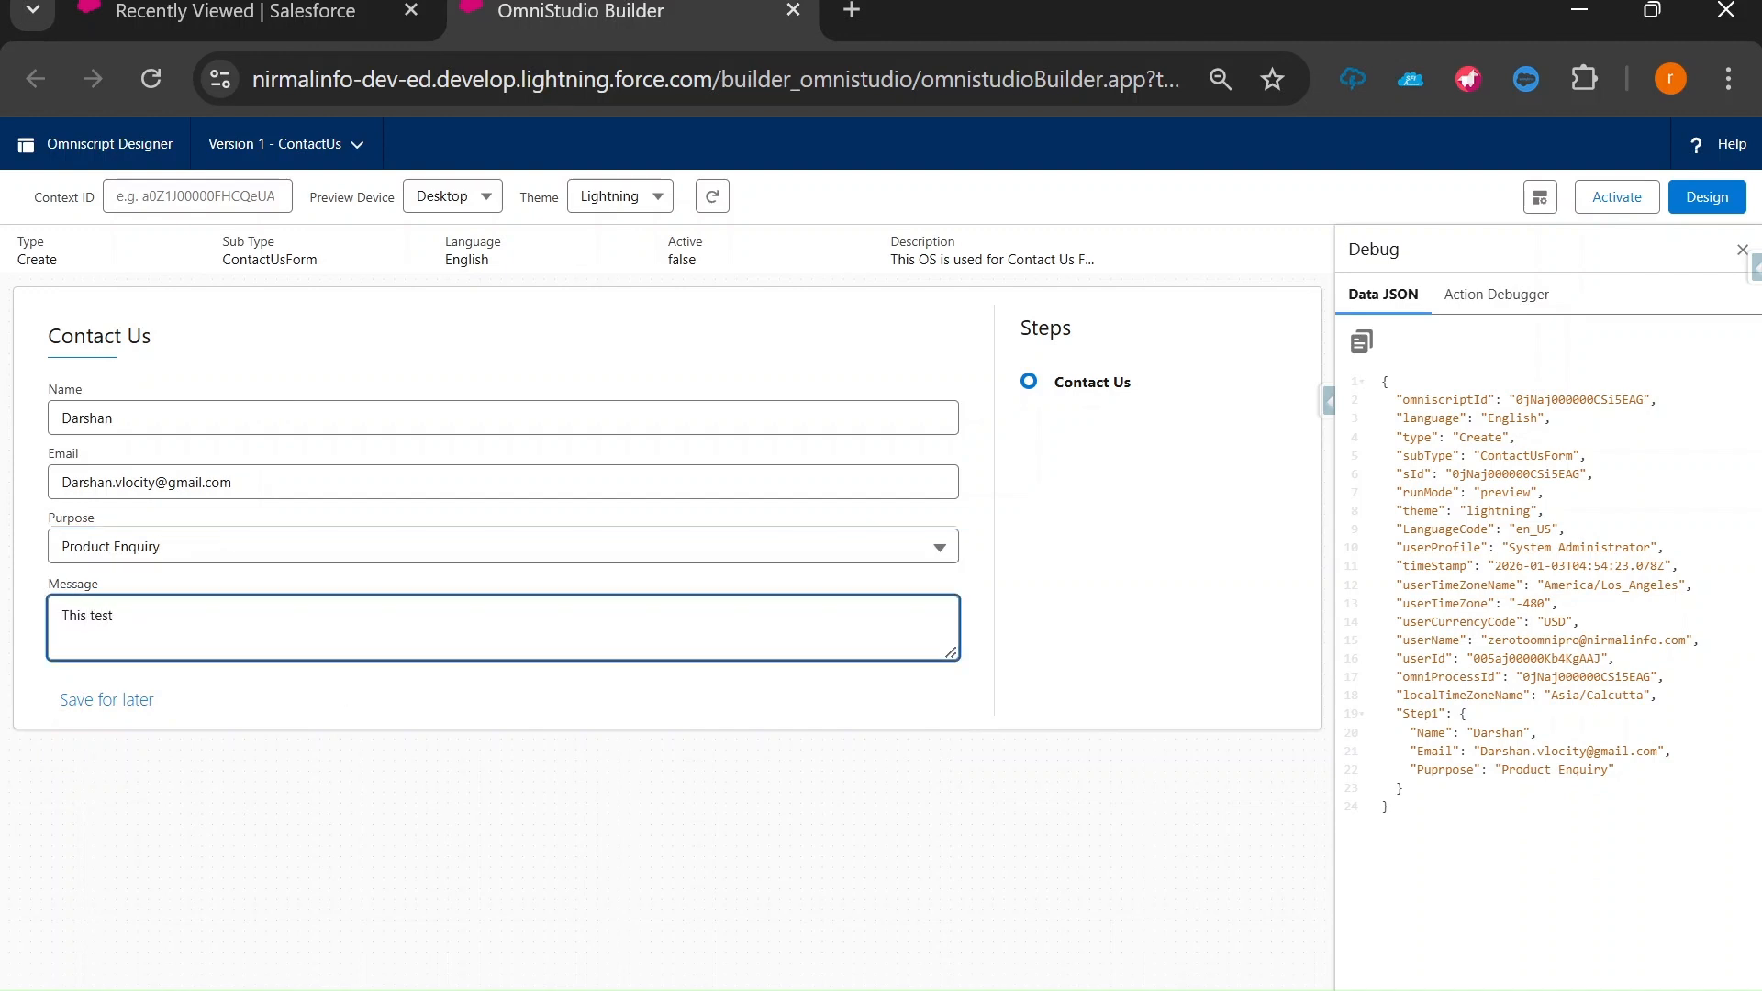
{"action": "left_click", "coordinate": [1377, 910]}
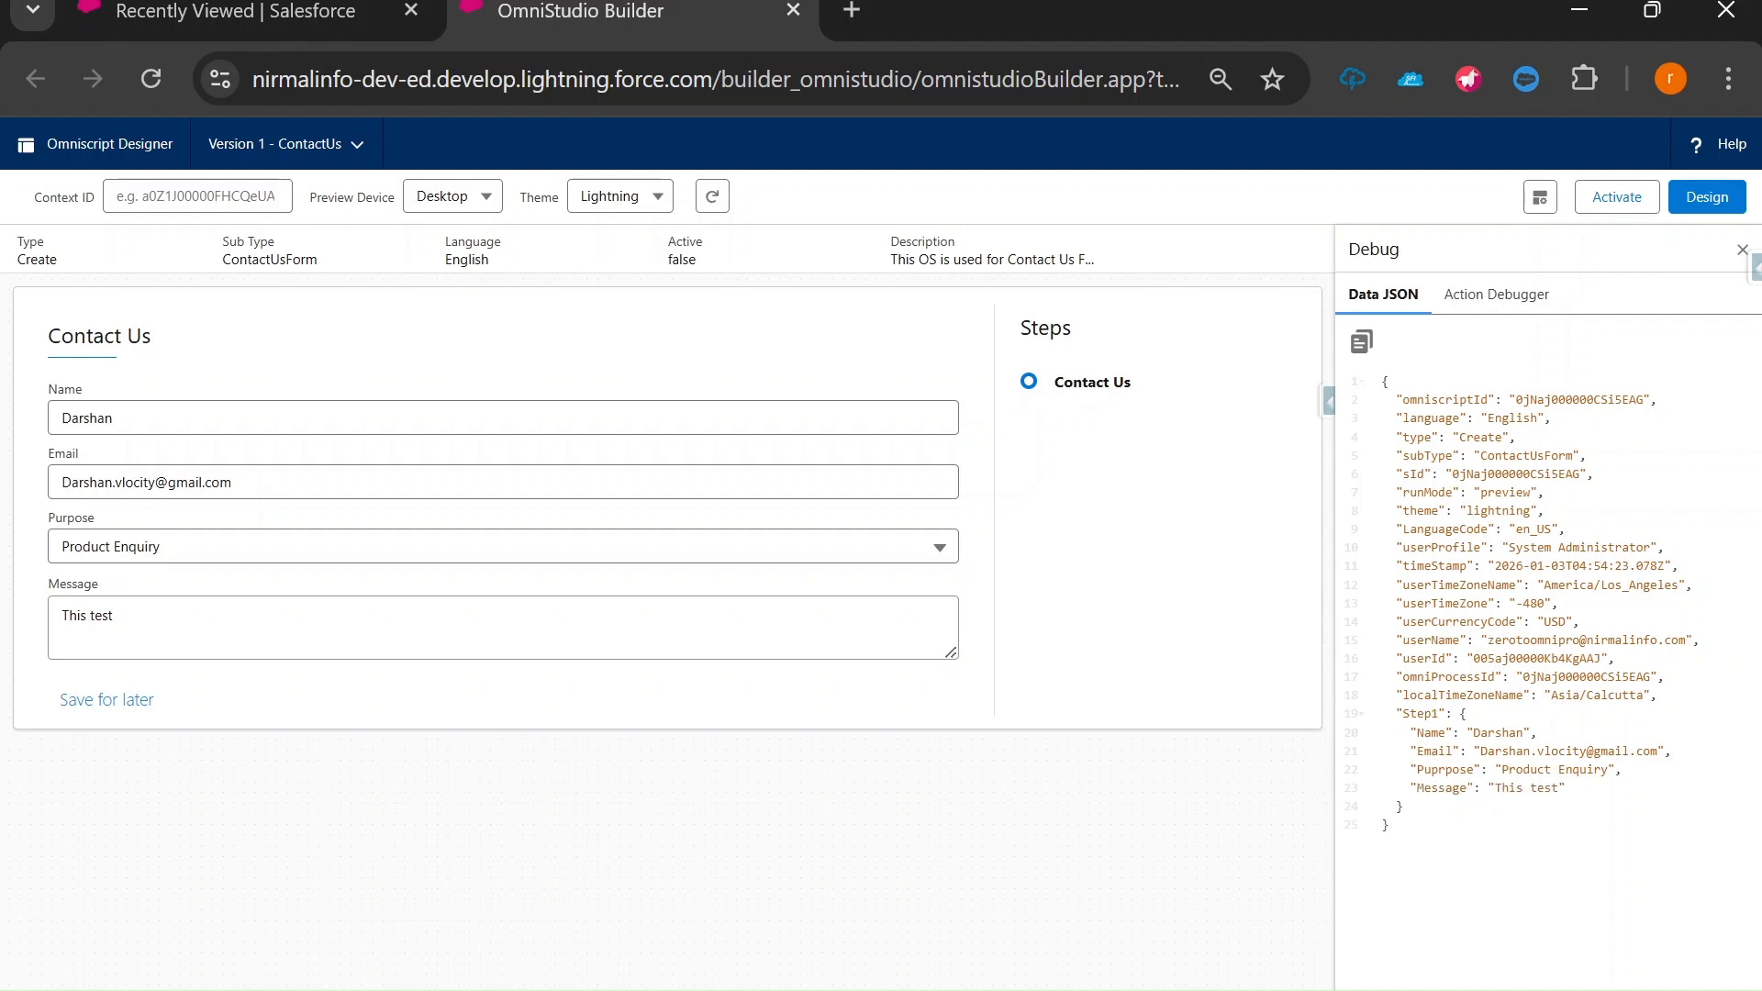
{"action": "left_click", "coordinate": [1707, 197]}
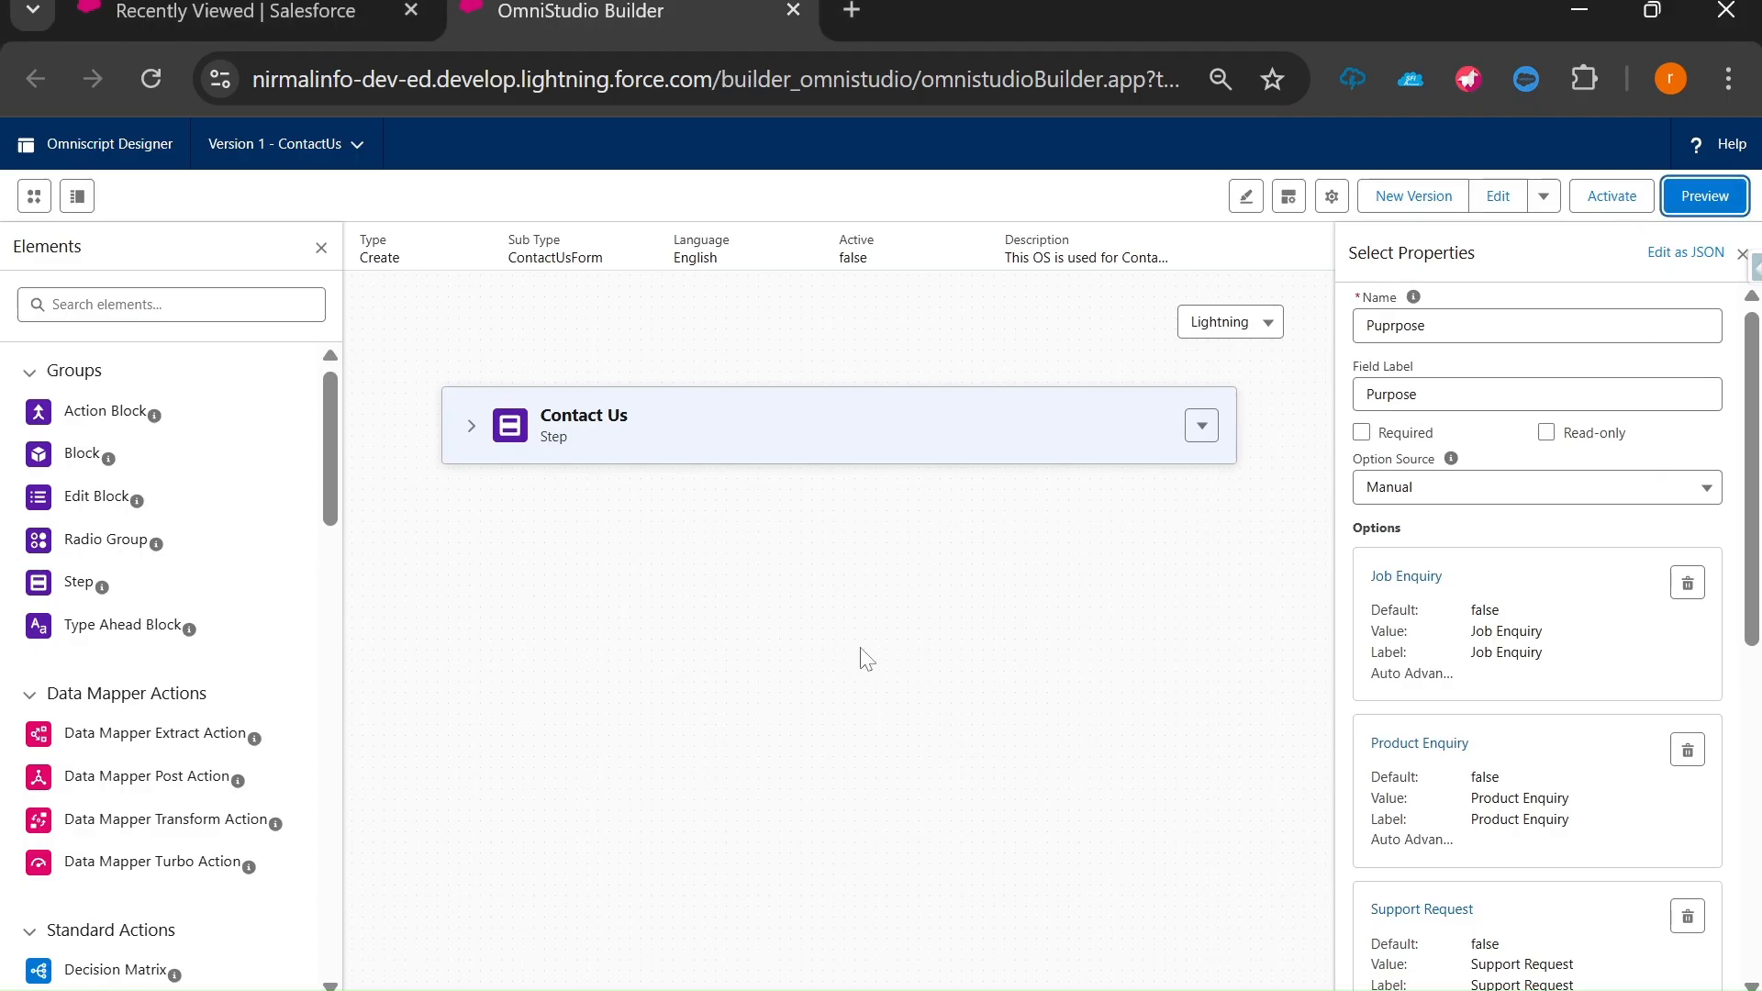
Expand the Contact Us step on the canvas to reveal Name, Email, Purpose and Message.
{"action": "left_click", "coordinate": [471, 424]}
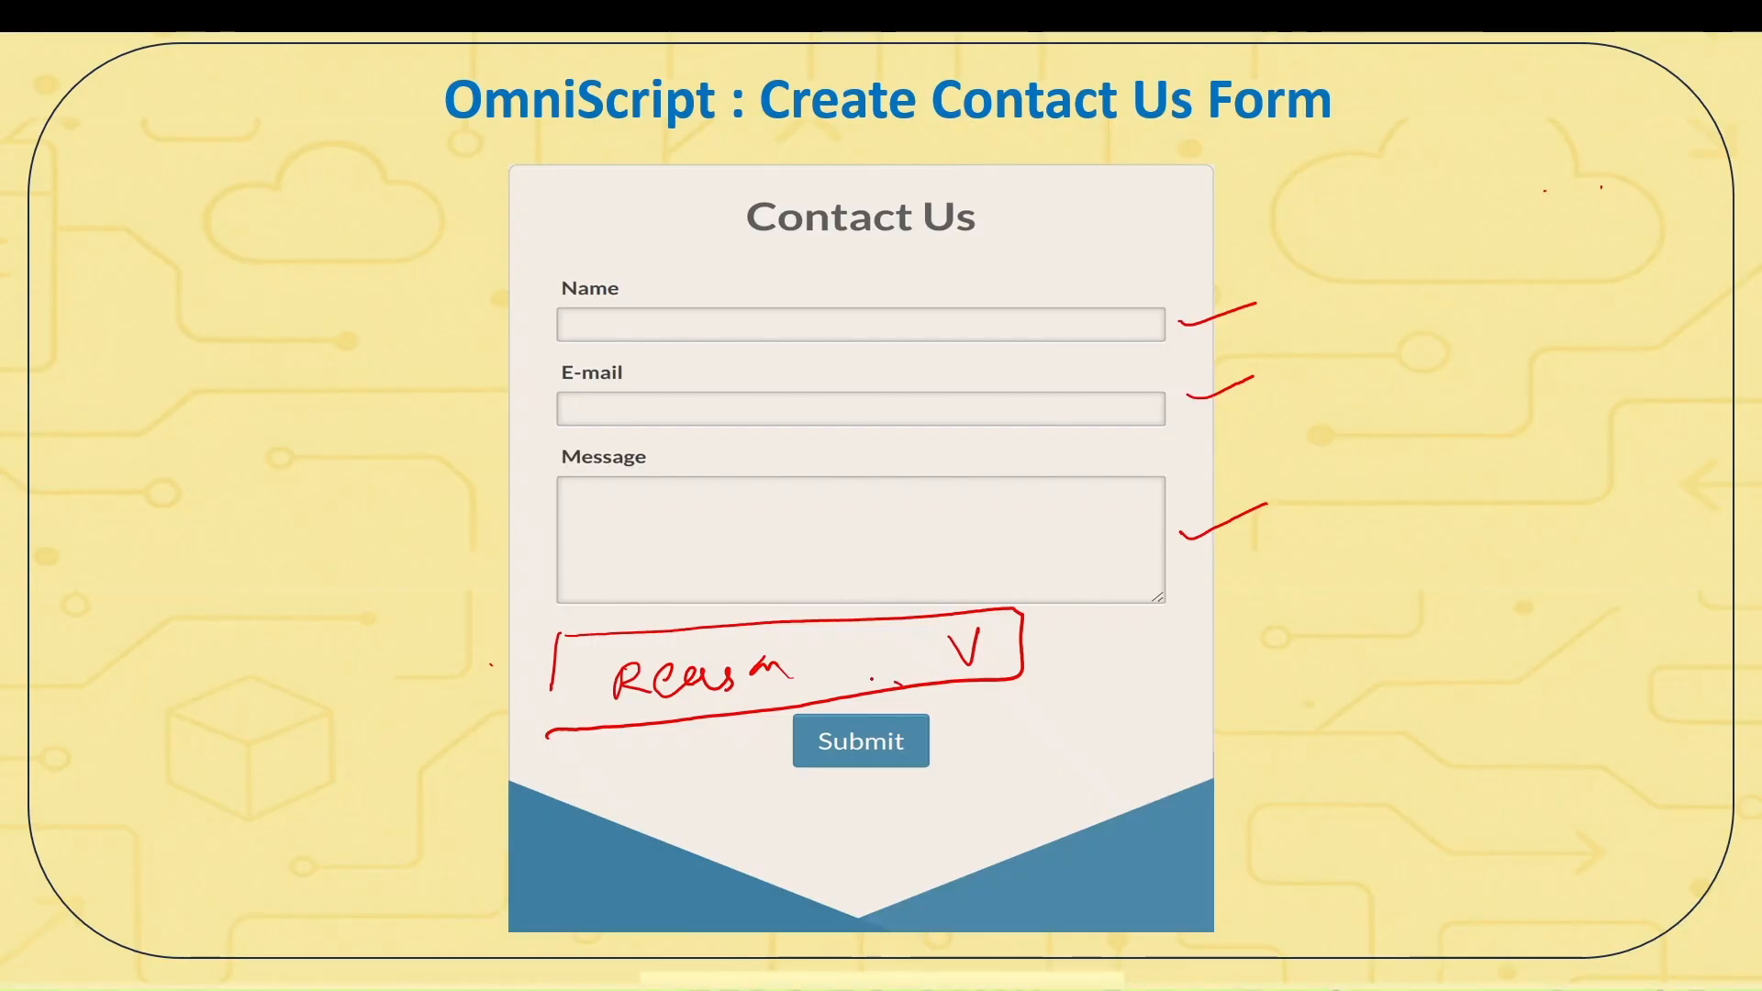
Circle Submit on the mockup and ink arrows from it to a sketched box, up-right and down-right.
{"action": "mouse_move", "coordinate": [858, 678]}
{"action": "left_mouse_down"}
{"action": "mouse_move", "coordinate": [954, 780]}
{"action": "mouse_move", "coordinate": [892, 679]}
{"action": "left_mouse_up"}
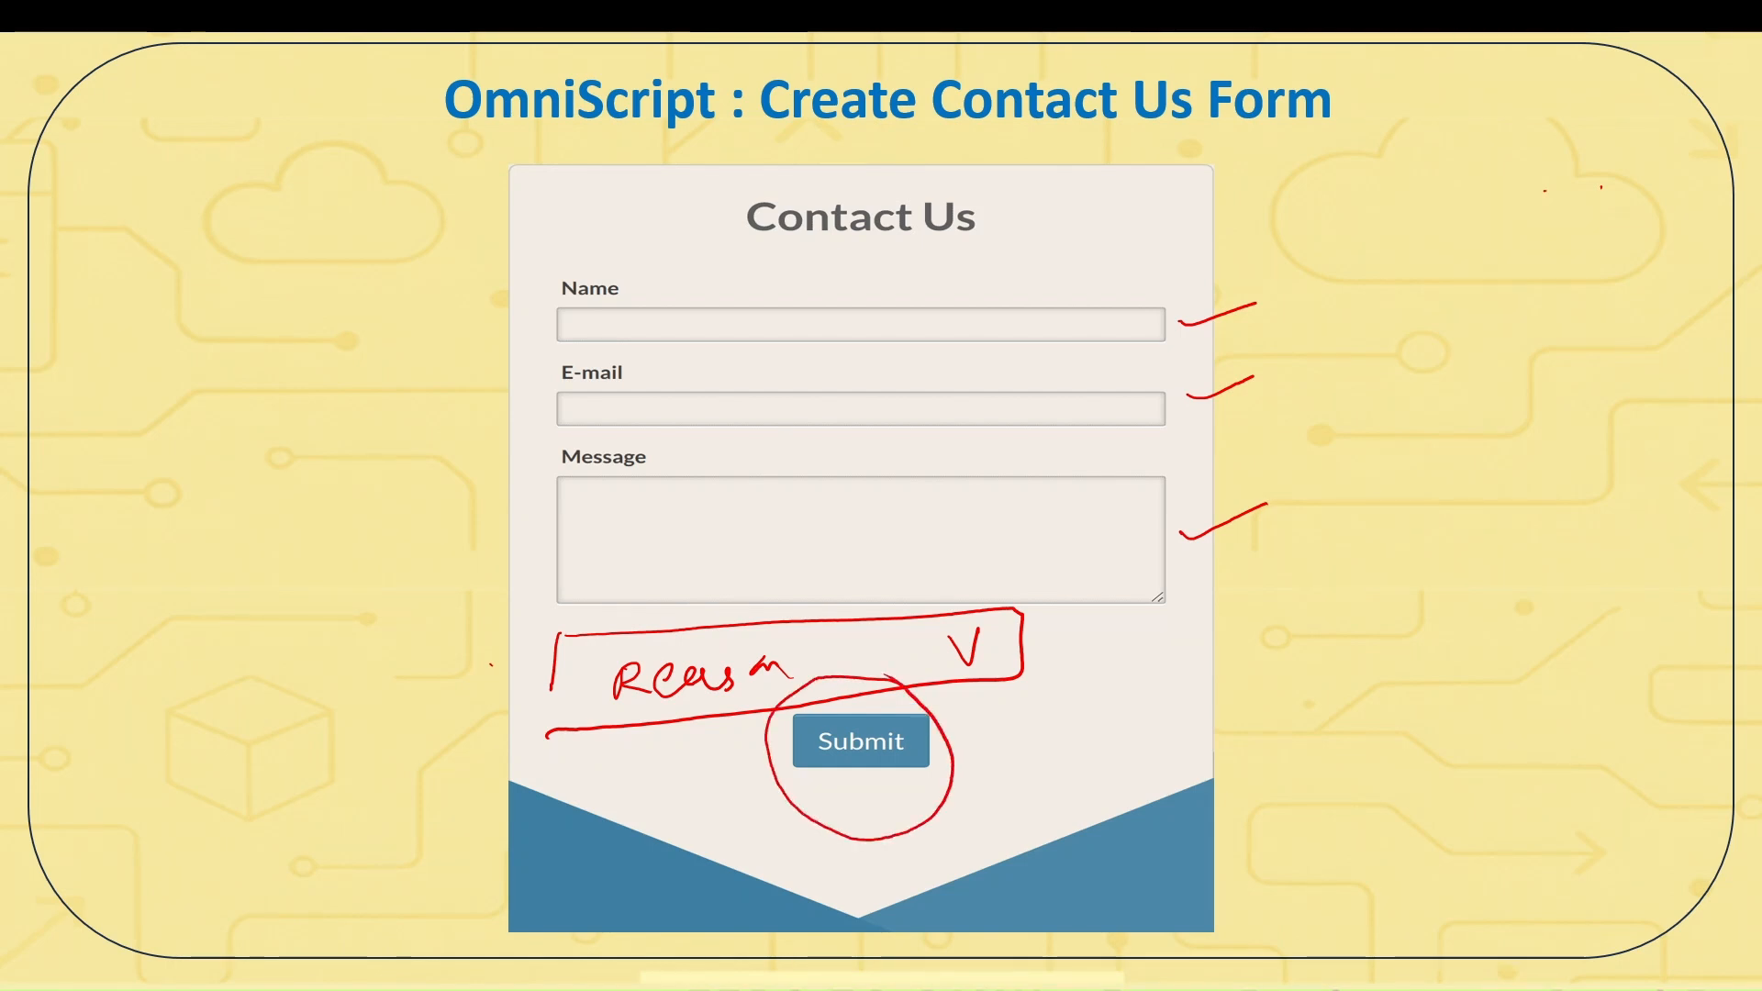
{"action": "left_click_drag", "start_coordinate": [939, 758], "coordinate": [1304, 696]}
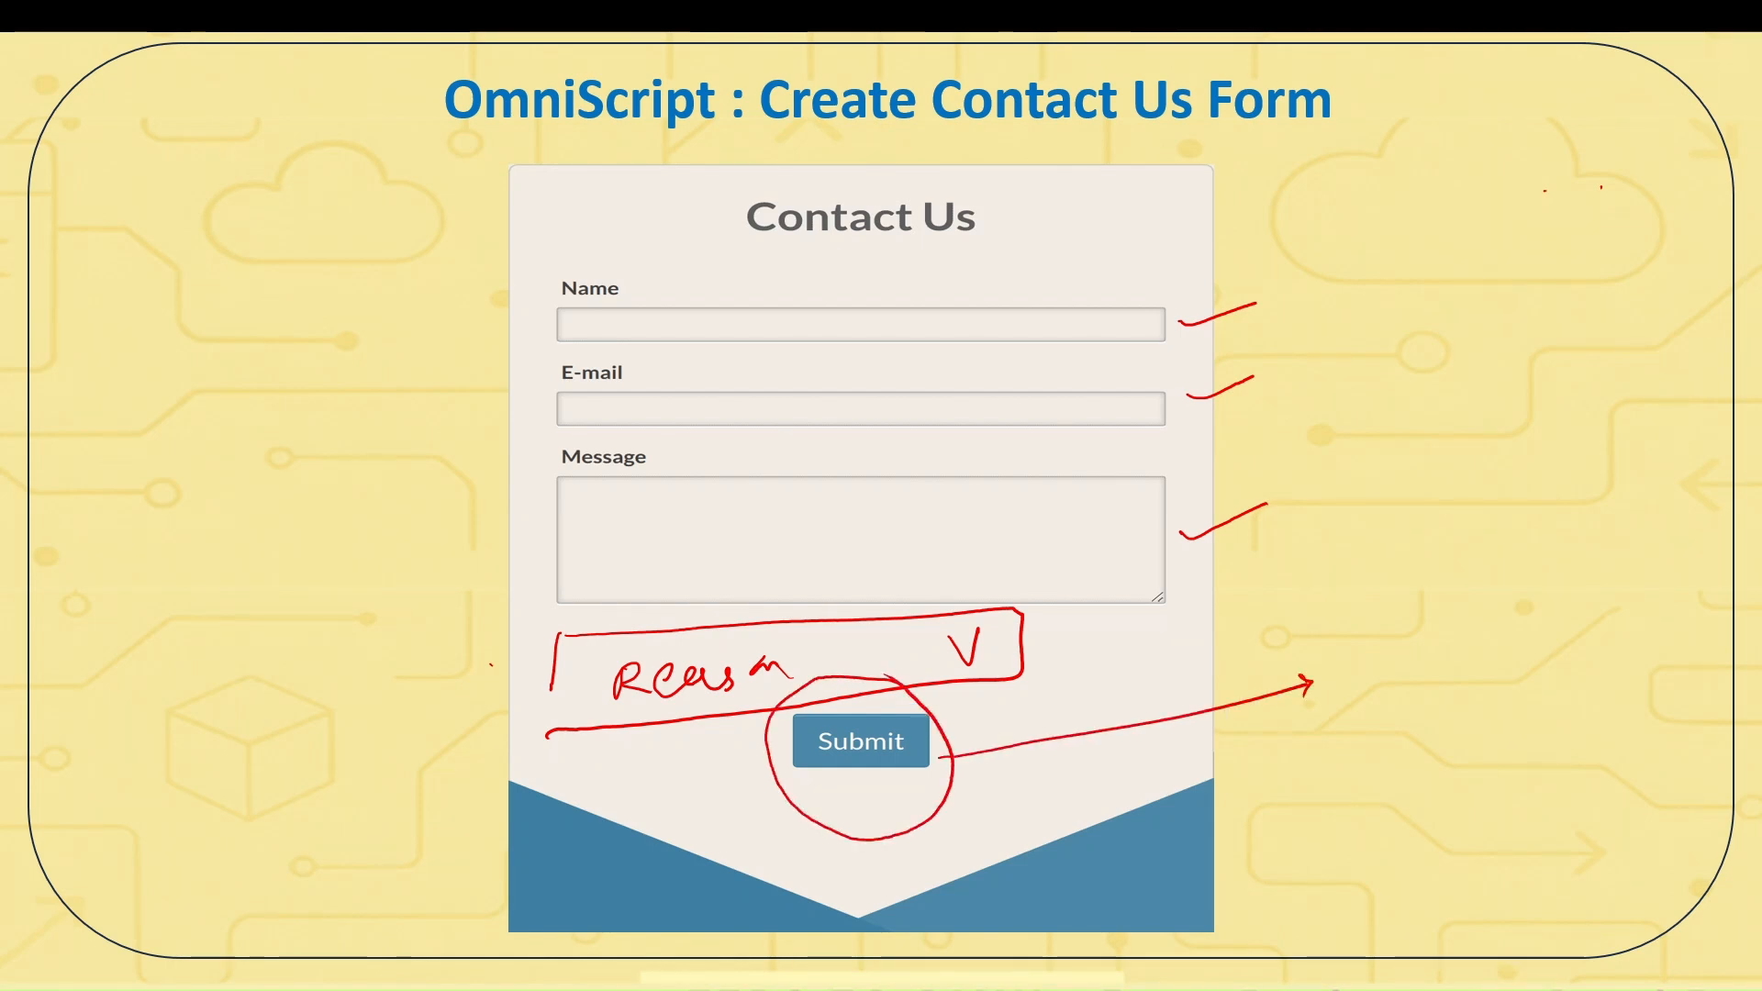
{"action": "mouse_move", "coordinate": [1347, 587]}
{"action": "left_mouse_down"}
{"action": "mouse_move", "coordinate": [1364, 746]}
{"action": "mouse_move", "coordinate": [1509, 653]}
{"action": "mouse_move", "coordinate": [1351, 751]}
{"action": "left_mouse_up"}
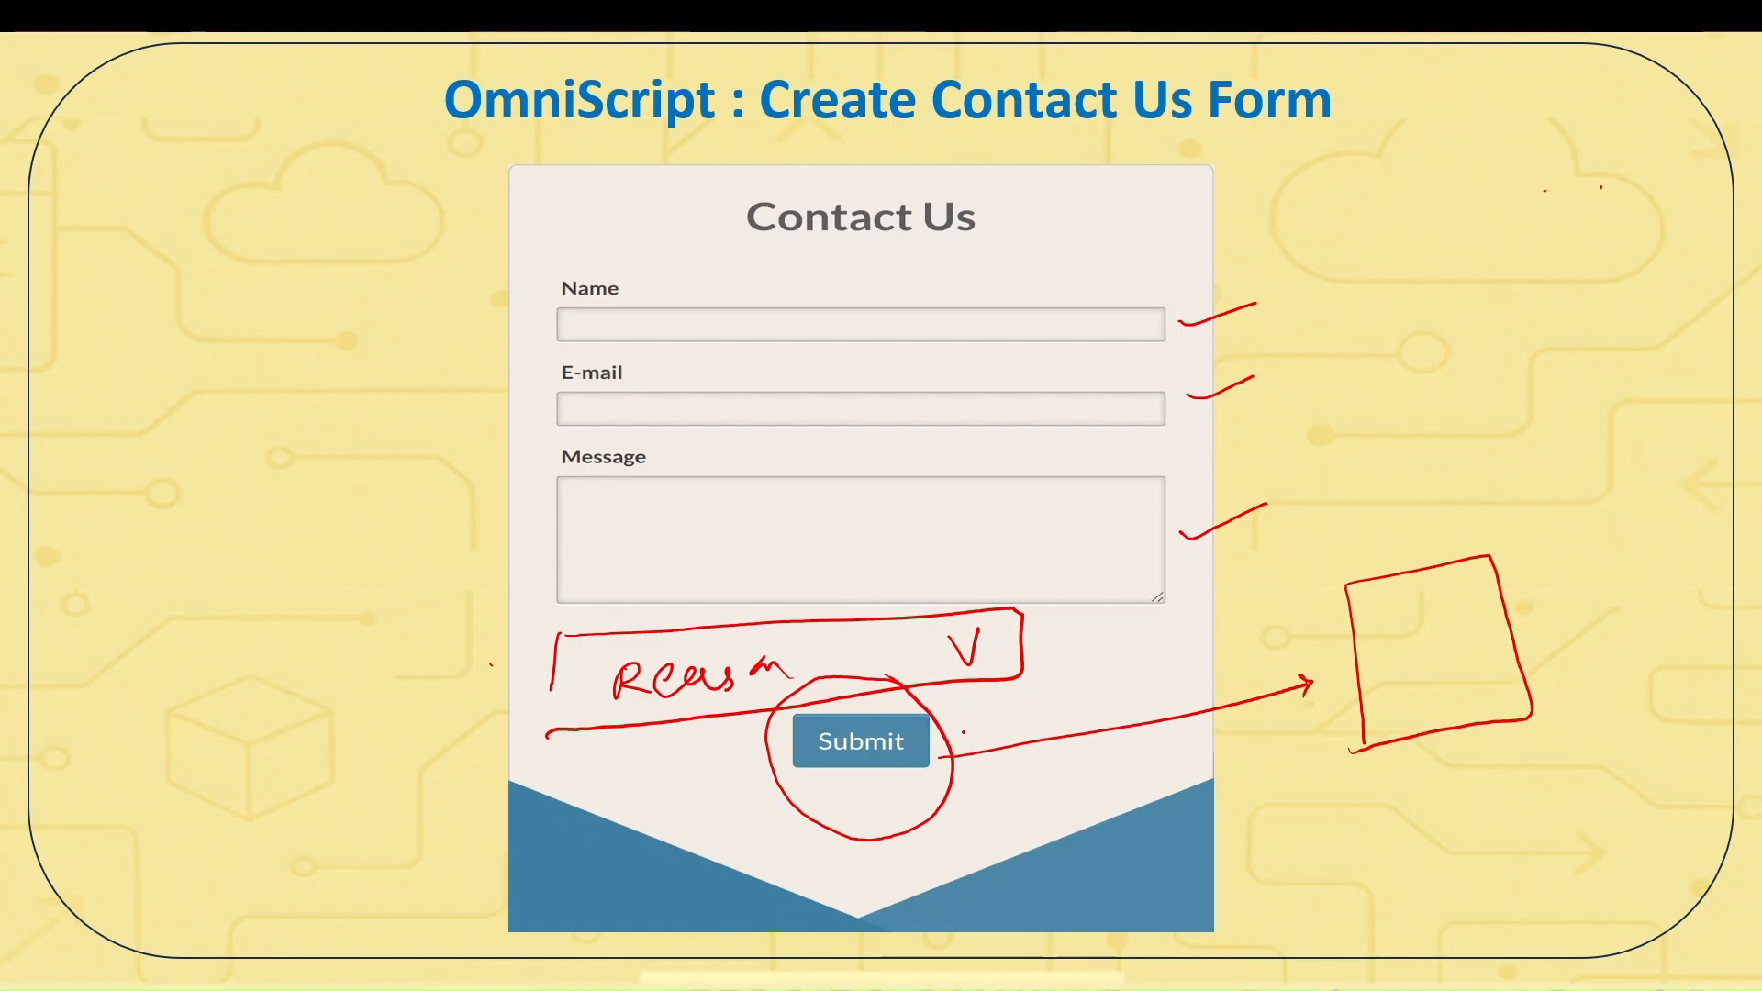
{"action": "left_click_drag", "start_coordinate": [946, 754], "coordinate": [1433, 477]}
{"action": "mouse_move", "coordinate": [1411, 479]}
{"action": "left_mouse_down"}
{"action": "mouse_move", "coordinate": [1434, 477]}
{"action": "mouse_move", "coordinate": [1415, 511]}
{"action": "left_mouse_up"}
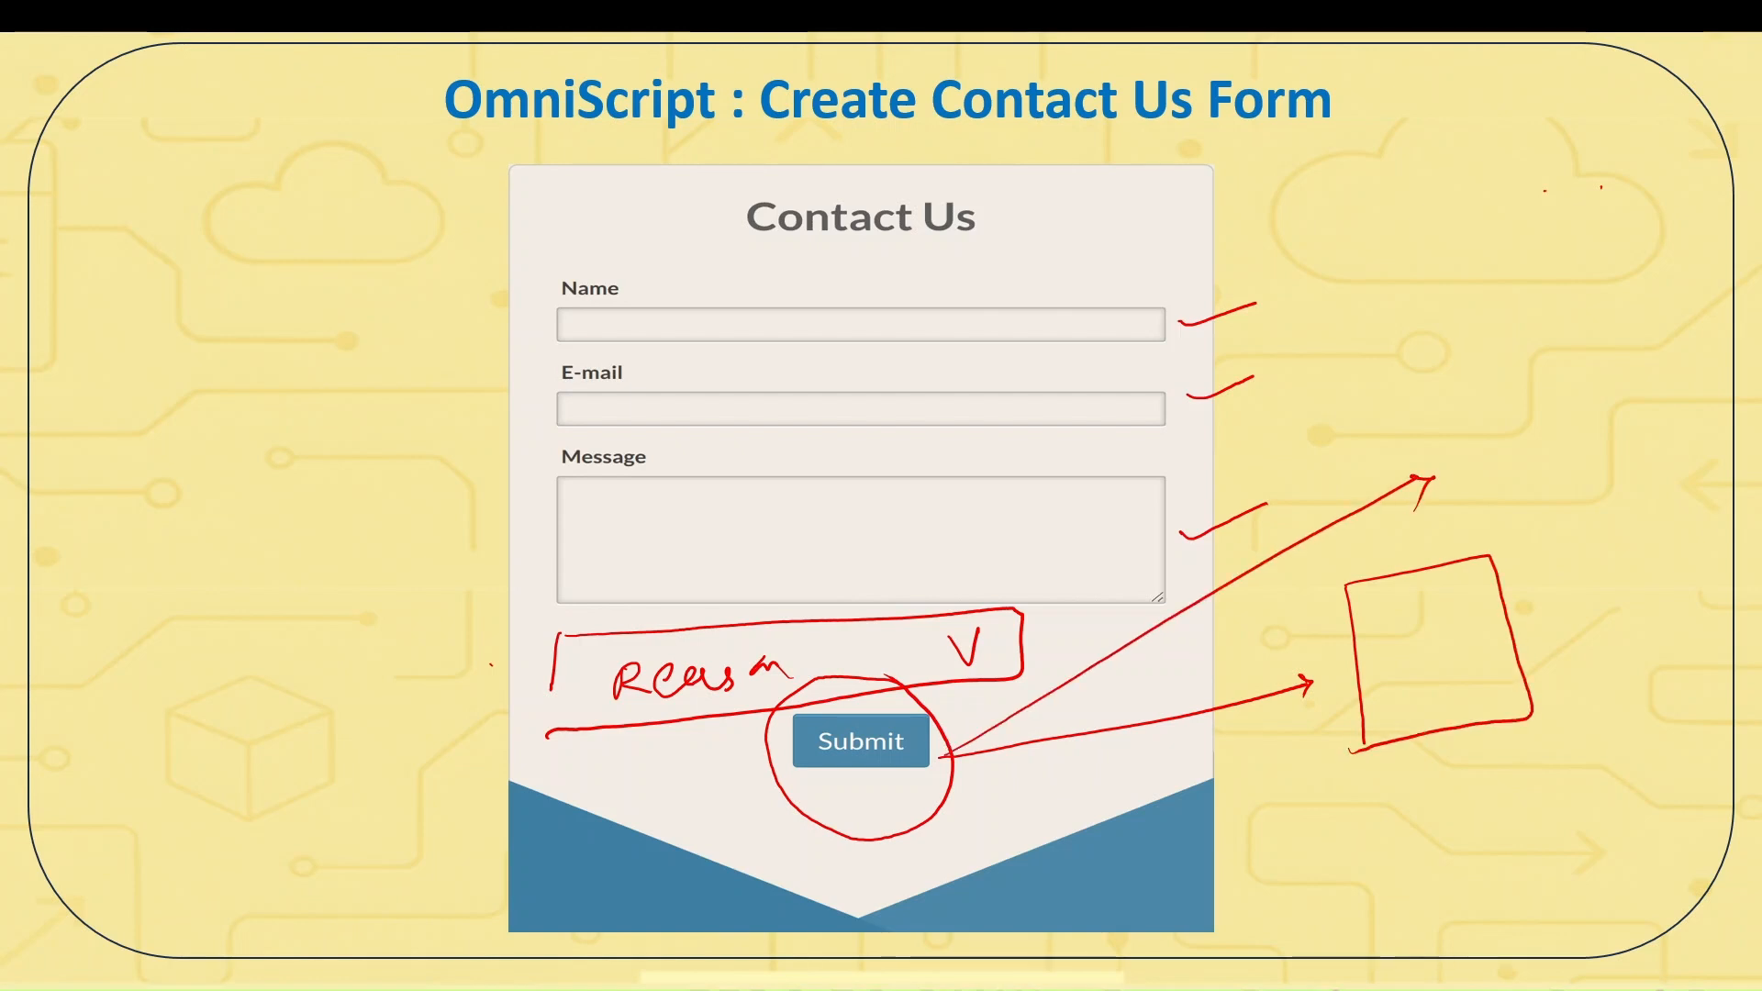
{"action": "left_click_drag", "start_coordinate": [949, 754], "coordinate": [1349, 921]}
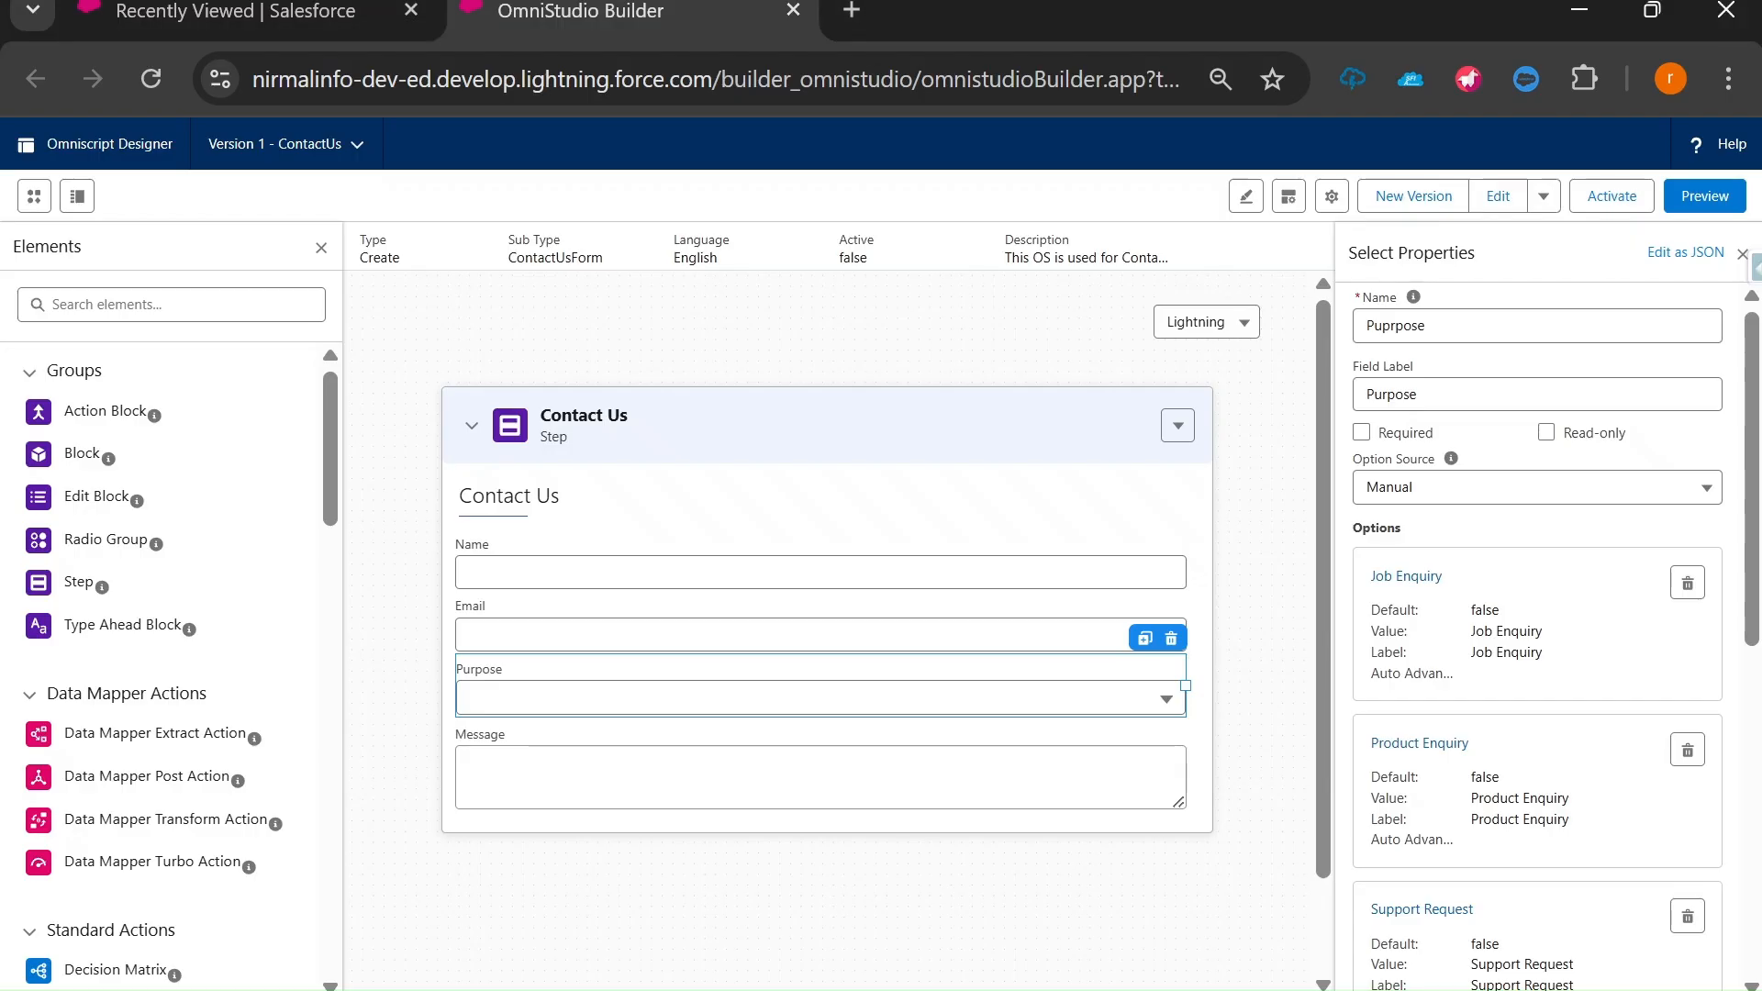
Duplicate the Contact Us step from its actions menu and run Preview.
{"action": "left_click", "coordinate": [473, 427]}
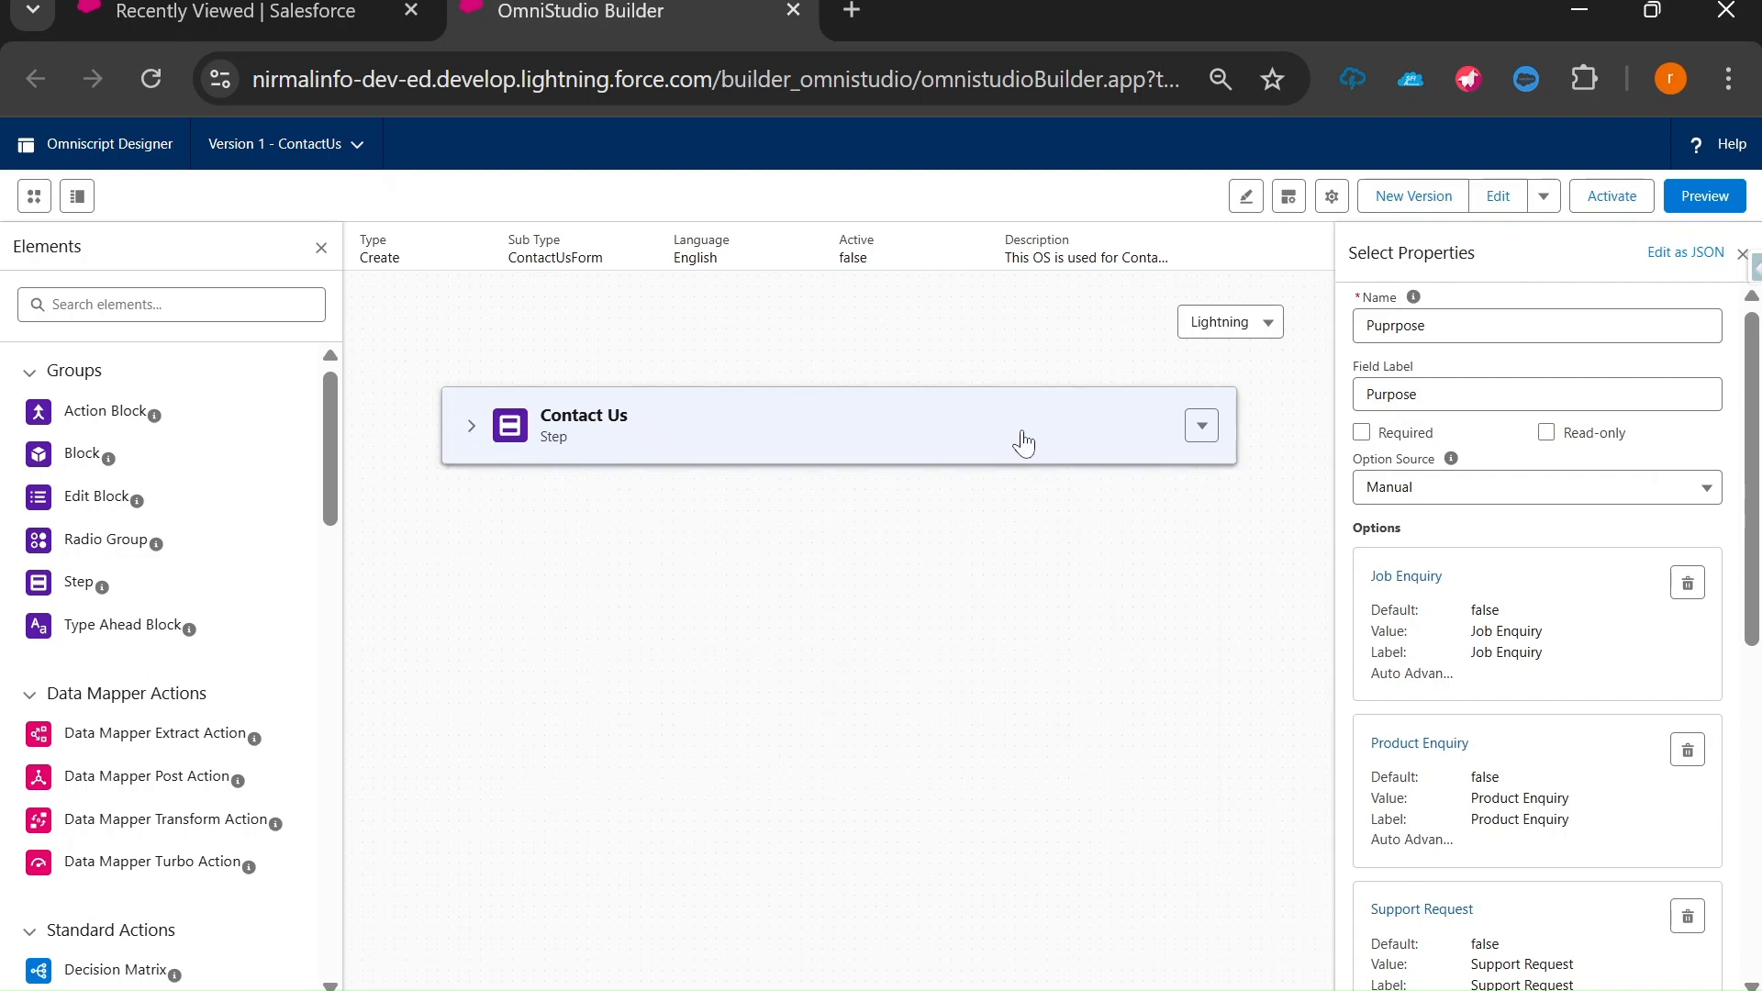
{"action": "left_click", "coordinate": [468, 428]}
{"action": "left_click", "coordinate": [1177, 425]}
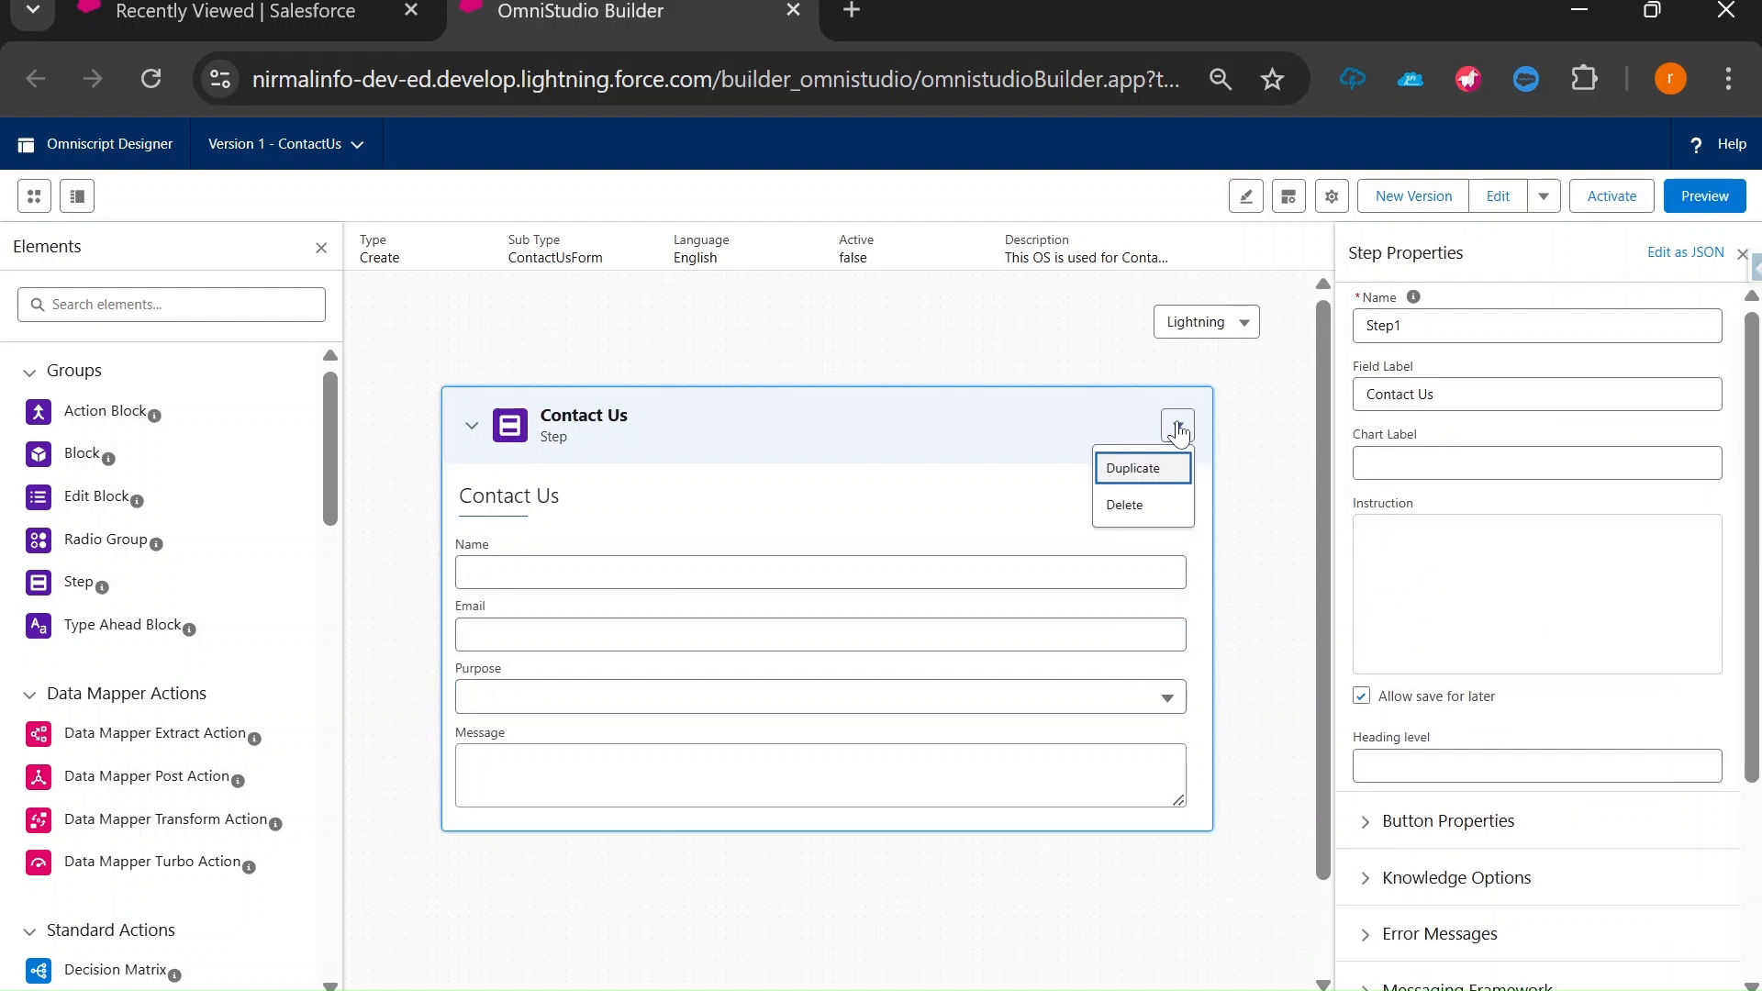
{"action": "left_click", "coordinate": [1136, 469]}
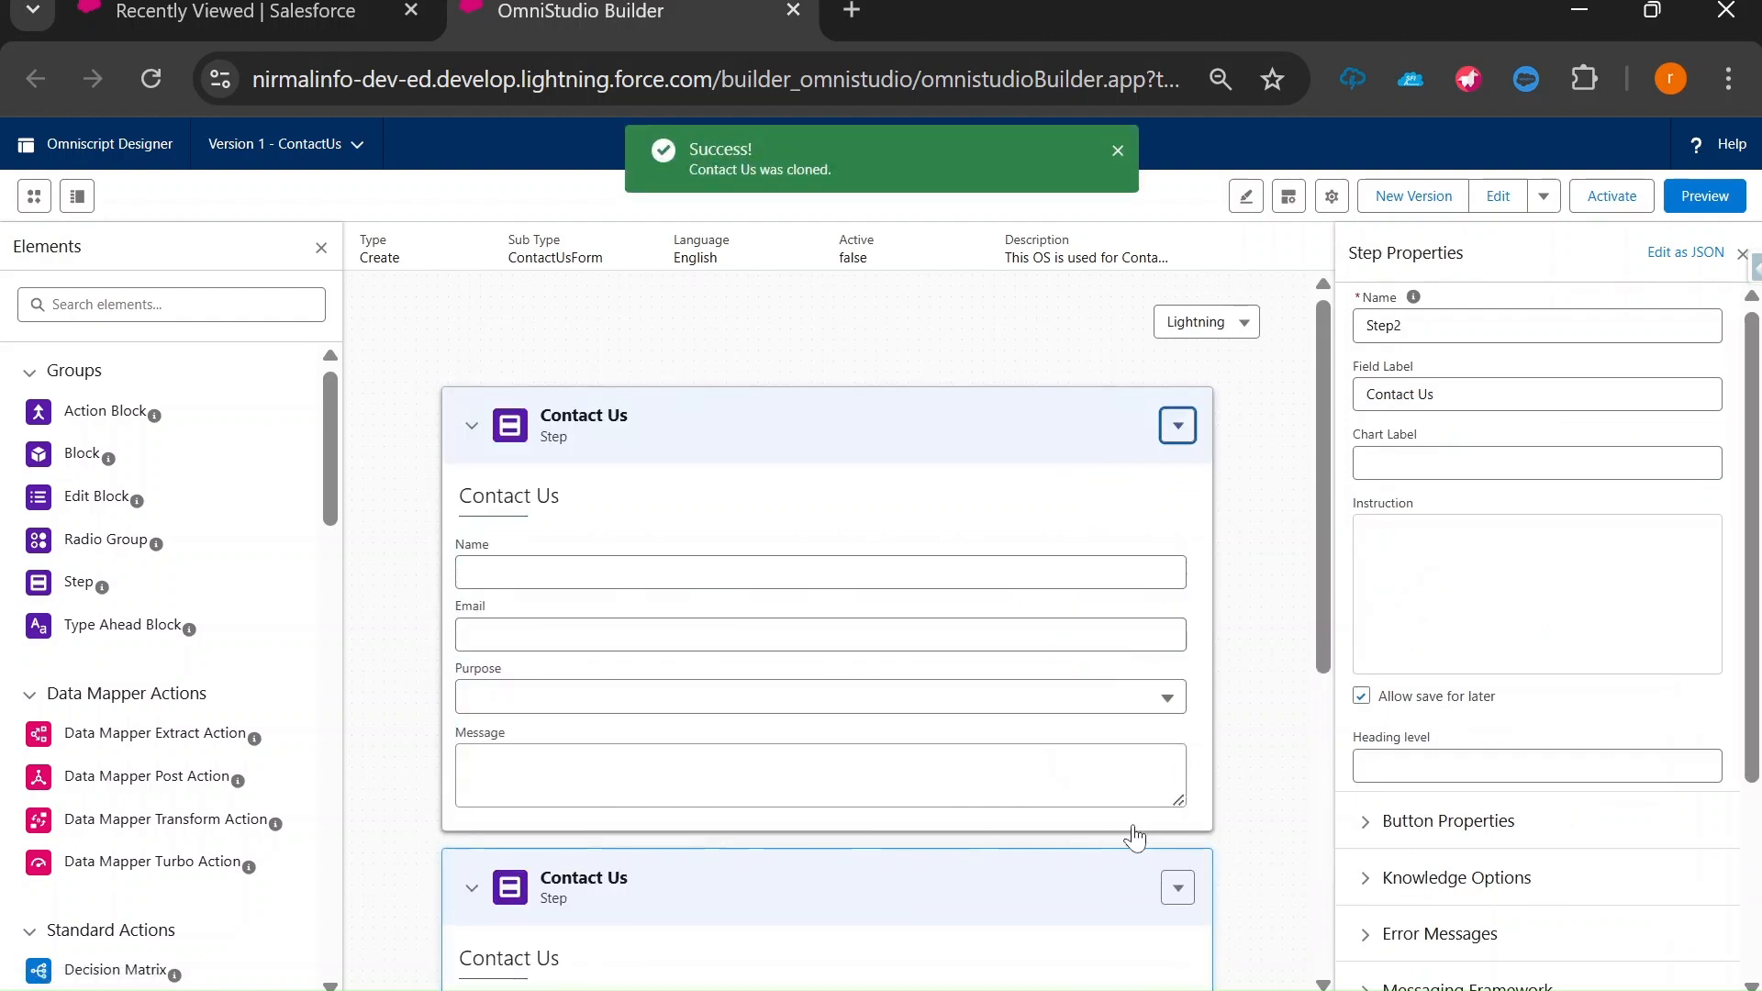
{"action": "left_click", "coordinate": [1699, 197]}
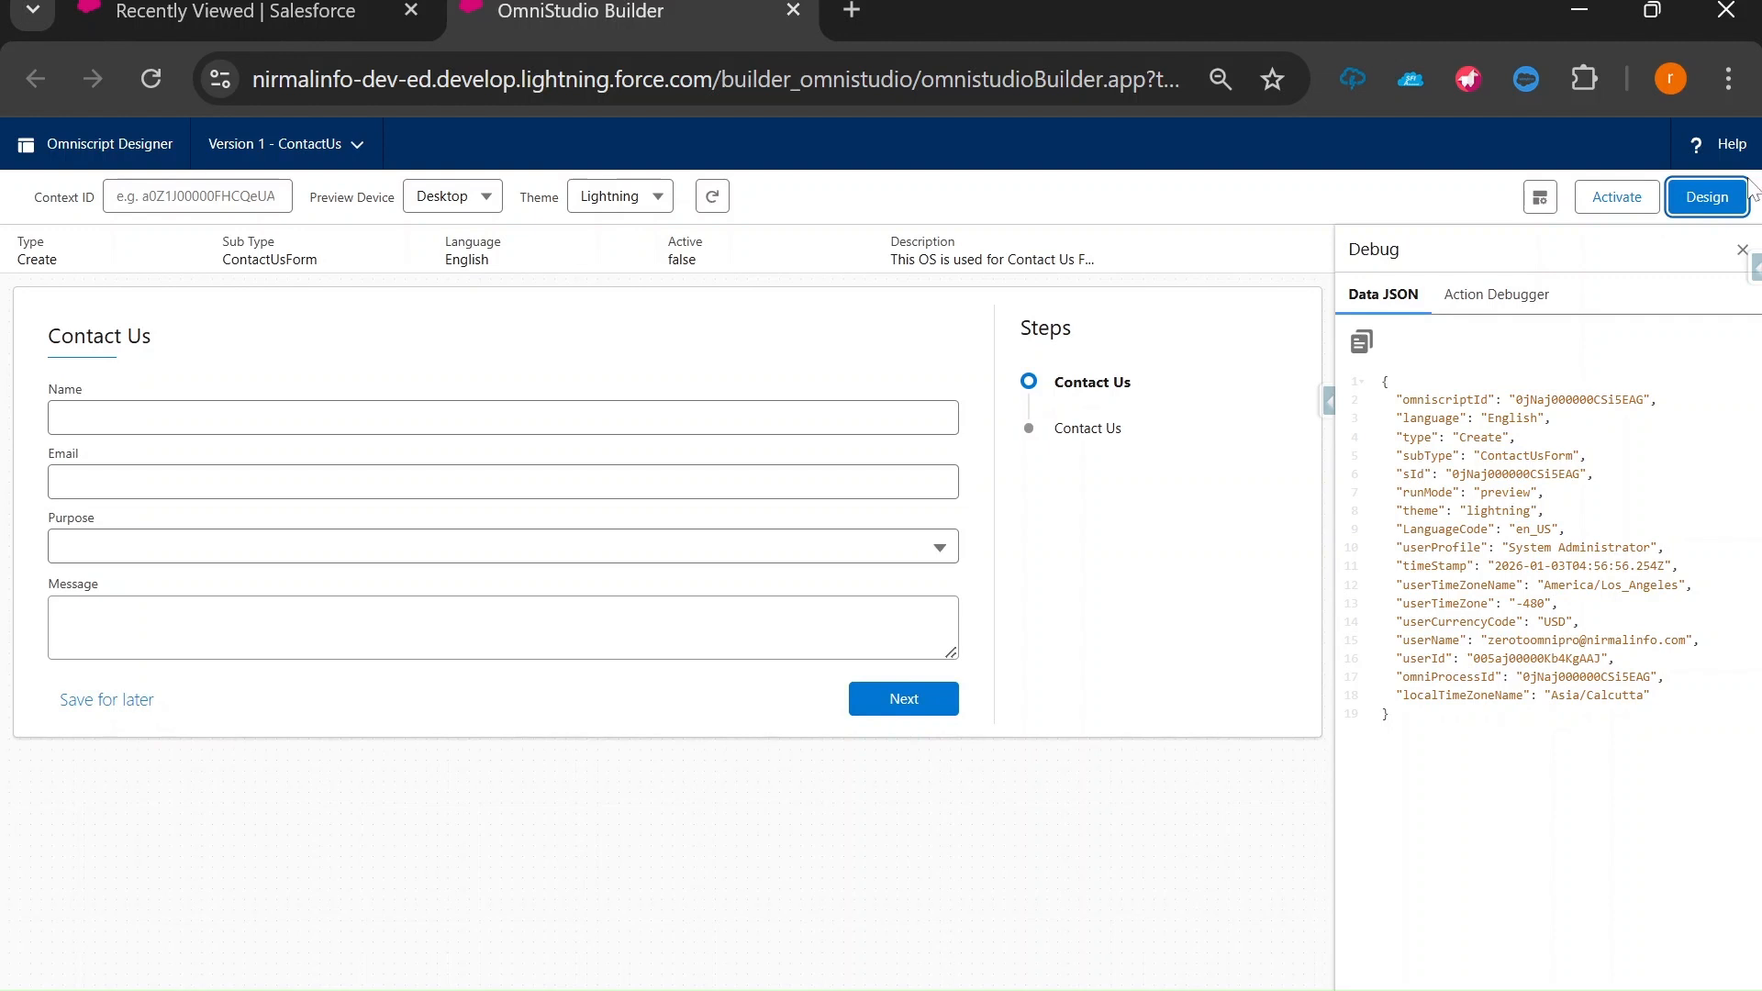
Back in Design, delete the second, duplicated Contact Us step, confirm with OK, and preview again.
{"action": "left_click", "coordinate": [1709, 196]}
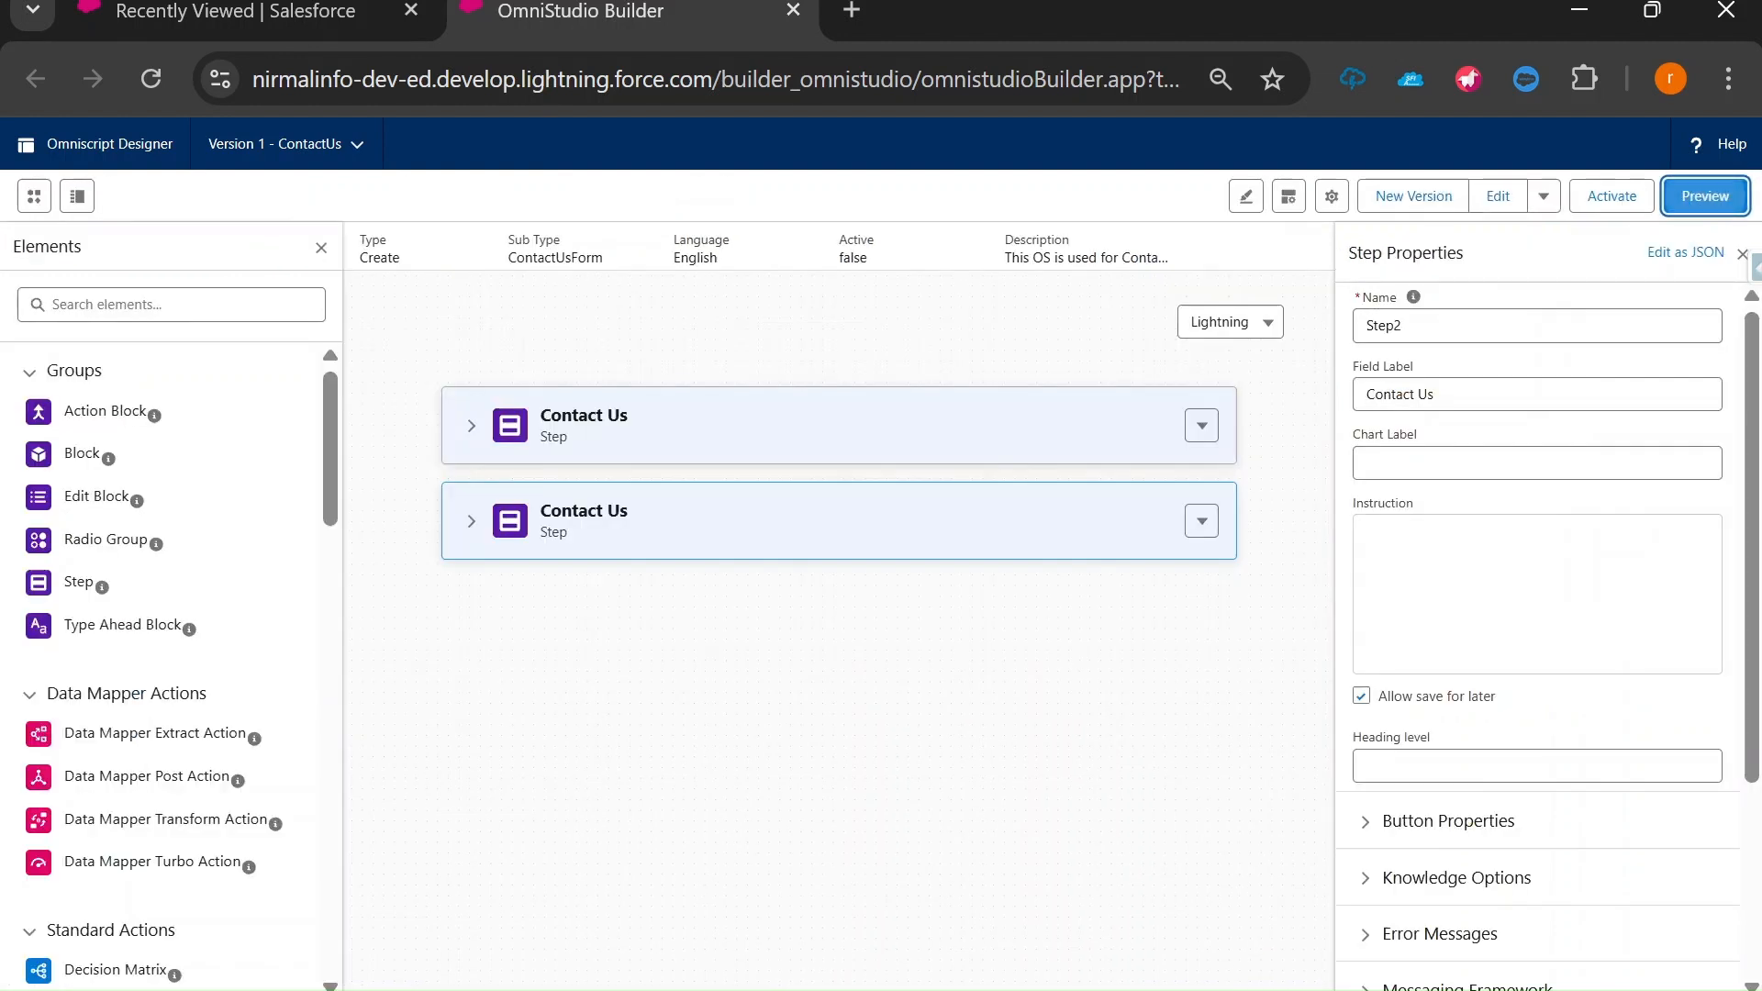
{"action": "left_click", "coordinate": [481, 435]}
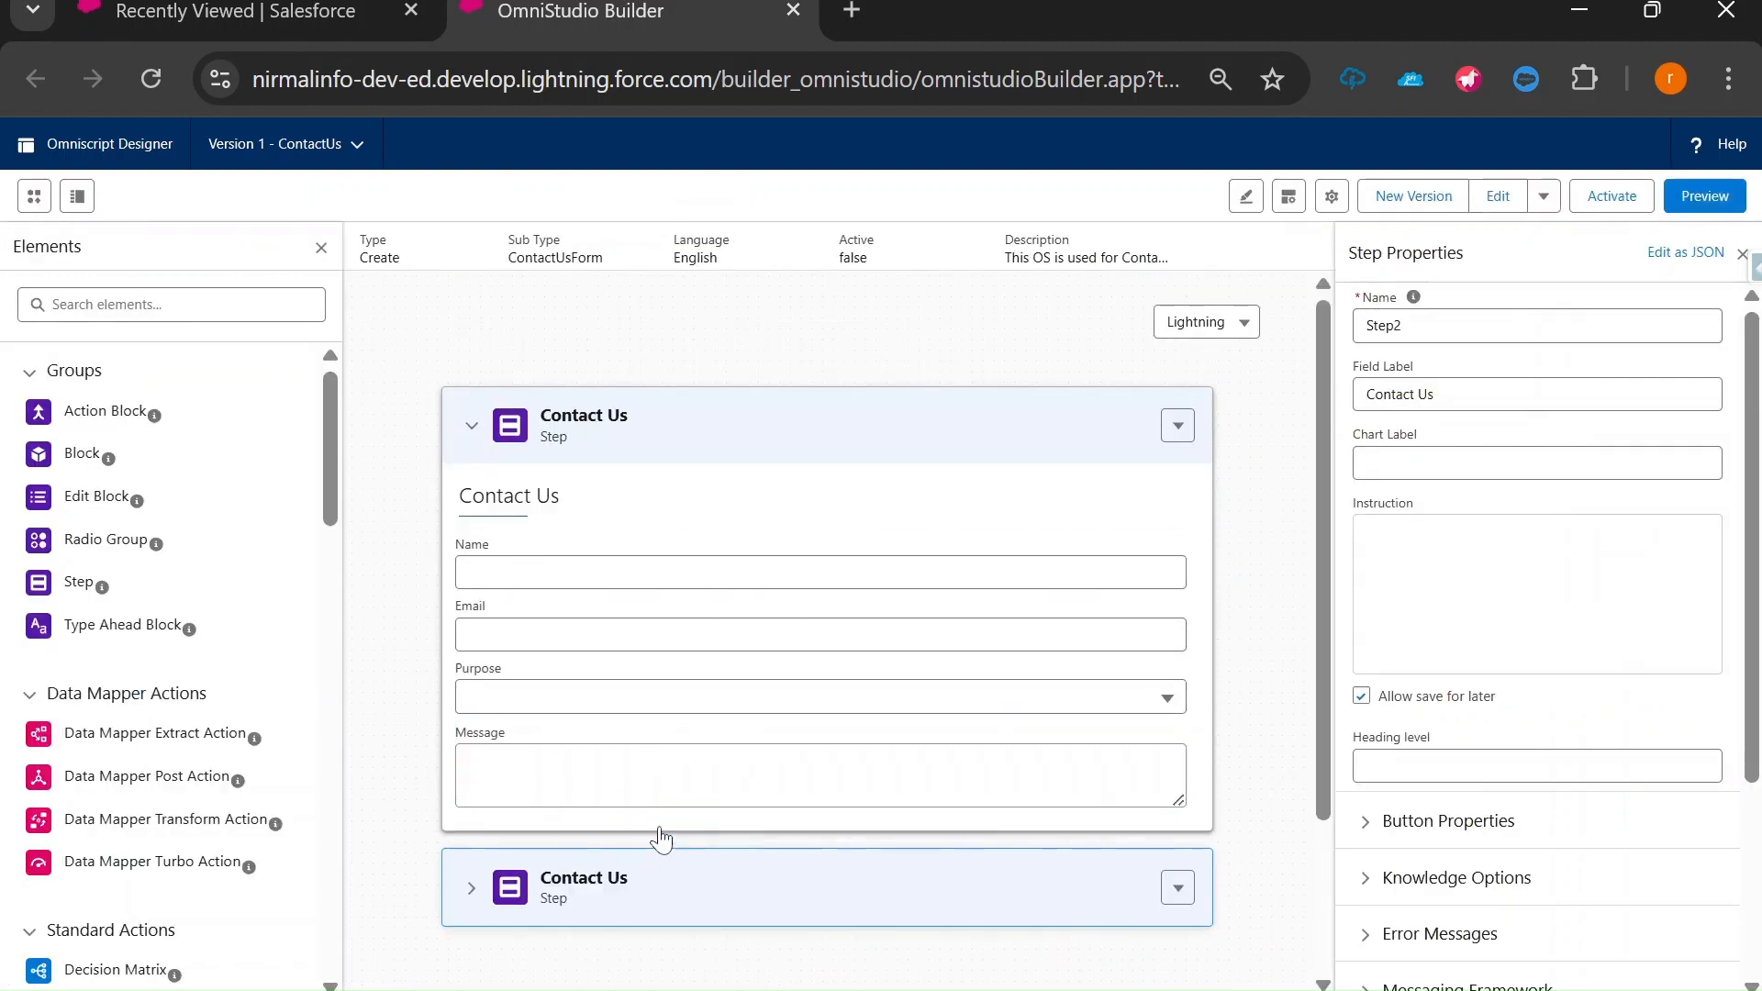
{"action": "scroll", "coordinate": [661, 835], "scroll_direction": "down", "scroll_amount": 2}
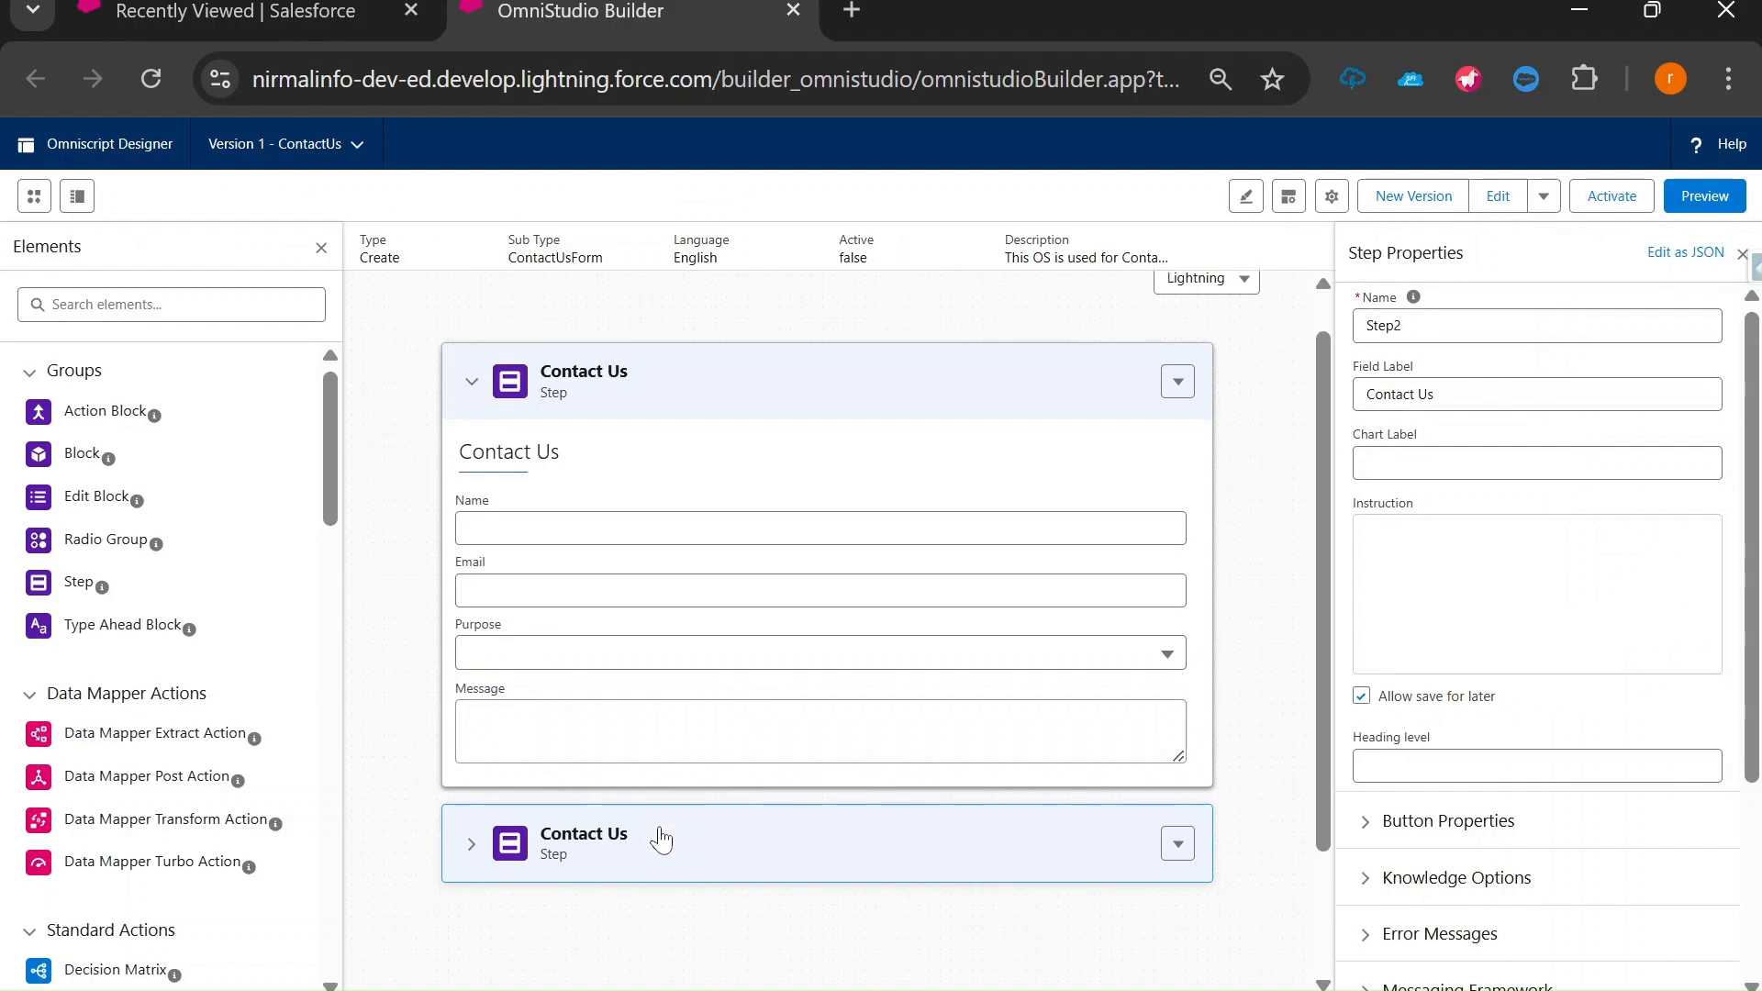
{"action": "scroll", "coordinate": [259, 642], "scroll_direction": "down", "scroll_amount": 3}
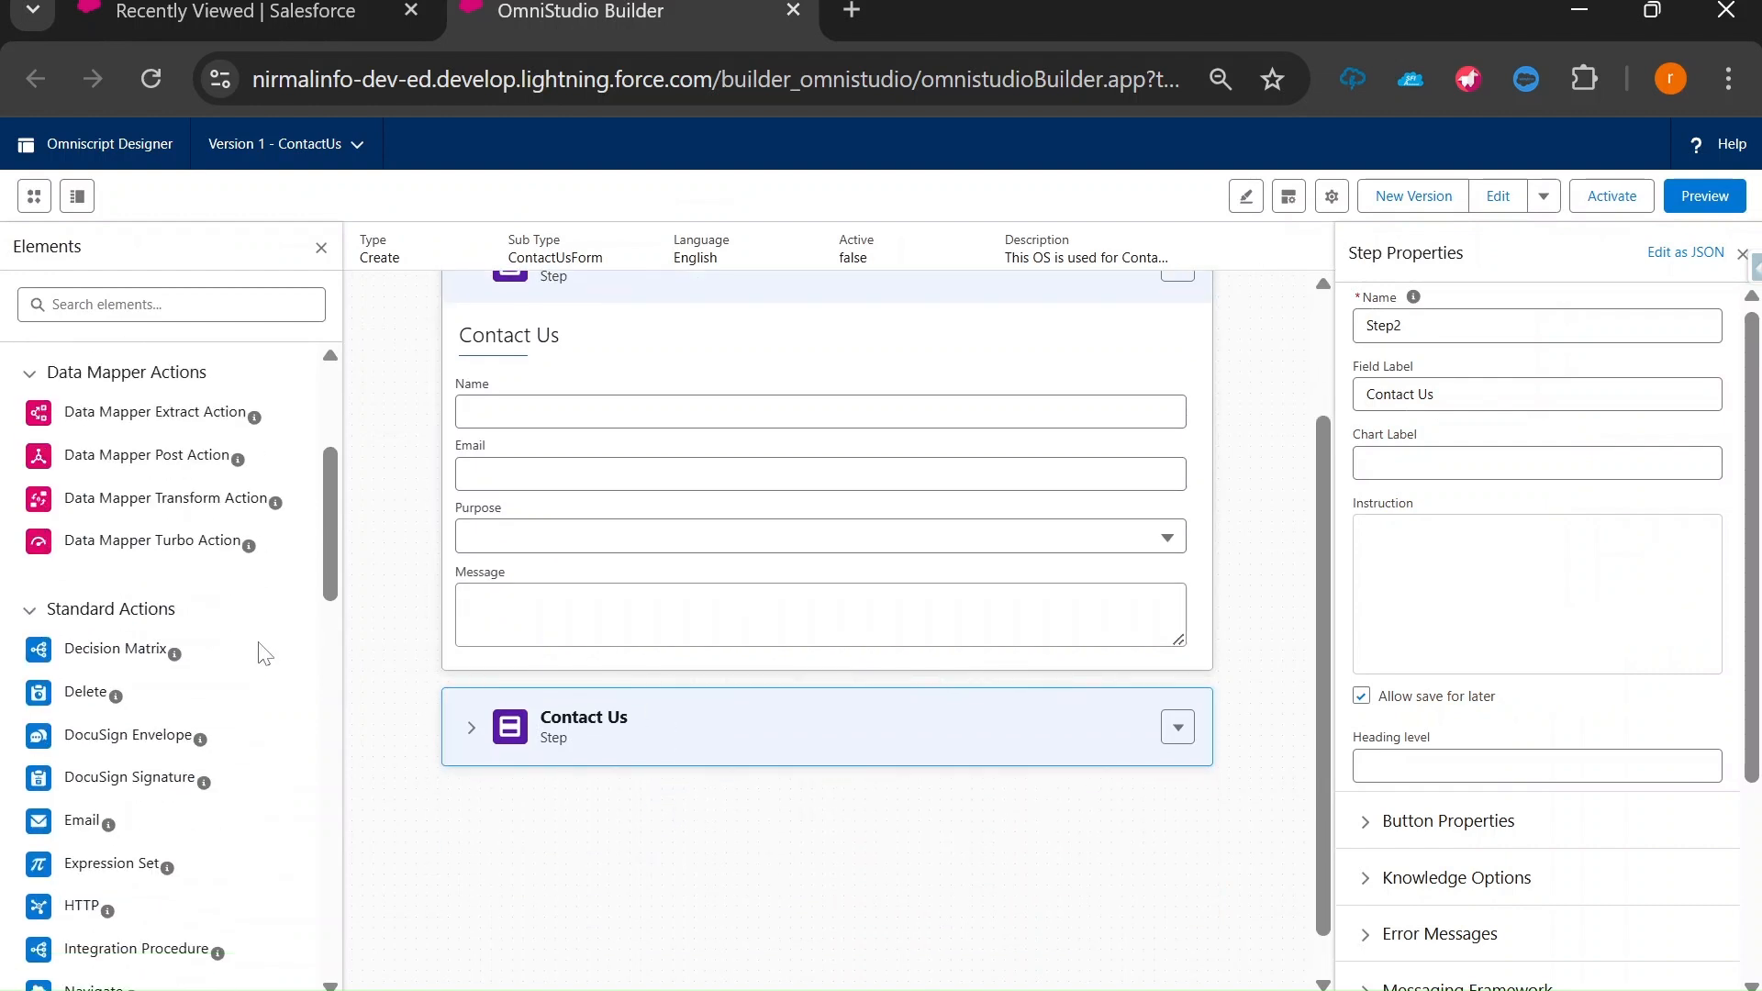
{"action": "scroll", "coordinate": [750, 725], "scroll_direction": "down", "scroll_amount": 1}
{"action": "scroll", "coordinate": [189, 763], "scroll_direction": "down", "scroll_amount": 3}
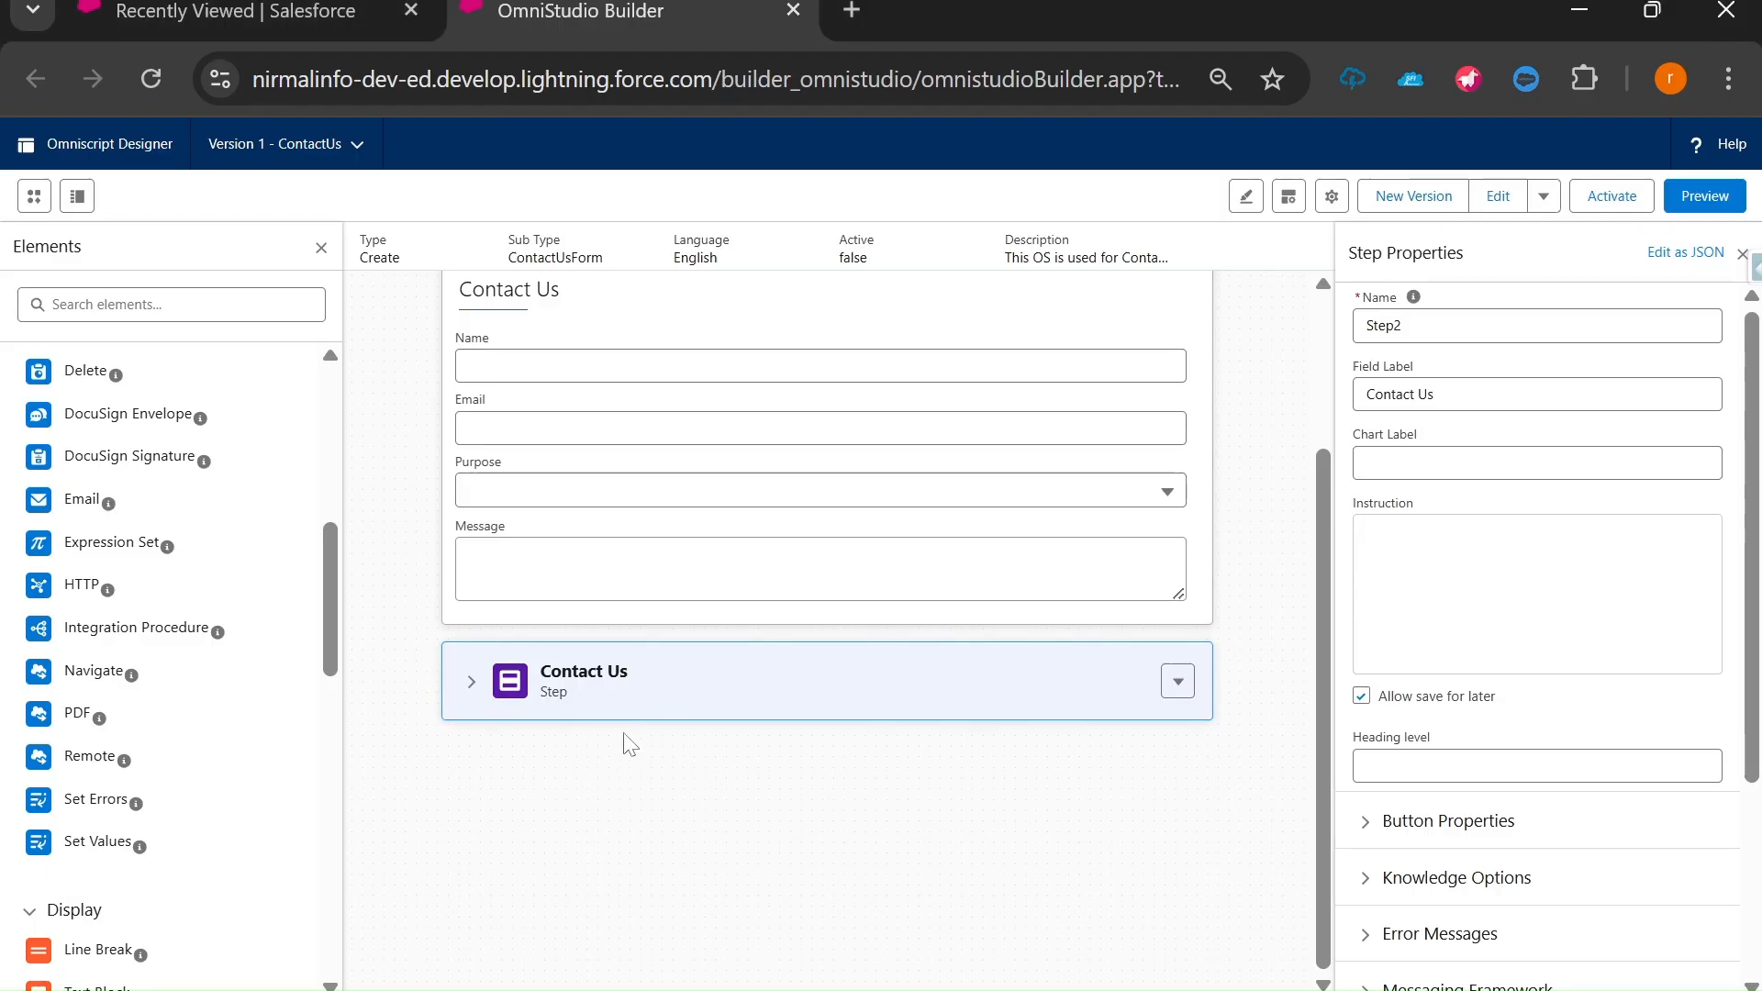
{"action": "left_click", "coordinate": [1178, 681]}
{"action": "left_click", "coordinate": [1132, 774]}
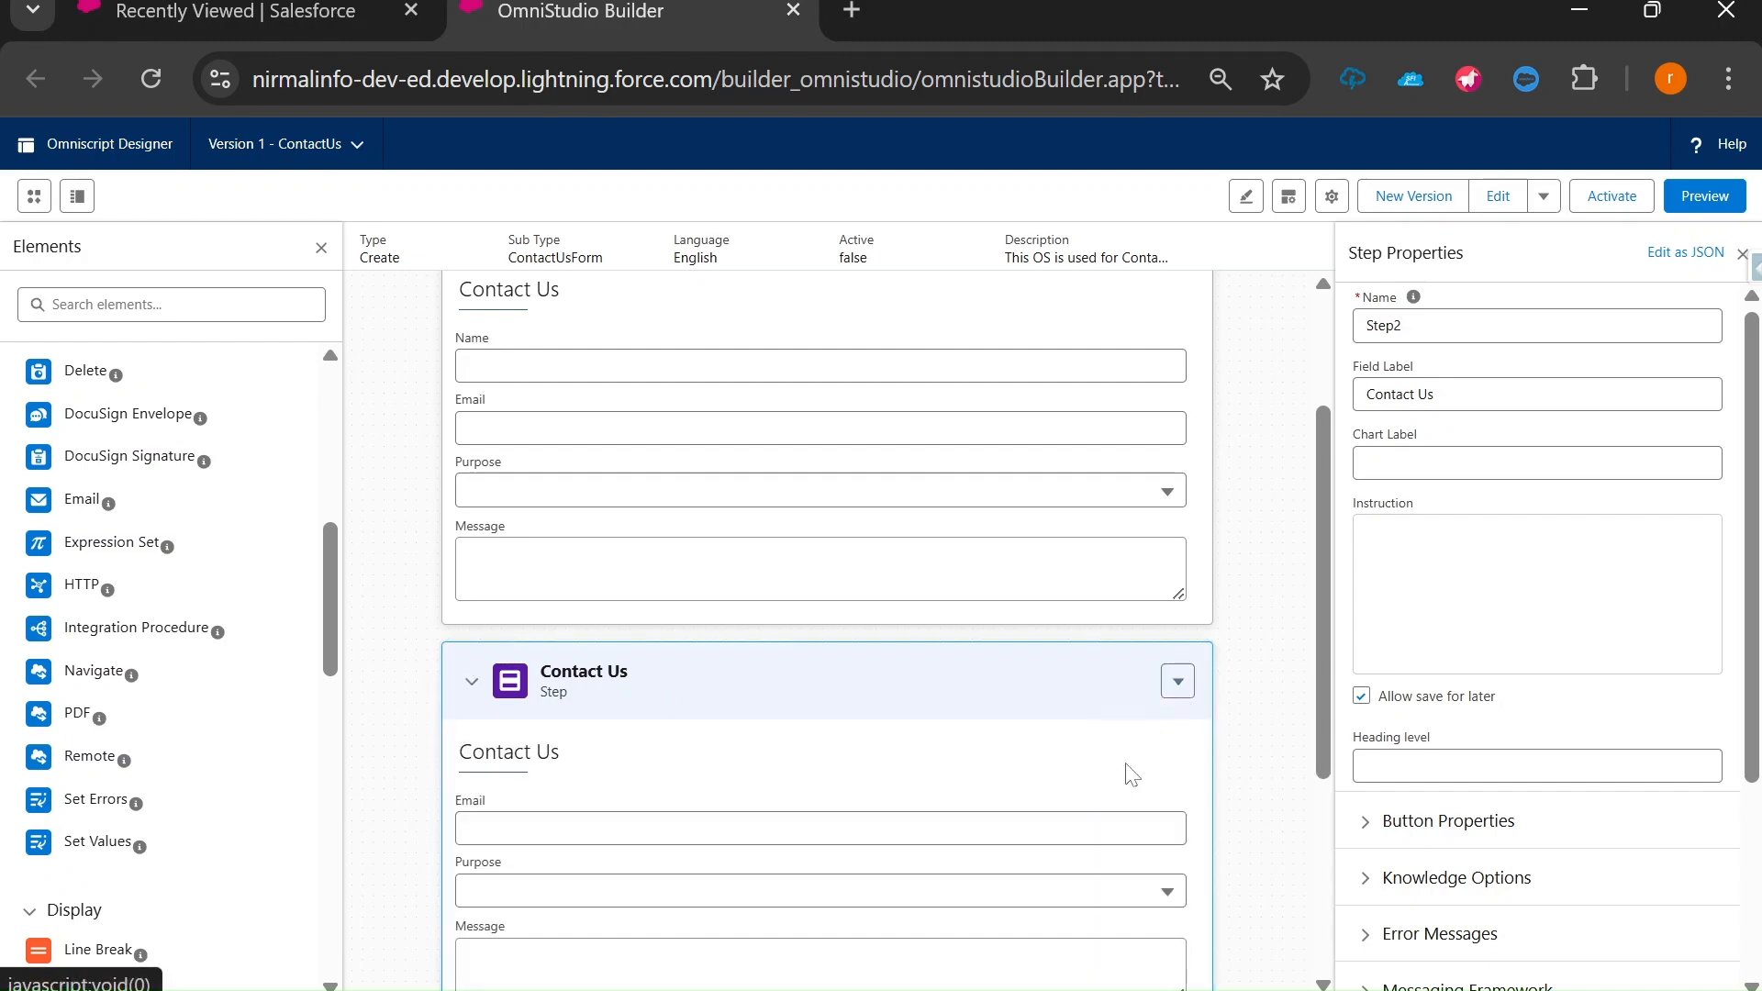
{"action": "left_click", "coordinate": [918, 599]}
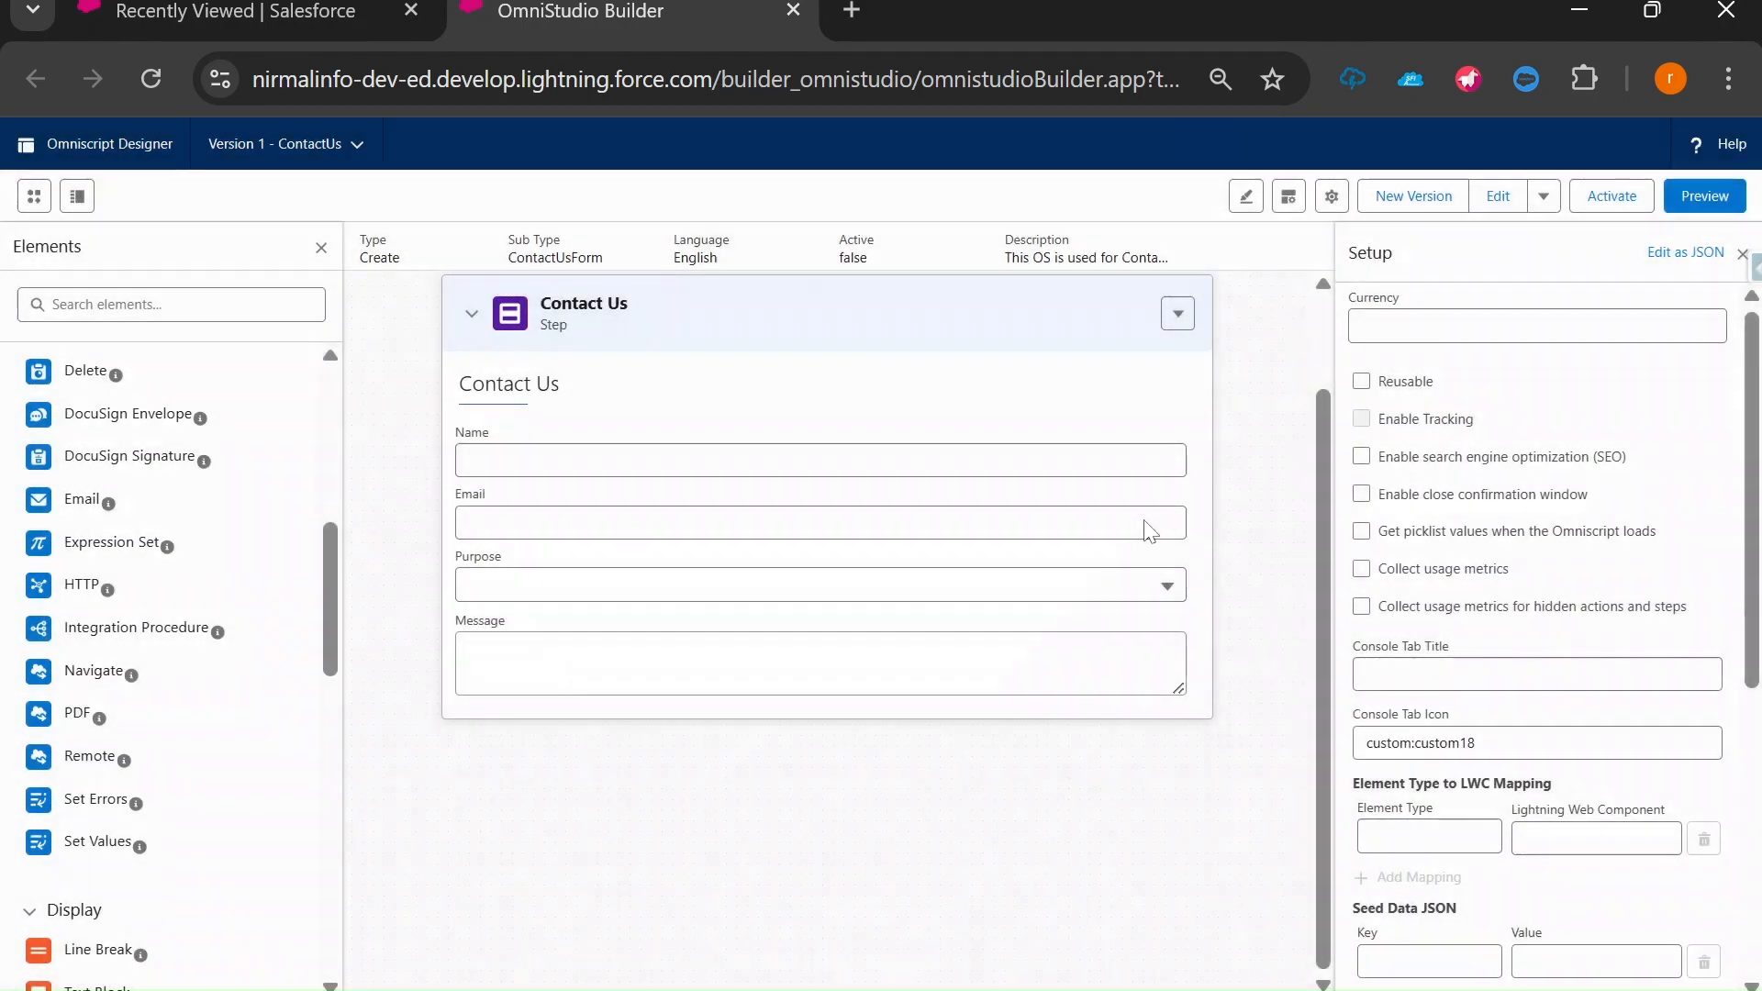
{"action": "left_click", "coordinate": [1706, 196]}
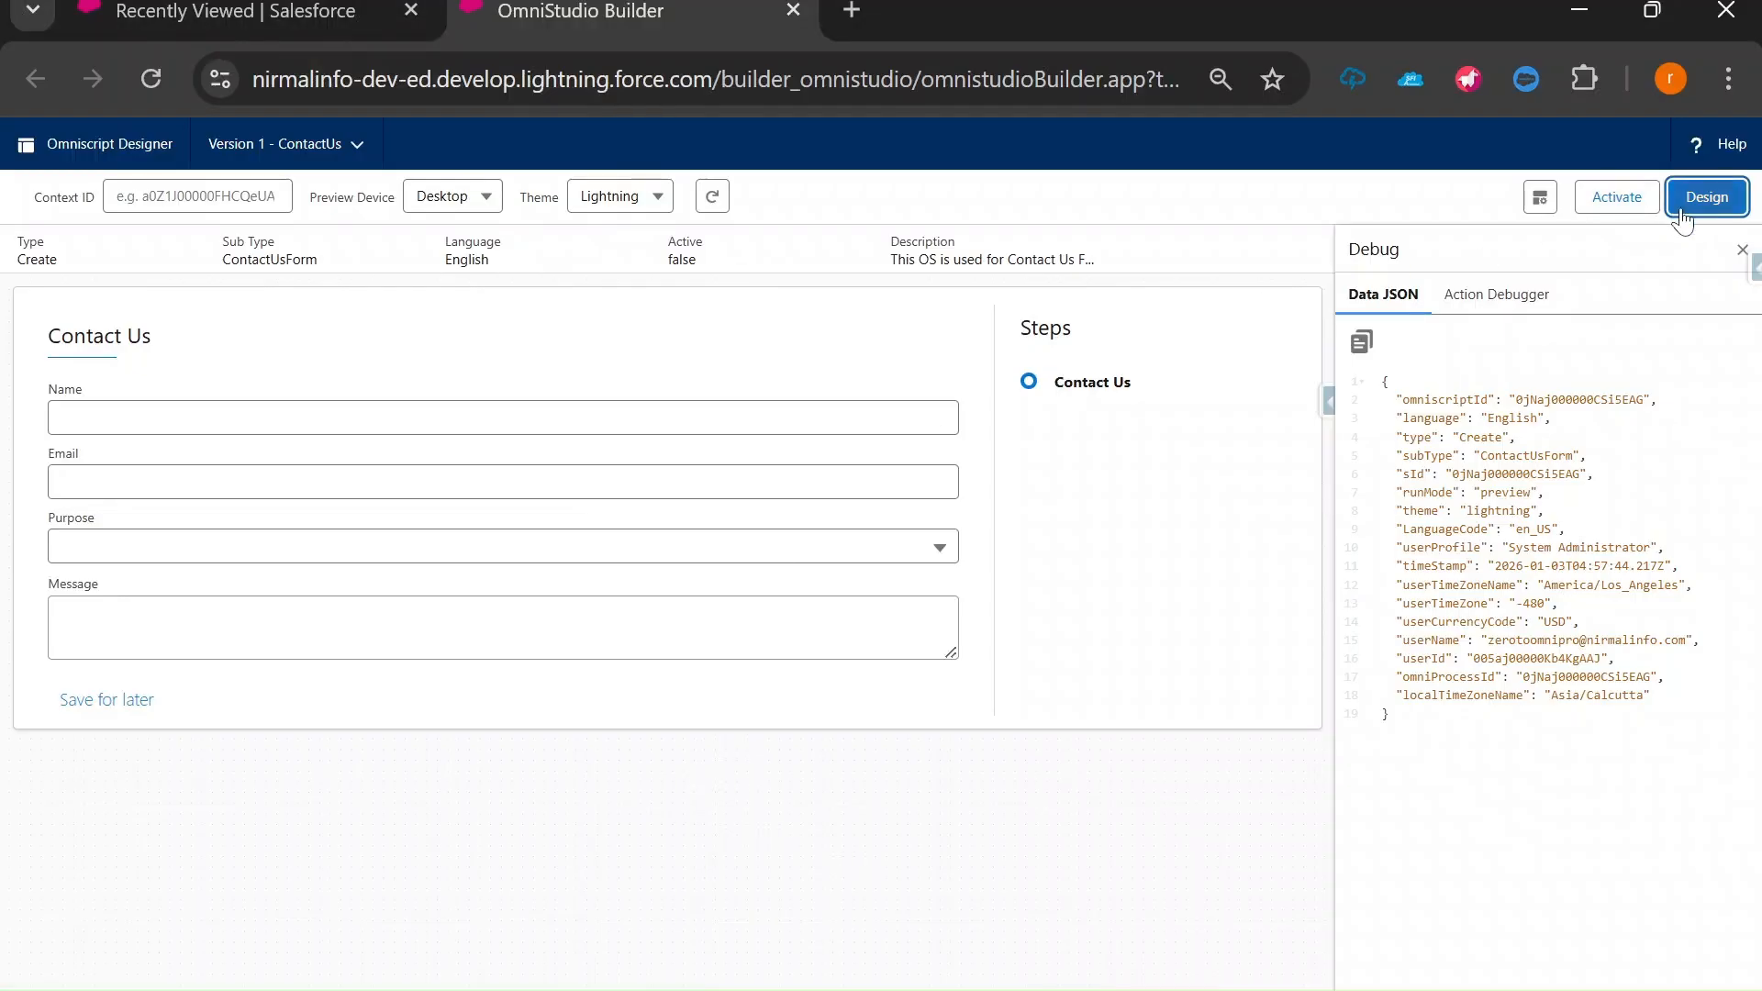
Back in Design, inspect the Email, Message and Purpose field properties in the Contact Us step.
{"action": "left_click", "coordinate": [1705, 196]}
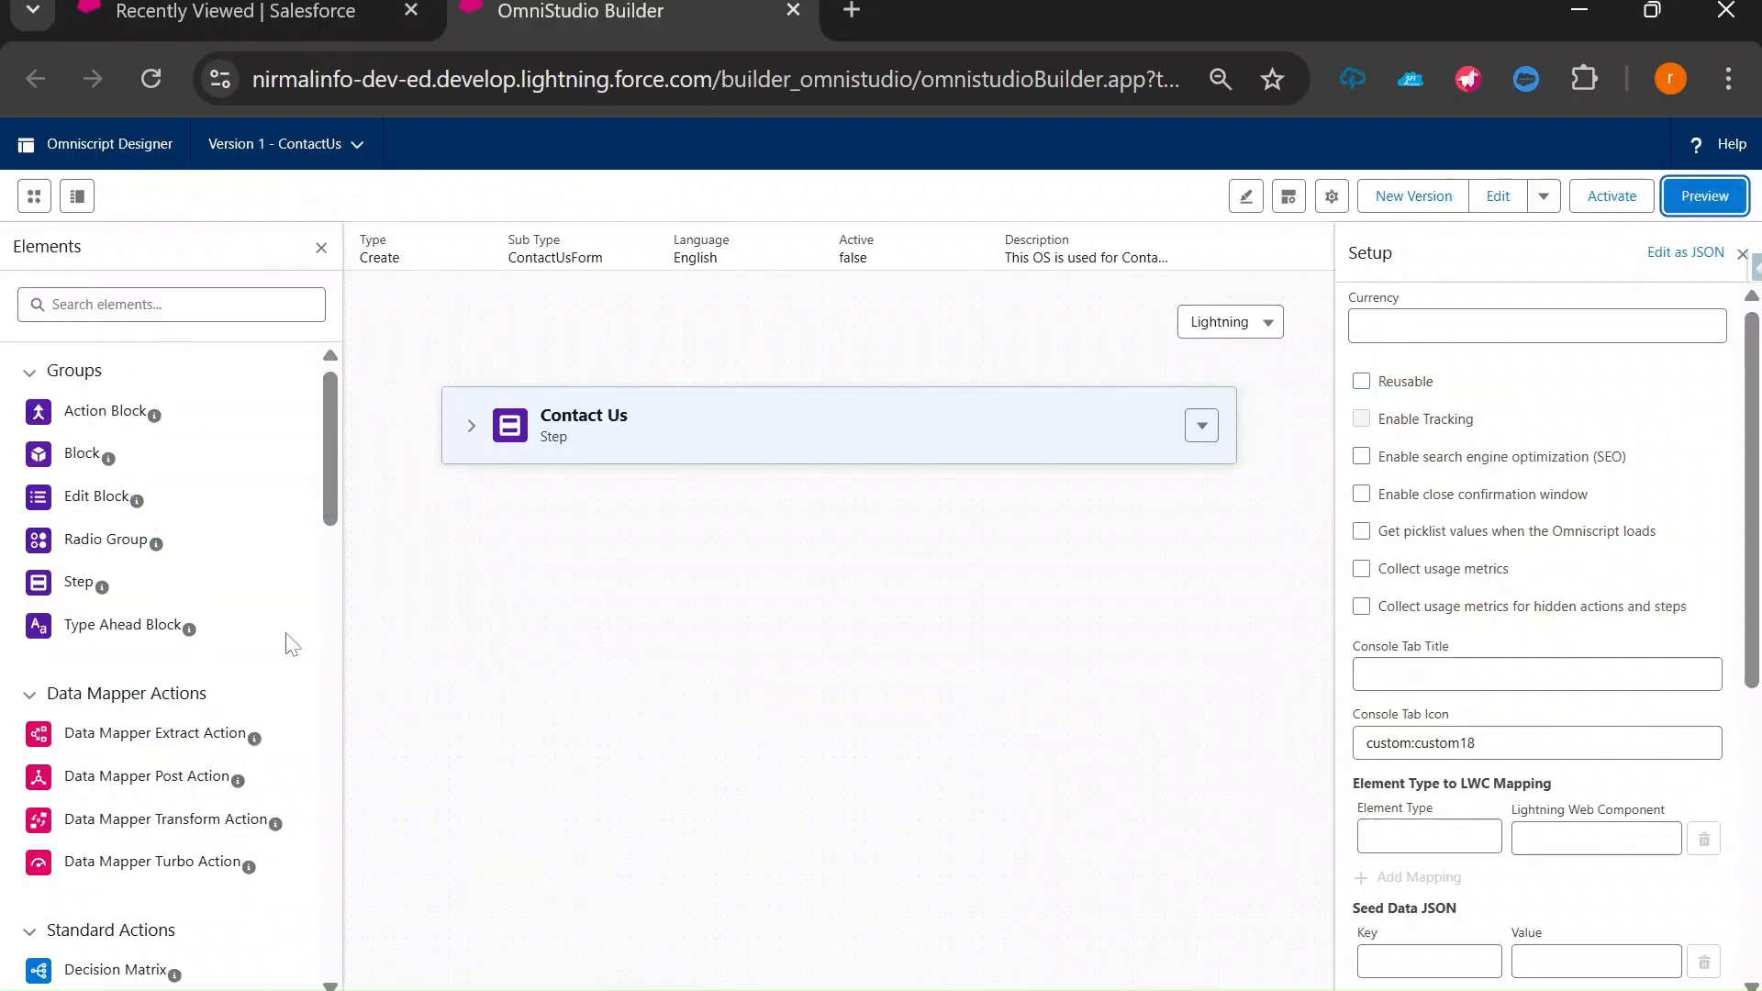
{"action": "left_click", "coordinate": [470, 427]}
{"action": "left_click", "coordinate": [548, 620]}
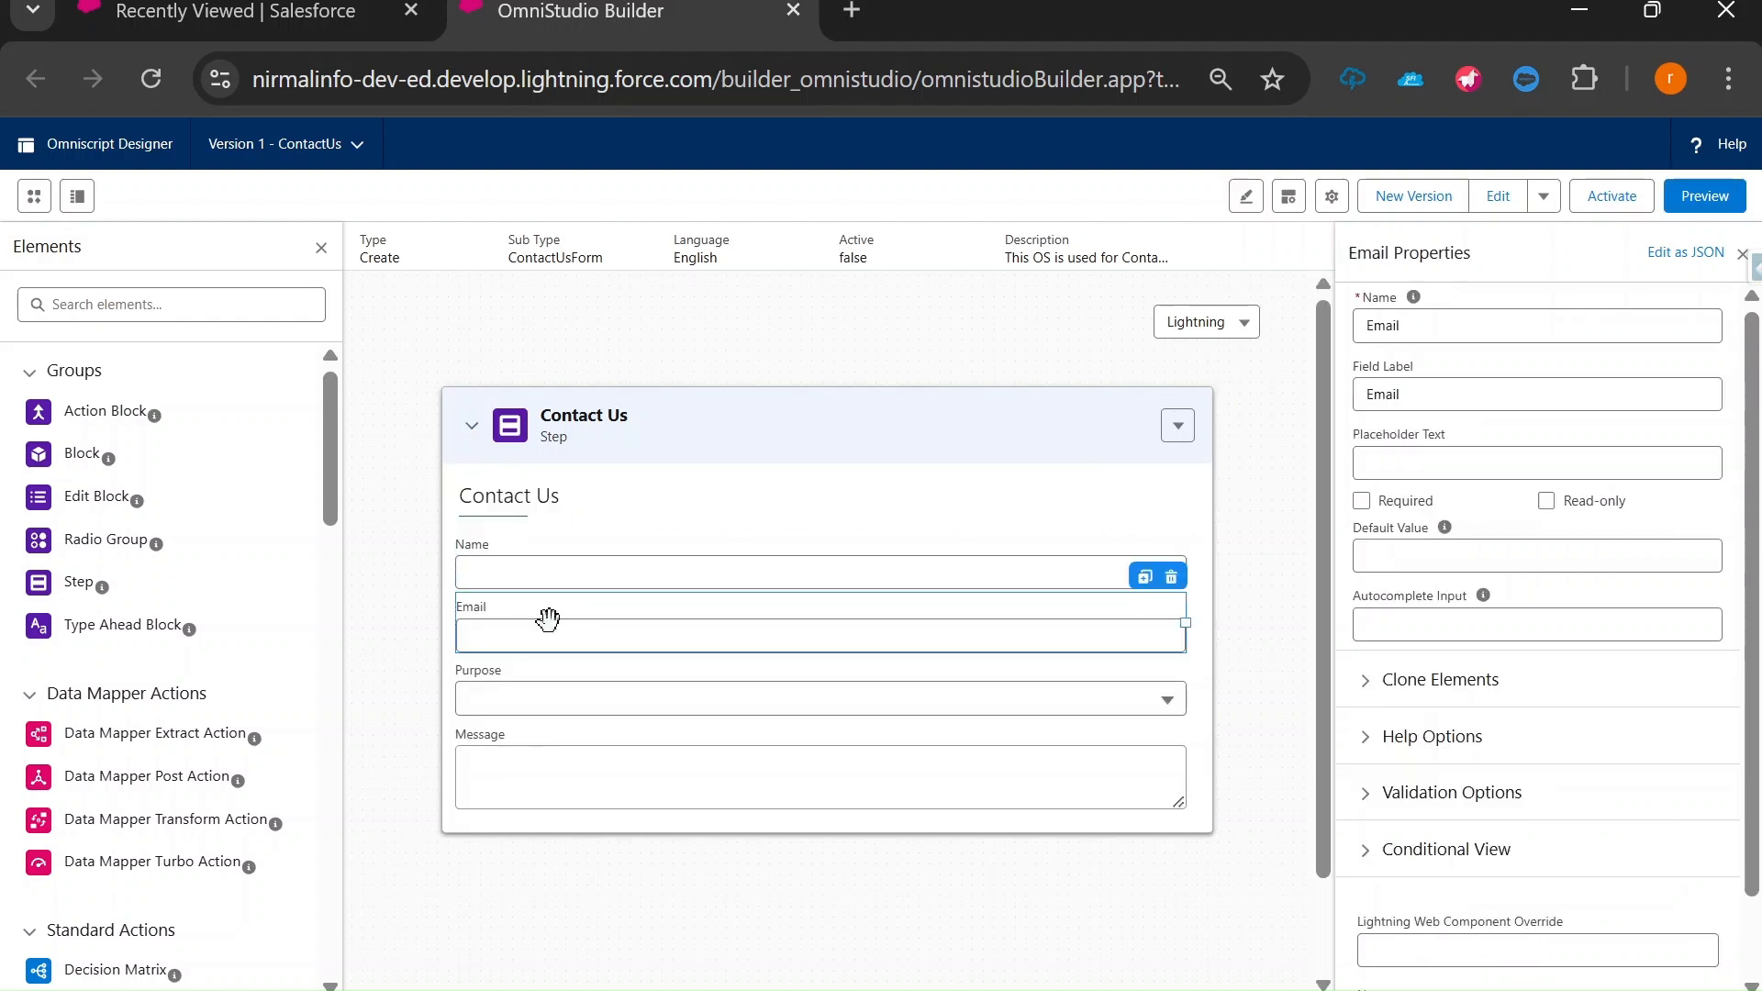
{"action": "left_click", "coordinate": [539, 769]}
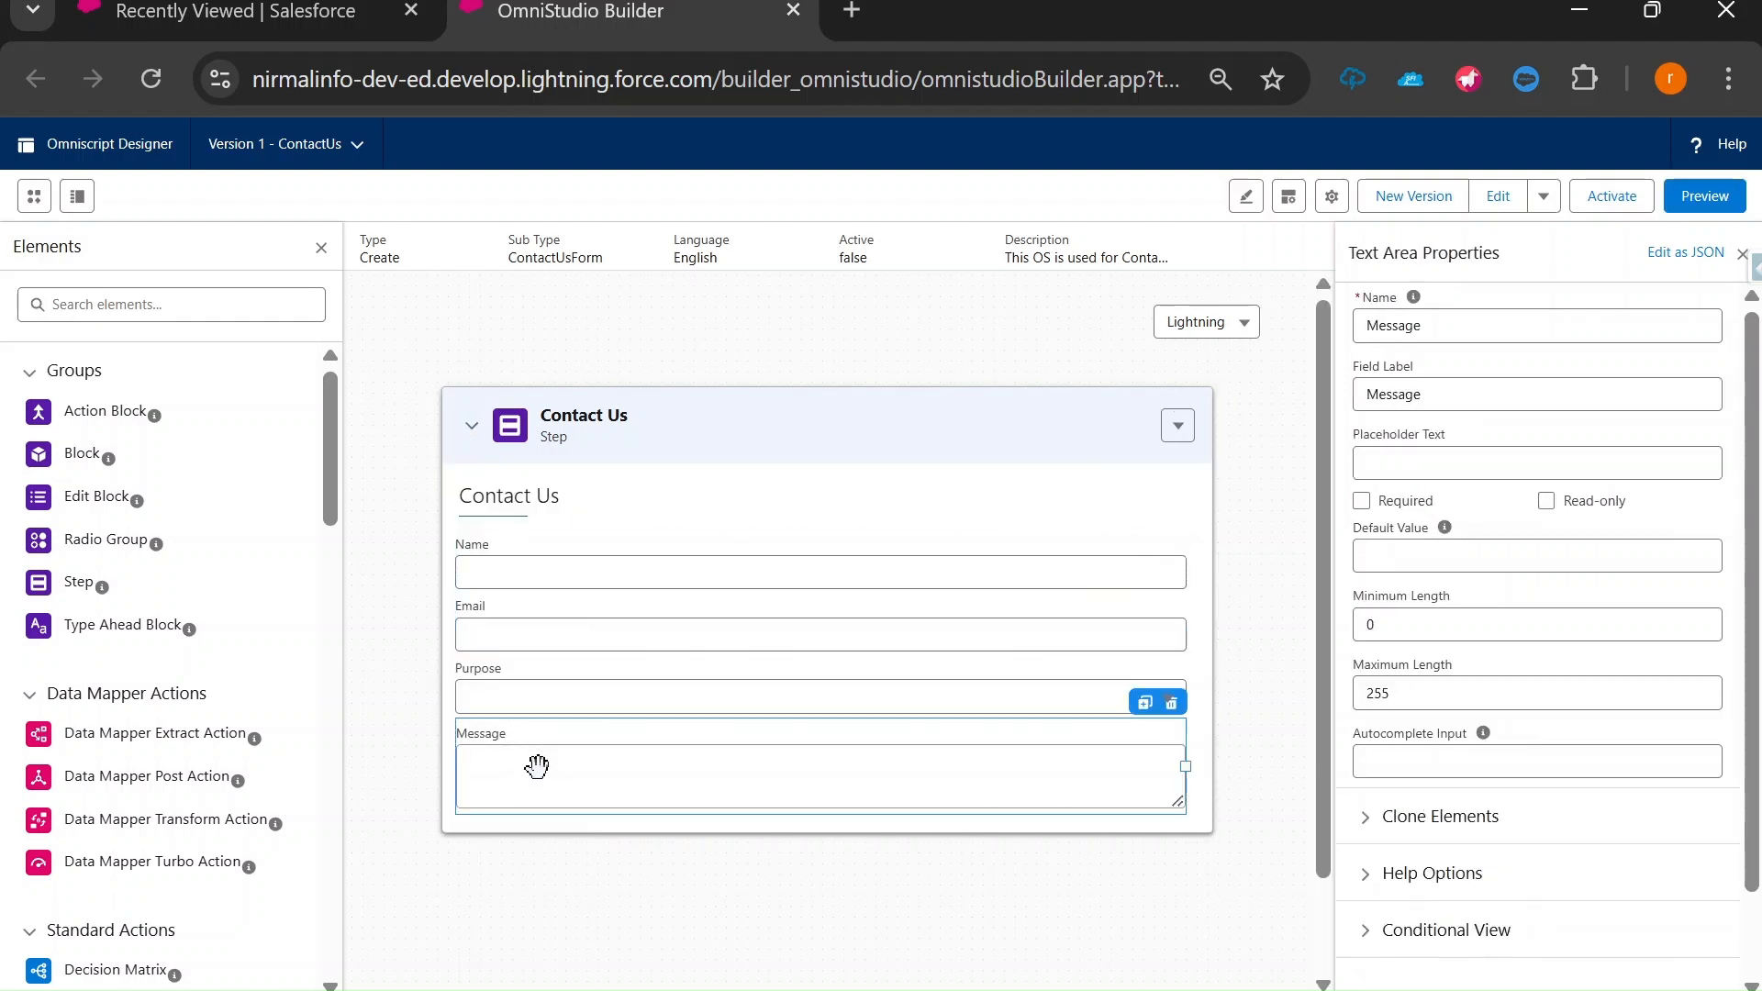
{"action": "left_click", "coordinate": [536, 703]}
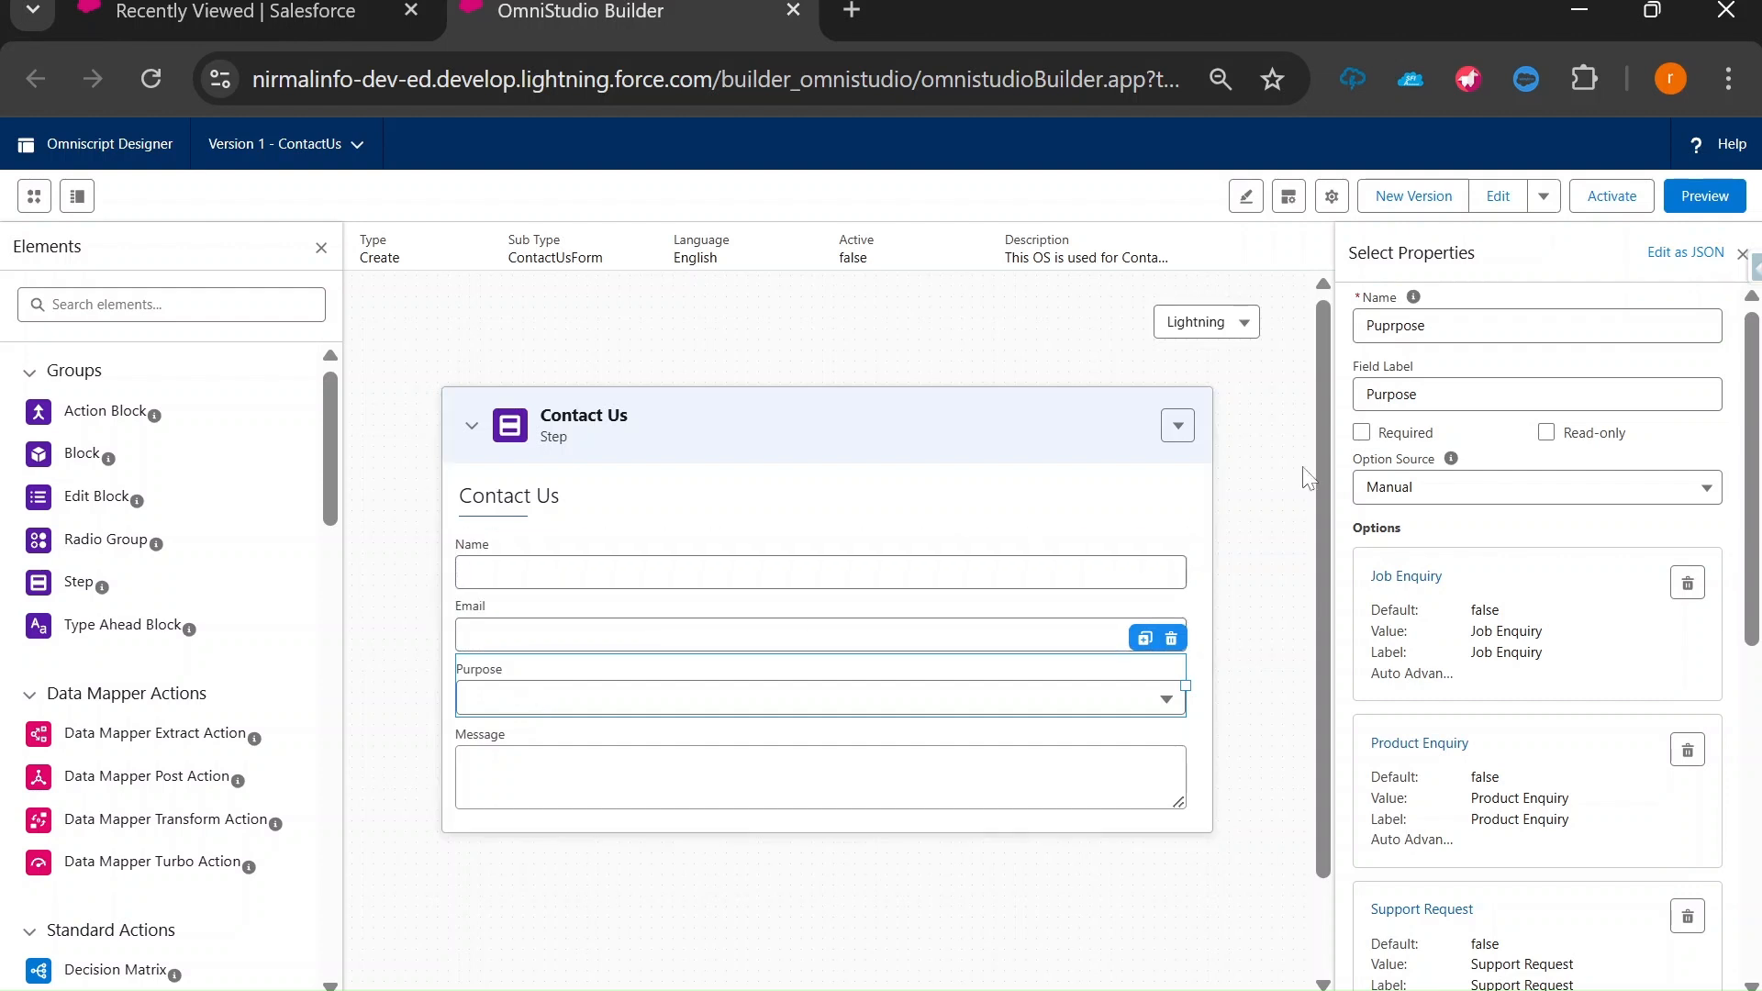
Highlight Purpose's Select type, review its four options, then preview the form and begin entering a Name.
{"action": "left_click_drag", "start_coordinate": [1348, 253], "coordinate": [1396, 252]}
{"action": "scroll", "coordinate": [1538, 618], "scroll_direction": "down", "scroll_amount": 5}
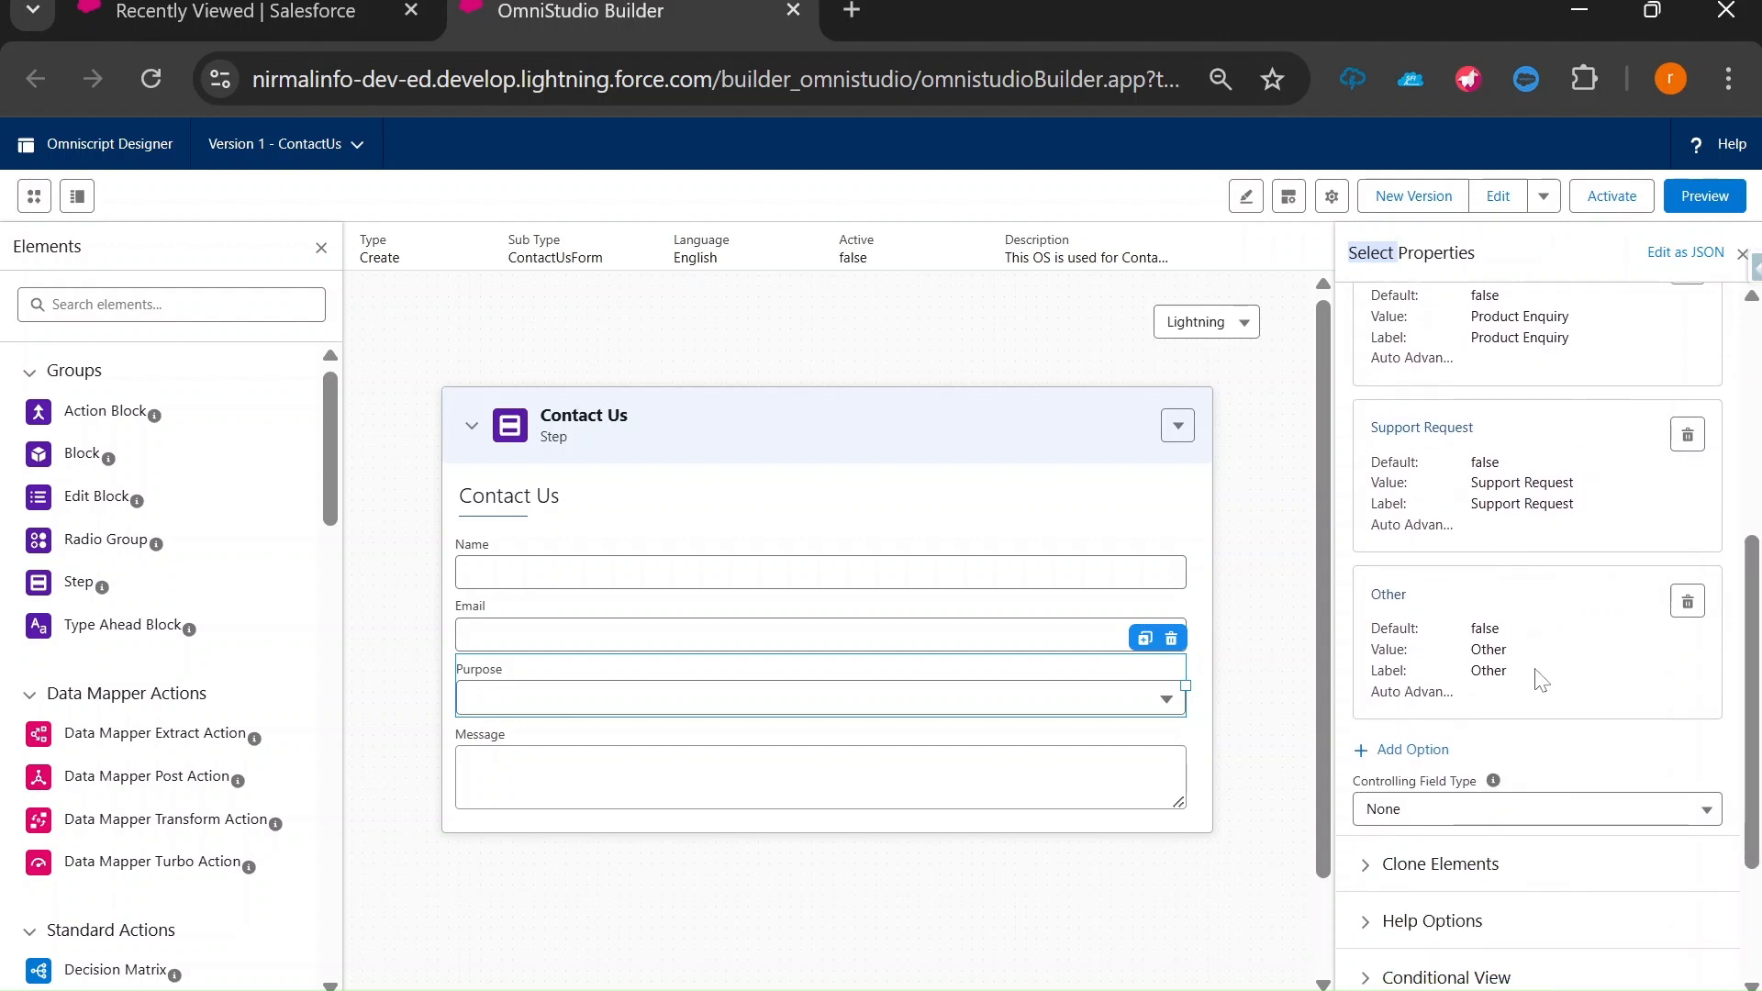
{"action": "left_click", "coordinate": [1706, 202]}
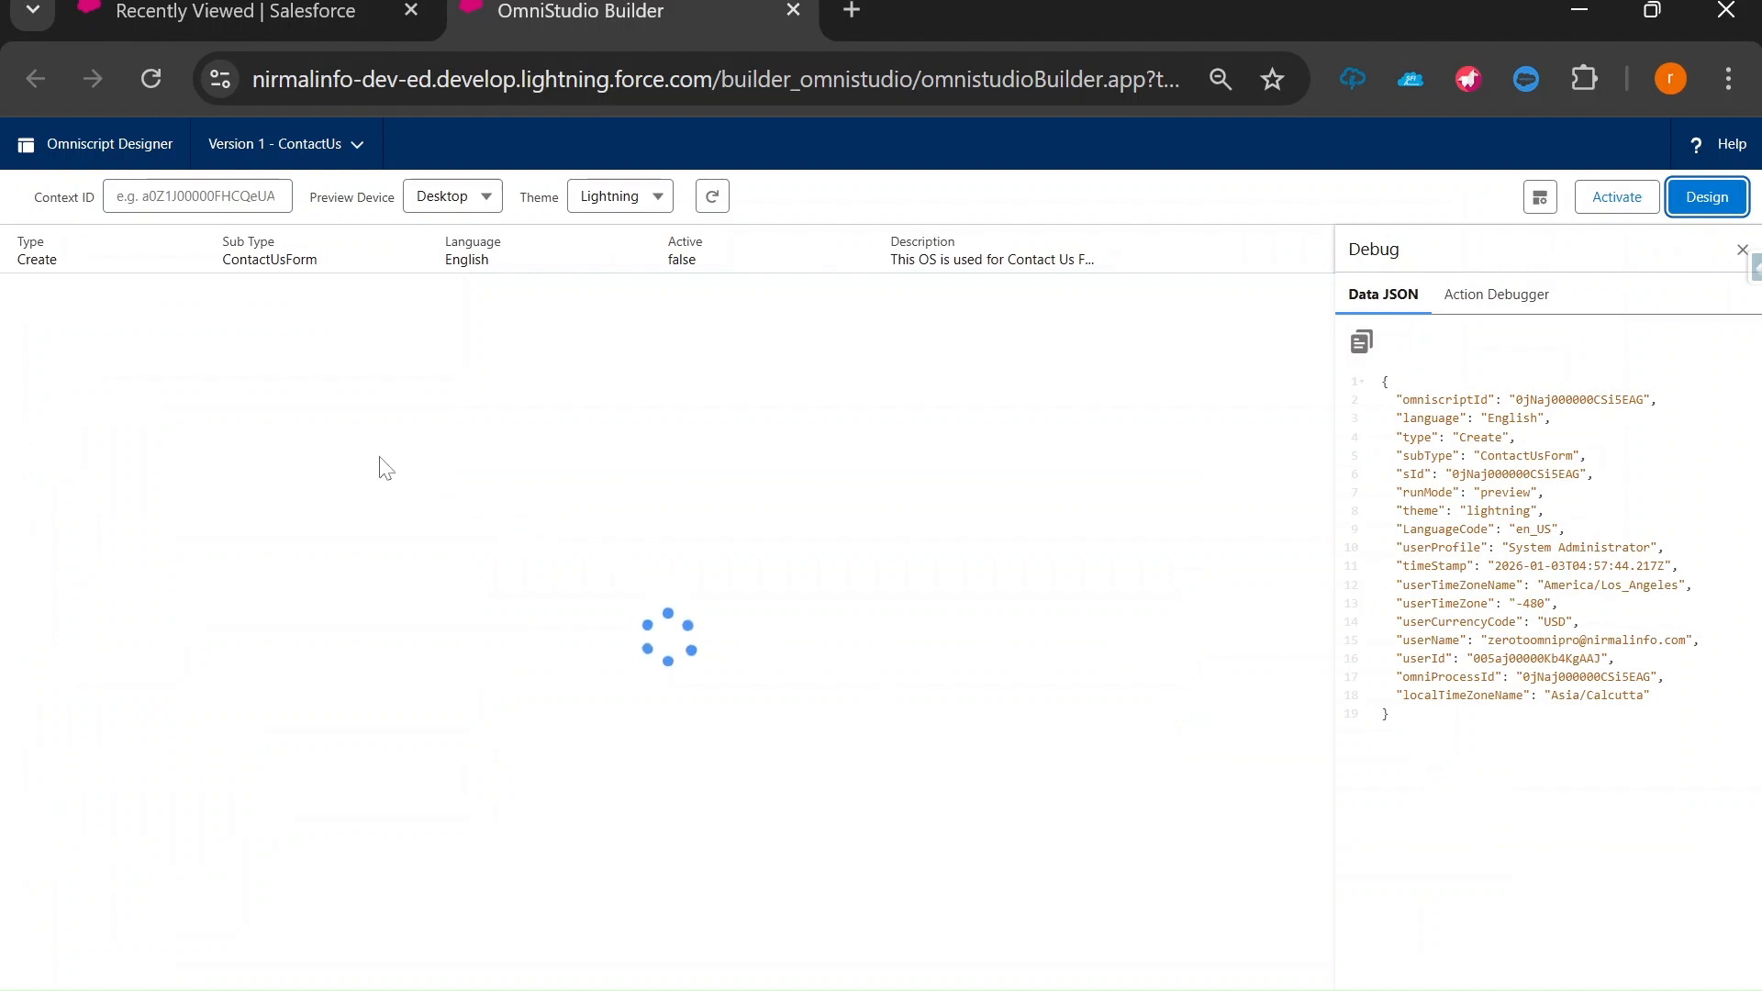
{"action": "left_click", "coordinate": [262, 413]}
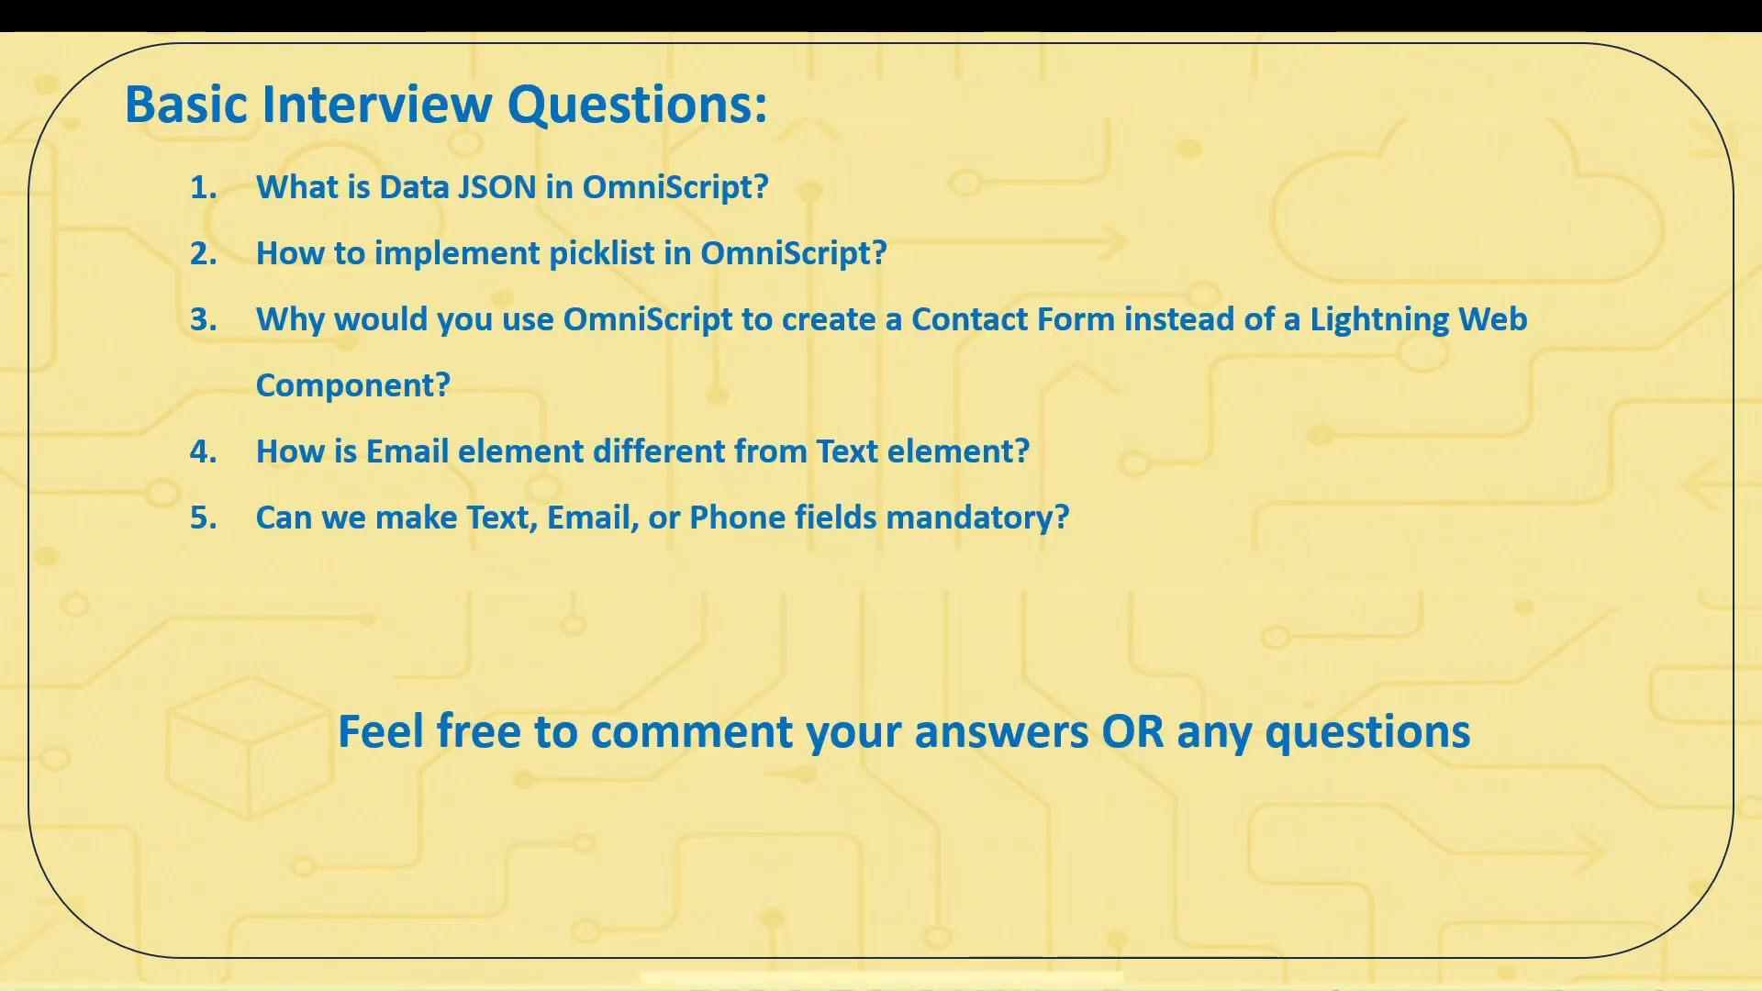
Bracket the five interview questions, underline 'answers' and 'questions', then underline Use Case on the Next Video slide.
{"action": "mouse_move", "coordinate": [192, 165]}
{"action": "left_mouse_down"}
{"action": "mouse_move", "coordinate": [137, 264]}
{"action": "mouse_move", "coordinate": [183, 557]}
{"action": "left_mouse_up"}
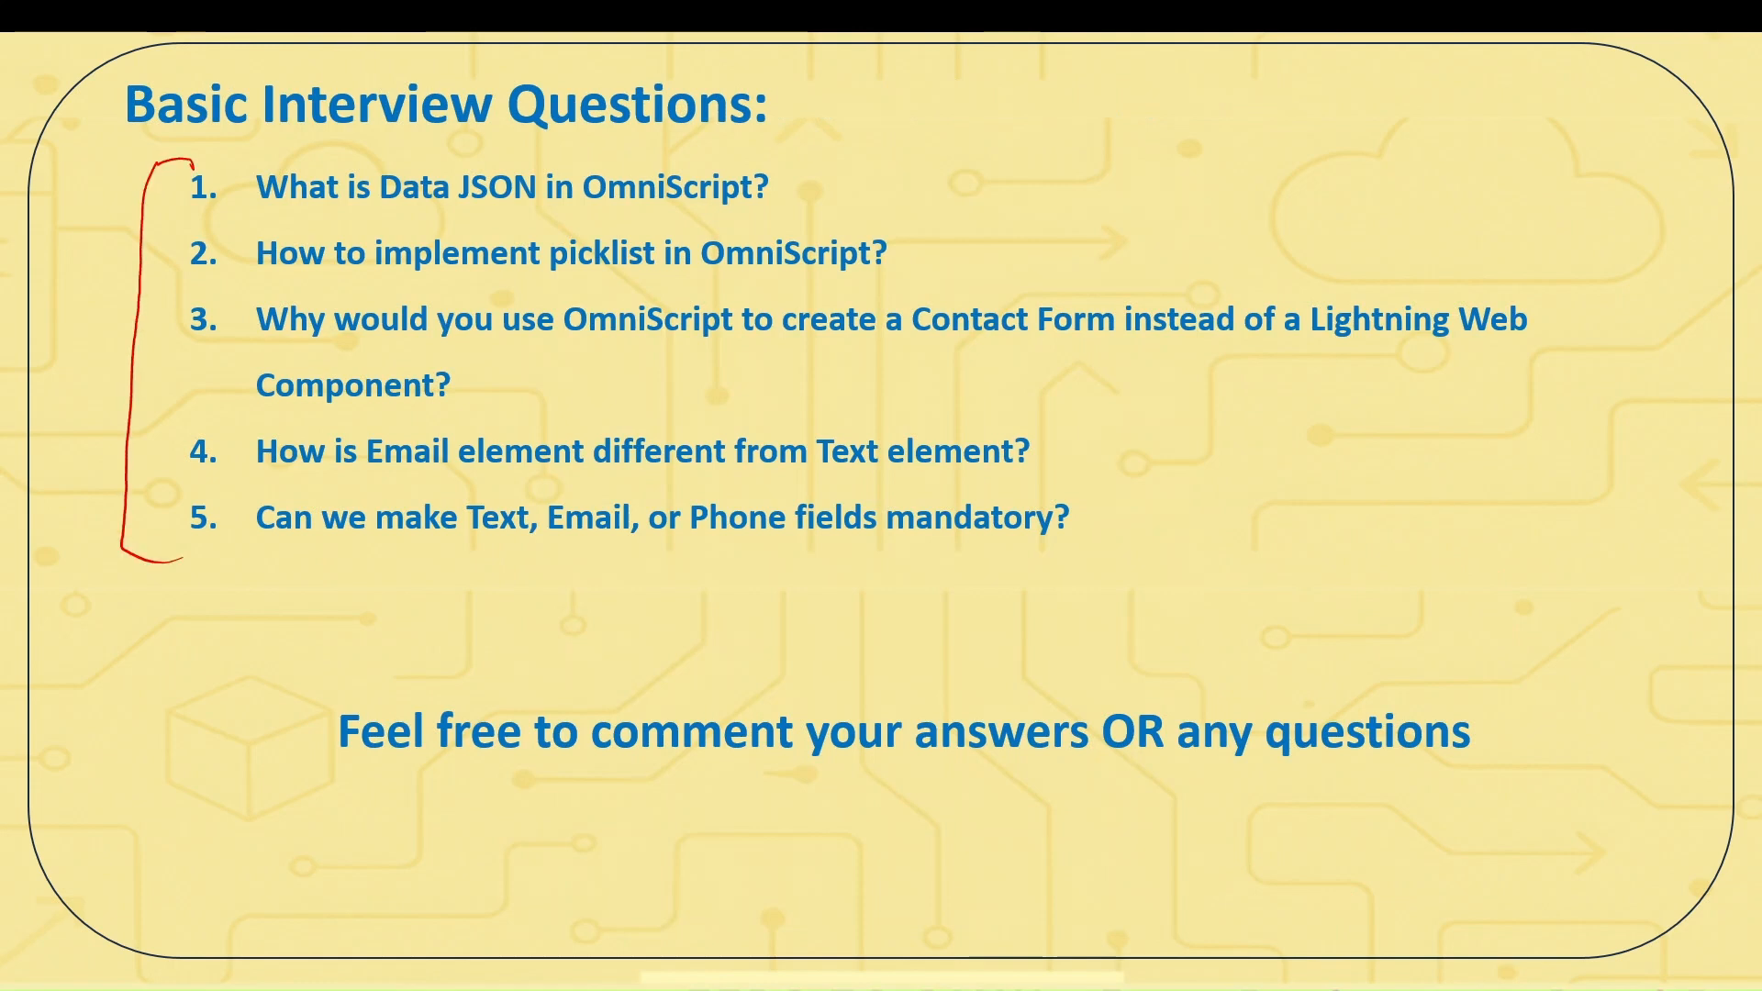
{"action": "left_click_drag", "start_coordinate": [941, 770], "coordinate": [988, 774]}
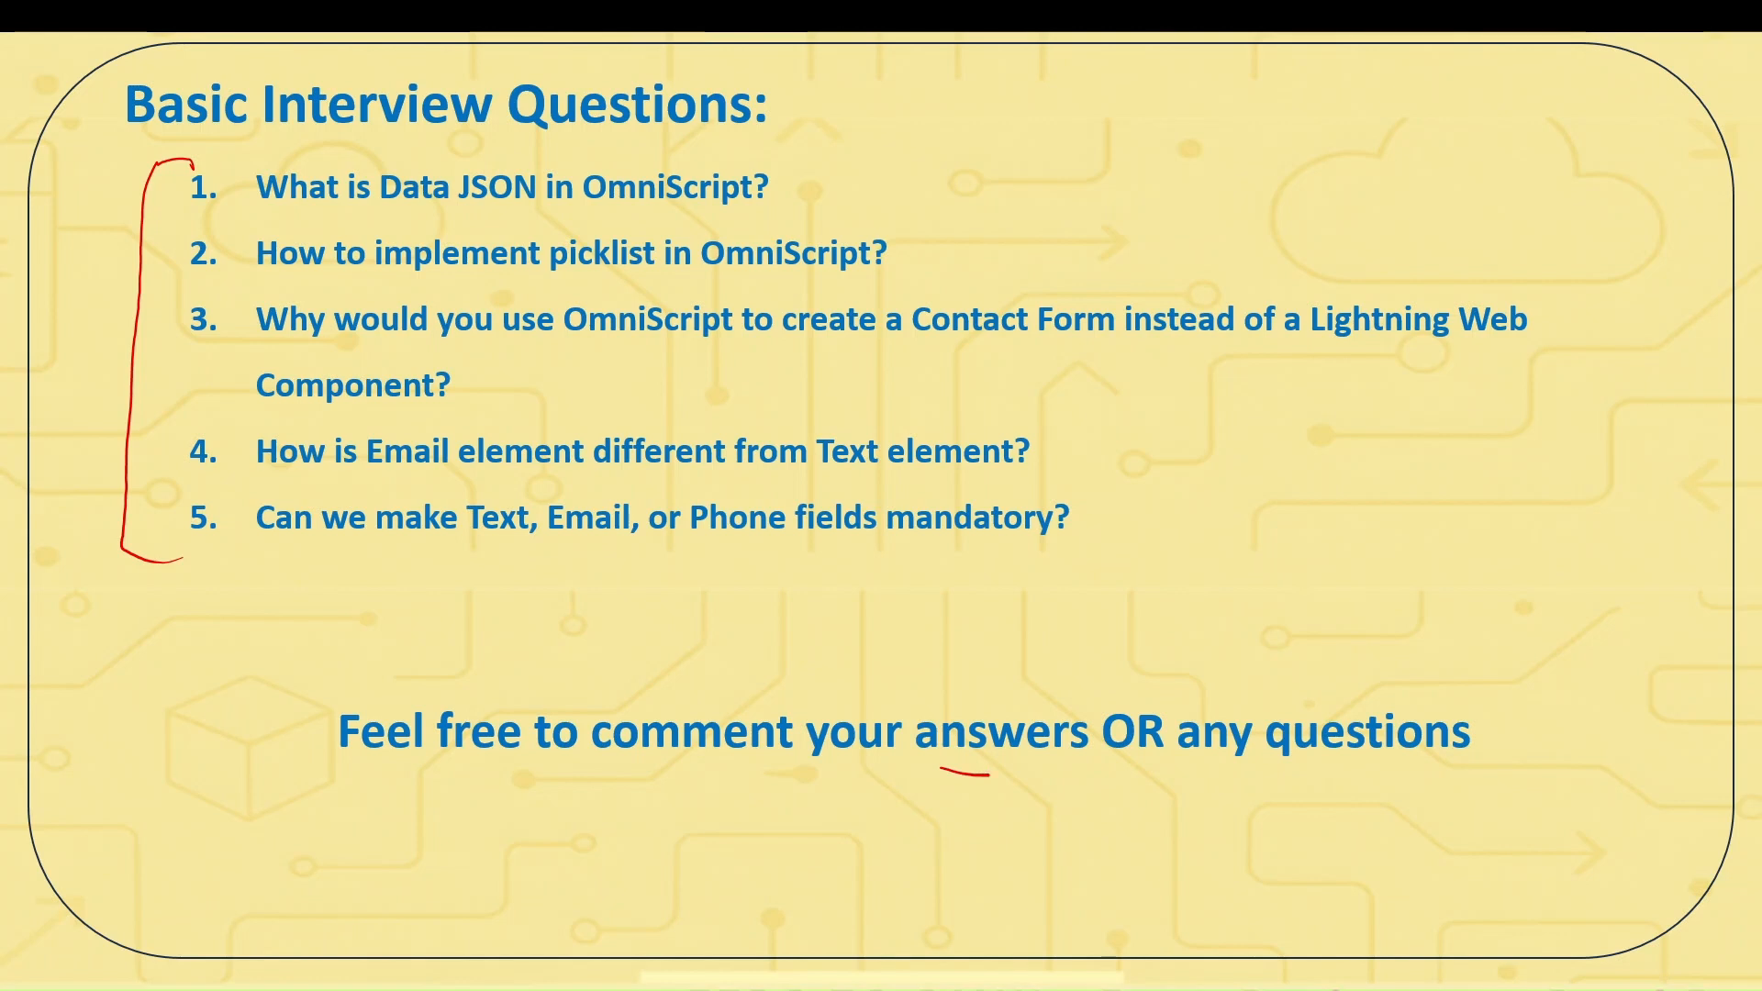
{"action": "left_click_drag", "start_coordinate": [1304, 771], "coordinate": [1372, 765]}
{"action": "key", "text": "Right"}
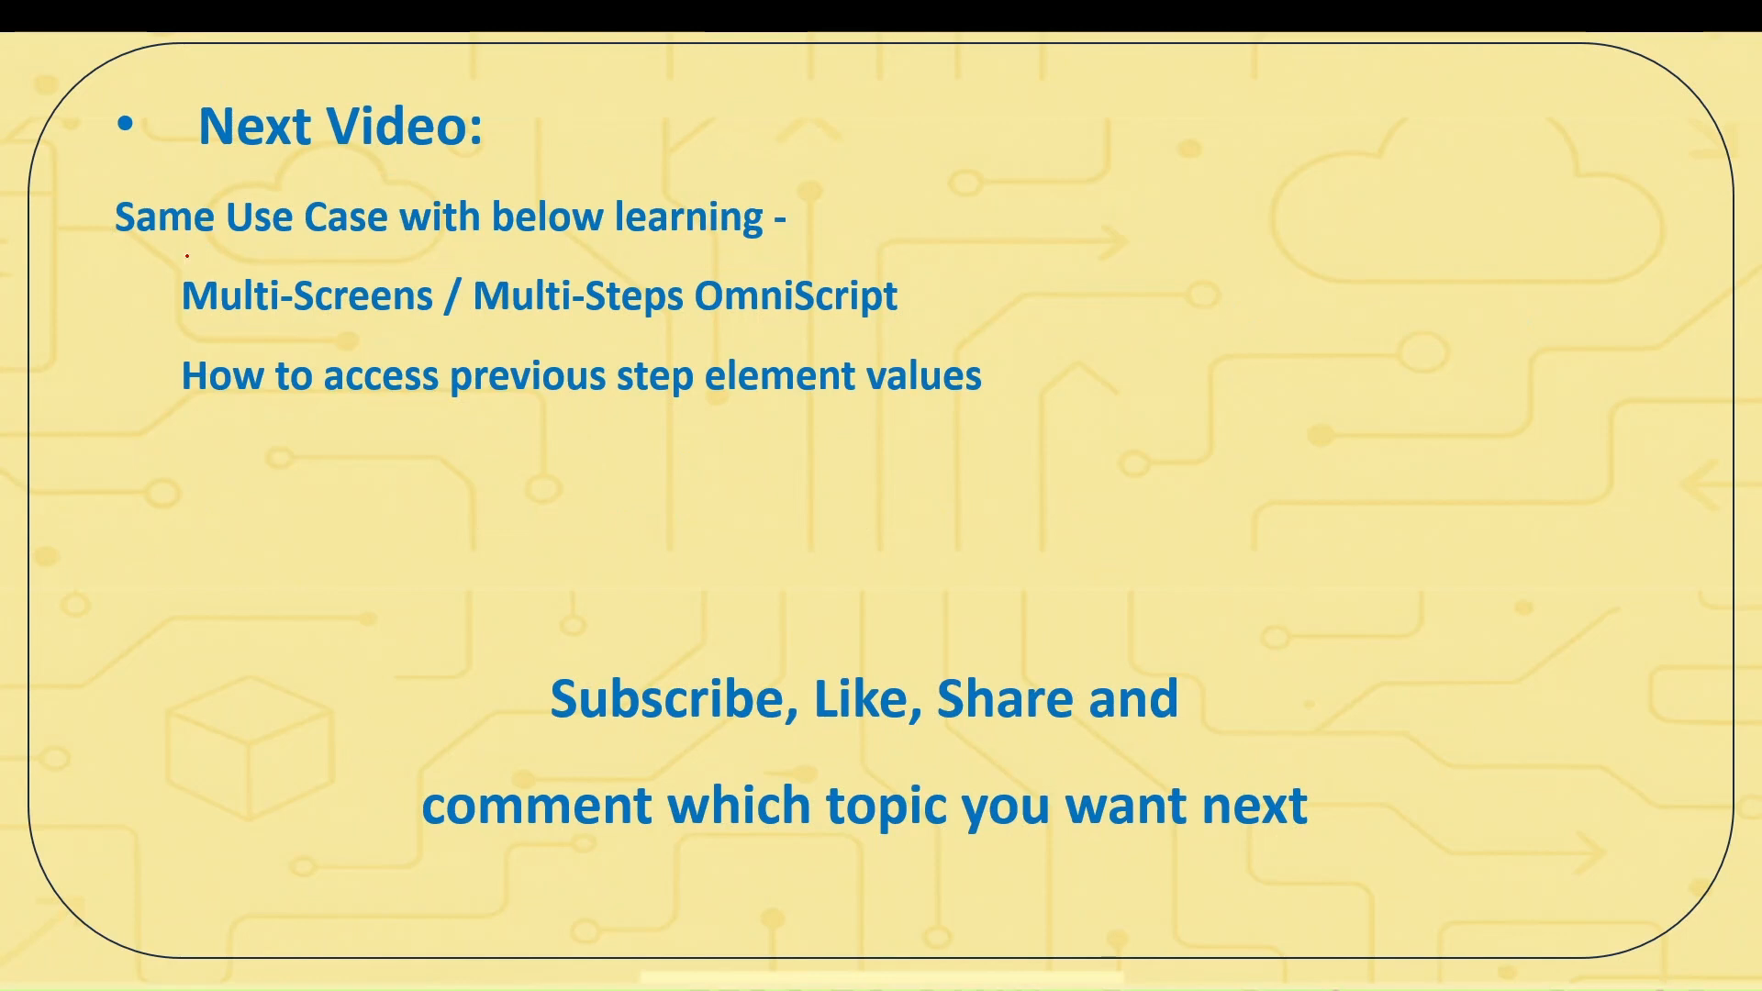
{"action": "left_click_drag", "start_coordinate": [186, 256], "coordinate": [329, 255]}
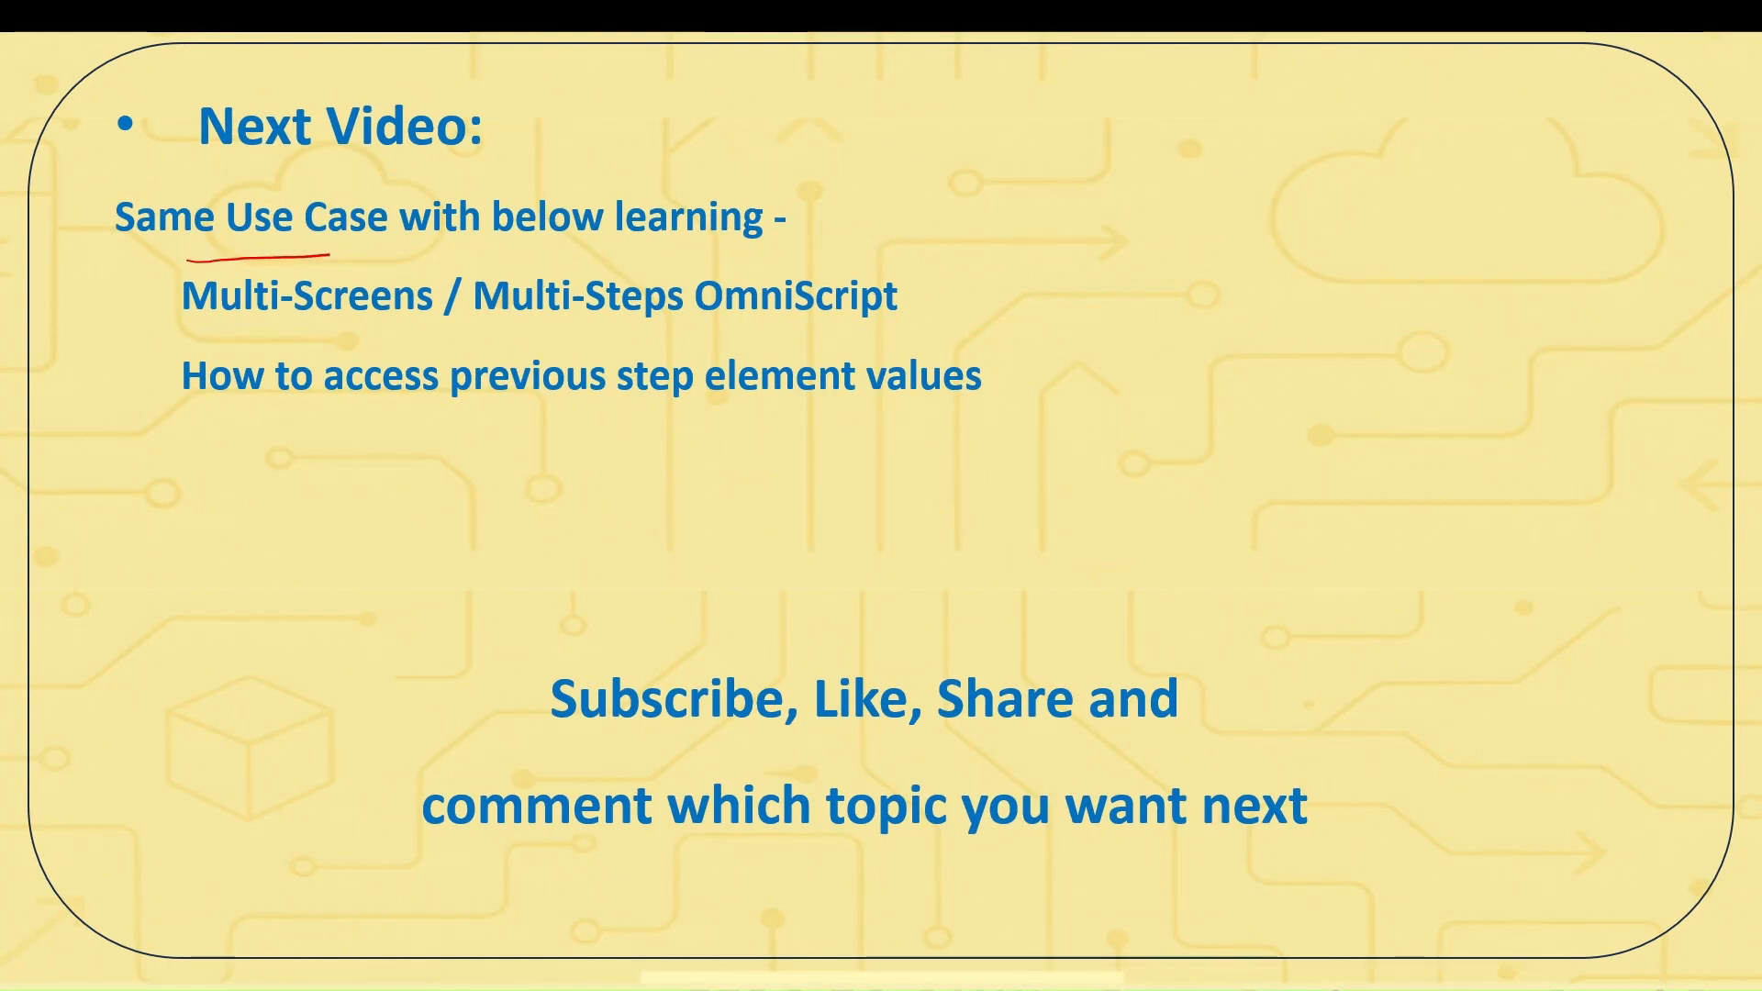